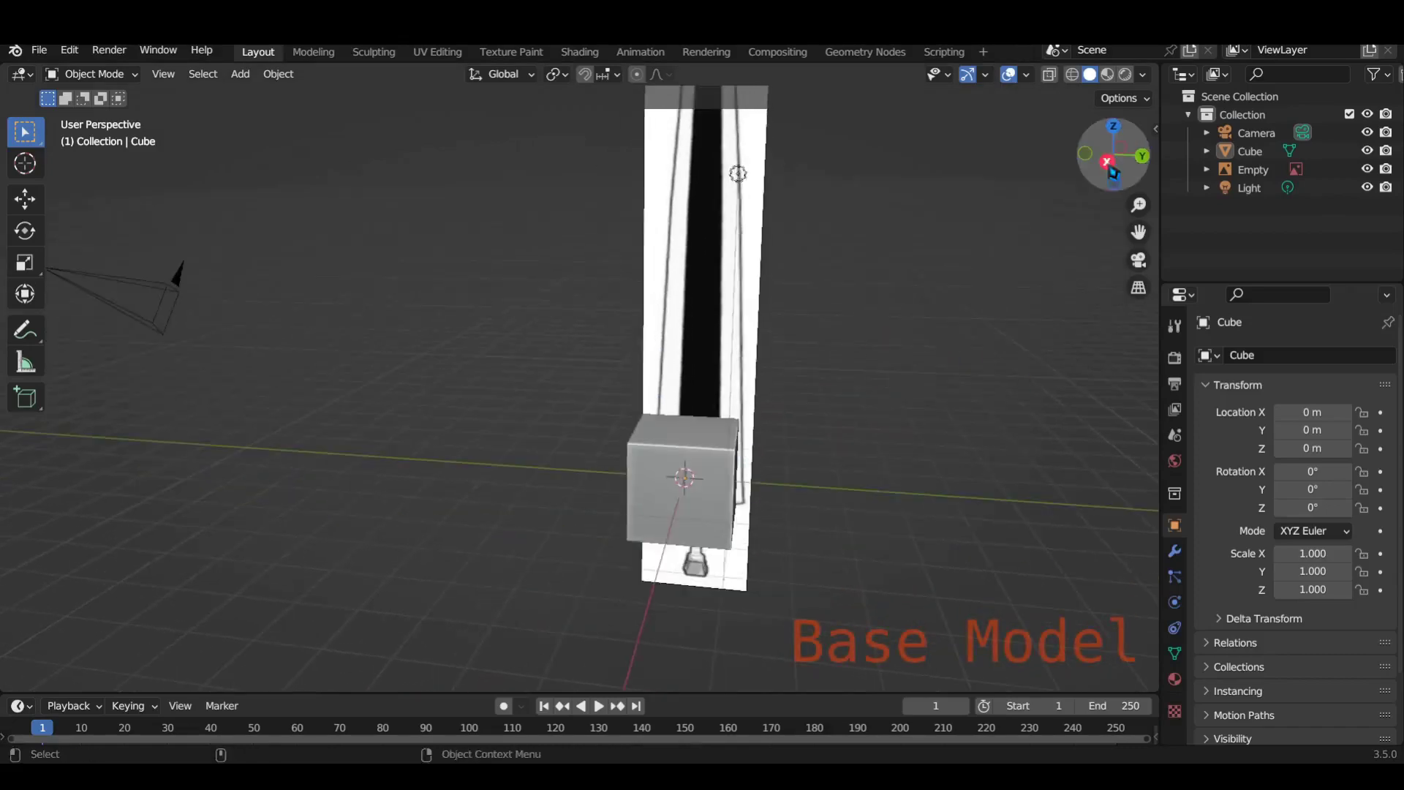
- Replace the default cube with a new plane mesh
key("Delete")
key("shift+a")
left_click(786, 402)
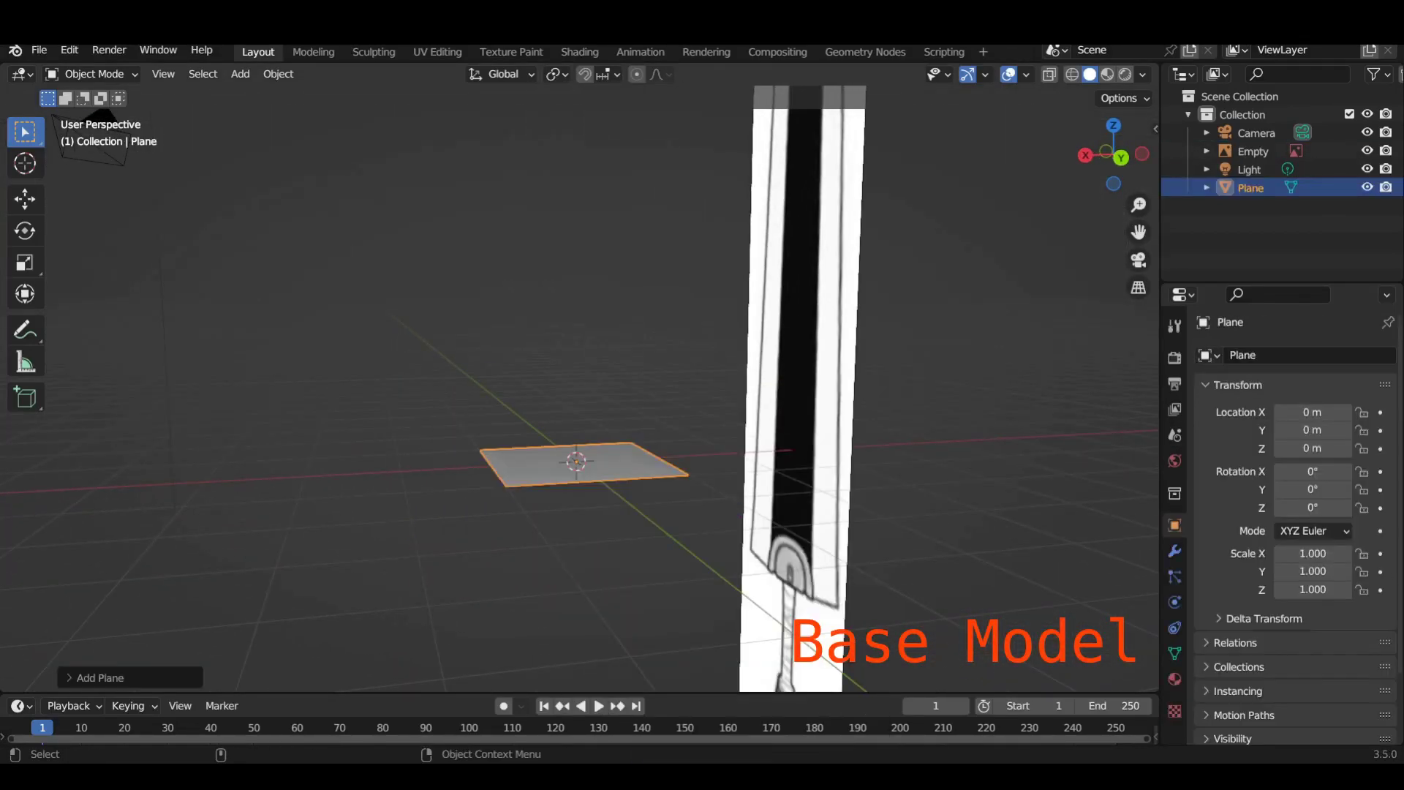
middle_click_drag(786, 402, 876, 536)
- Rotate the plane 90° on Y and switch to edge selection in Right view
type("90")
key("Return")
key("KP_3")
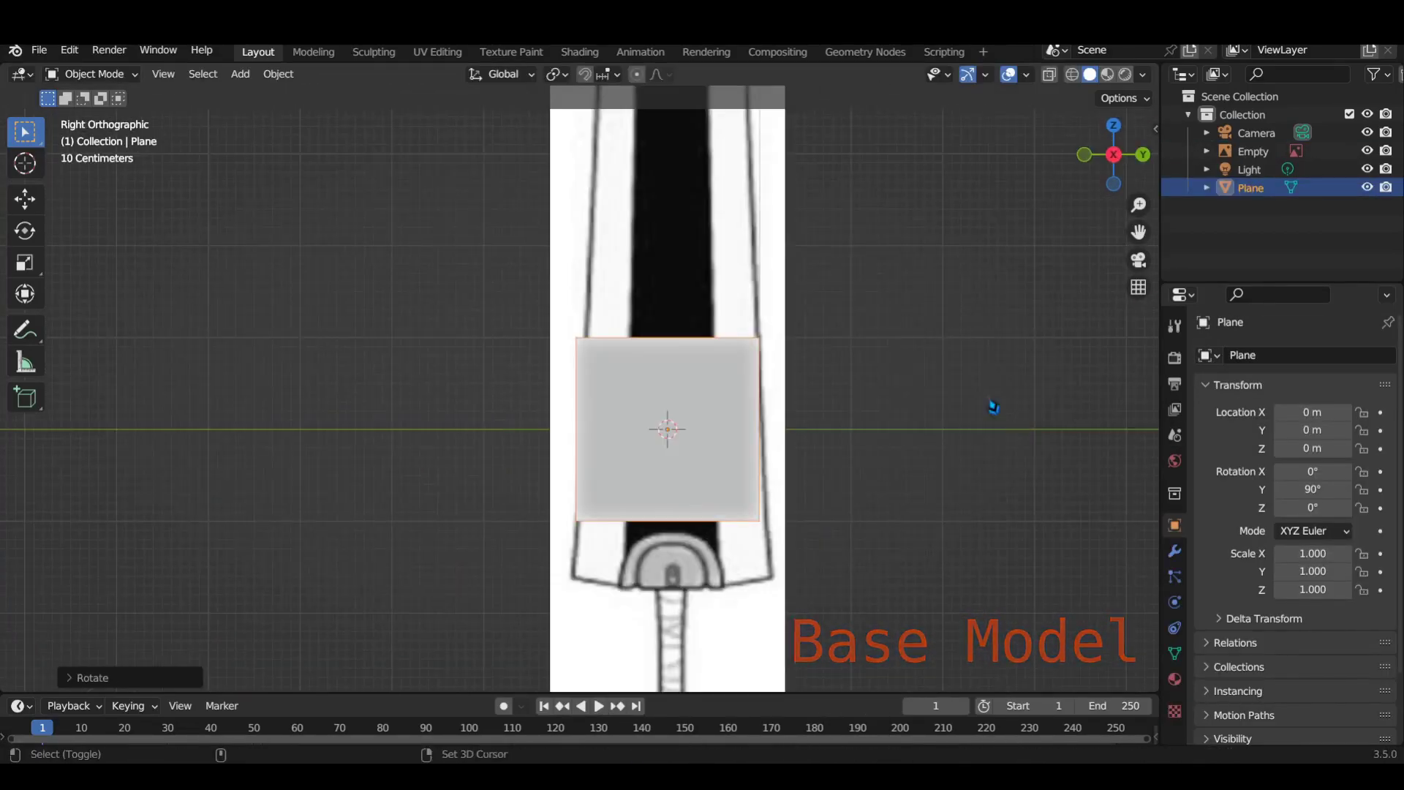
key("Tab")
key("2")
scroll(690, 377, "down", 3)
left_click(795, 548)
scroll(651, 476, "up", 3)
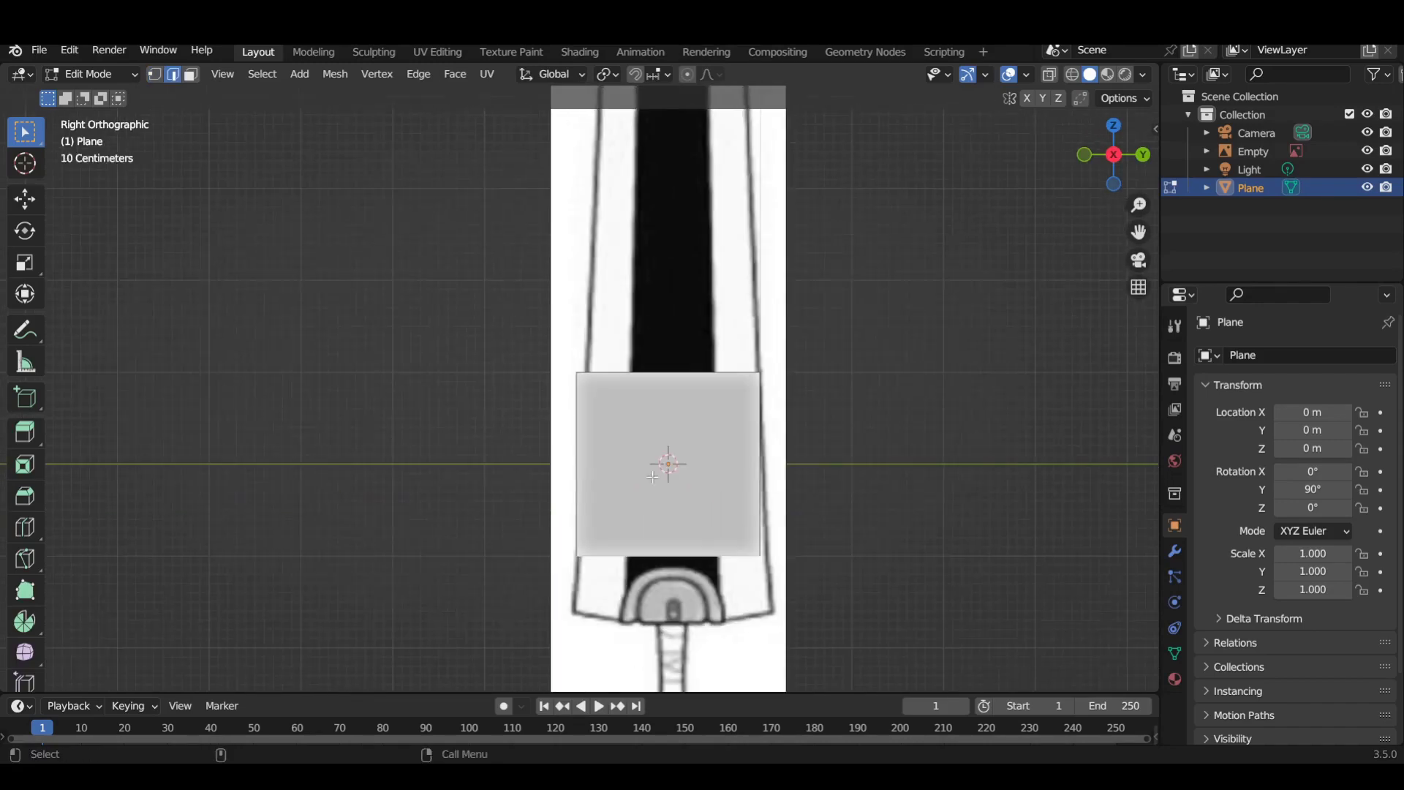
left_click(705, 548)
- Move the plane's bottom edge down to the guard and scale it to fit
key("Tab")
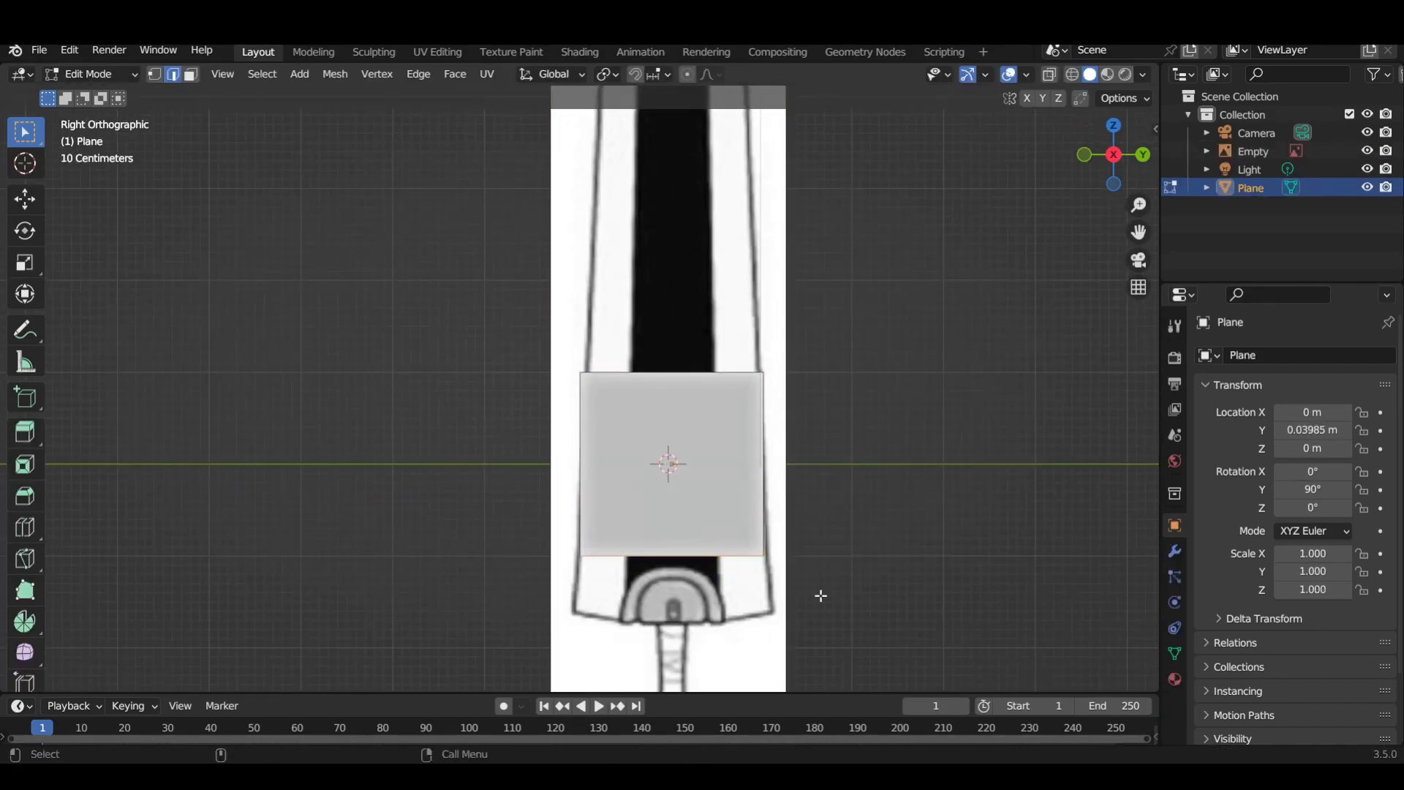
key("g")
left_click(829, 649)
middle_click_drag(844, 649, 770, 493, "shift")
scroll(770, 494, "up", 1)
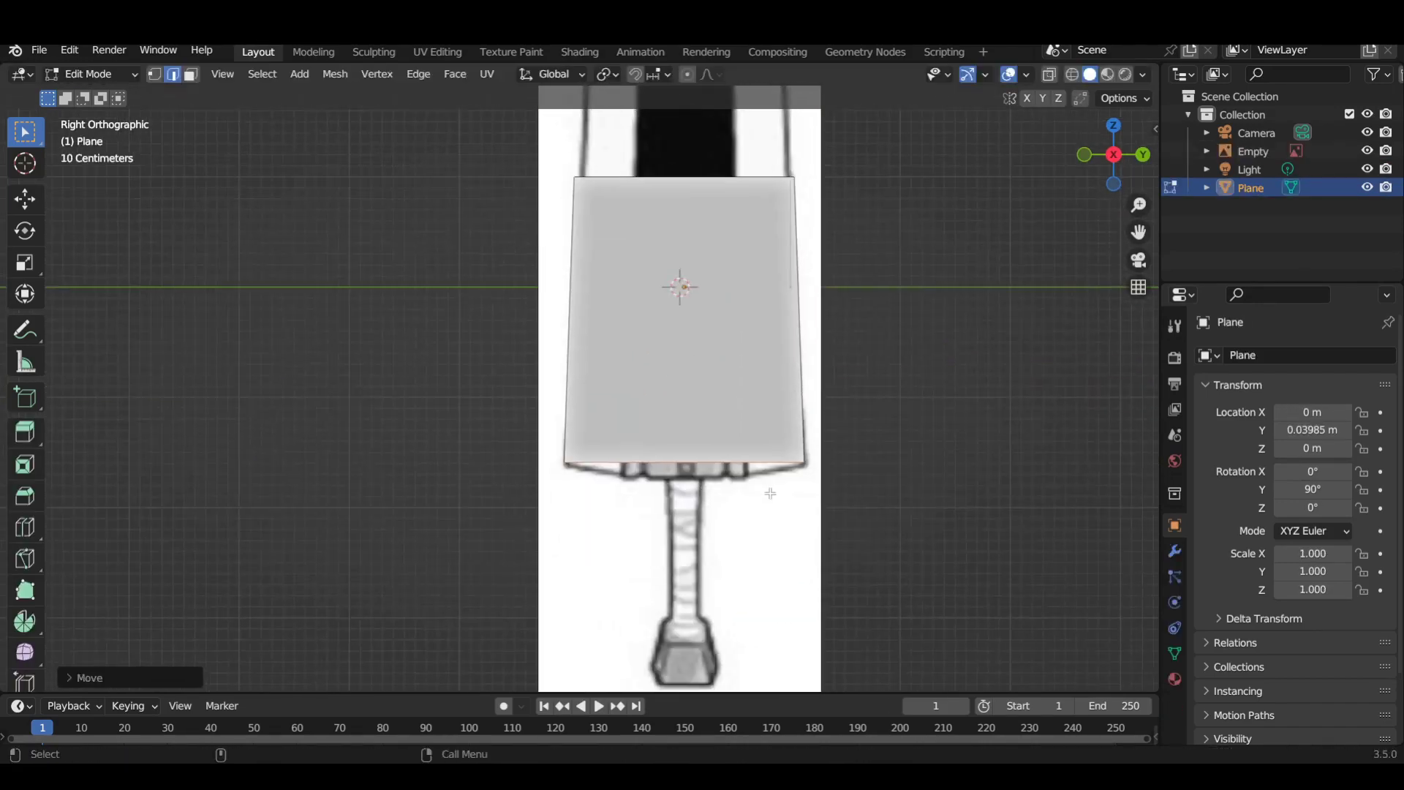
left_click(688, 549)
scroll(688, 548, "down", 2)
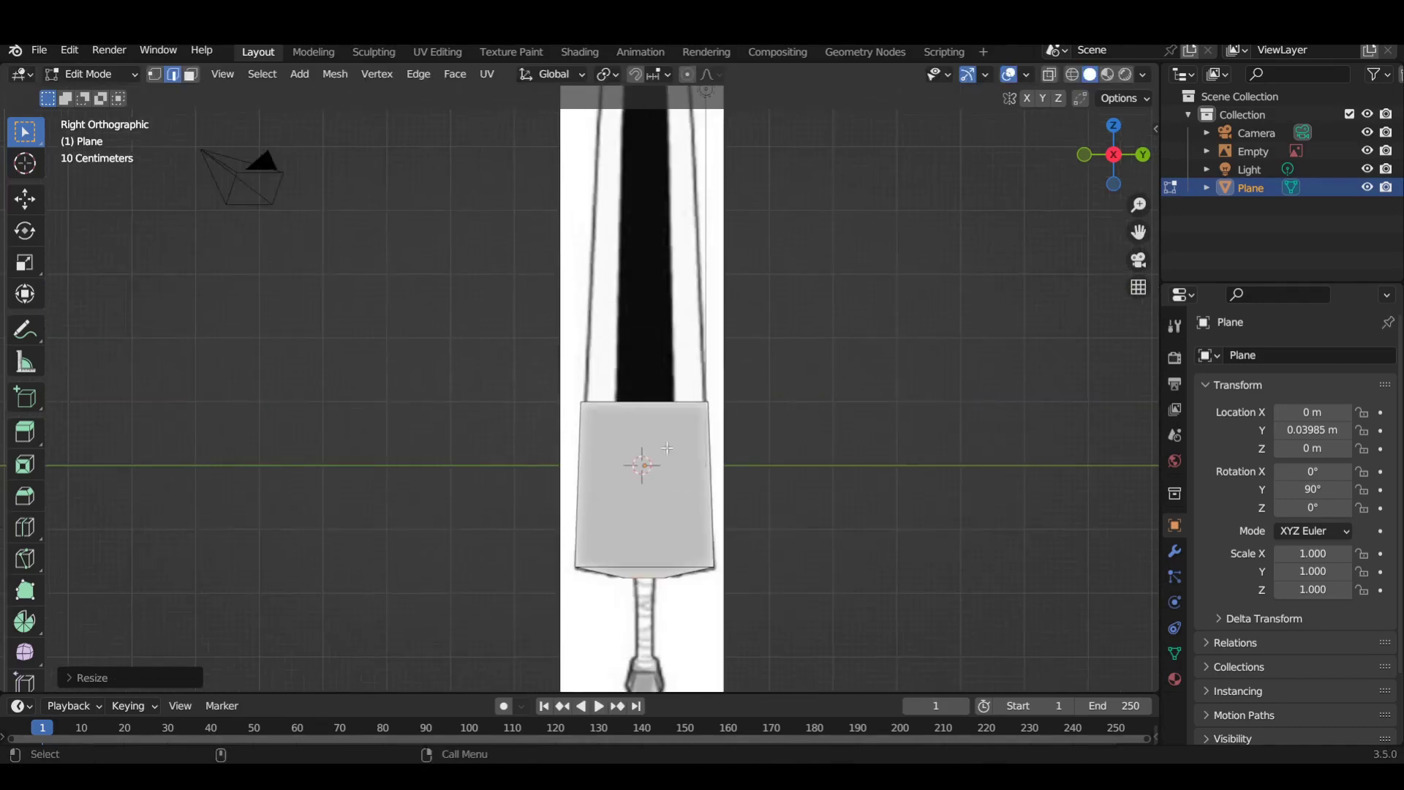
- Raise the top edge toward the tip and narrow it to the blade taper
key("g")
key("z")
left_click(762, 188)
scroll(775, 220, "up", 2)
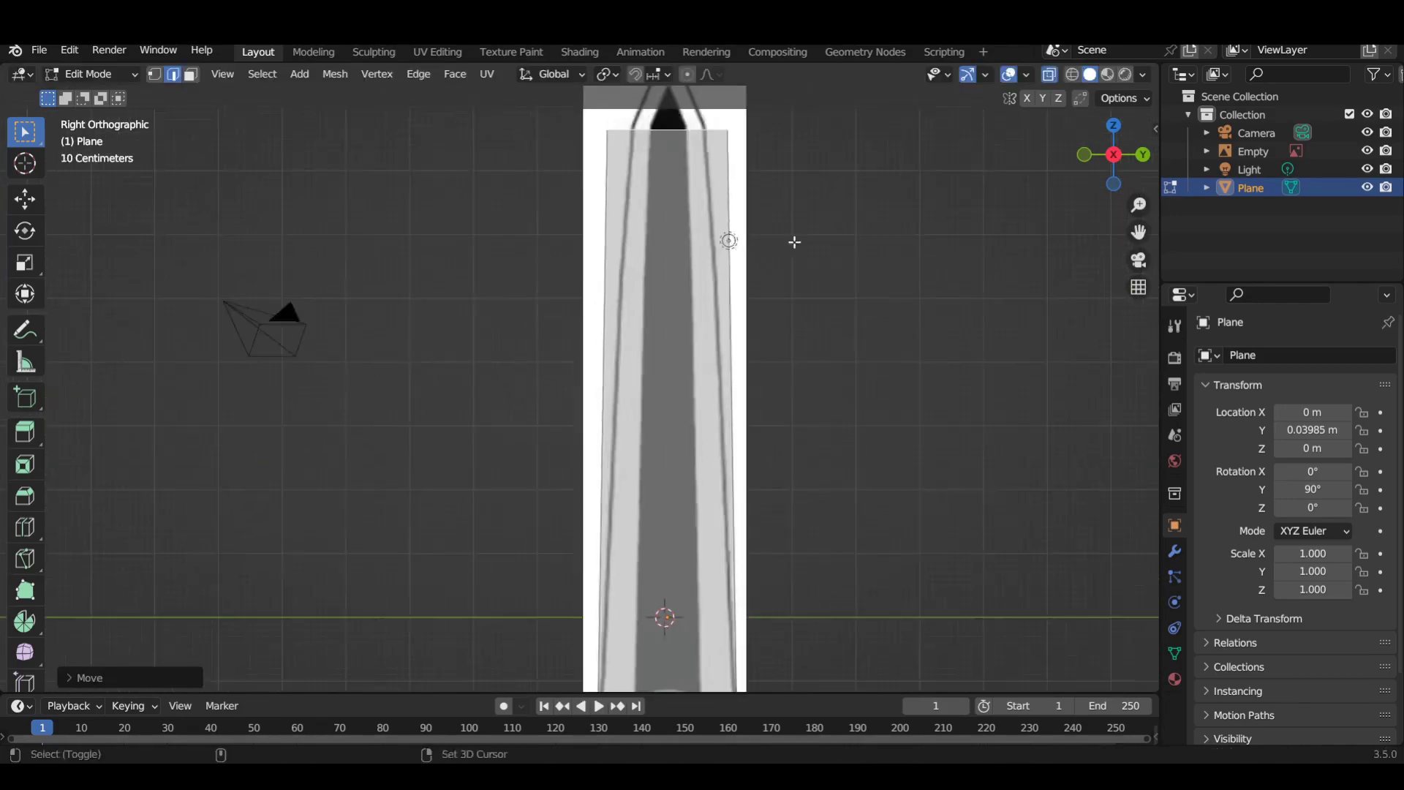
middle_click_drag(793, 241, 826, 424, "shift")
key("s")
scroll(810, 465, "up", 3)
- Extrude the top edge into a pointed tip and add an edge loop near the guard
key("g")
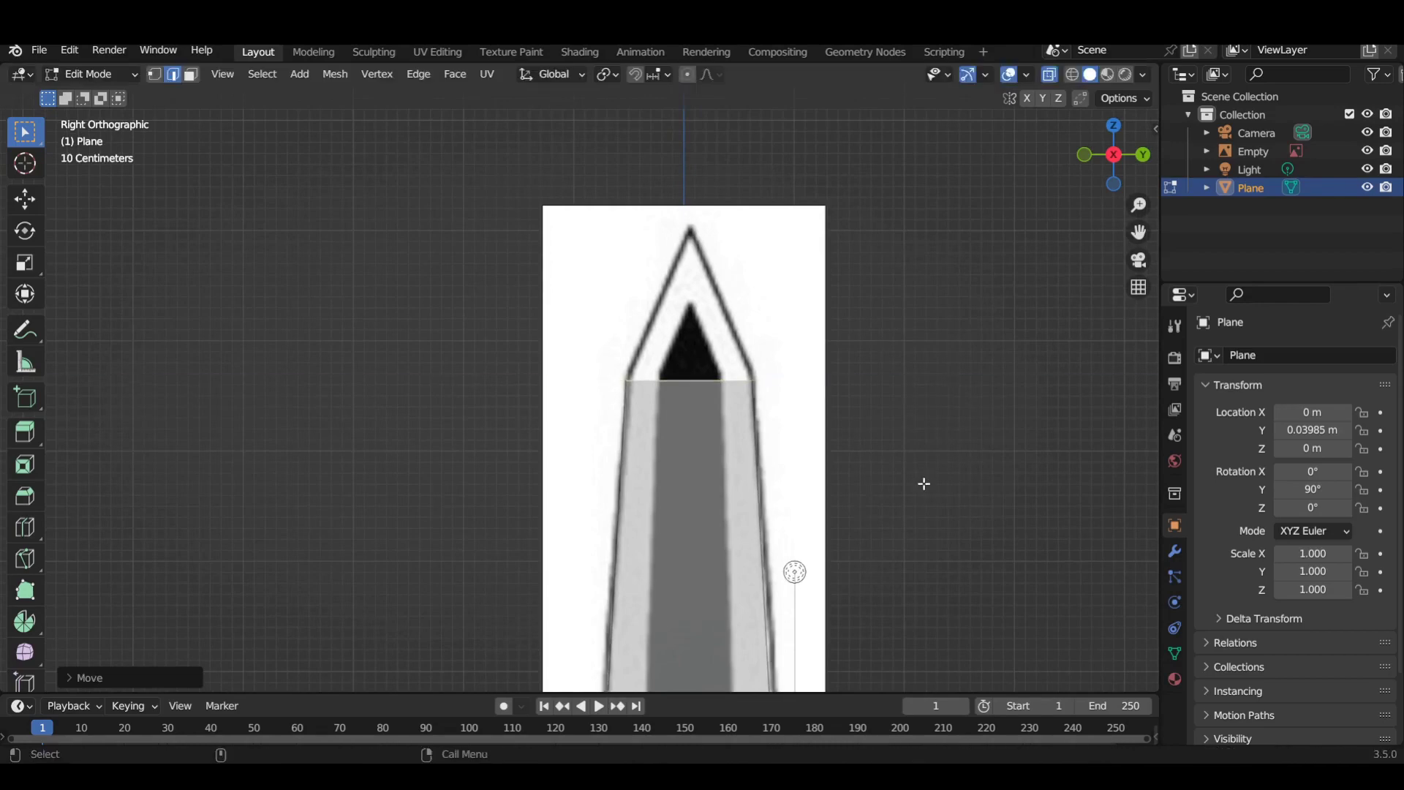
key("e")
key("s")
key("Home")
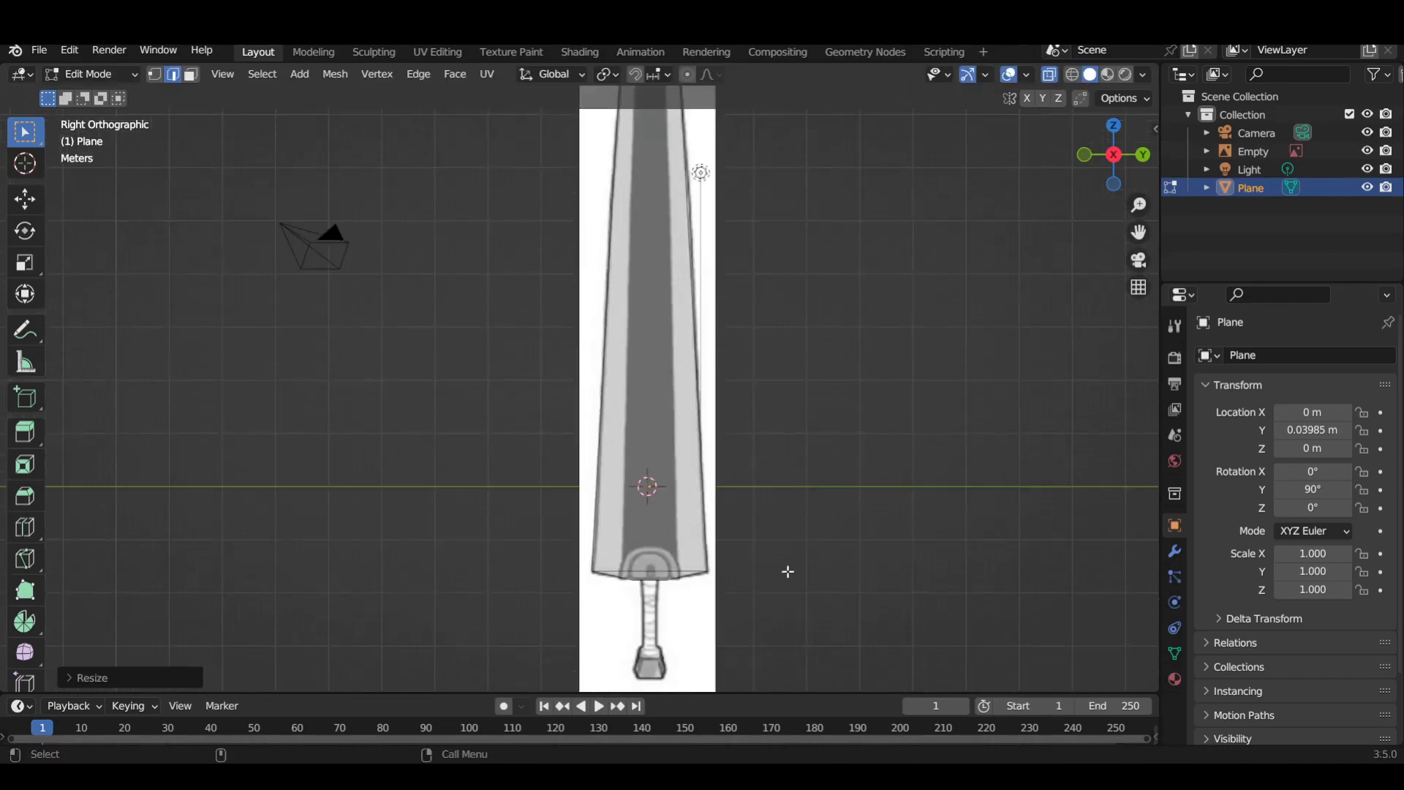
middle_click_drag(787, 570, 768, 366, "shift")
scroll(768, 366, "up", 5)
key("ctrl+r")
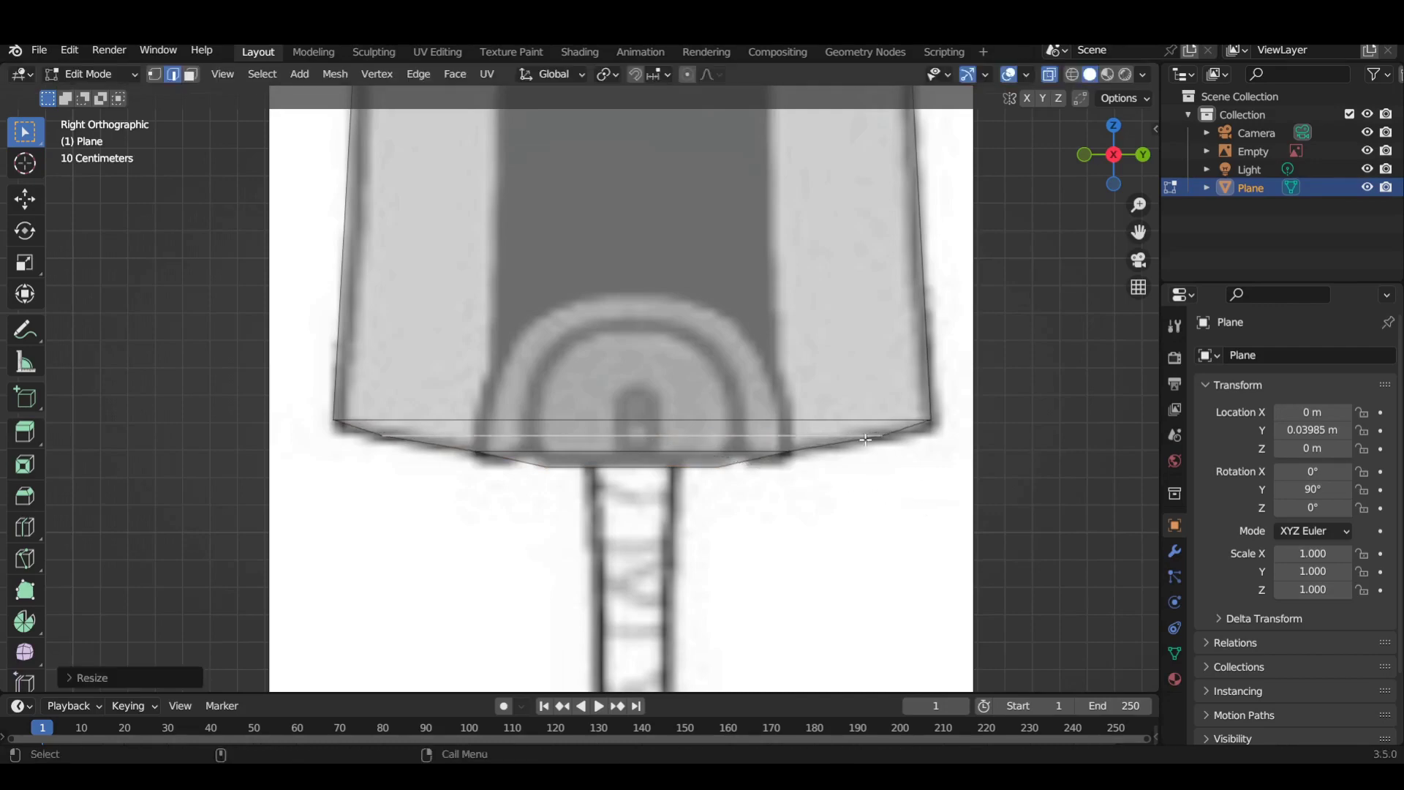
- Narrow the blade's bottom loop and check the shape back in Right view
key("s")
left_click(861, 501)
scroll(830, 511, "down", 3)
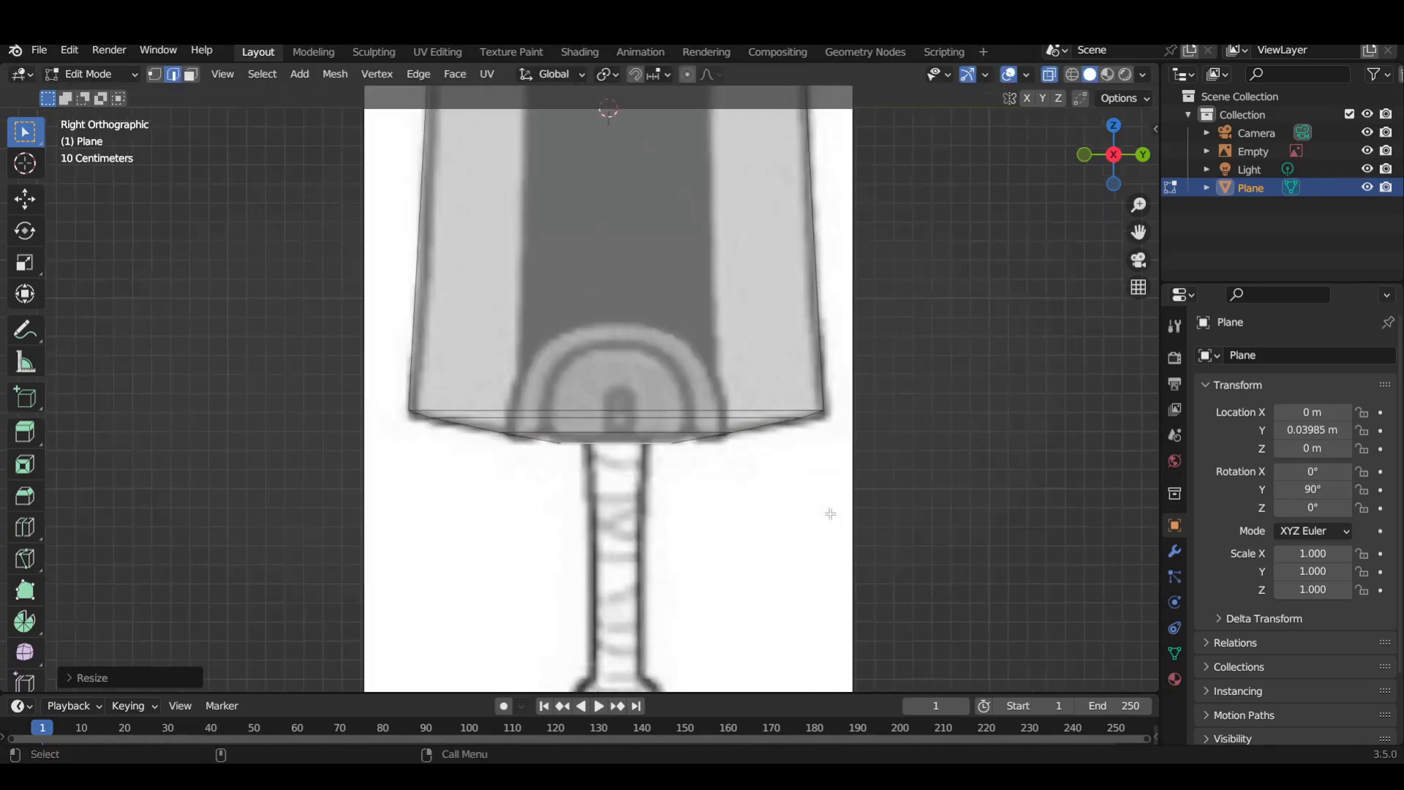
mouse_move(831, 510)
middle_mouse_down()
mouse_move(752, 542)
mouse_move(912, 329)
middle_mouse_up()
key("KP_3")
scroll(601, 395, "up", 4)
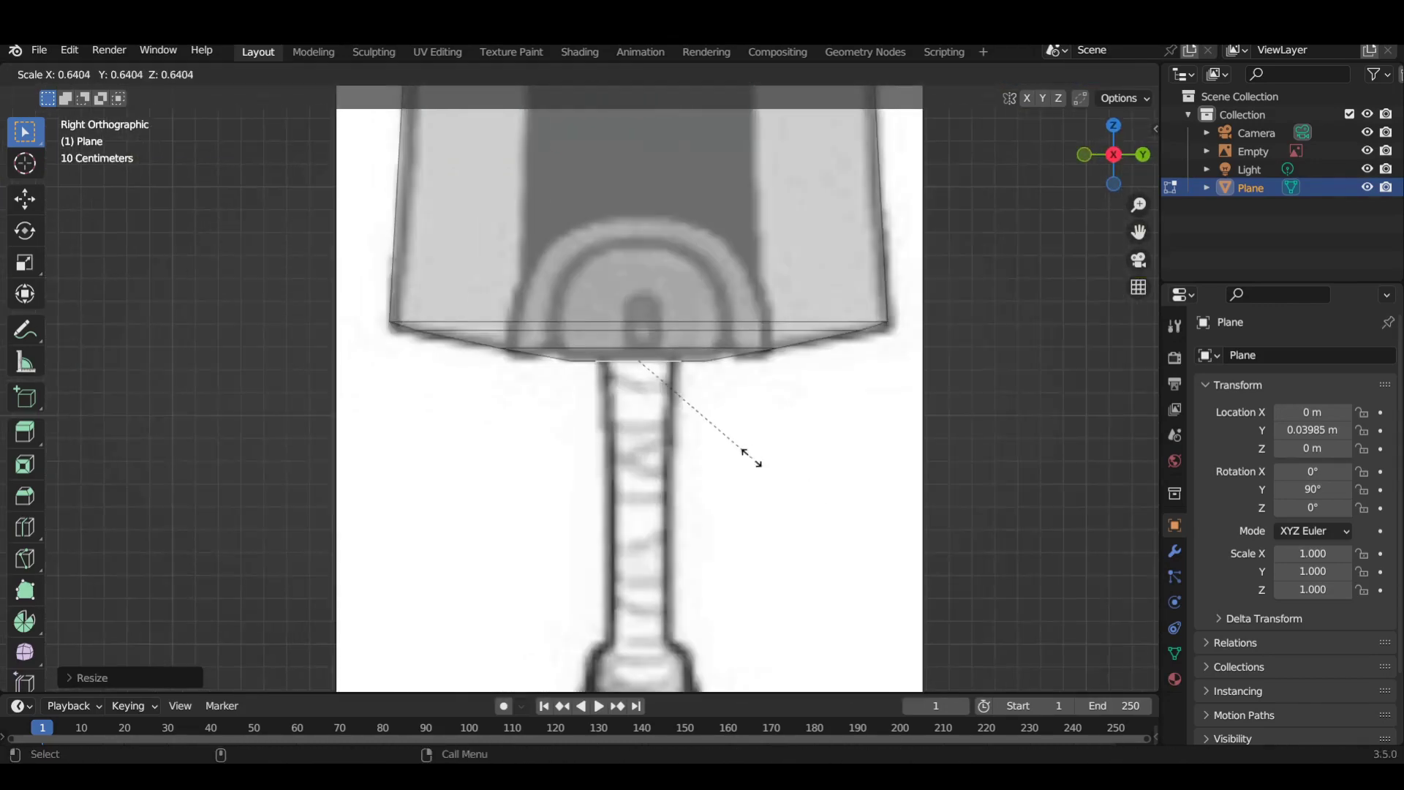
- Extrude the handle downward and scale it into a narrowed grip and pommel
middle_click_drag(838, 516, 823, 377, "shift")
key("e")
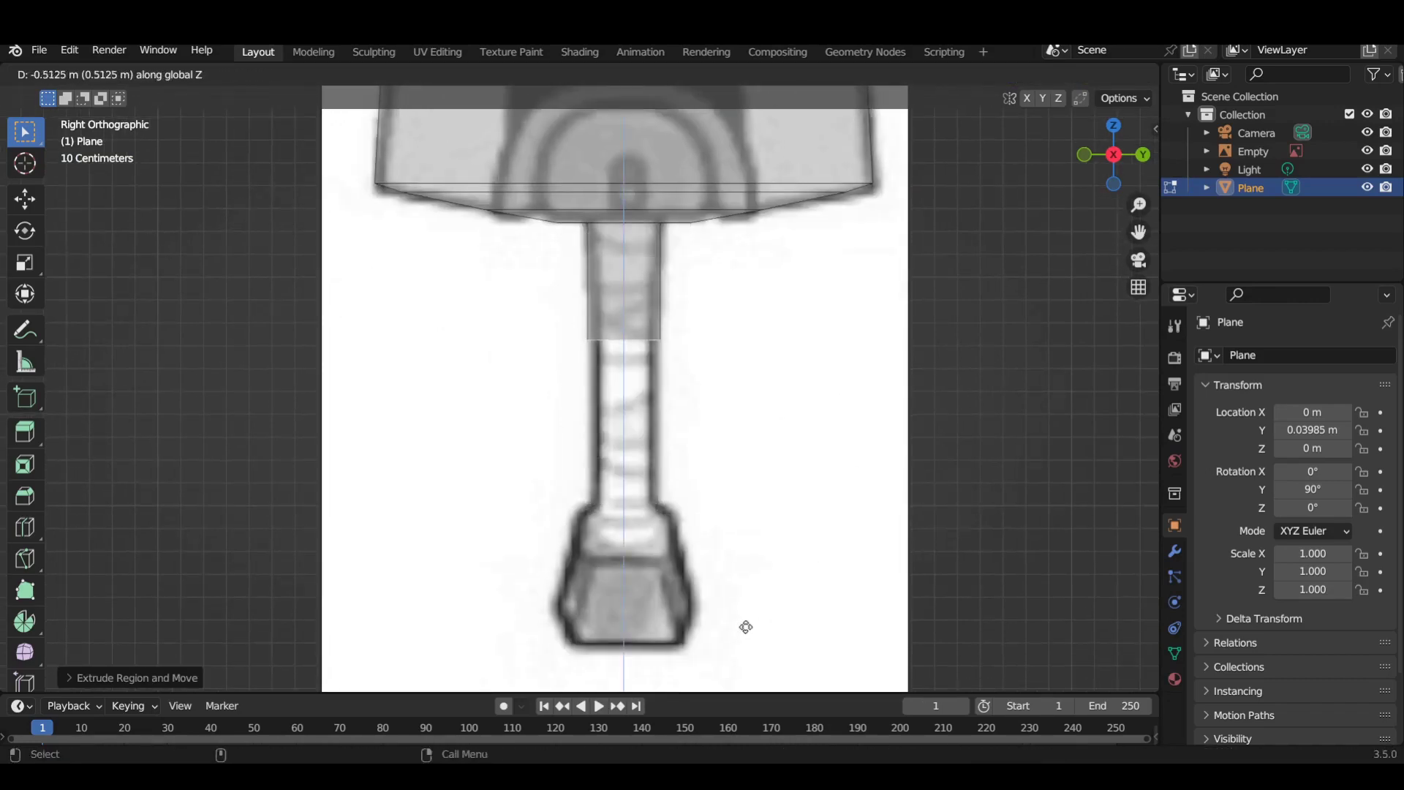
key("s")
left_click(793, 333)
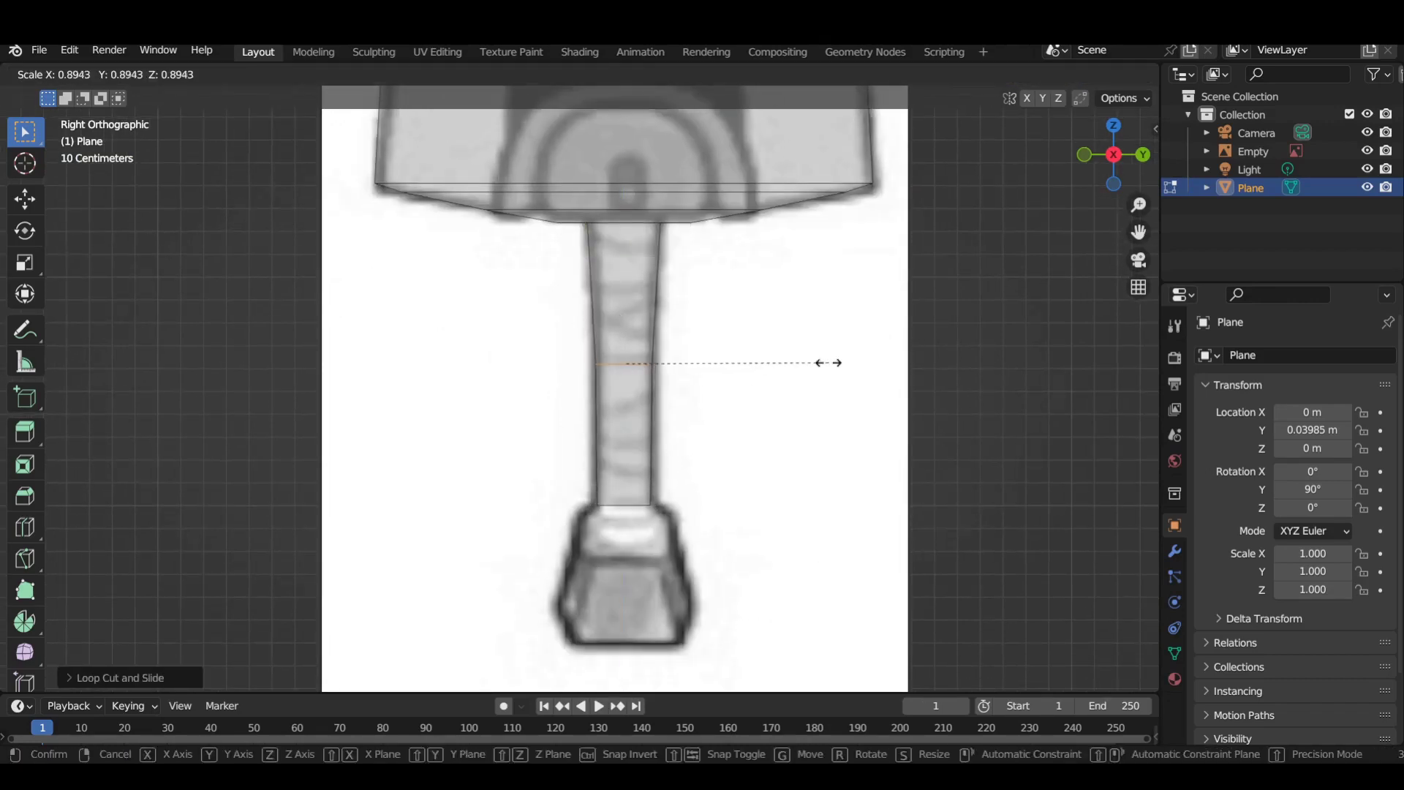
scroll(707, 365, "up", 2)
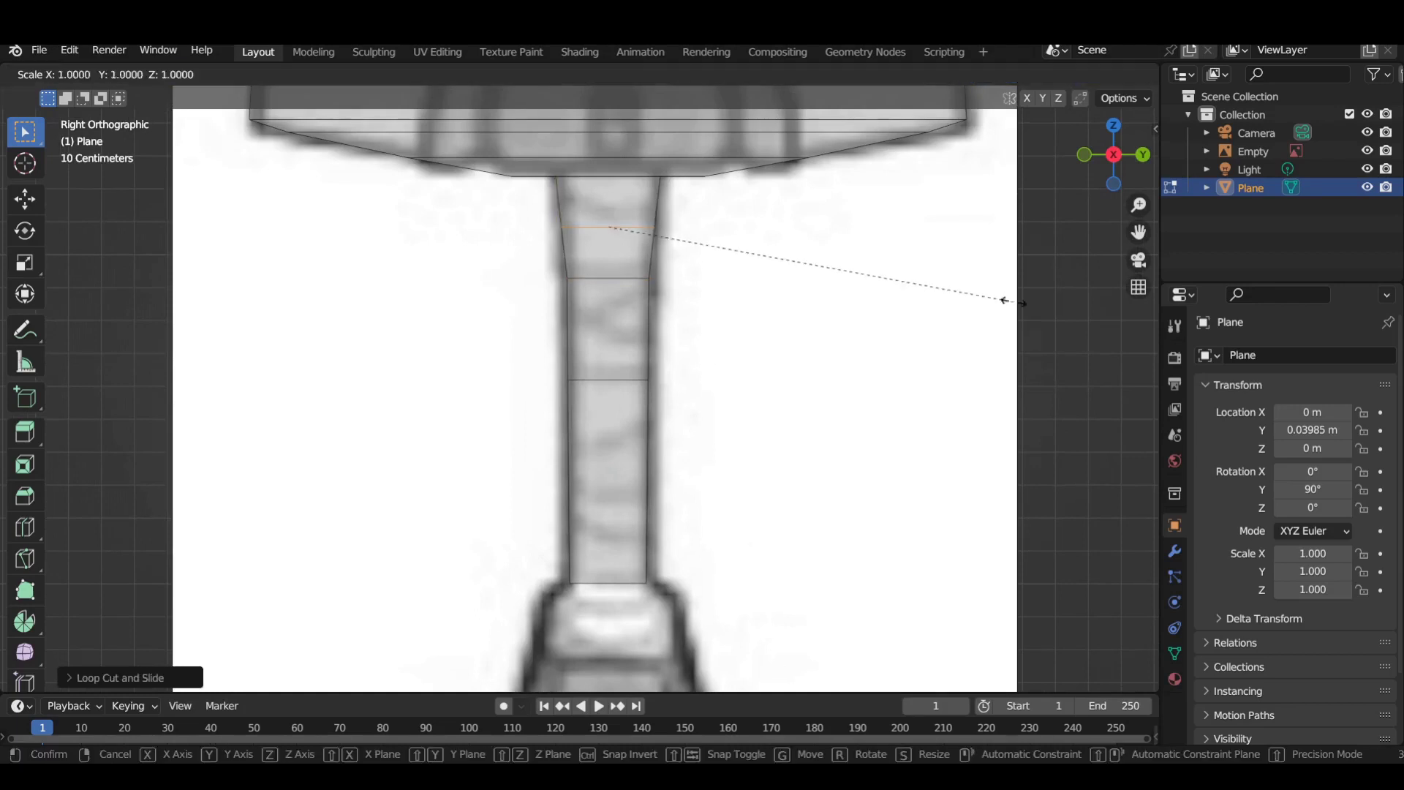
scroll(996, 308, "down", 1)
scroll(762, 410, "down", 3, "shift")
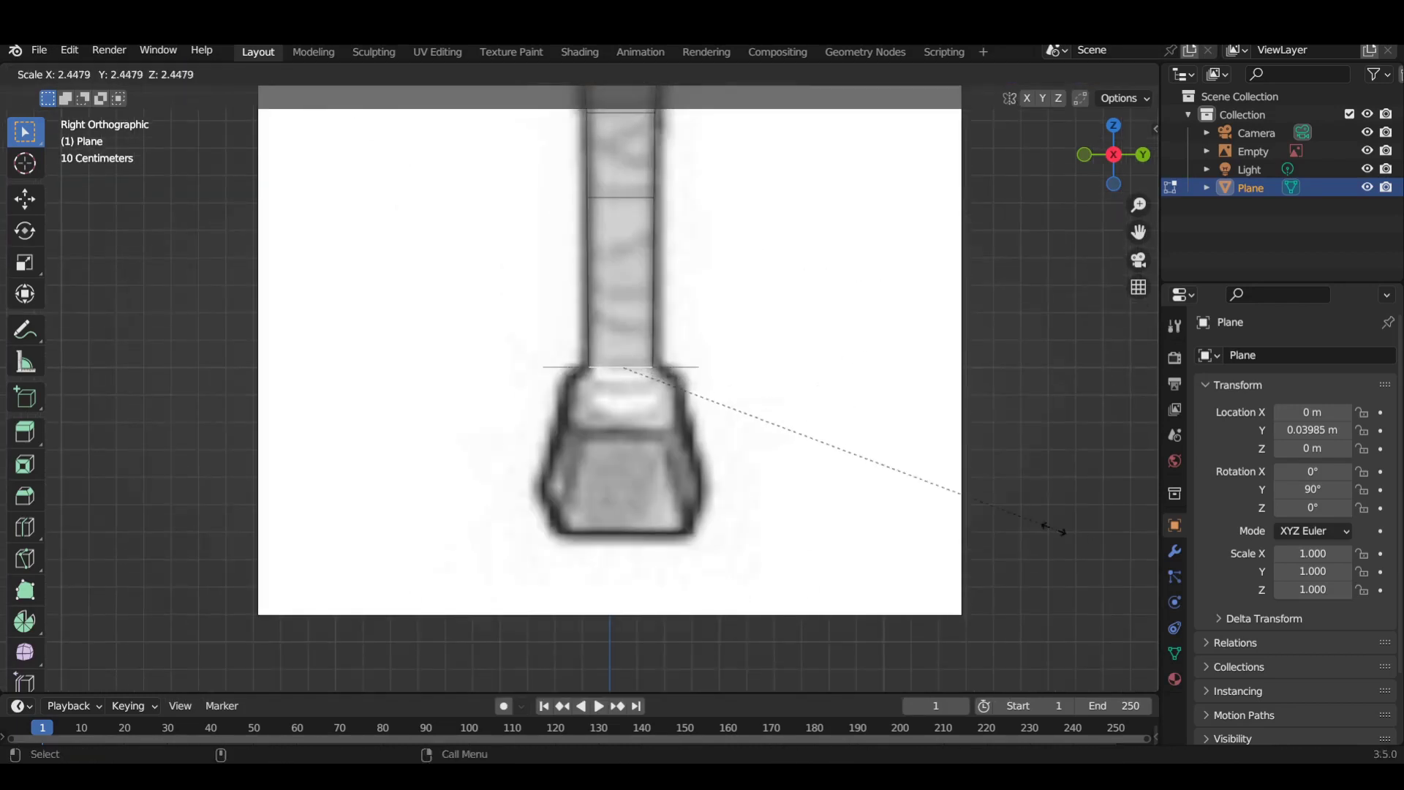
left_click(950, 569)
scroll(799, 423, "down", 2)
- Return to Object Mode and split off a new area beside the 3D view
mouse_move(799, 424)
middle_mouse_down()
mouse_move(777, 460)
mouse_move(751, 364)
middle_mouse_up()
key("Tab")
left_click(832, 448)
scroll(832, 447, "up", 4)
scroll(832, 447, "down", 1)
left_click_drag(1154, 66, 844, 219)
left_click(866, 73)
- Show the sword screenshot in an Image Editor area and hide the reference Empty
left_click(278, 147)
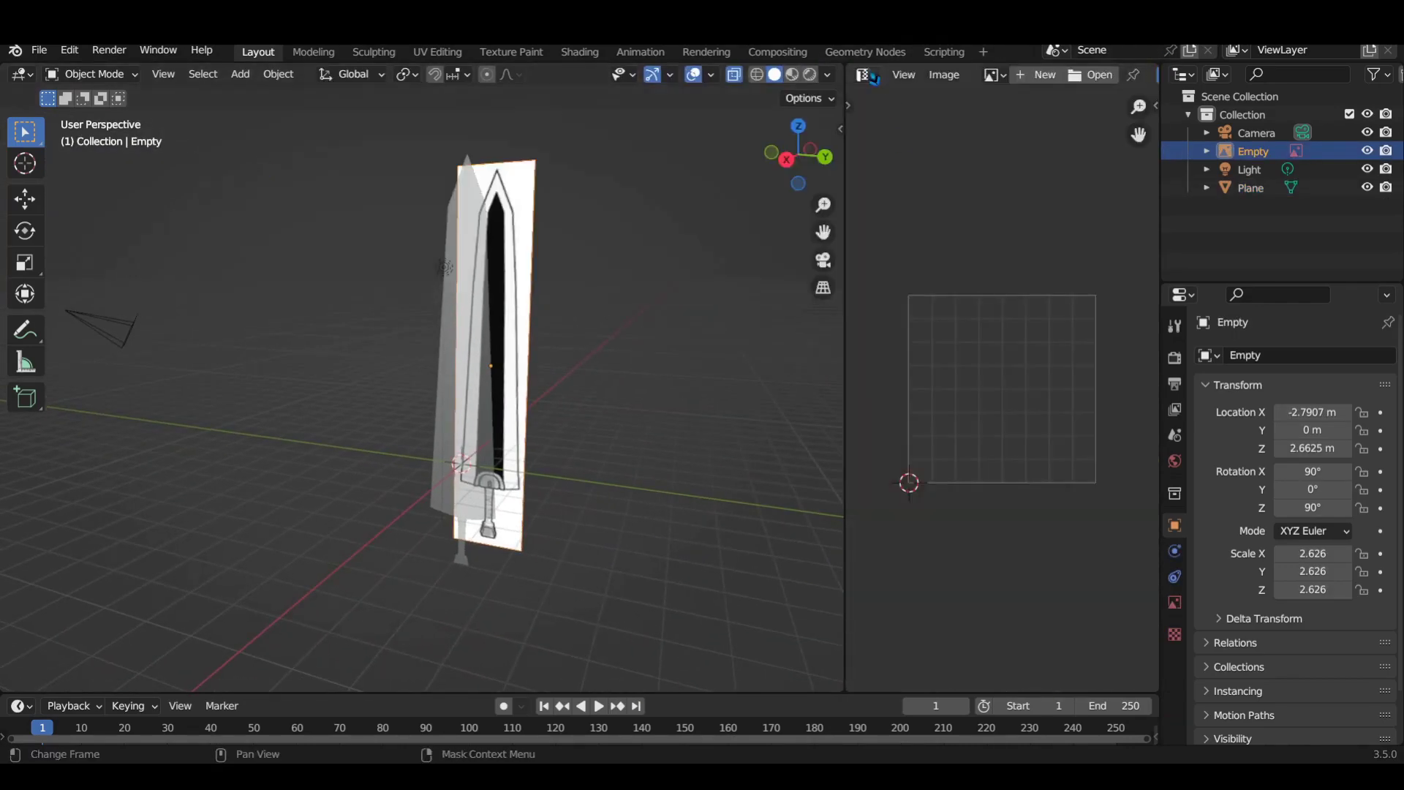
left_click(1056, 74)
left_click(1210, 124)
middle_click_drag(531, 246, 590, 348)
key("h")
left_click(590, 348)
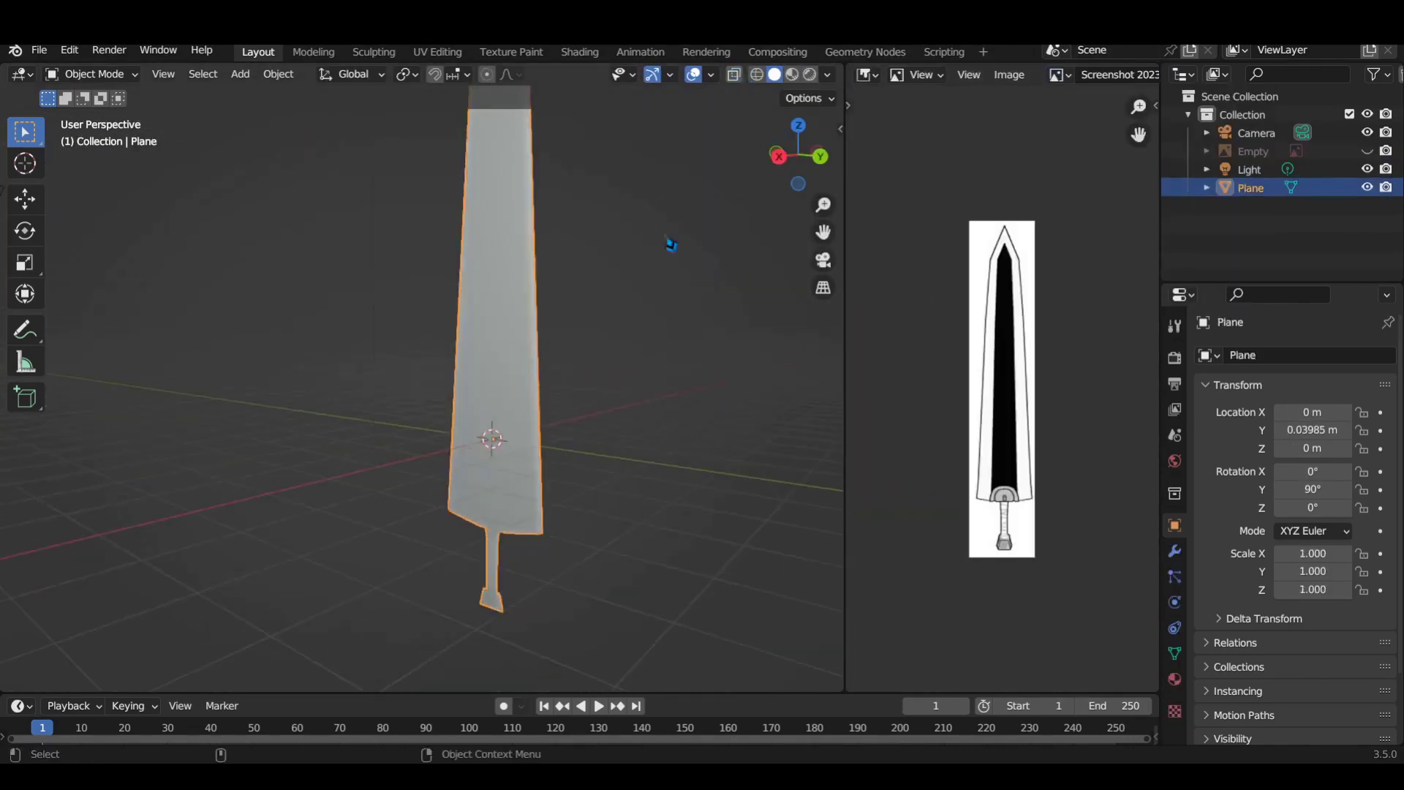
middle_click_drag(668, 244, 621, 398)
- Separate the handle and guard faces into their own objects with P > Selection
key("Tab")
scroll(542, 314, "up", 4)
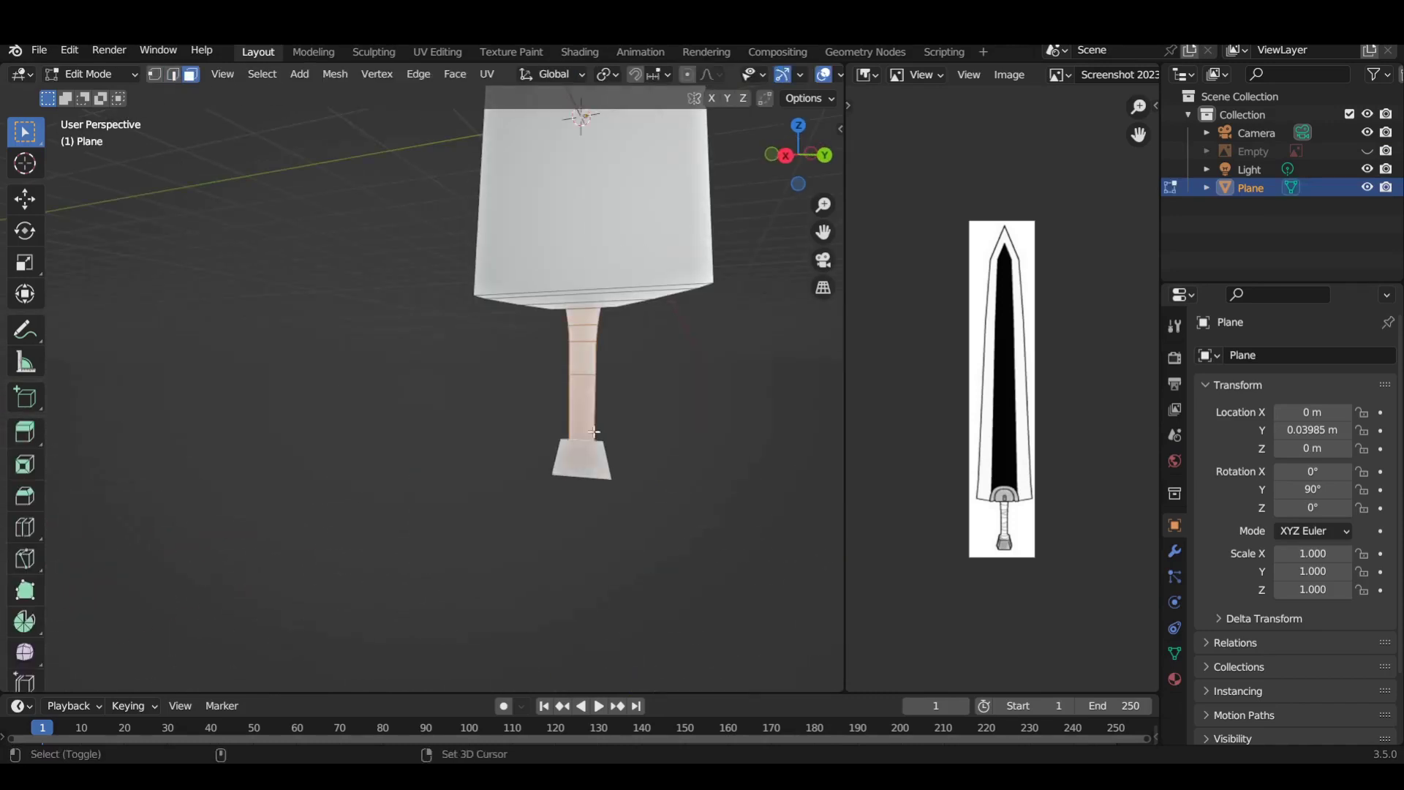
key("p")
left_click(594, 431)
key("Tab")
left_click(611, 401)
key("Tab")
left_click(637, 450)
key("Tab")
- Rename the selected object in the Outliner to Hilt
left_click(1250, 188)
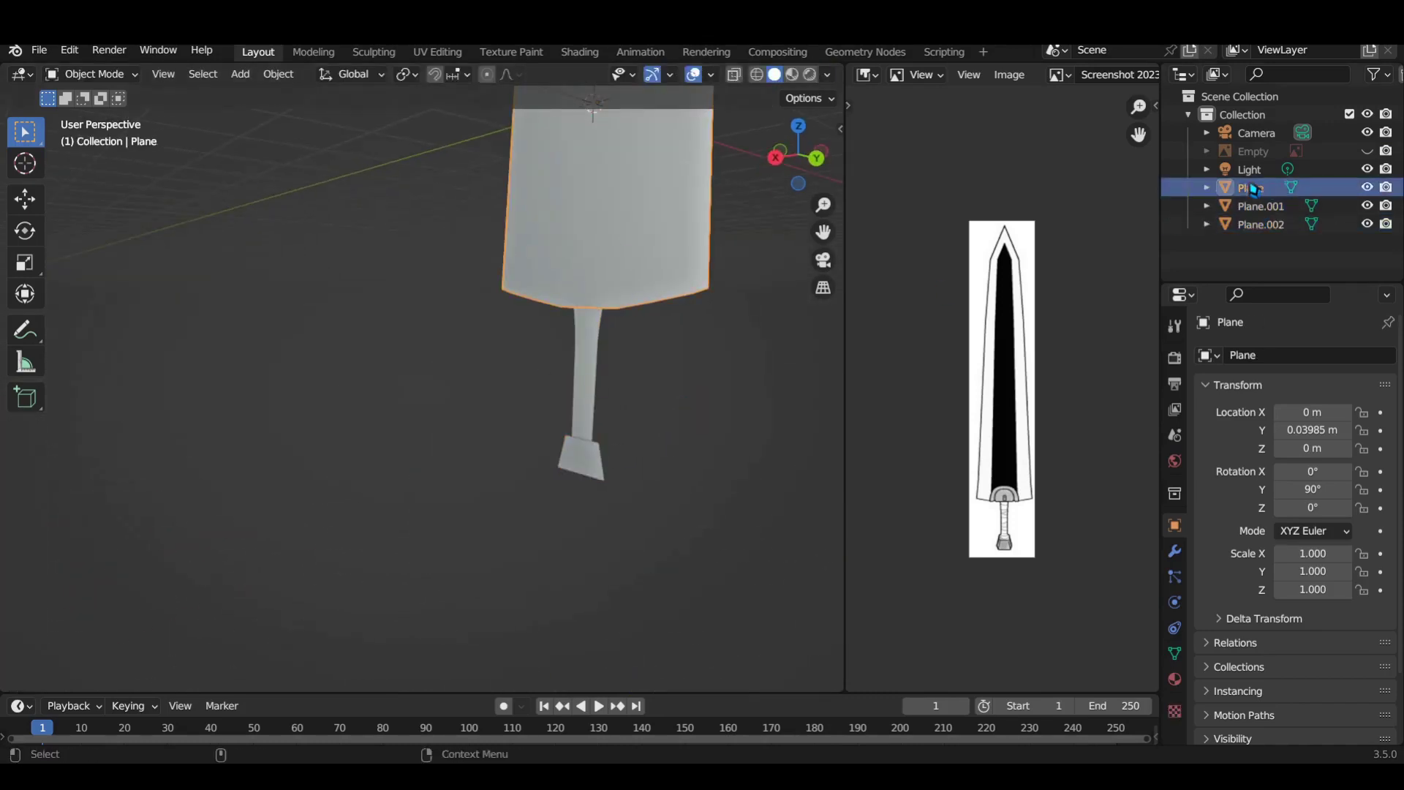
double_click(1252, 188)
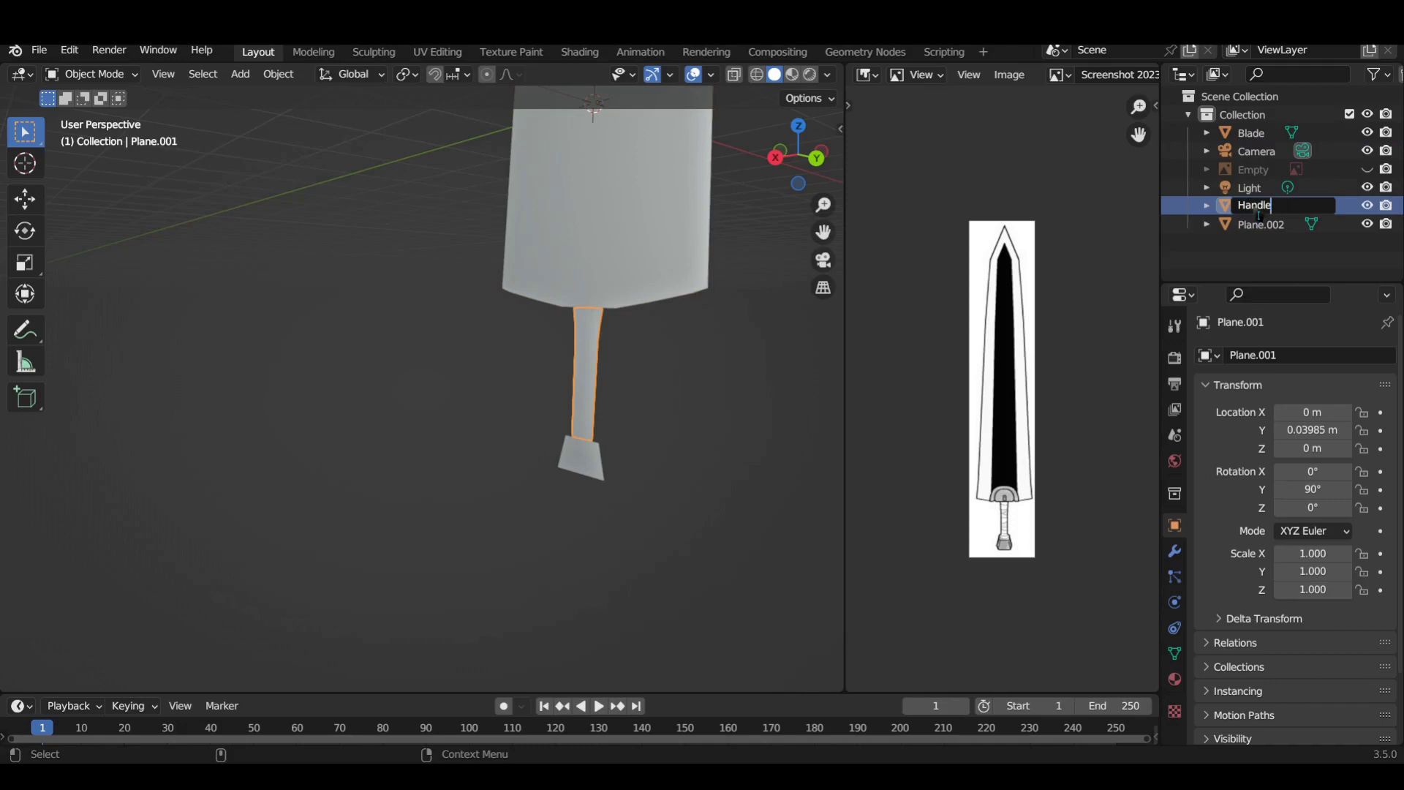
type("lt")
key("Return")
- Select the Blade object and enter its Edit Mode
mouse_move(507, 370)
middle_mouse_down()
mouse_move(508, 527)
mouse_move(601, 542)
middle_mouse_up()
left_click(507, 464)
key("s")
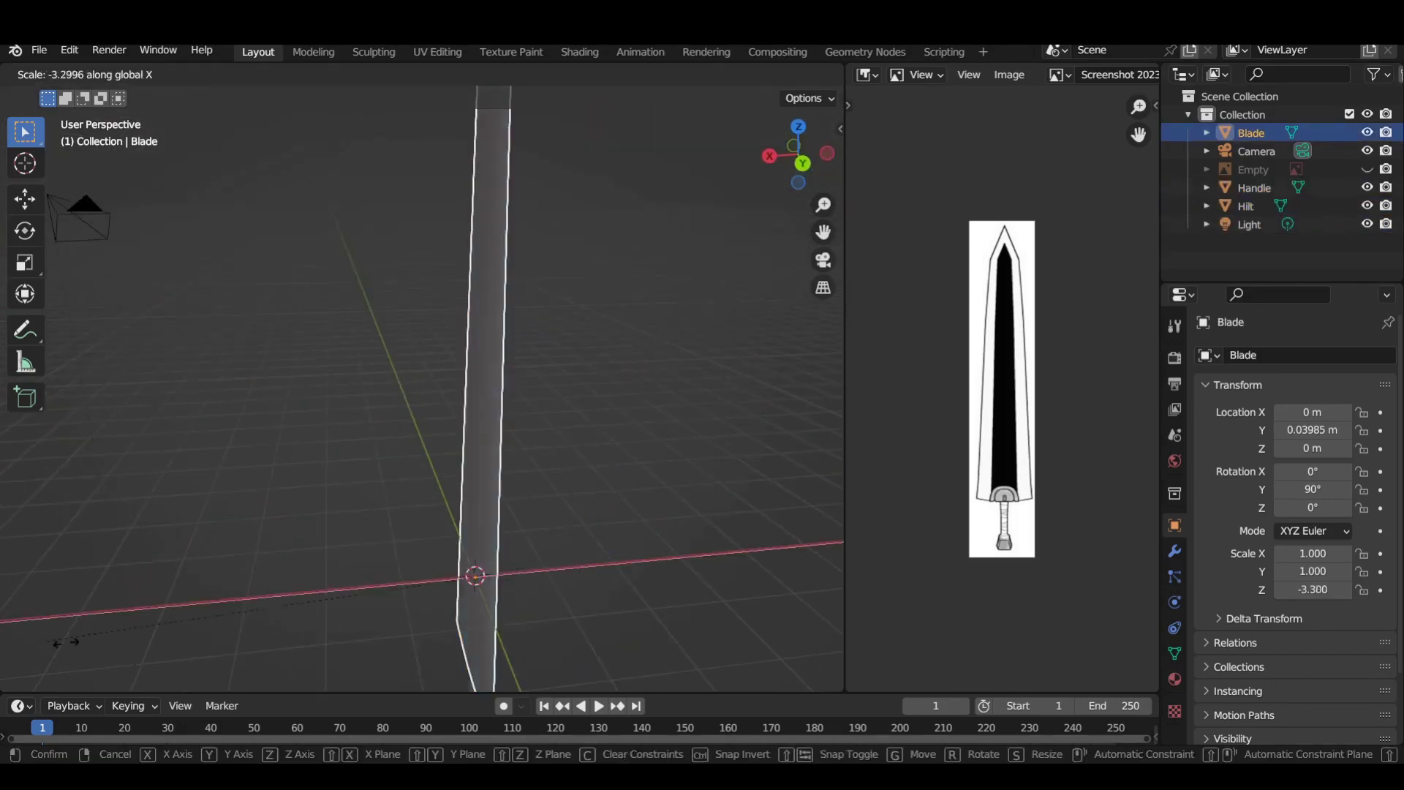
key("Escape")
middle_click_drag(266, 470, 389, 539)
key("Tab")
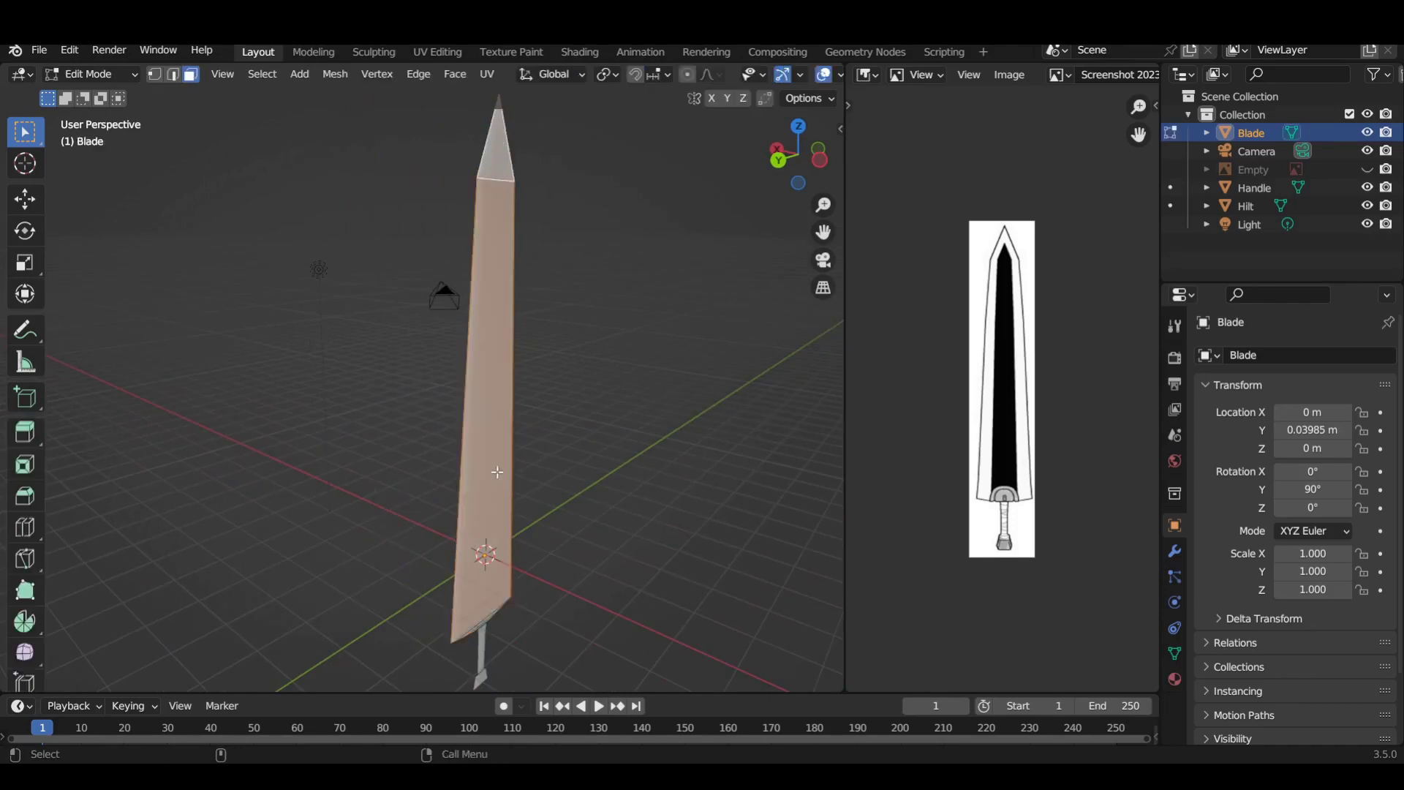
right_click(583, 439)
- Add a Solidify modifier to the Blade with Thickness 0.31 m
left_click(1175, 551)
left_click(1295, 354)
left_click(1070, 666)
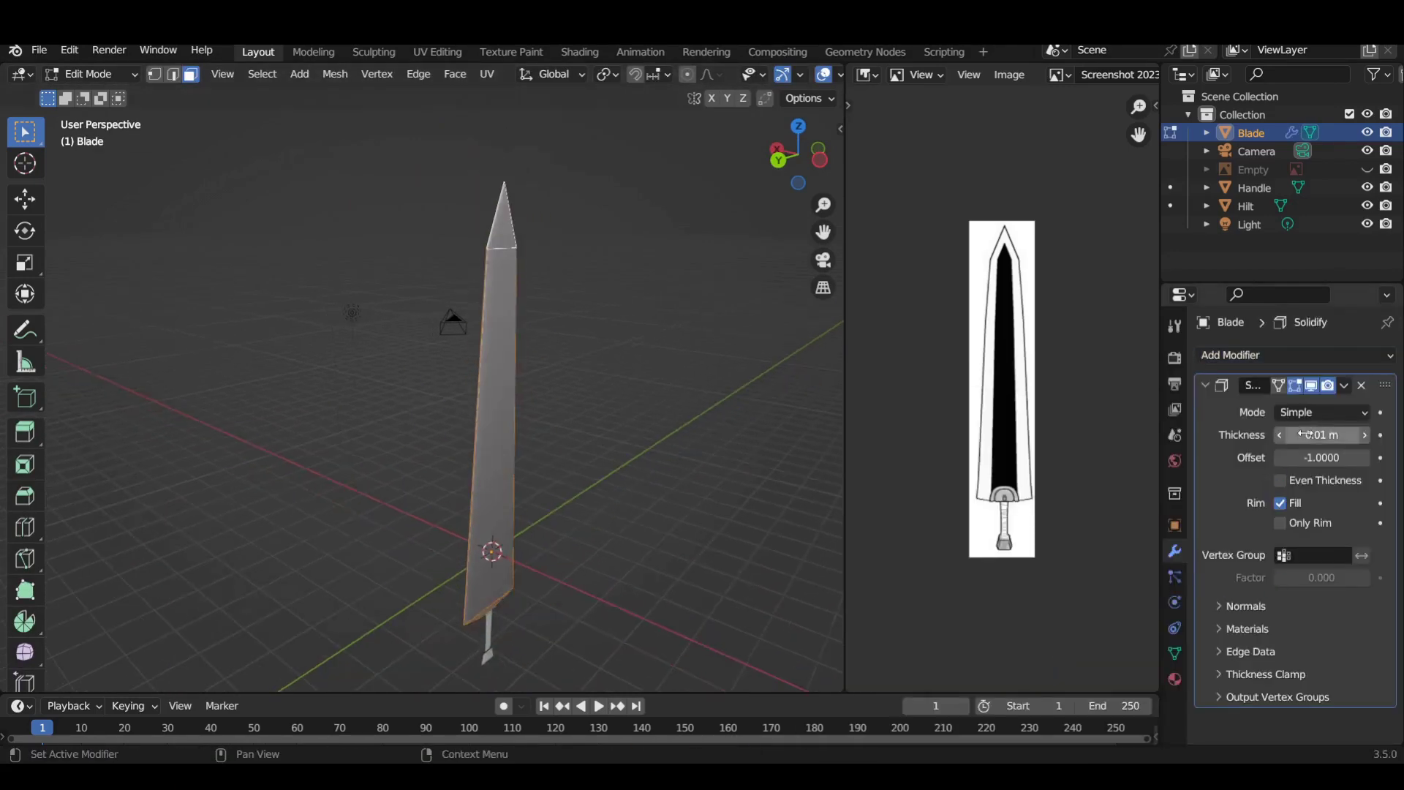
left_click_drag(1321, 435, 1331, 434)
scroll(683, 389, "up", 3)
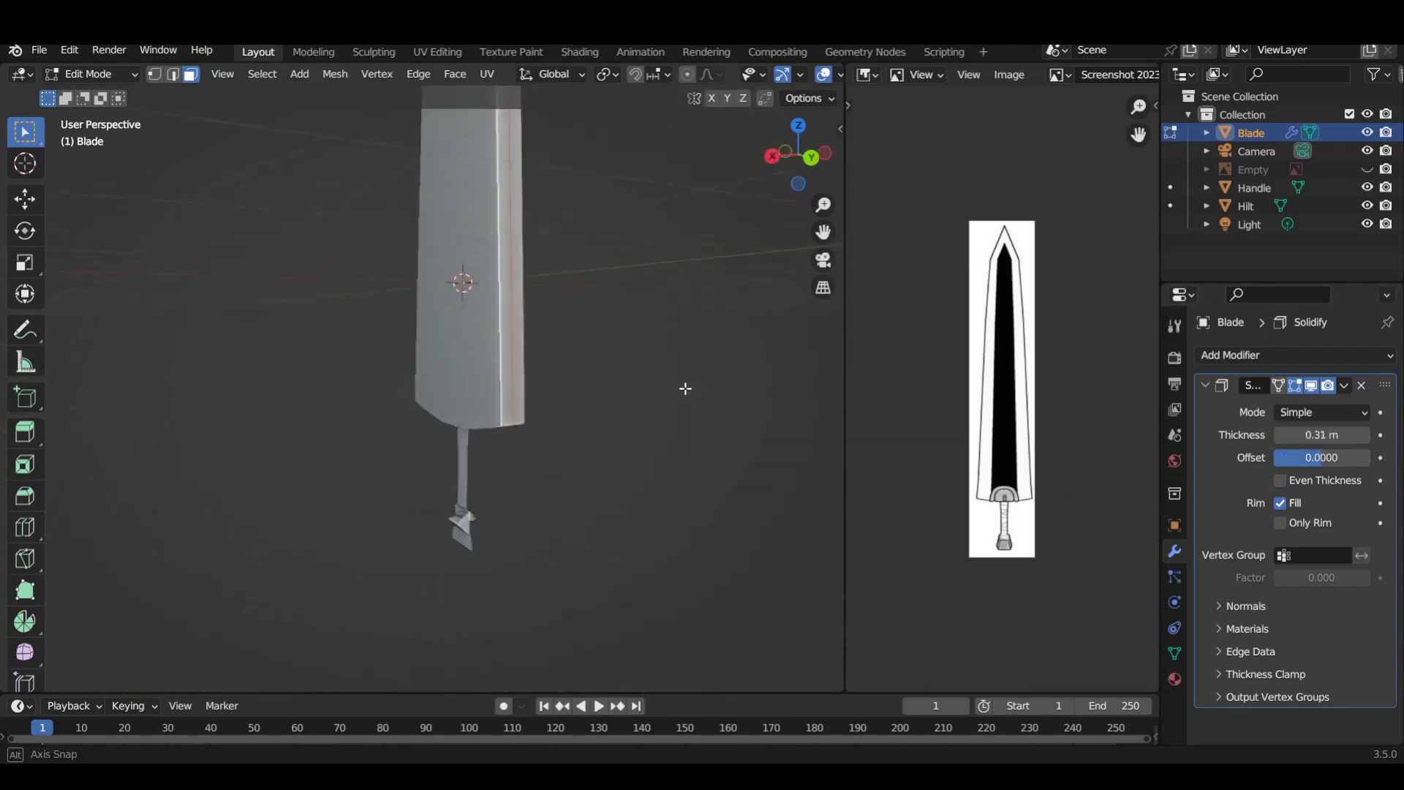
scroll(552, 533, "up", 2)
- Box-select faces on the blade and bring up the delete options
mouse_move(552, 533)
middle_mouse_down()
mouse_move(458, 479)
mouse_move(440, 650)
middle_mouse_up()
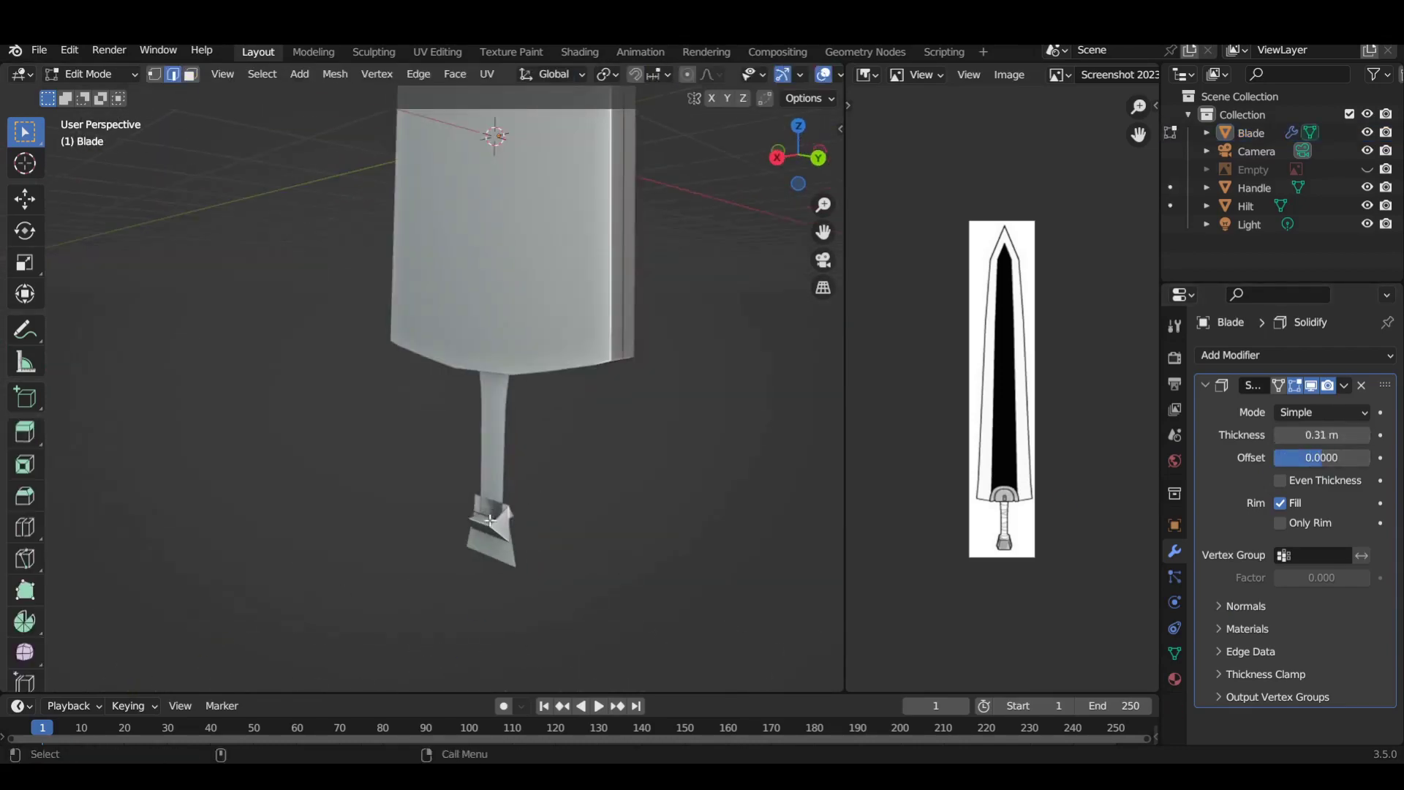
key("x")
key("Escape")
left_click_drag(524, 492, 430, 587)
key("x")
left_click(442, 502)
mouse_move(442, 501)
middle_mouse_down()
mouse_move(368, 503)
mouse_move(658, 539)
middle_mouse_up()
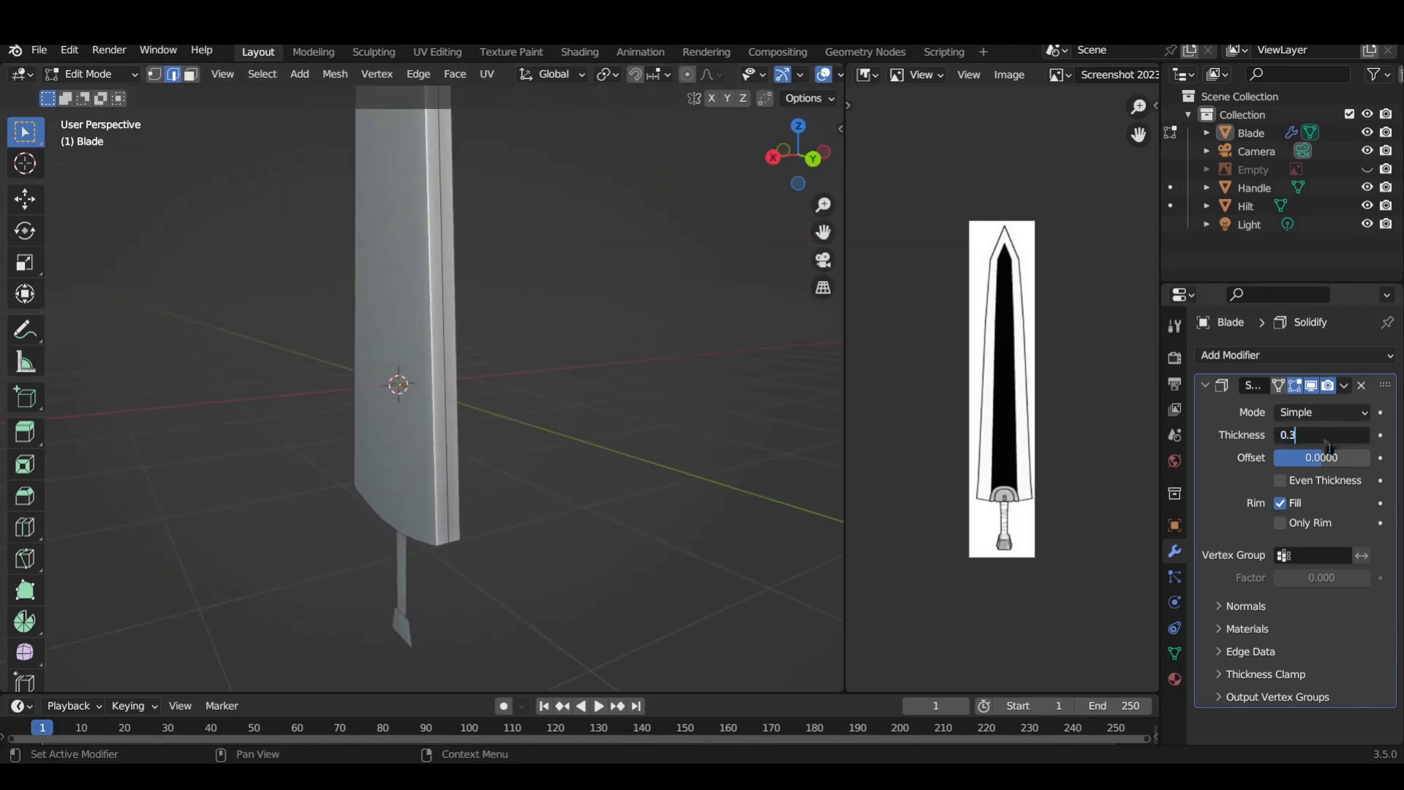
- Apply the Solidify modifier and scale the blade to a thinner profile
key("Tab")
key("ctrl+a")
key("Tab")
mouse_move(512, 380)
middle_mouse_down()
mouse_move(568, 392)
mouse_move(543, 432)
mouse_move(505, 129)
middle_mouse_up()
scroll(388, 379, "up", 4)
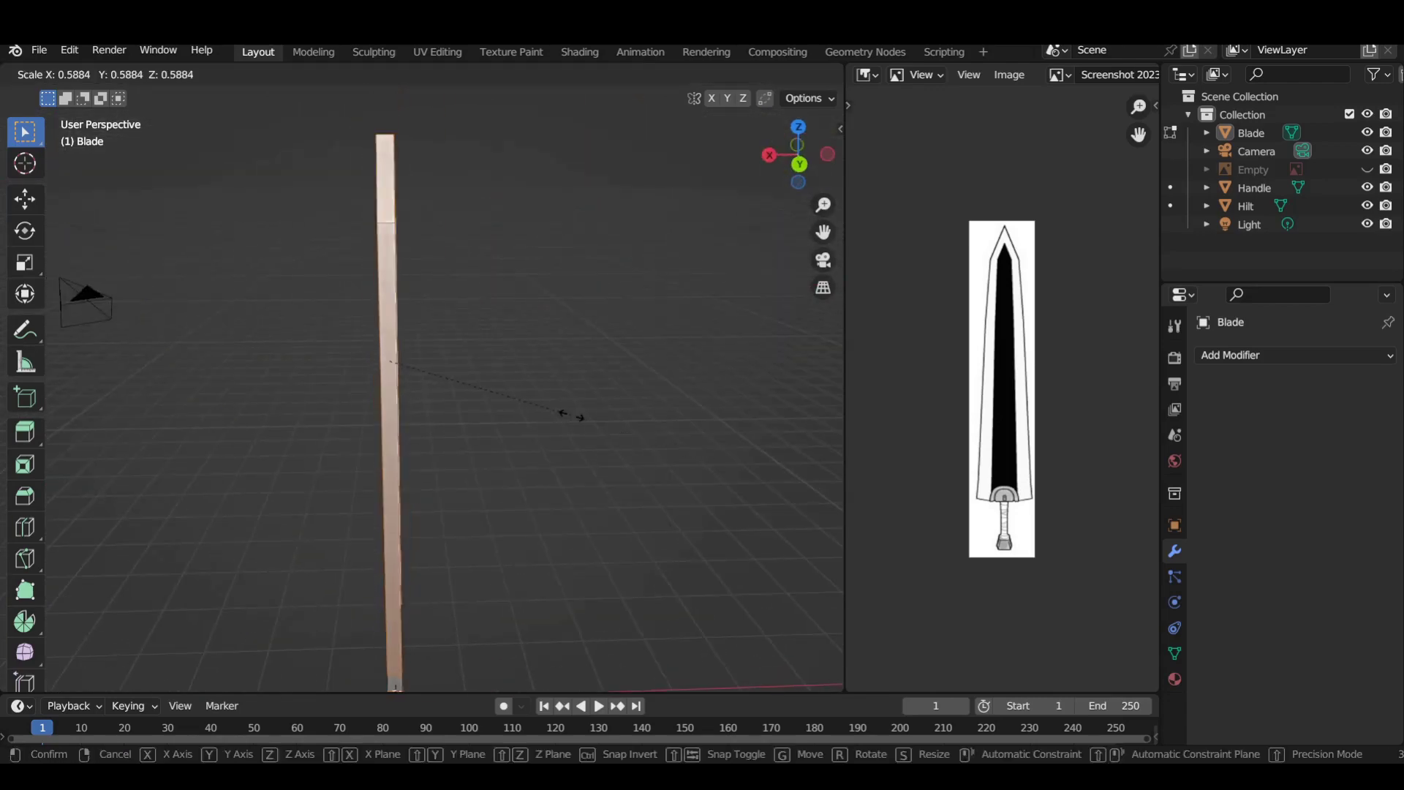
middle_click_drag(388, 379, 535, 496)
left_click(404, 461)
mouse_move(404, 461)
middle_mouse_down()
mouse_move(708, 476)
mouse_move(637, 305)
middle_mouse_up()
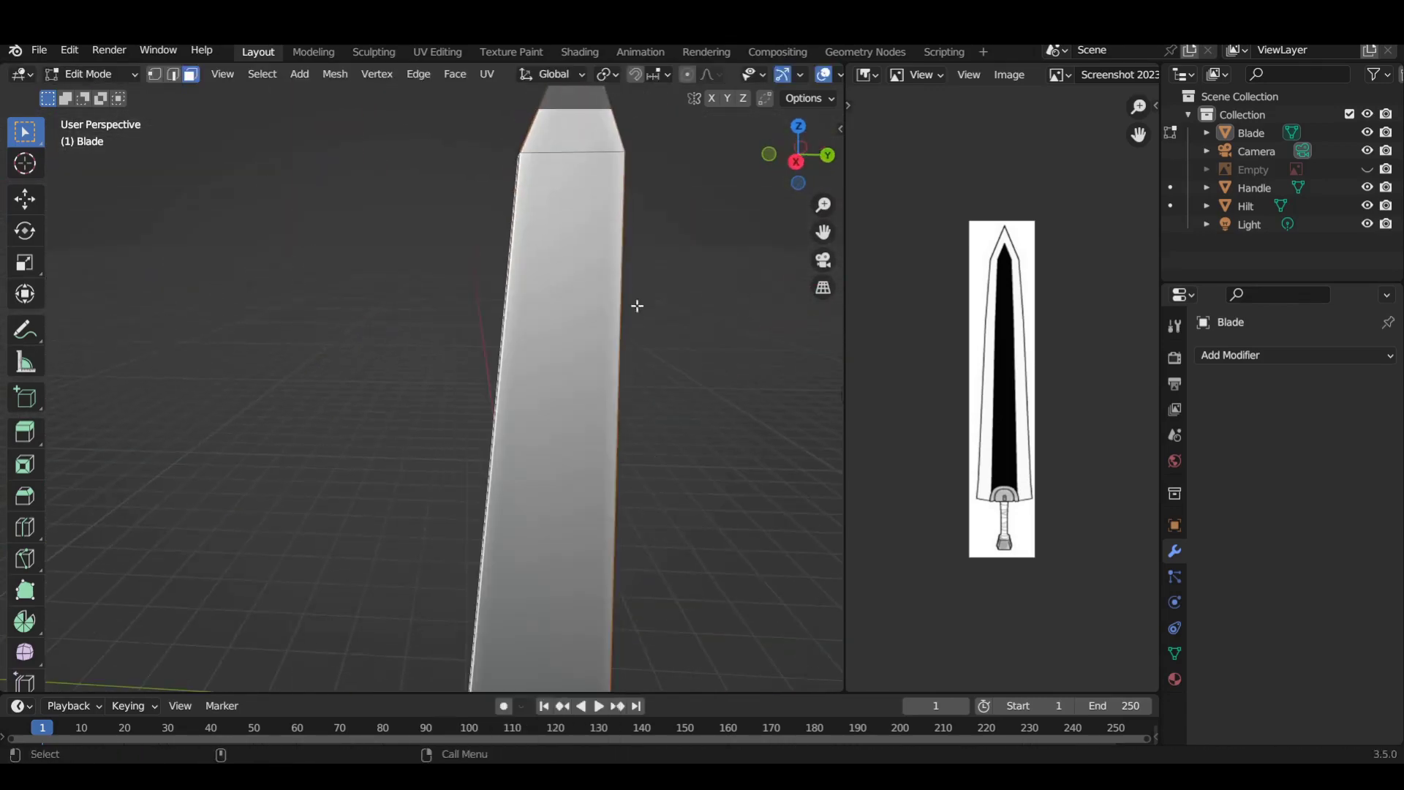
key("Tab")
- Add a circle to the Blade mesh and stand it upright against the blade
scroll(1018, 486, "up", 3)
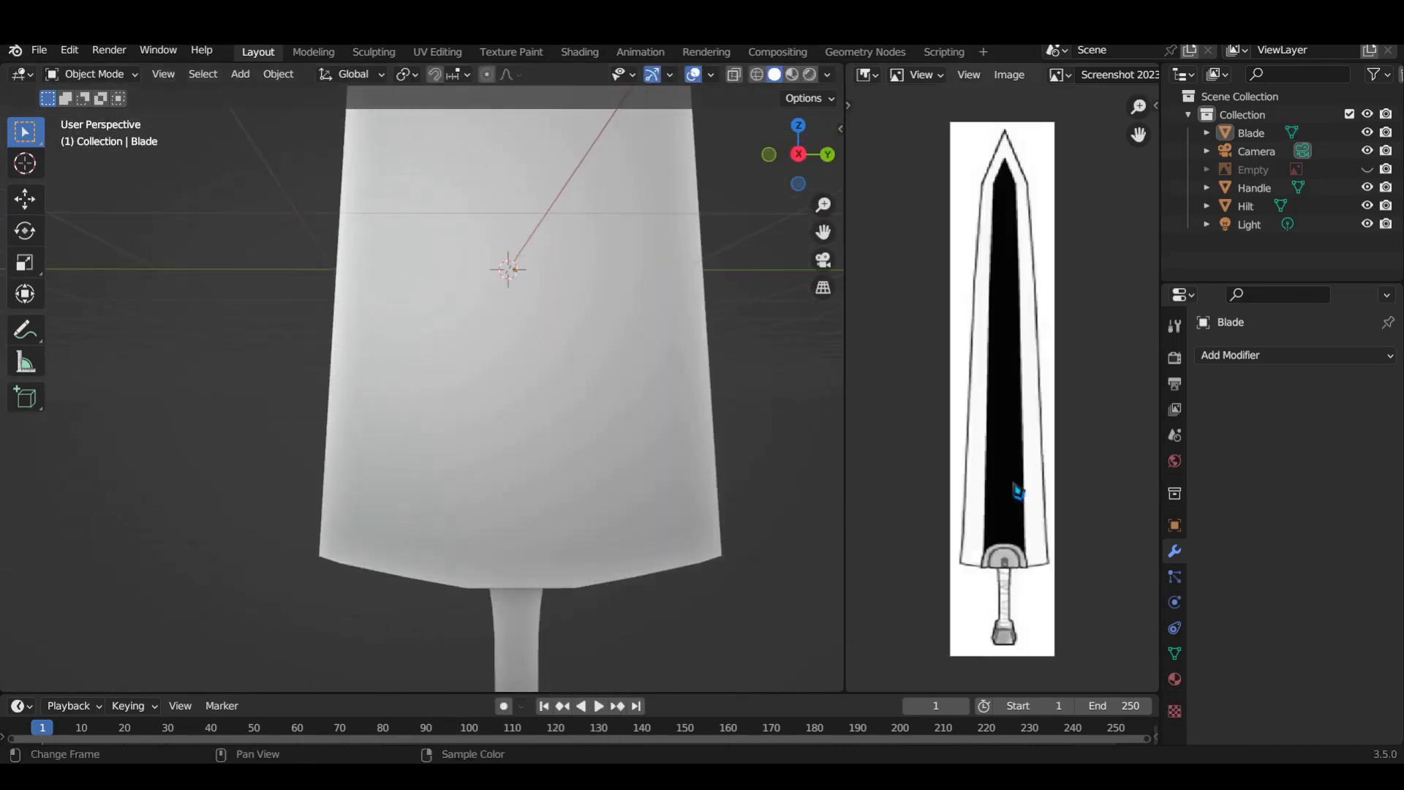
scroll(1018, 485, "up", 2)
key("shift+a")
key("Escape")
key("Tab")
key("shift+a")
left_click(583, 369)
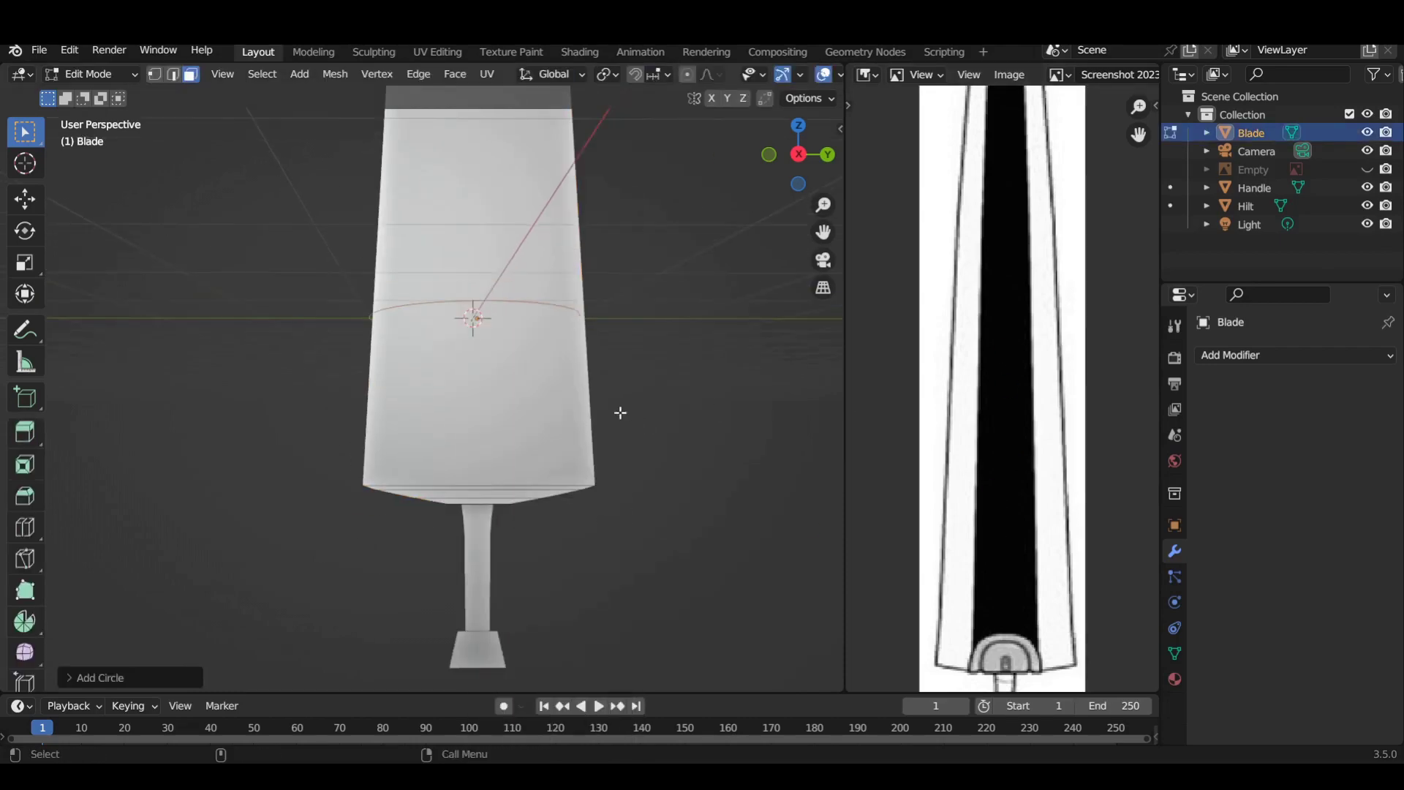
key("Escape")
key("Tab")
key("Tab")
middle_click_drag(533, 424, 579, 376)
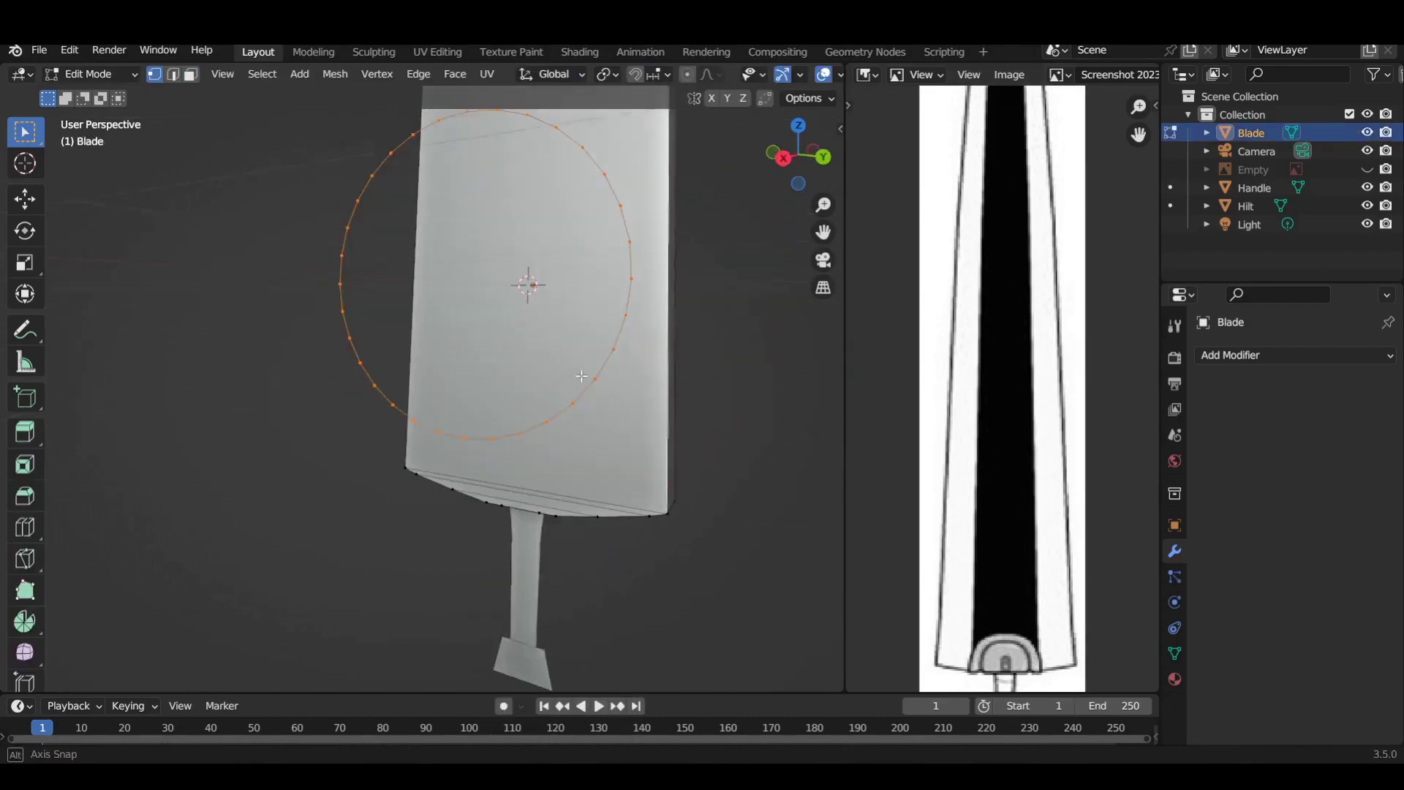
- Delete the circle's bottom half and fill the remaining half with a face
key("x")
mouse_move(373, 410)
middle_mouse_down()
mouse_move(373, 373)
mouse_move(512, 409)
mouse_move(536, 448)
mouse_move(436, 461)
mouse_move(395, 455)
mouse_move(555, 410)
middle_mouse_up()
left_click(373, 371)
key("2")
key("ctrl+l")
key("f")
- Extrude the half-disc into a thick slab and inset a rim on its front face
key("e")
left_click(376, 454)
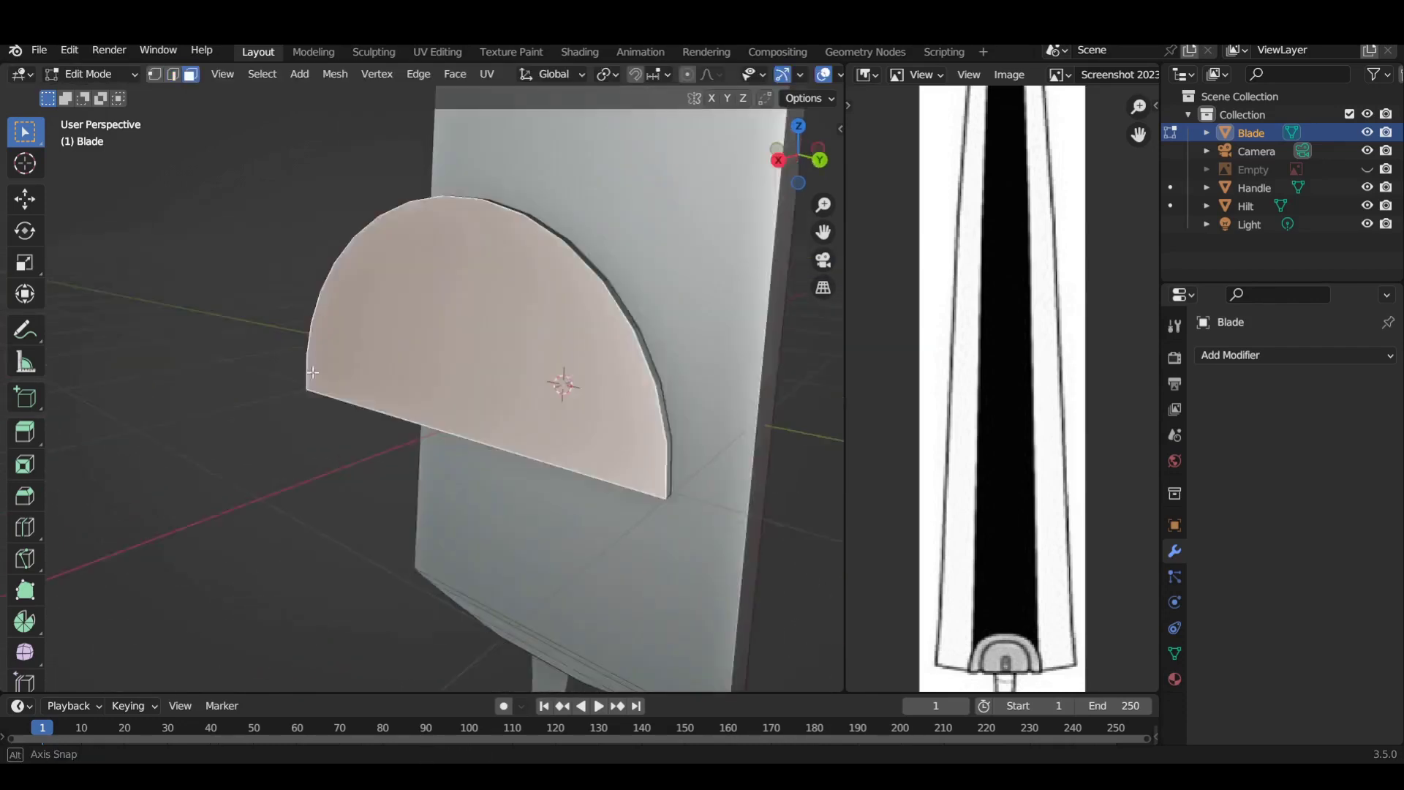
key("i")
left_click(732, 482)
middle_click_drag(692, 476, 656, 530)
- Push the half-disc's inner face back along Z to recess it
key("g")
key("z")
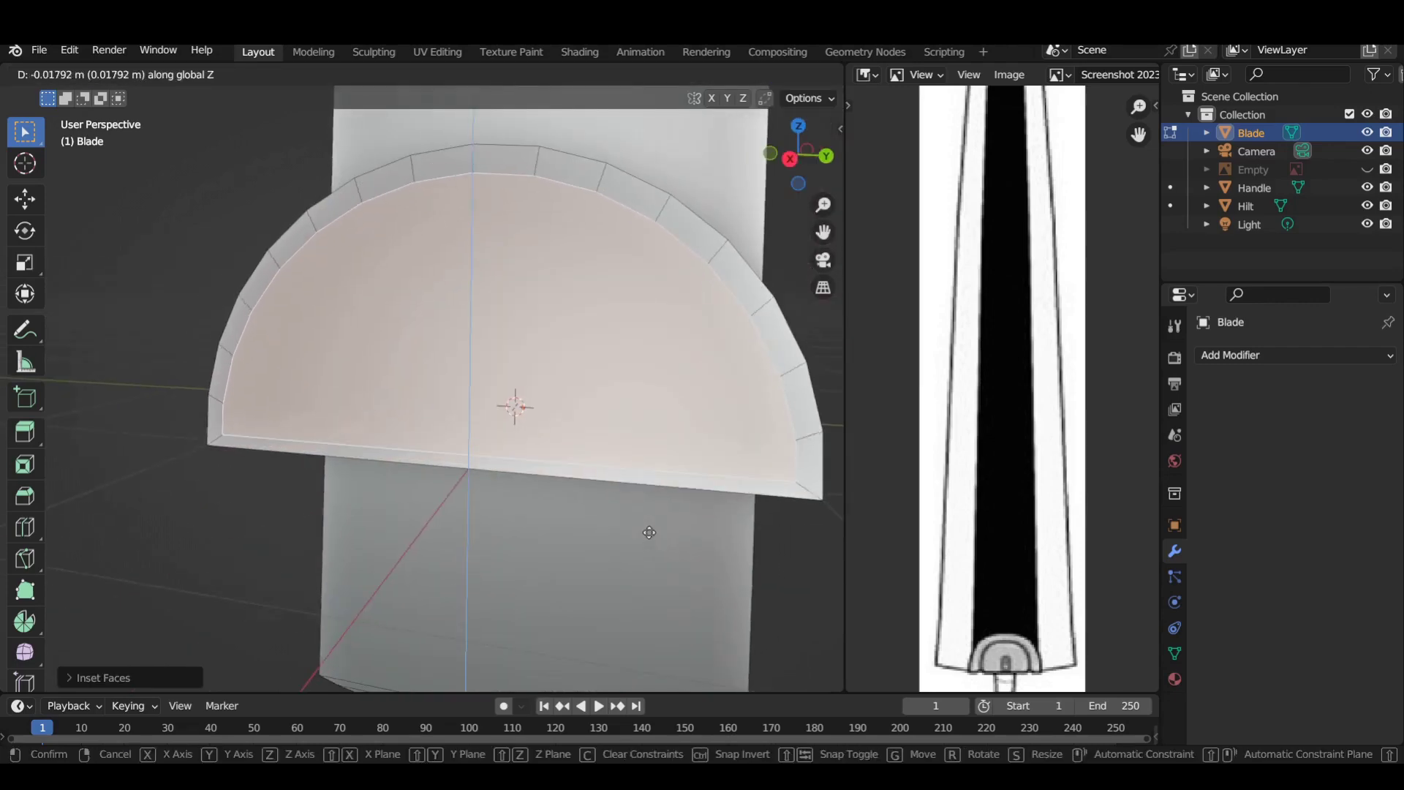
key("Escape")
mouse_move(639, 641)
middle_mouse_down()
mouse_move(493, 547)
mouse_move(555, 574)
mouse_move(502, 475)
mouse_move(575, 515)
middle_mouse_up()
key("g")
key("z")
left_click(556, 585)
left_click(501, 548)
key("x")
key("Escape")
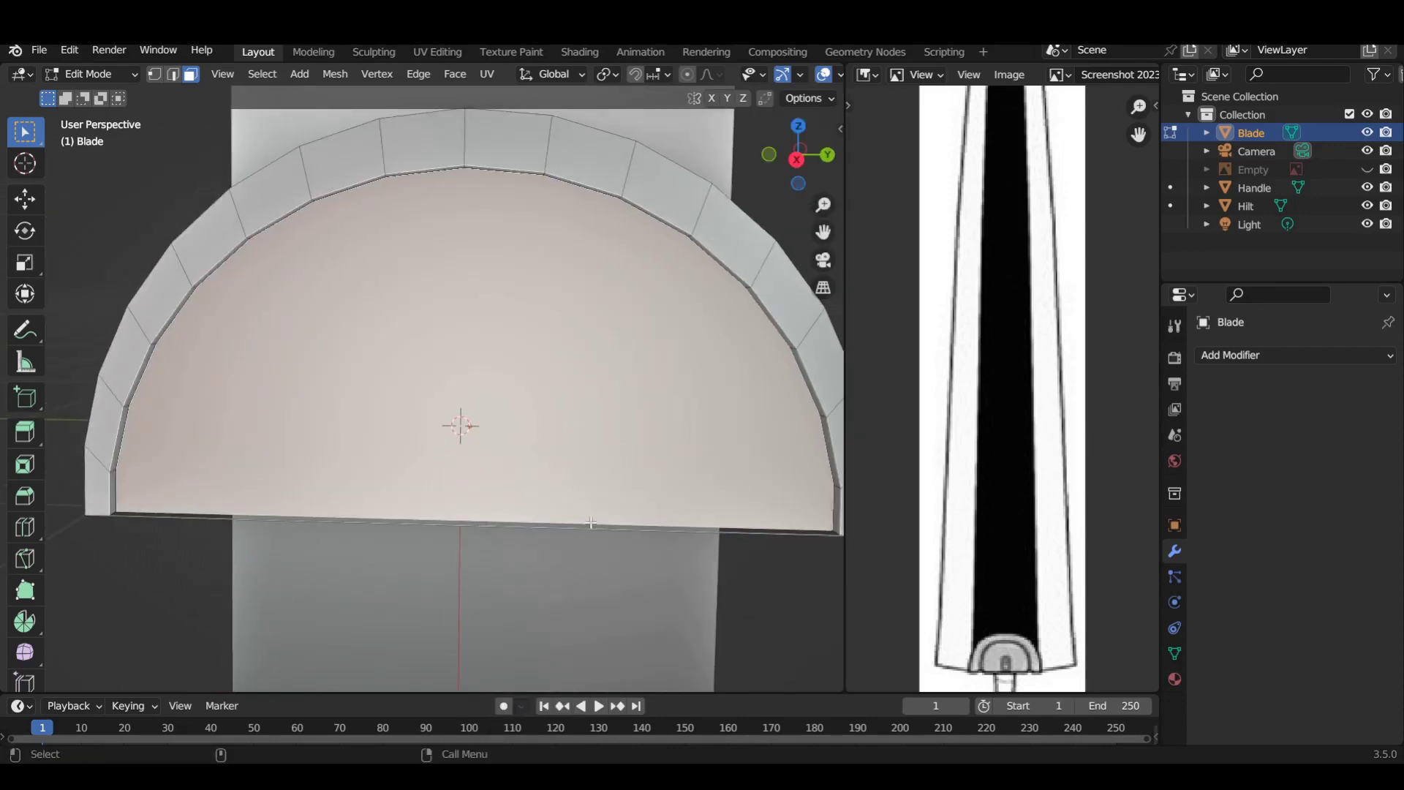
- Inset the half-disc face again and push the new inner face along its normal
key("i")
left_click(585, 519)
key("g")
key("z")
key("z")
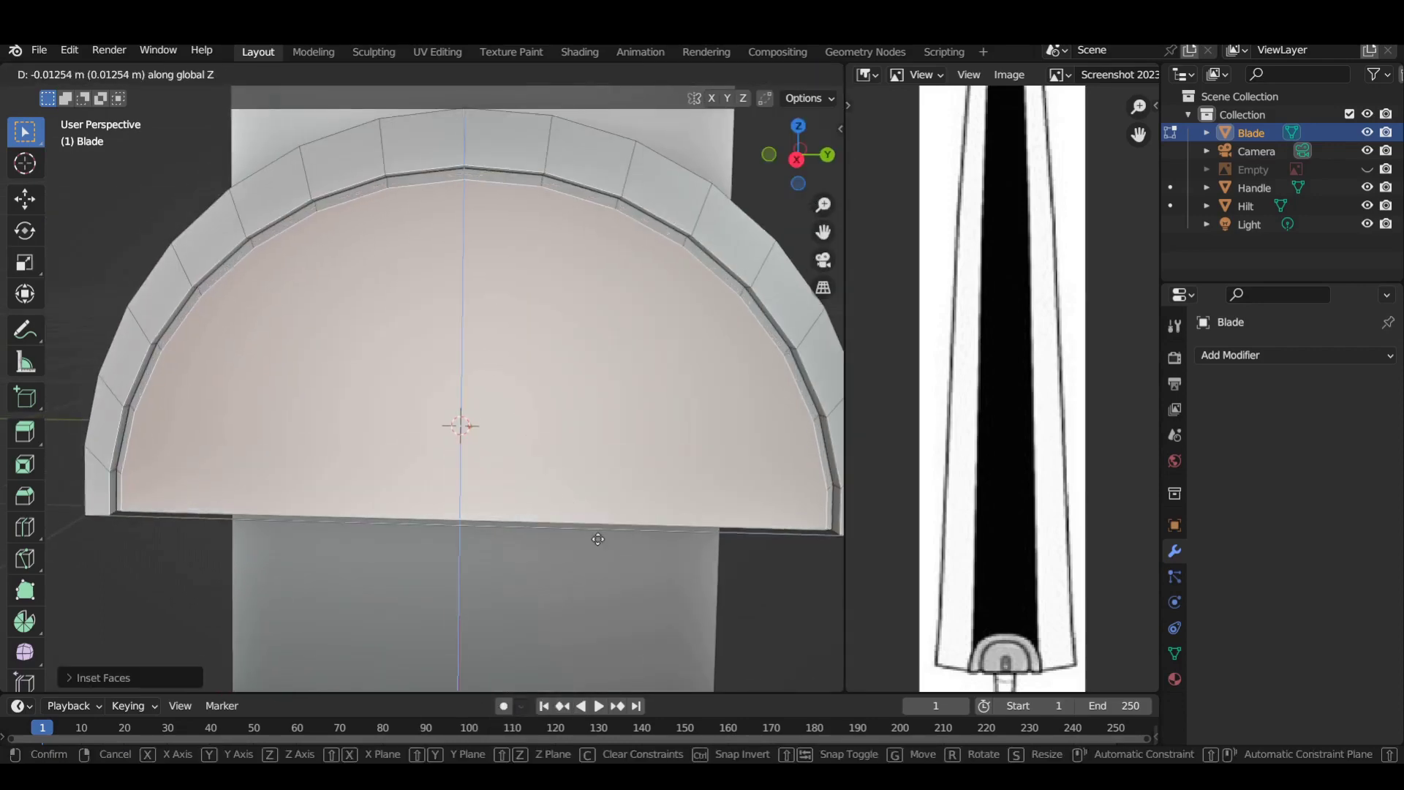
mouse_move(597, 539)
middle_mouse_down()
mouse_move(516, 562)
mouse_move(614, 545)
middle_mouse_up()
key("Tab")
- Resize the half-disc and move it down along Z in the right-side view
key("s")
left_click(623, 546)
key("Tab")
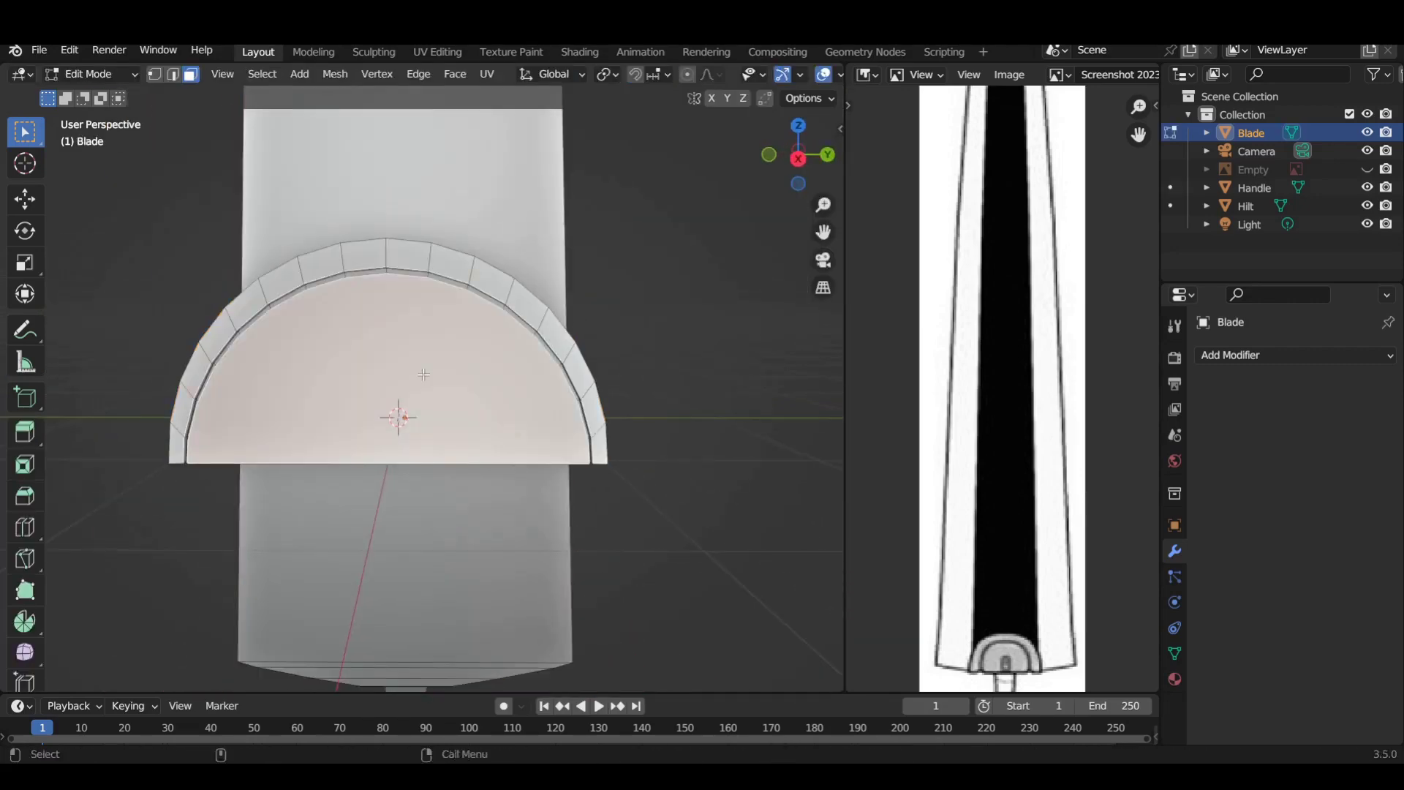
scroll(399, 413, "down", 3)
key("KP_3")
key("g")
key("z")
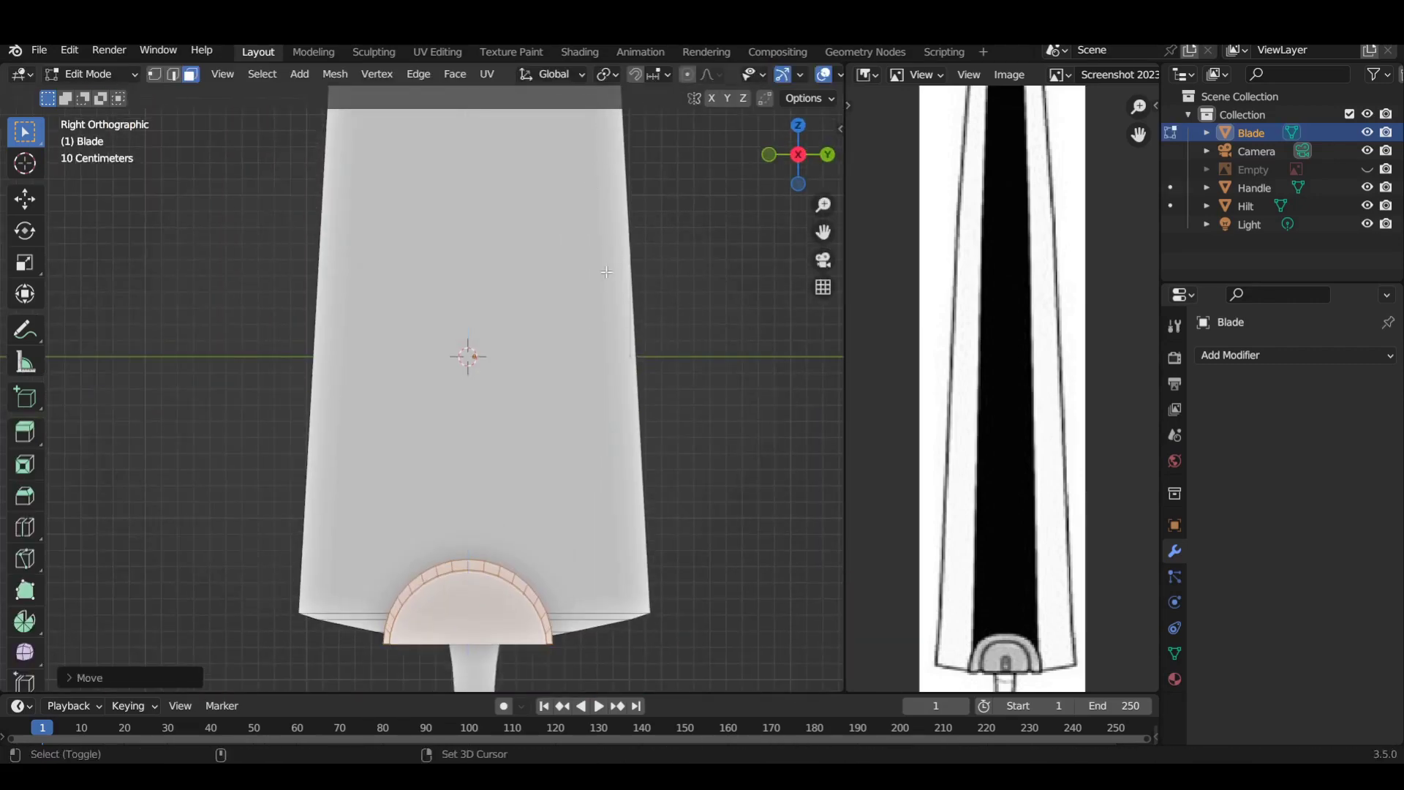
scroll(606, 272, "up", 2)
middle_click_drag(606, 272, 282, 436)
- Shrink the half-disc to about 0.82 and position it along Y and X
key("KP_3")
key("s")
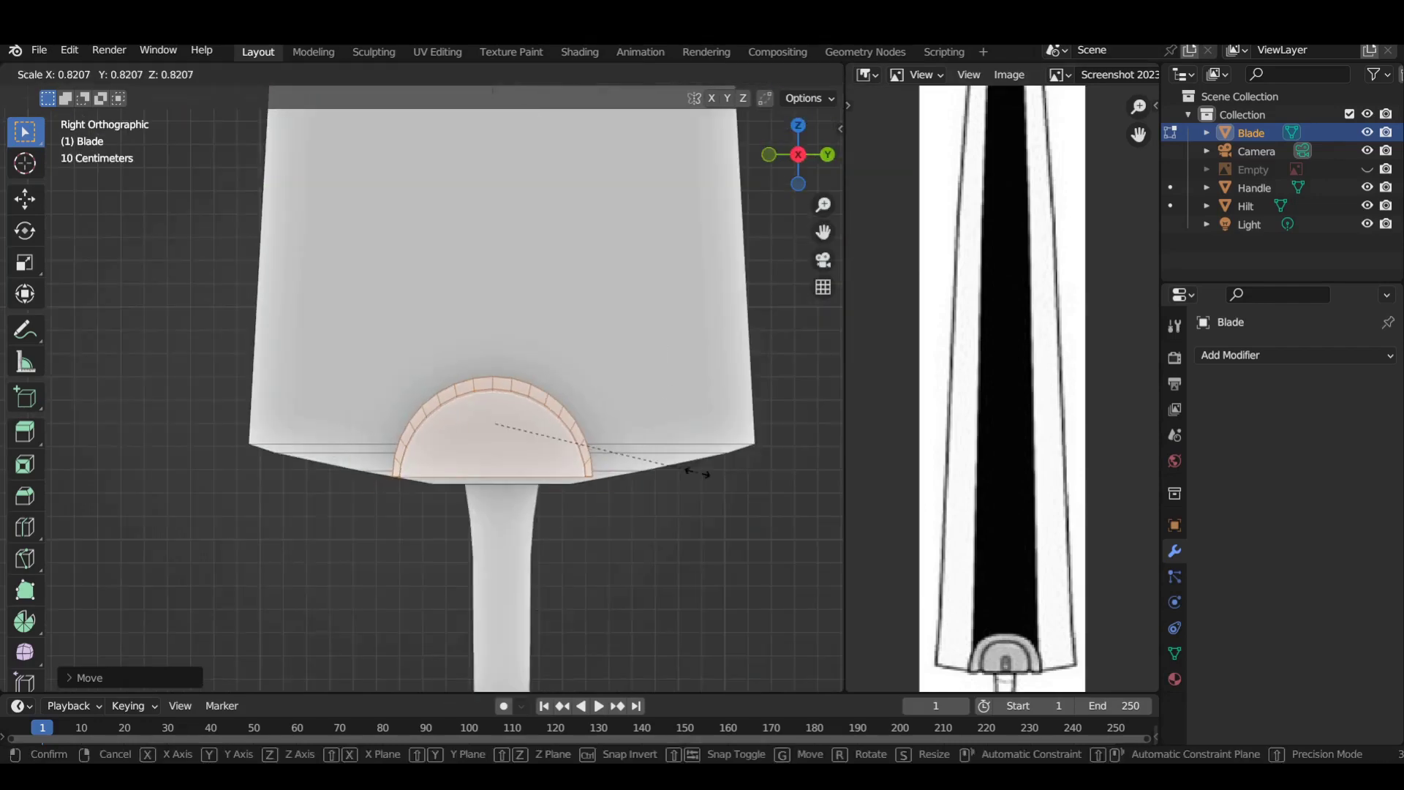
left_click(696, 472)
key("g")
key("y")
left_click(676, 495)
middle_click_drag(676, 494, 379, 492)
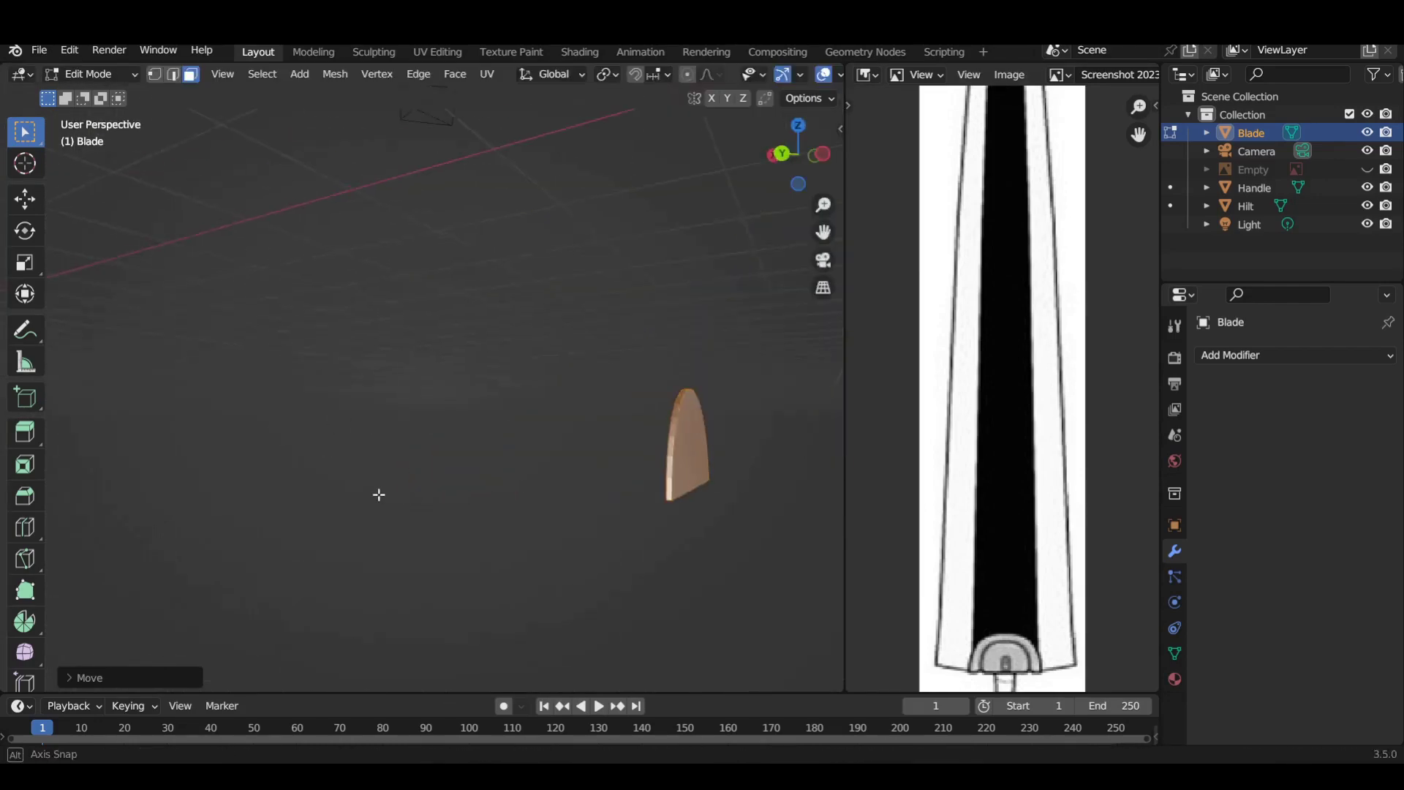
key("g")
key("x")
left_click(607, 556)
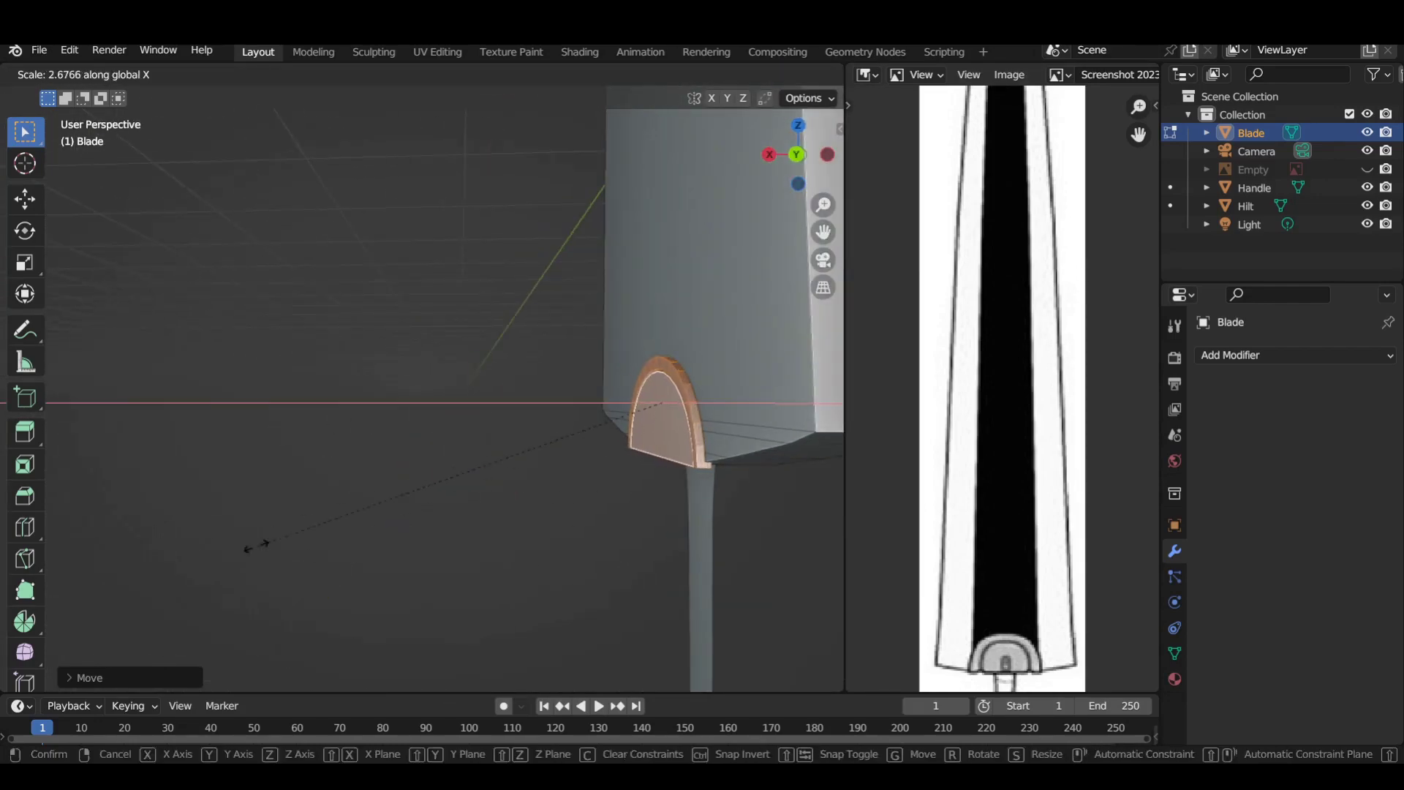
- Thicken the half-disc along X and scale down its front face
left_click(120, 544)
middle_click_drag(120, 545, 576, 507)
scroll(542, 517, "up", 5)
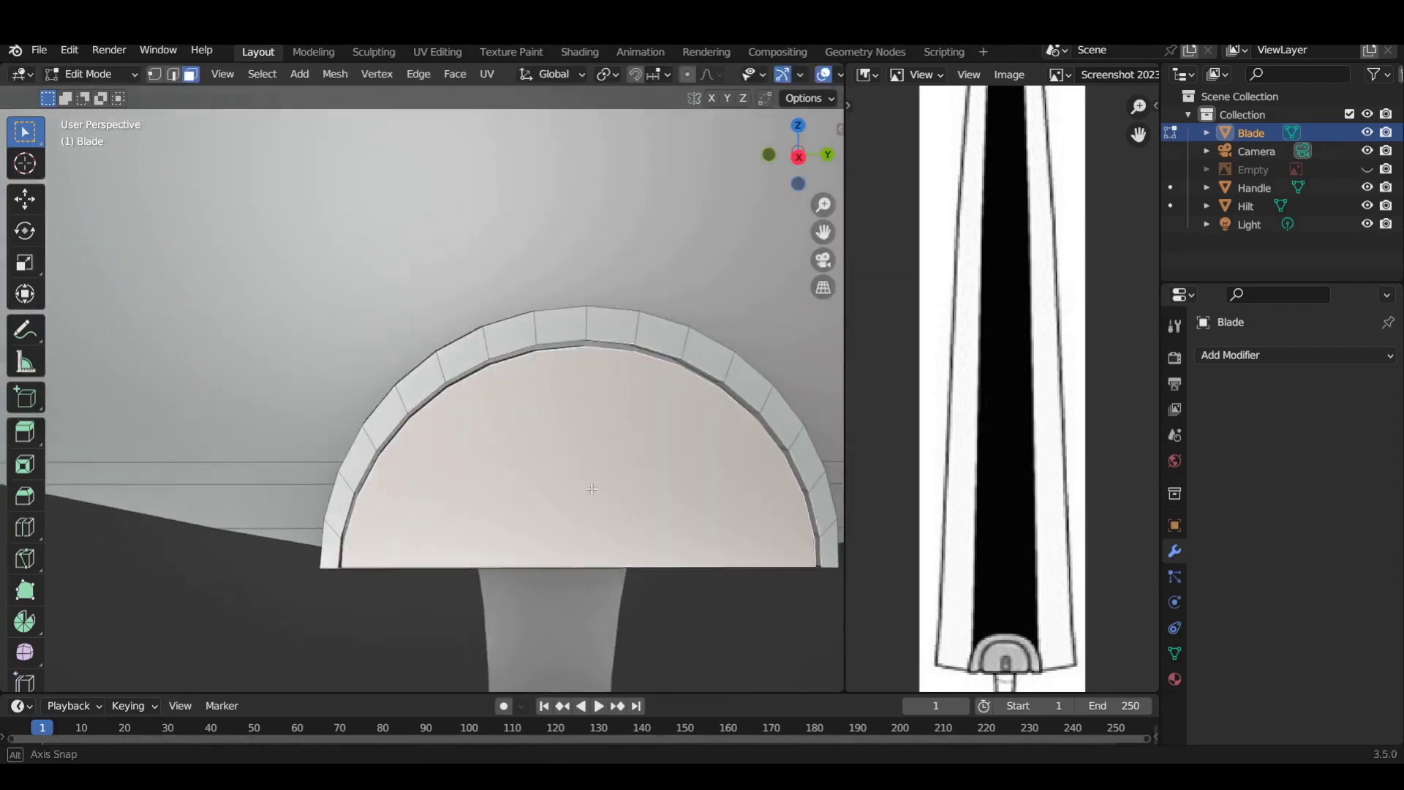
scroll(576, 507, "up", 2)
scroll(576, 508, "up", 5)
left_click(583, 411)
scroll(583, 410, "down", 5)
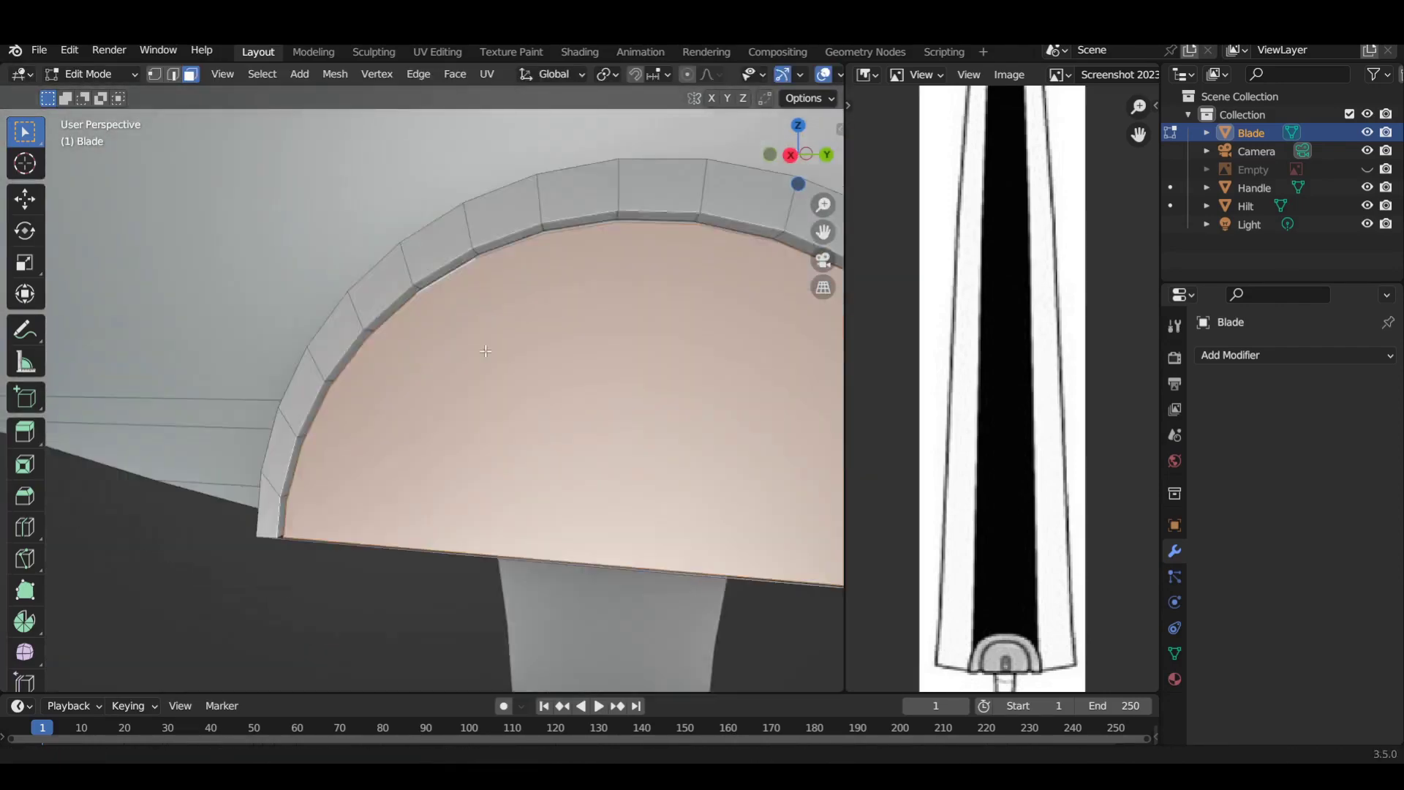
key("s")
left_click(590, 435)
- Shrink the half-disc's front face vertically
scroll(590, 435, "up", 2)
scroll(512, 436, "up", 2)
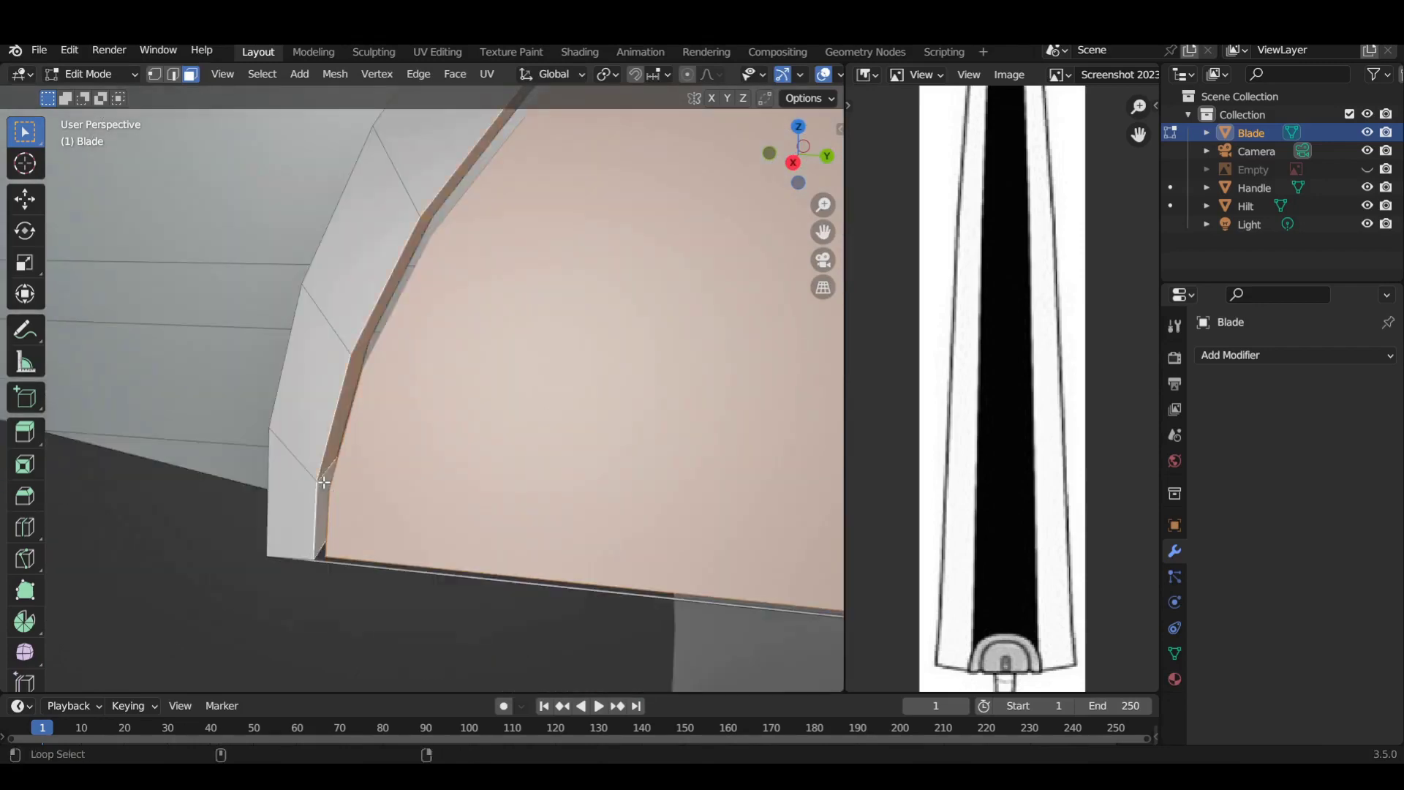
middle_click_drag(512, 436, 448, 436)
scroll(448, 436, "down", 3)
key("s")
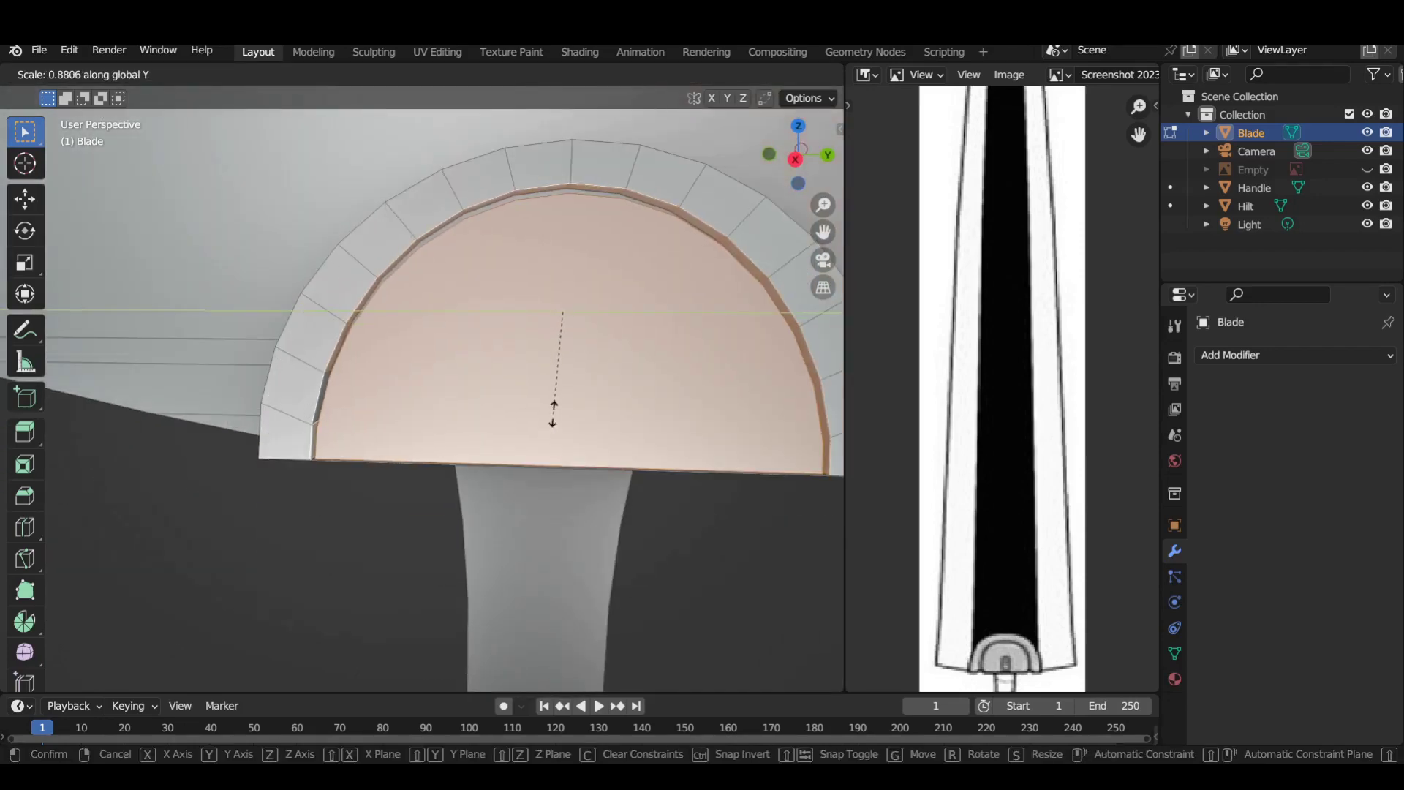
left_click(553, 413)
scroll(495, 492, "down", 3)
scroll(410, 439, "up", 2)
scroll(468, 436, "up", 2)
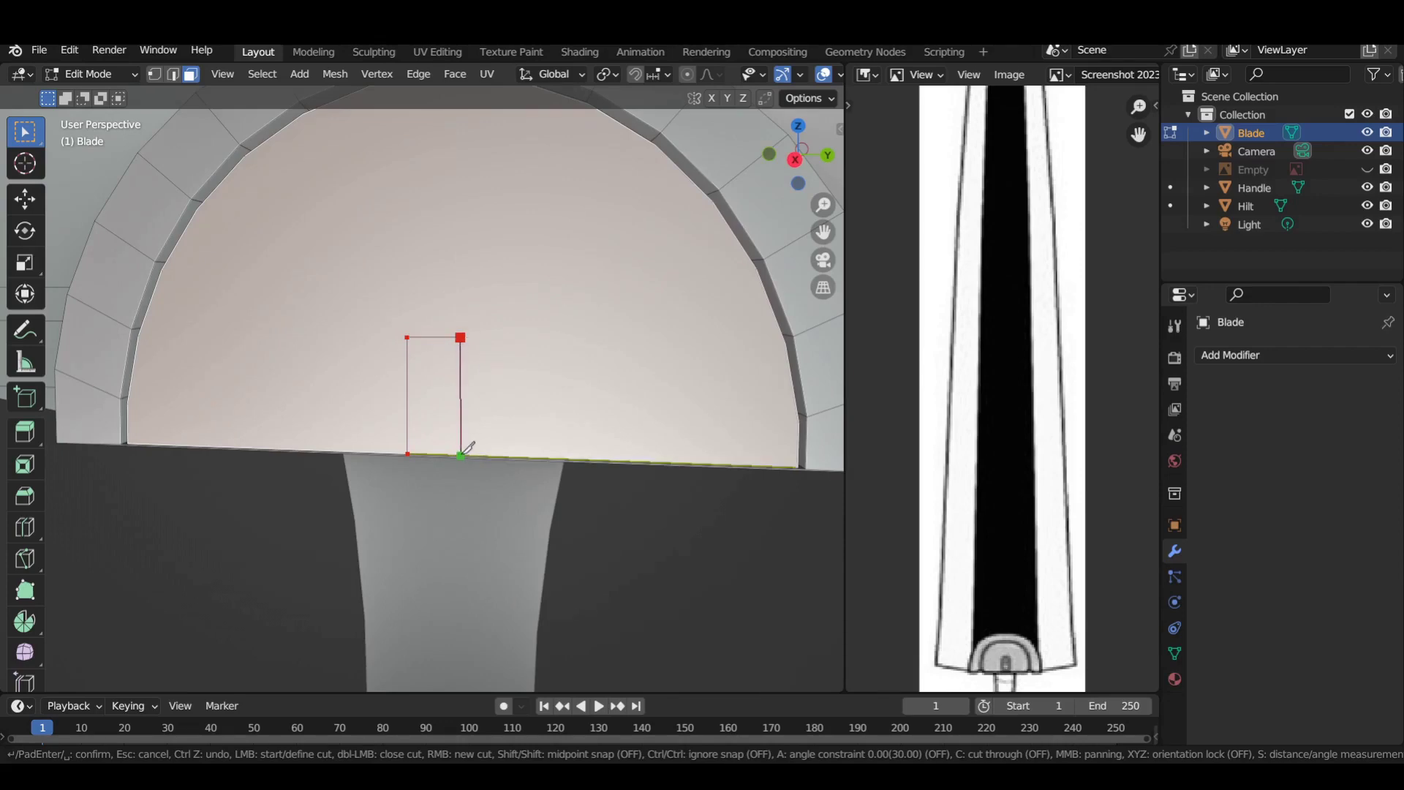
- Cut a small rectangle into the half-disc face and extrude it outward as a notch
key("Return")
middle_click_drag(460, 417, 326, 445)
key("e")
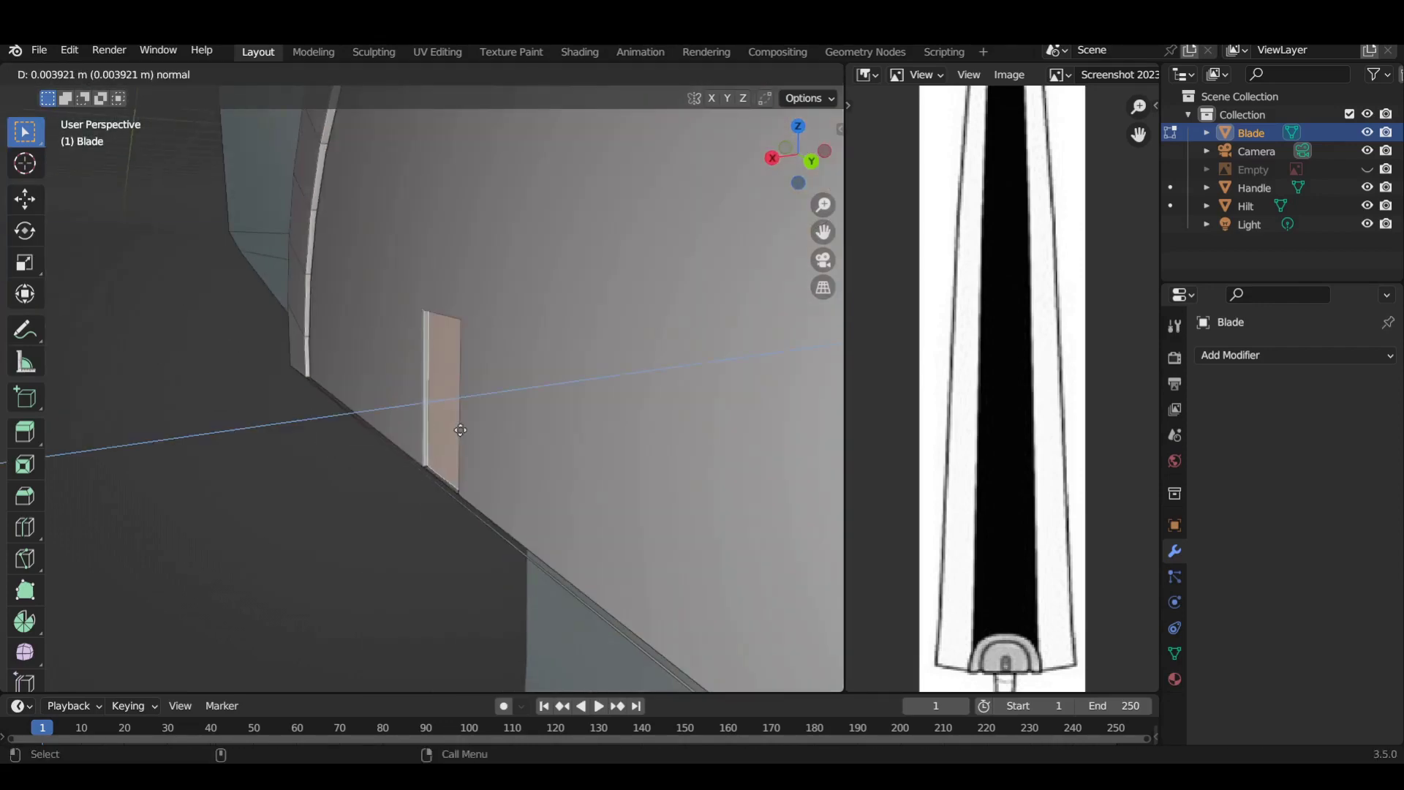
left_click(460, 430)
scroll(460, 430, "down", 3)
scroll(608, 480, "down", 2)
scroll(607, 479, "up", 3)
- Select the whole notched half-disc piece and duplicate it
key("ctrl+l")
mouse_move(468, 453)
middle_mouse_down()
mouse_move(374, 443)
mouse_move(885, 380)
middle_mouse_up()
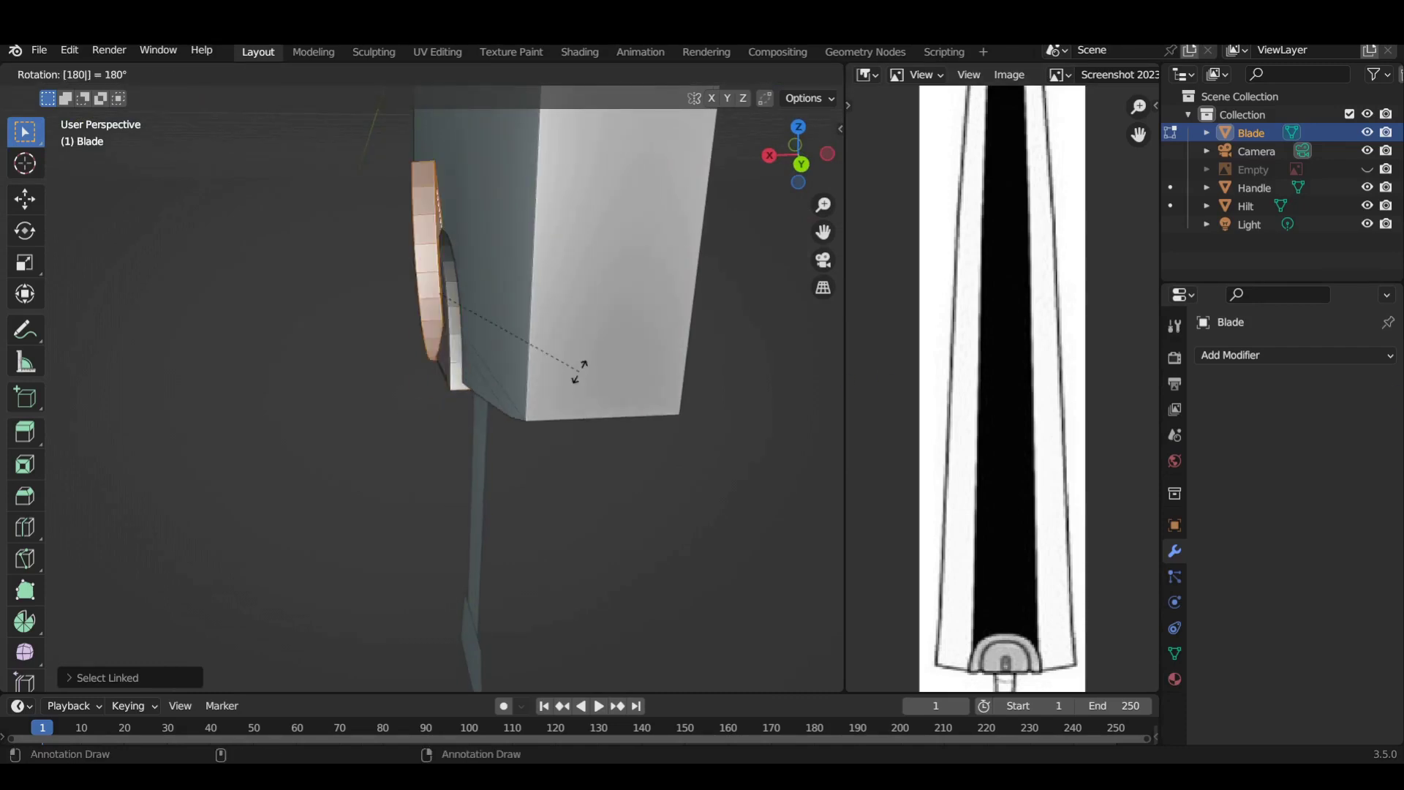
mouse_move(579, 372)
middle_mouse_down()
mouse_move(439, 429)
mouse_move(387, 471)
middle_mouse_up()
key("Tab")
key("Tab")
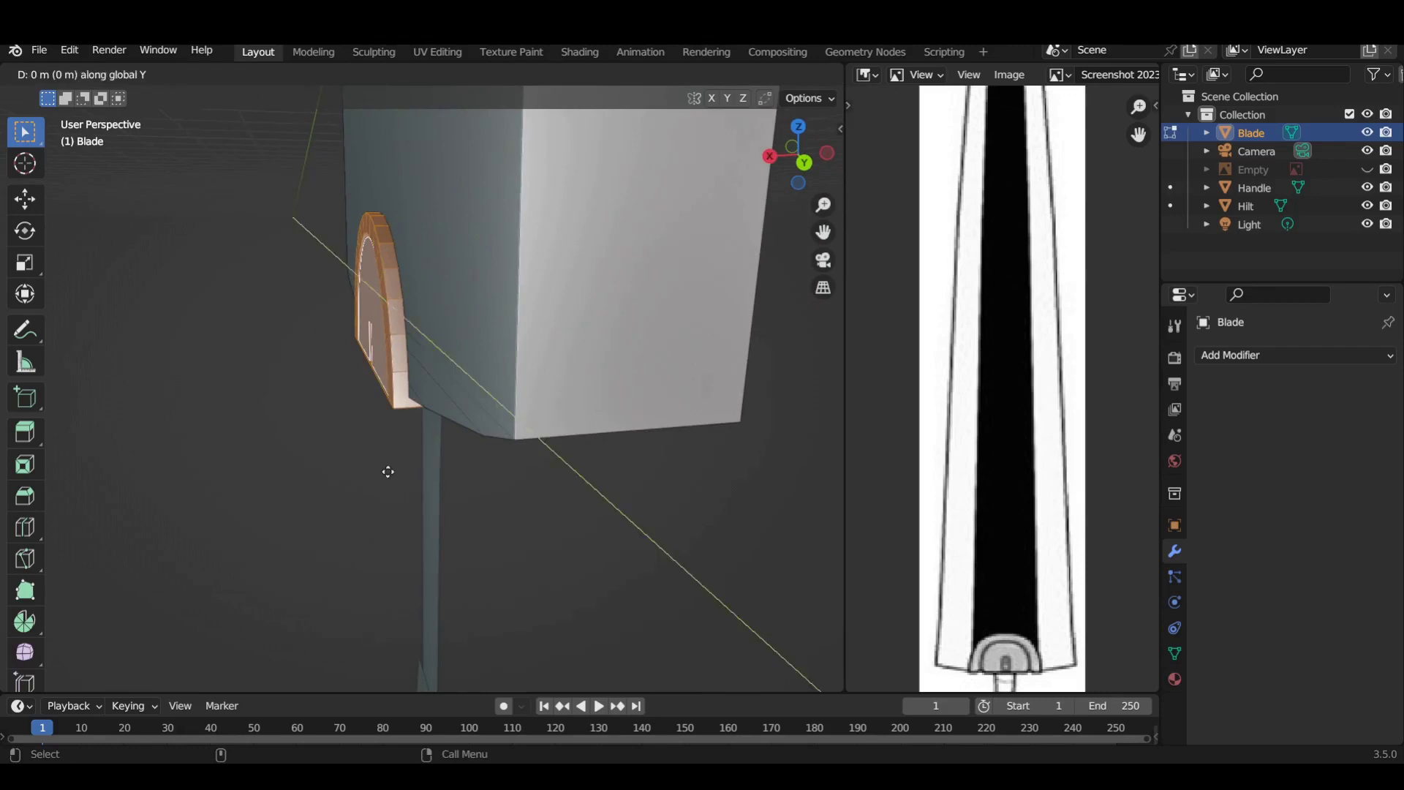
left_click(533, 451)
mouse_move(533, 451)
middle_mouse_down()
mouse_move(490, 467)
mouse_move(498, 451)
middle_mouse_up()
key("Escape")
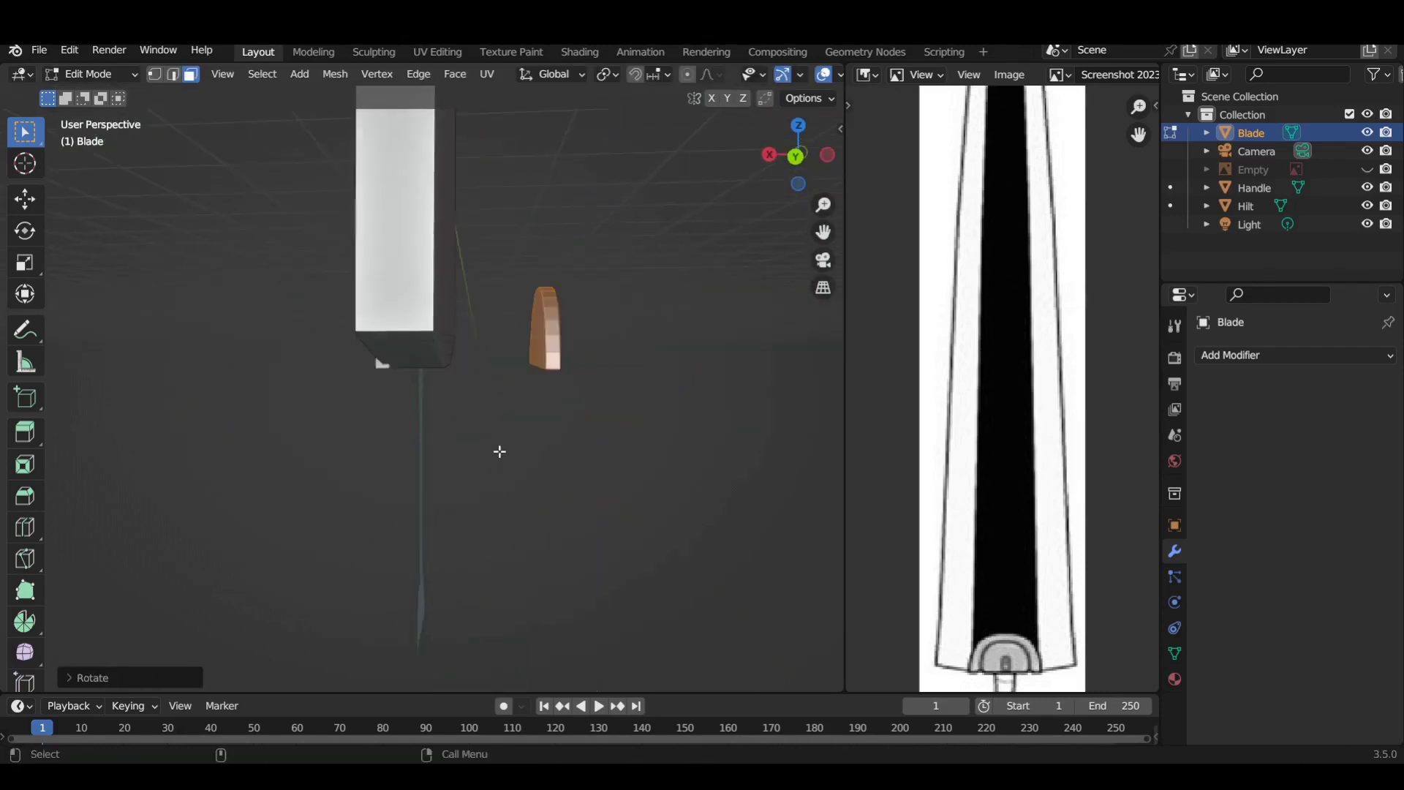
- Move the duplicate along Y and X to the blade's other side
key("g")
key("y")
left_click(511, 467)
key("ctrl+KP_1")
key("g")
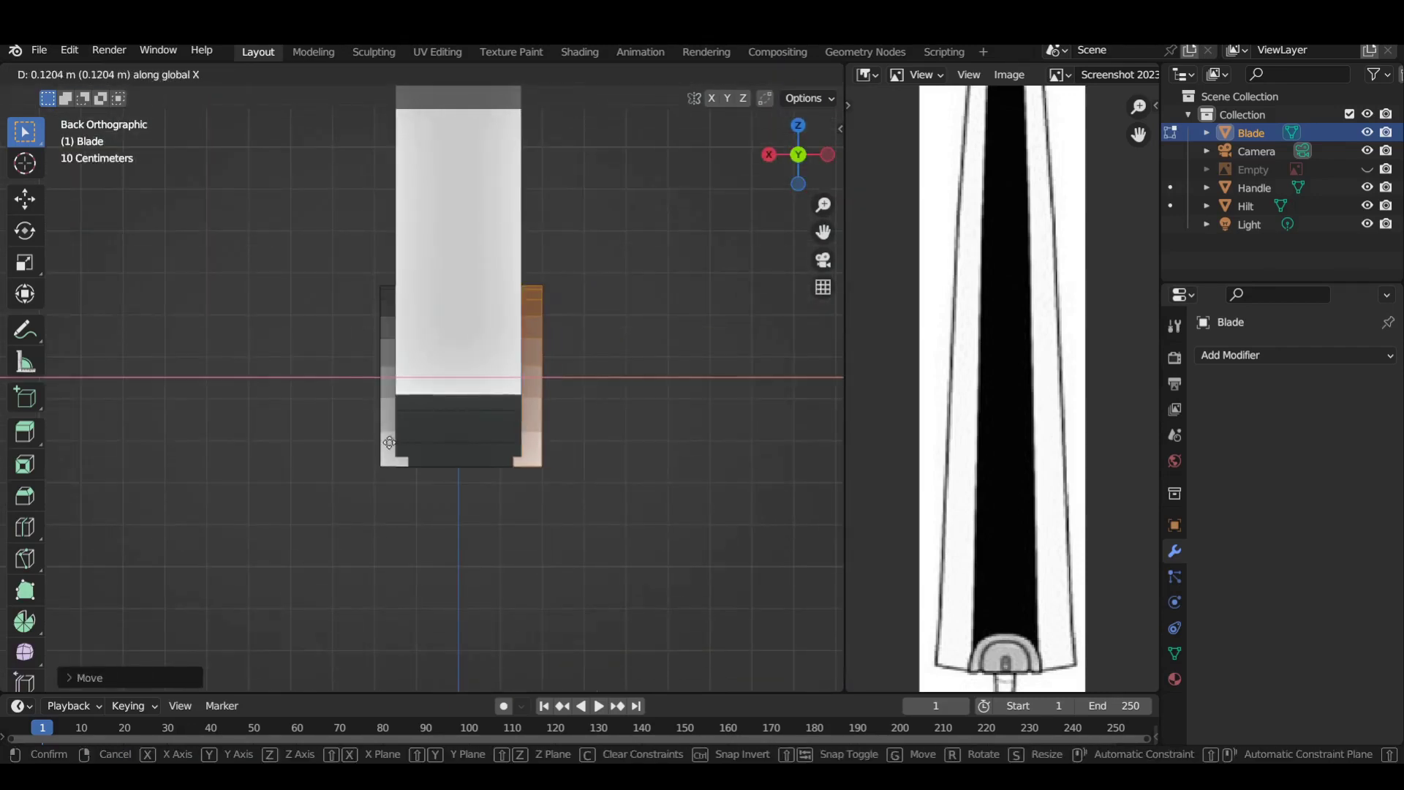
left_click(385, 442)
mouse_move(385, 443)
middle_mouse_down()
mouse_move(338, 479)
mouse_move(609, 482)
middle_mouse_up()
- Separate both half-disc pieces into their own object with P > Selection
key("l")
key("p")
left_click(609, 483)
key("Tab")
left_click(1261, 151)
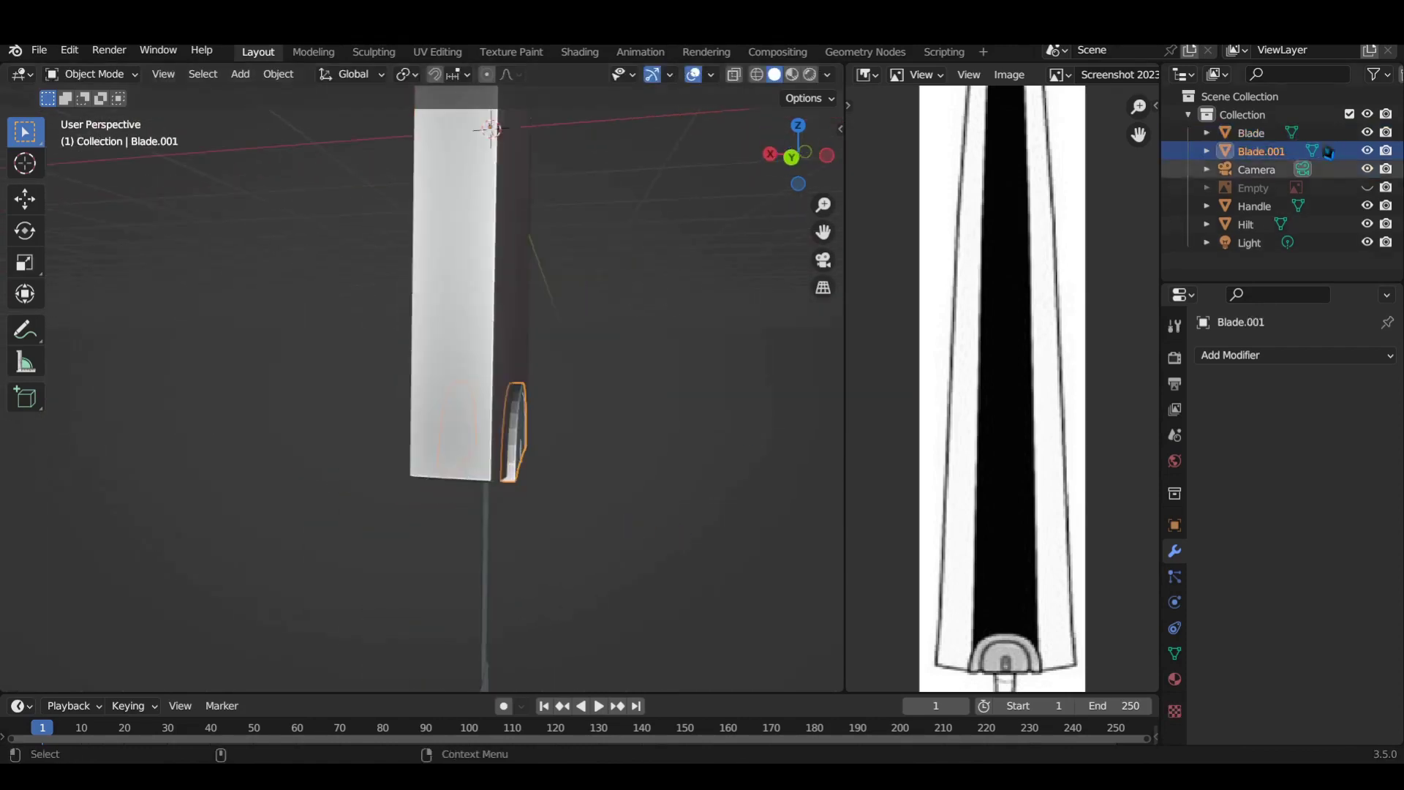
- Name the separated object Guard, then select the Blade in the right-side view
type("rd")
key("Return")
middle_click_drag(680, 351, 674, 402)
key("KP_3")
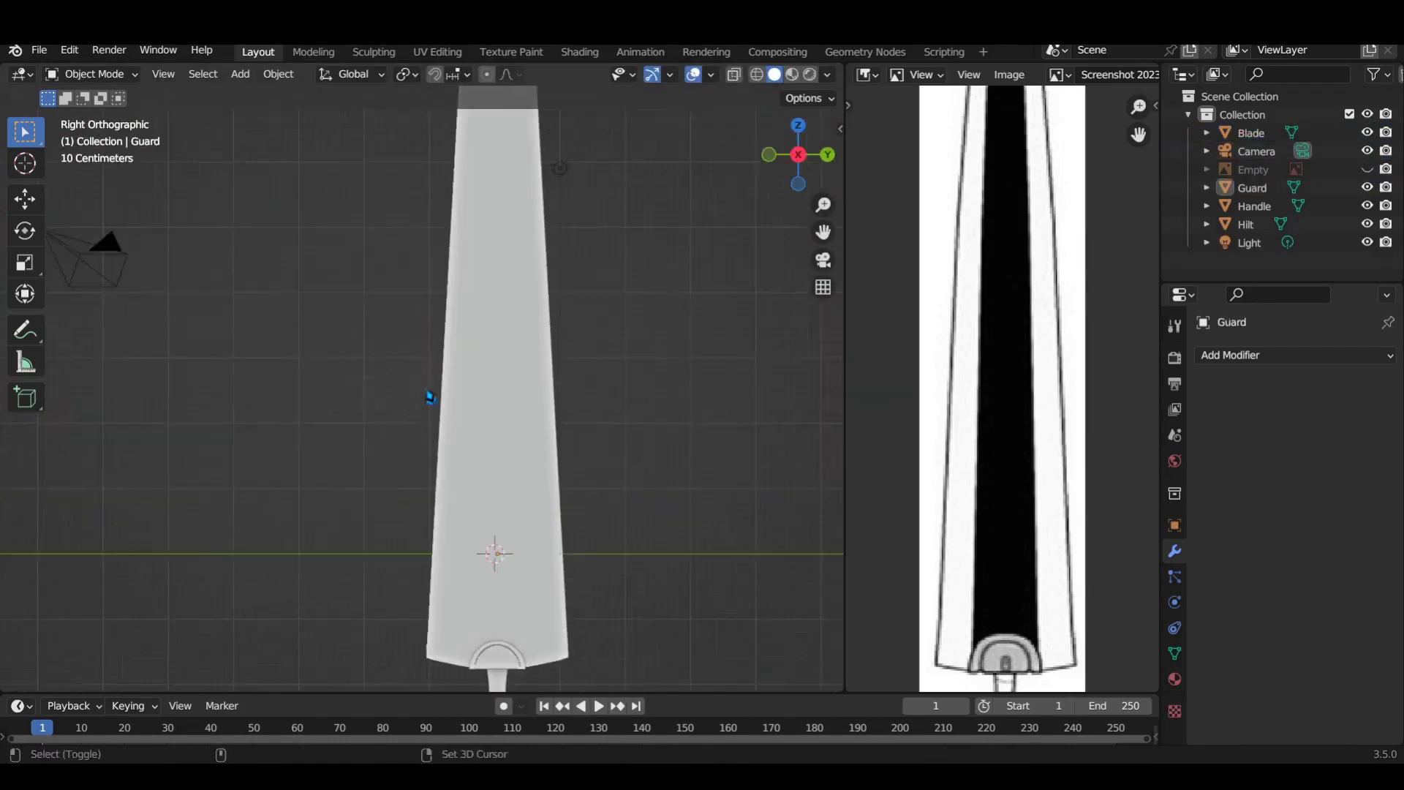
left_click(523, 366)
middle_click_drag(524, 366, 460, 361)
- Loop-cut the blade down the middle and select one half
left_click(1318, 362)
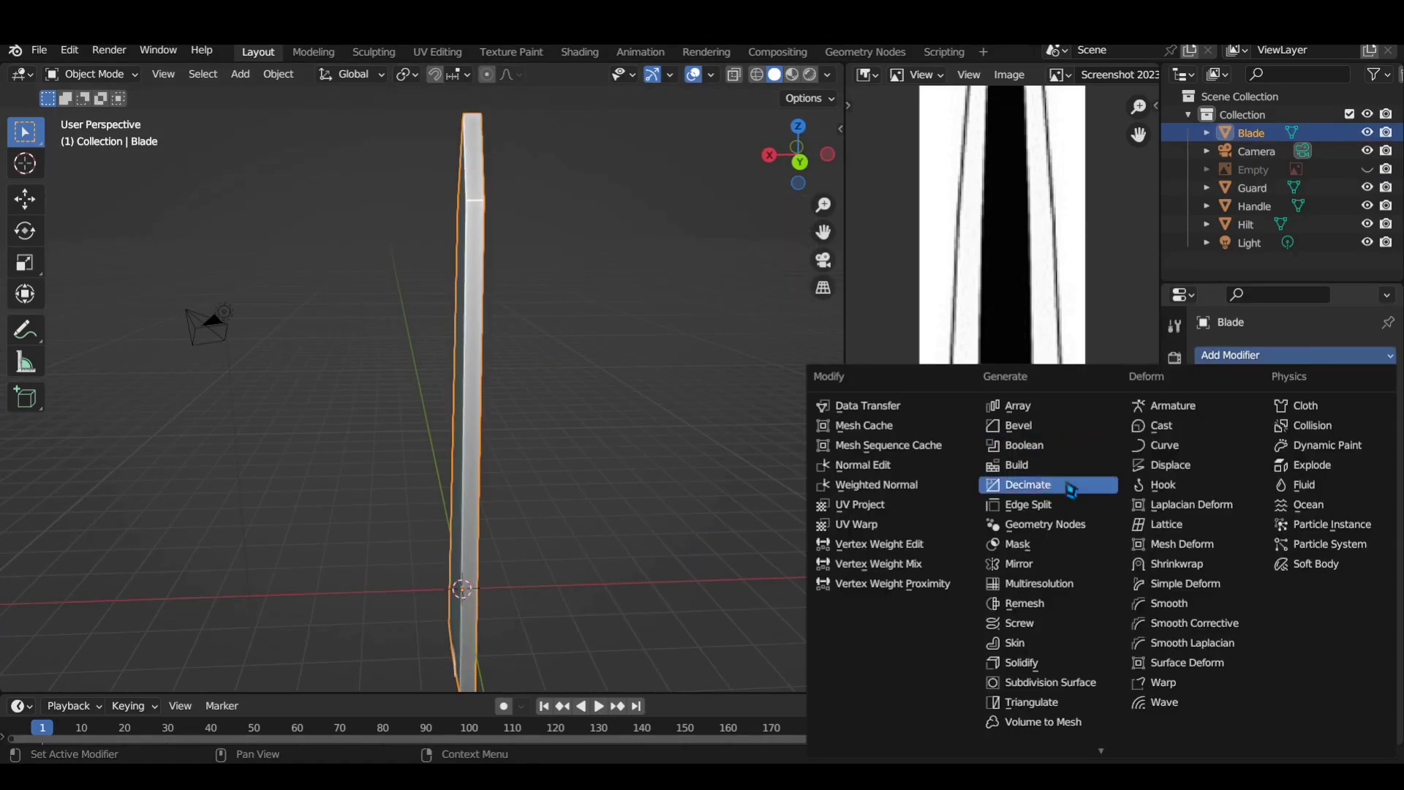
key("Tab")
middle_click_drag(512, 293, 461, 207)
key("ctrl+r")
left_click(472, 207)
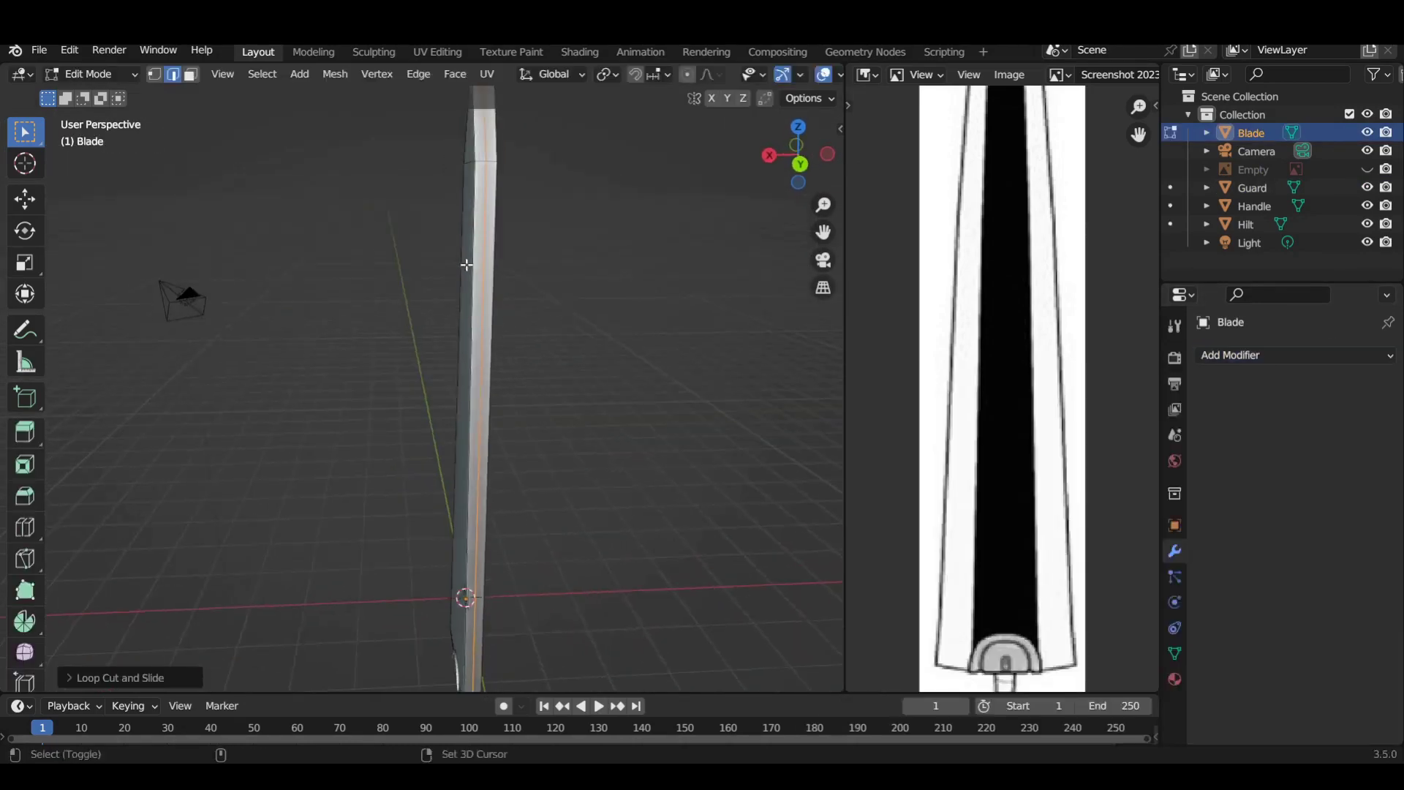
key("ctrl+KP_1")
left_click_drag(463, 510, 451, 326)
left_click_drag(439, 176, 465, 210)
scroll(517, 480, "up", 2)
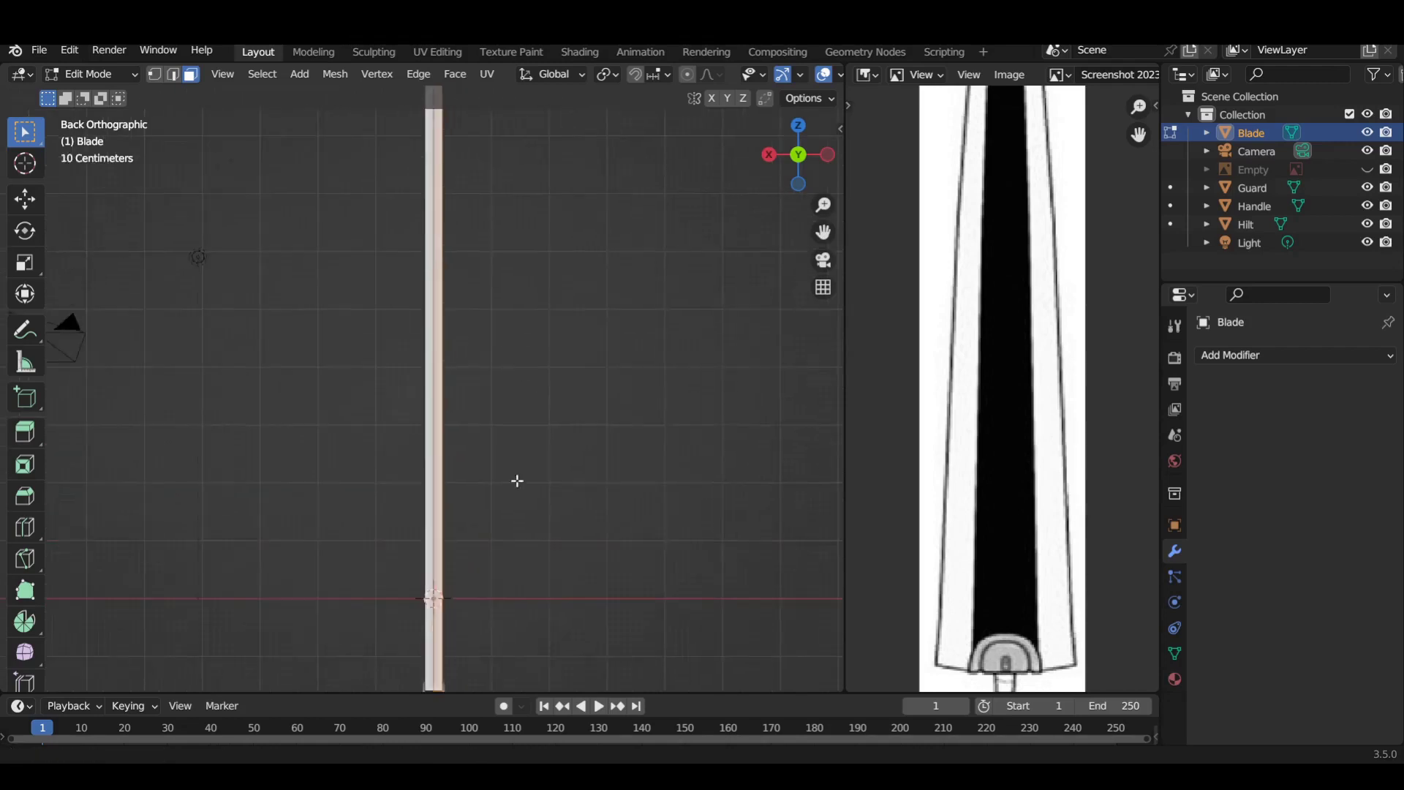
- Delete the selected half of the blade
key("x")
mouse_move(540, 486)
middle_mouse_down()
mouse_move(411, 502)
mouse_move(768, 185)
middle_mouse_up()
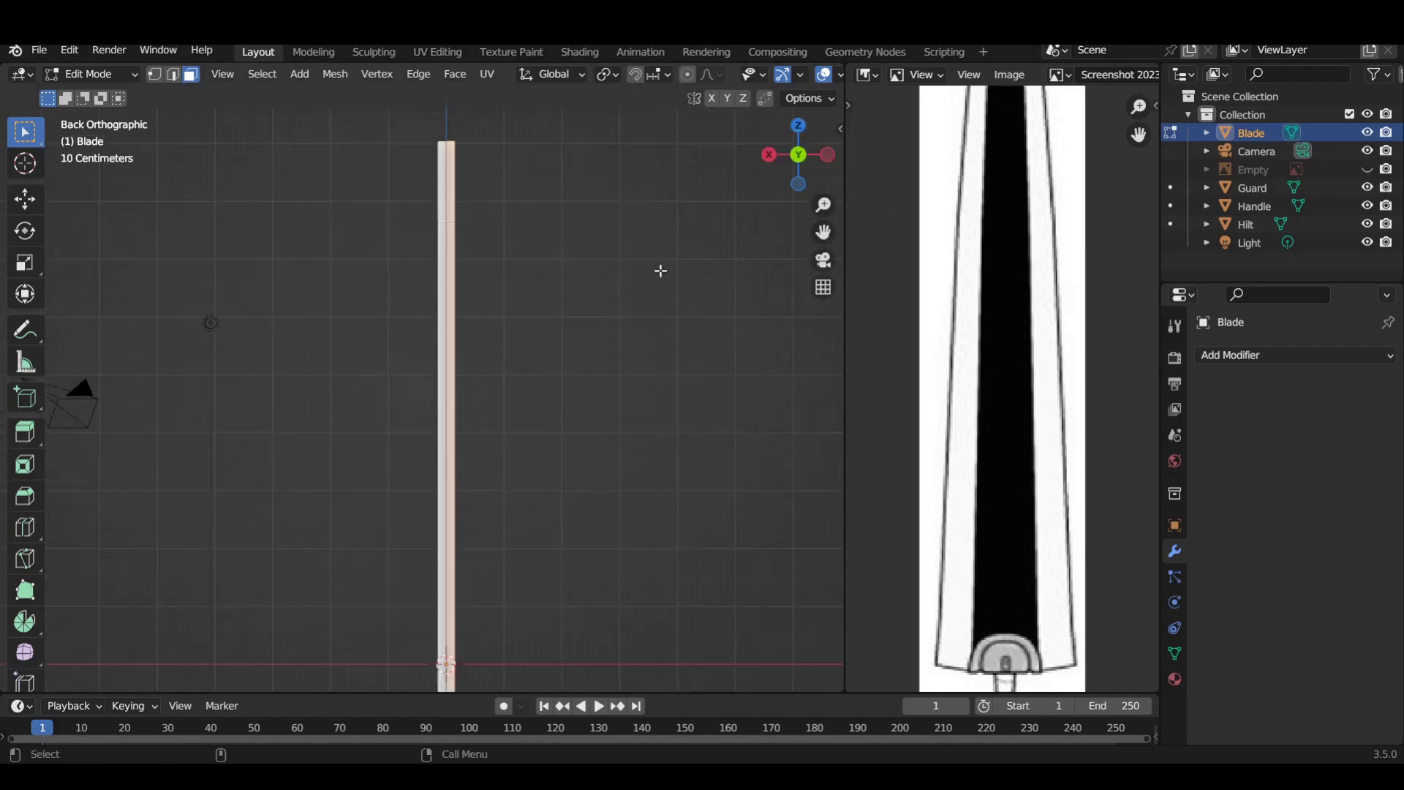
mouse_move(570, 611)
middle_mouse_down()
mouse_move(611, 508)
mouse_move(542, 476)
mouse_move(506, 480)
mouse_move(571, 484)
mouse_move(492, 533)
middle_mouse_up()
key("x")
key("x")
mouse_move(527, 474)
middle_mouse_down()
mouse_move(470, 580)
mouse_move(548, 151)
middle_mouse_up()
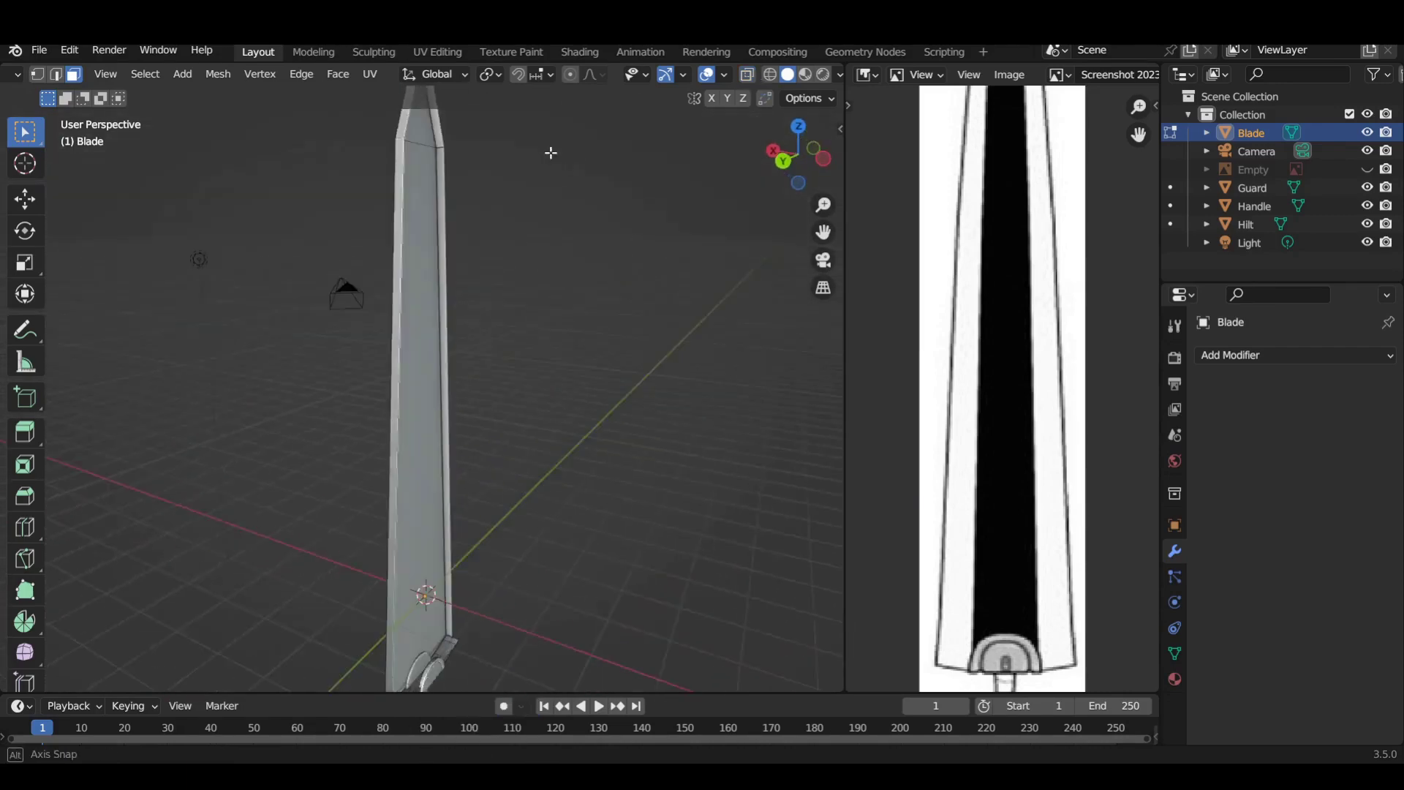
- Add an X-axis Mirror modifier to the halved blade, merging at 0.001 m
left_click(1294, 355)
left_click(998, 563)
mouse_move(667, 383)
middle_mouse_down()
mouse_move(427, 453)
mouse_move(912, 398)
middle_mouse_up()
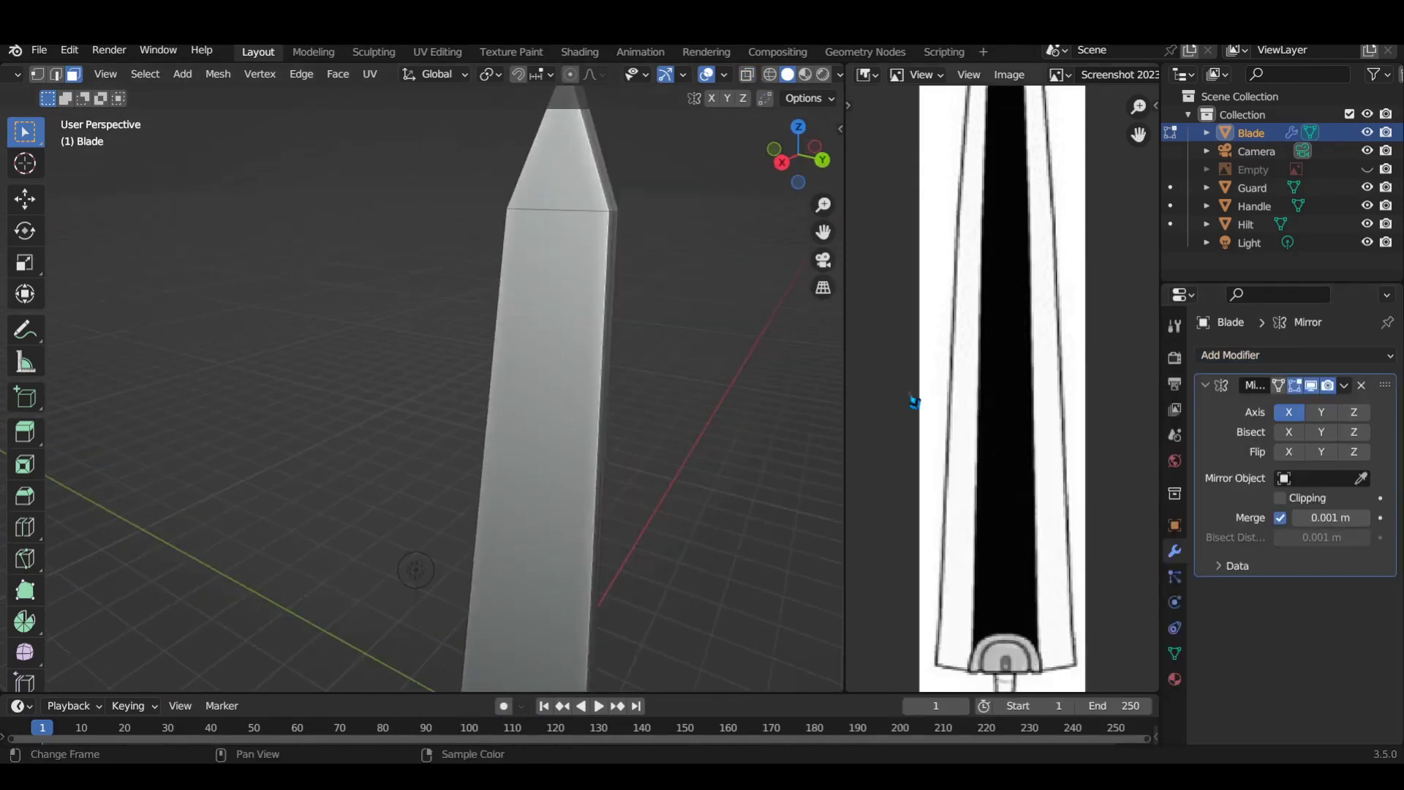
scroll(912, 397, "down", 2)
mouse_move(804, 365)
middle_mouse_down()
mouse_move(661, 339)
mouse_move(541, 455)
middle_mouse_up()
- Rescale the blade in the right-side view
left_click(791, 159)
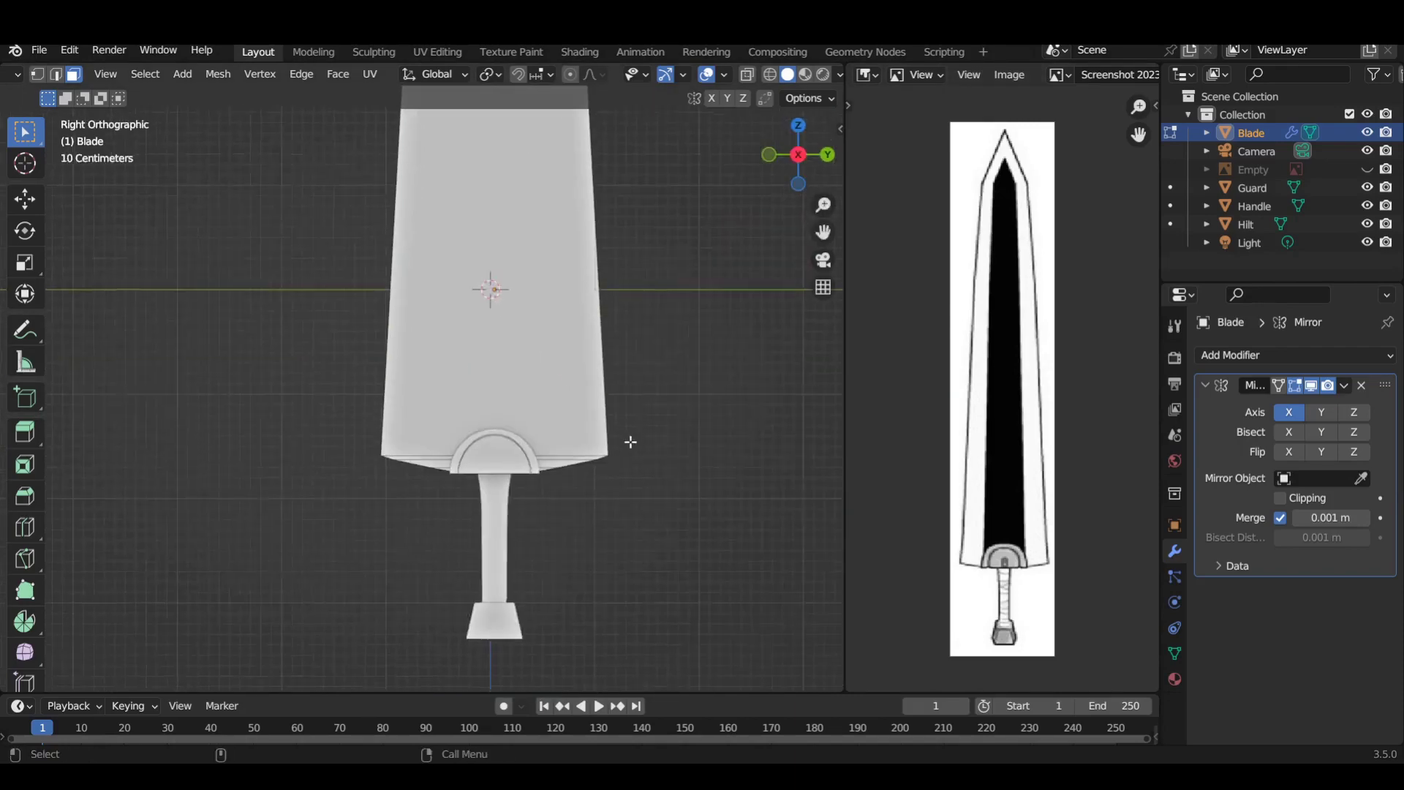
scroll(586, 487, "up", 2)
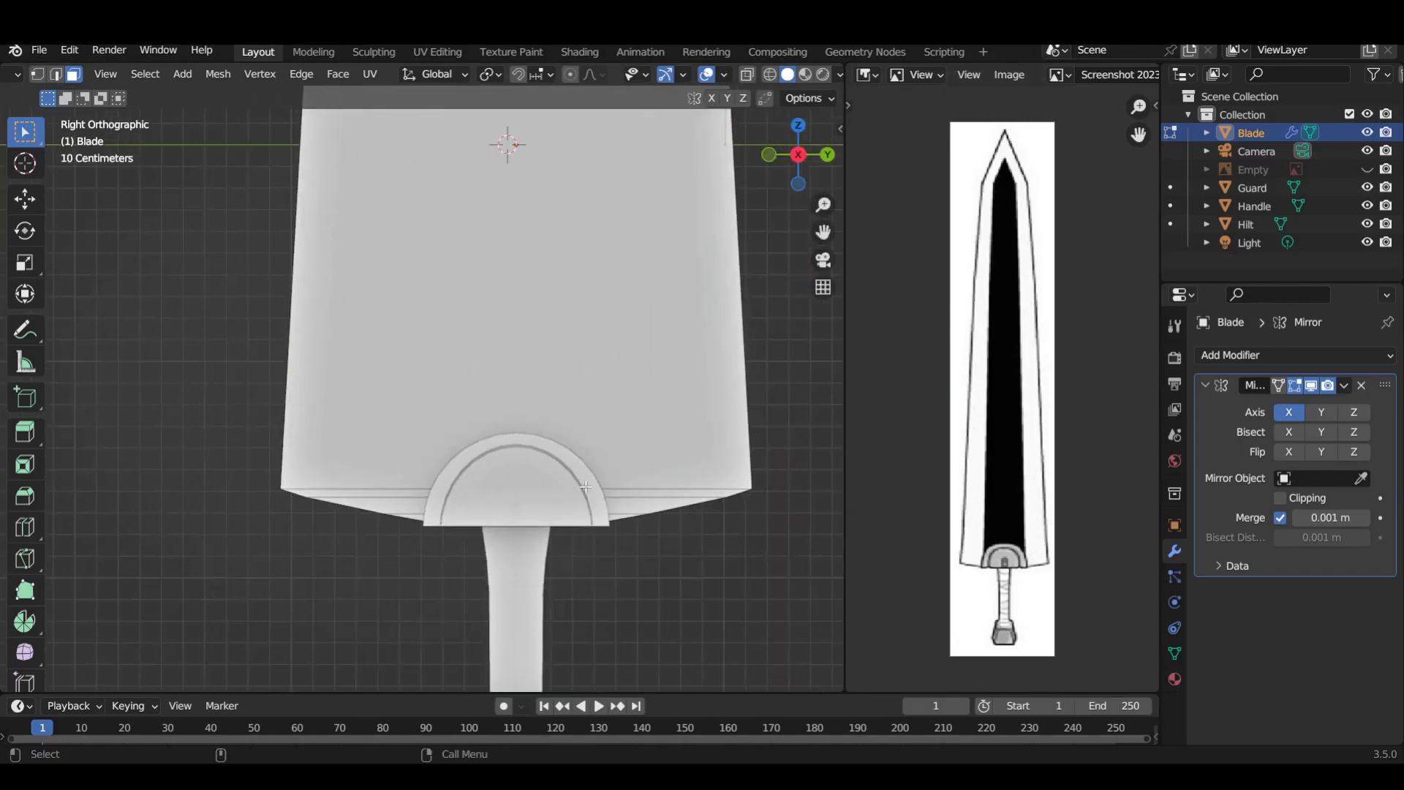
left_click(633, 520)
scroll(651, 533, "down", 3)
scroll(641, 546, "up", 1)
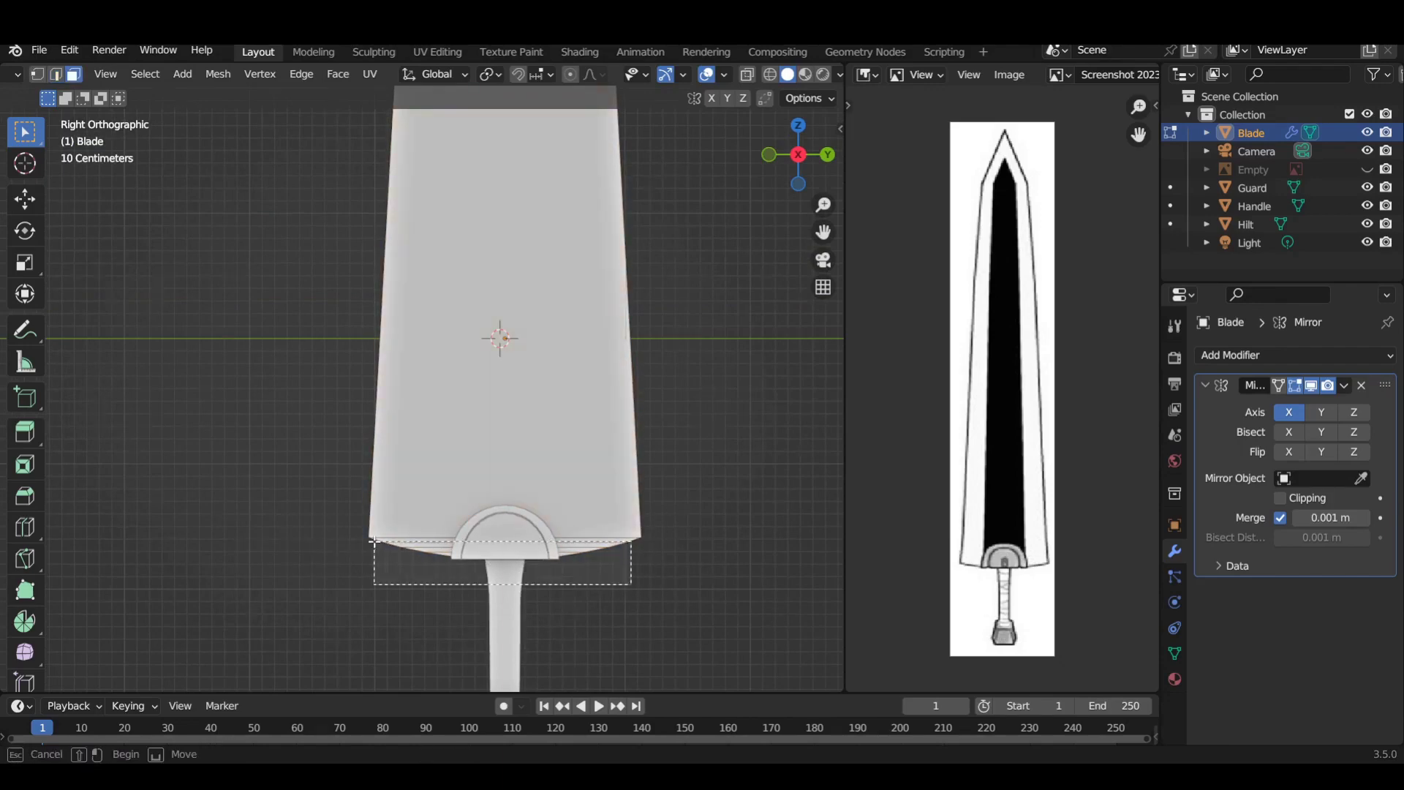
scroll(432, 438, "up", 2)
- Scale the blade's selected bottom edges along Z to reshape its base
key("s")
key("z")
left_click(713, 644)
scroll(685, 548, "up", 1)
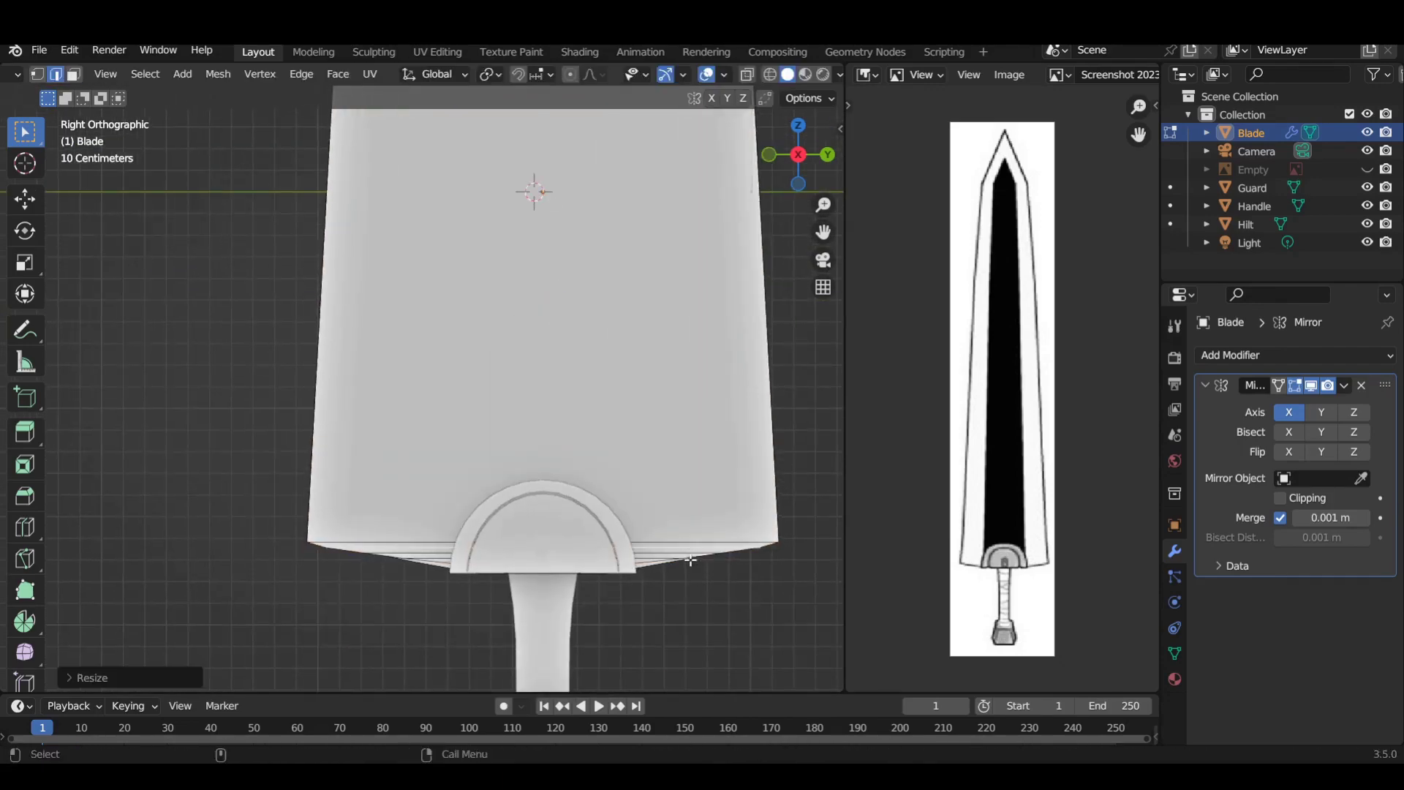
scroll(724, 585, "down", 5)
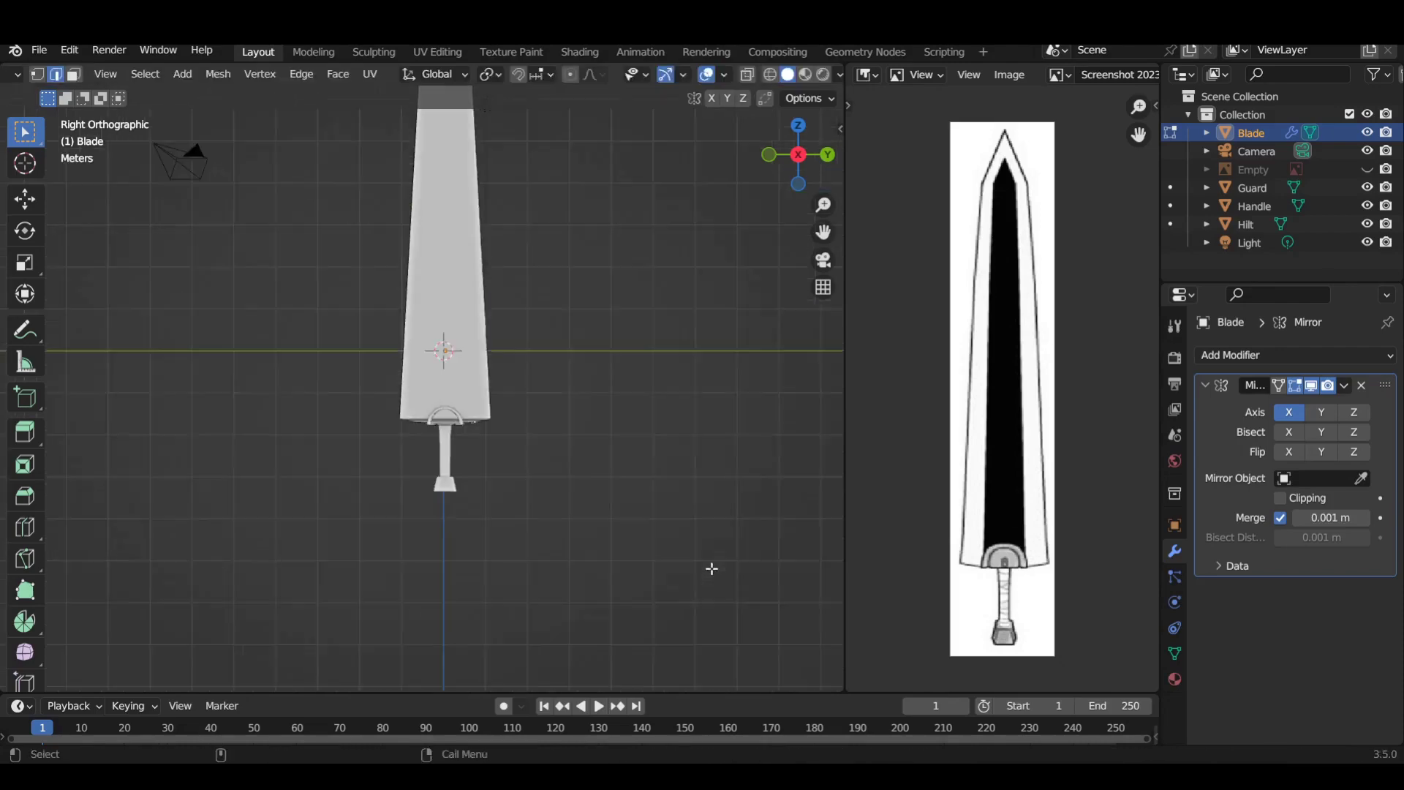
scroll(702, 556, "up", 5)
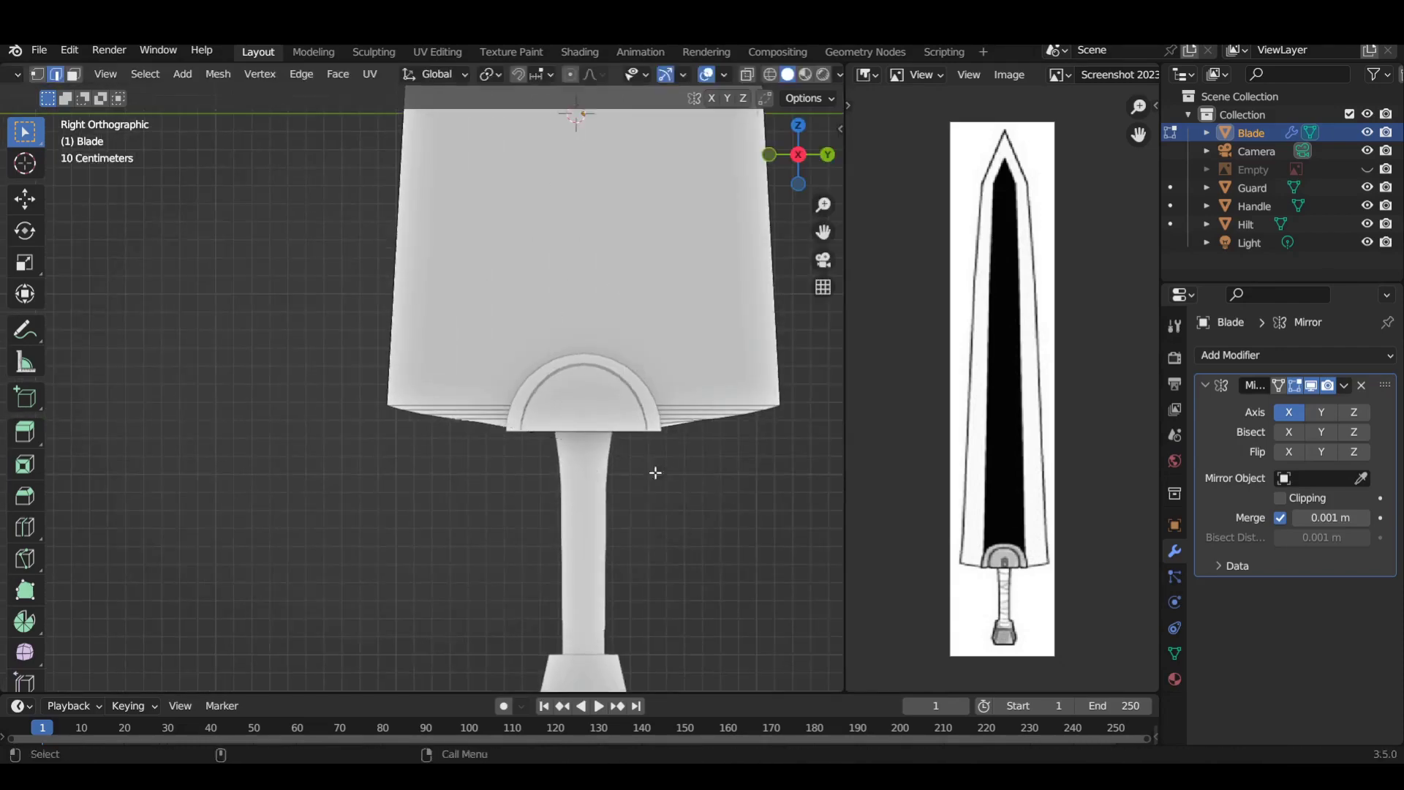
scroll(655, 473, "up", 4)
scroll(690, 395, "down", 3)
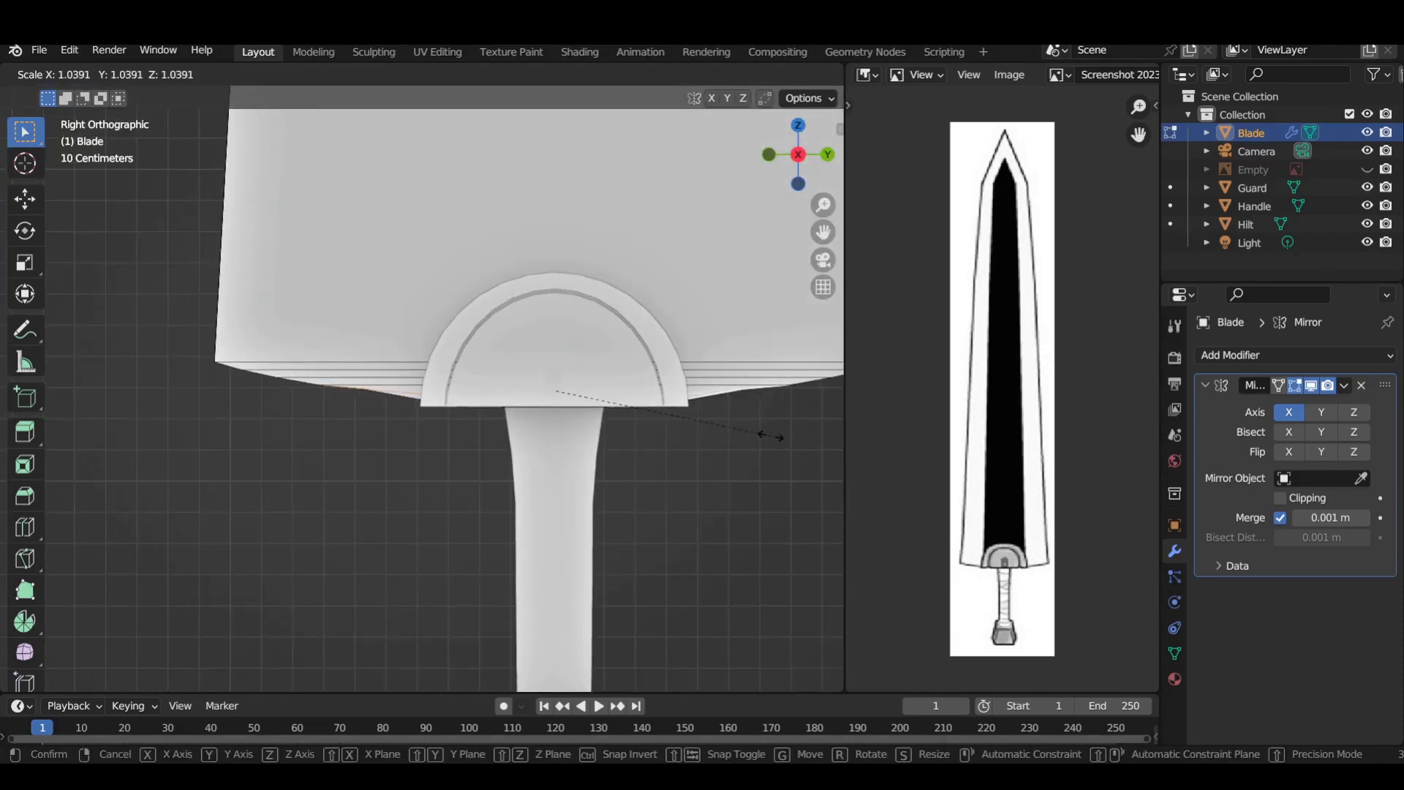
left_click(745, 549)
mouse_move(745, 550)
middle_mouse_down()
mouse_move(410, 400)
mouse_move(438, 377)
mouse_move(392, 467)
mouse_move(430, 329)
mouse_move(483, 395)
mouse_move(530, 423)
mouse_move(226, 410)
mouse_move(298, 393)
mouse_move(392, 304)
mouse_move(592, 590)
mouse_move(432, 577)
mouse_move(310, 533)
mouse_move(476, 482)
middle_mouse_up()
- In Object Mode, resize the Guard and apply its scale
scroll(621, 376, "down", 3)
key("Tab")
scroll(580, 460, "up", 3)
left_click(512, 541)
key("s")
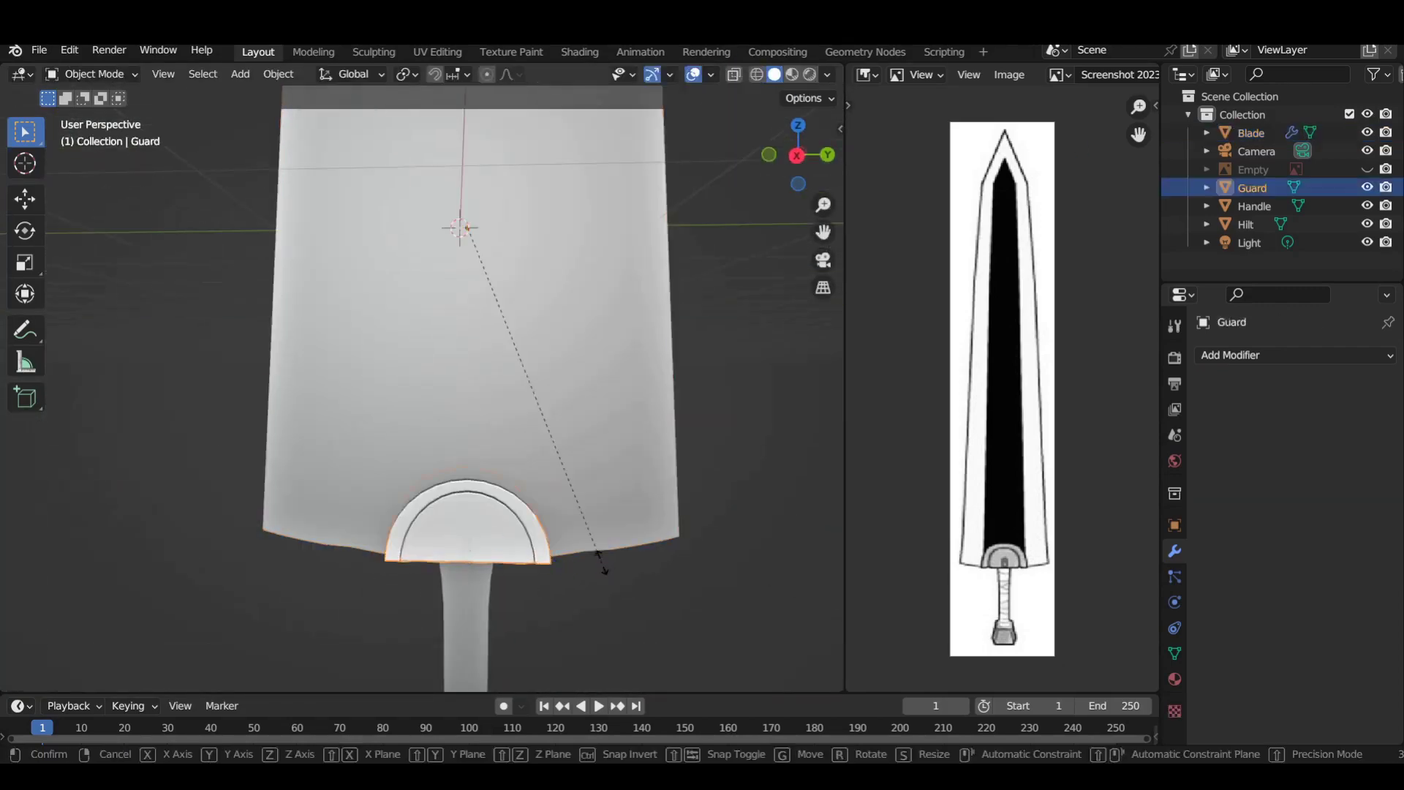
left_click(658, 559)
right_click(573, 517)
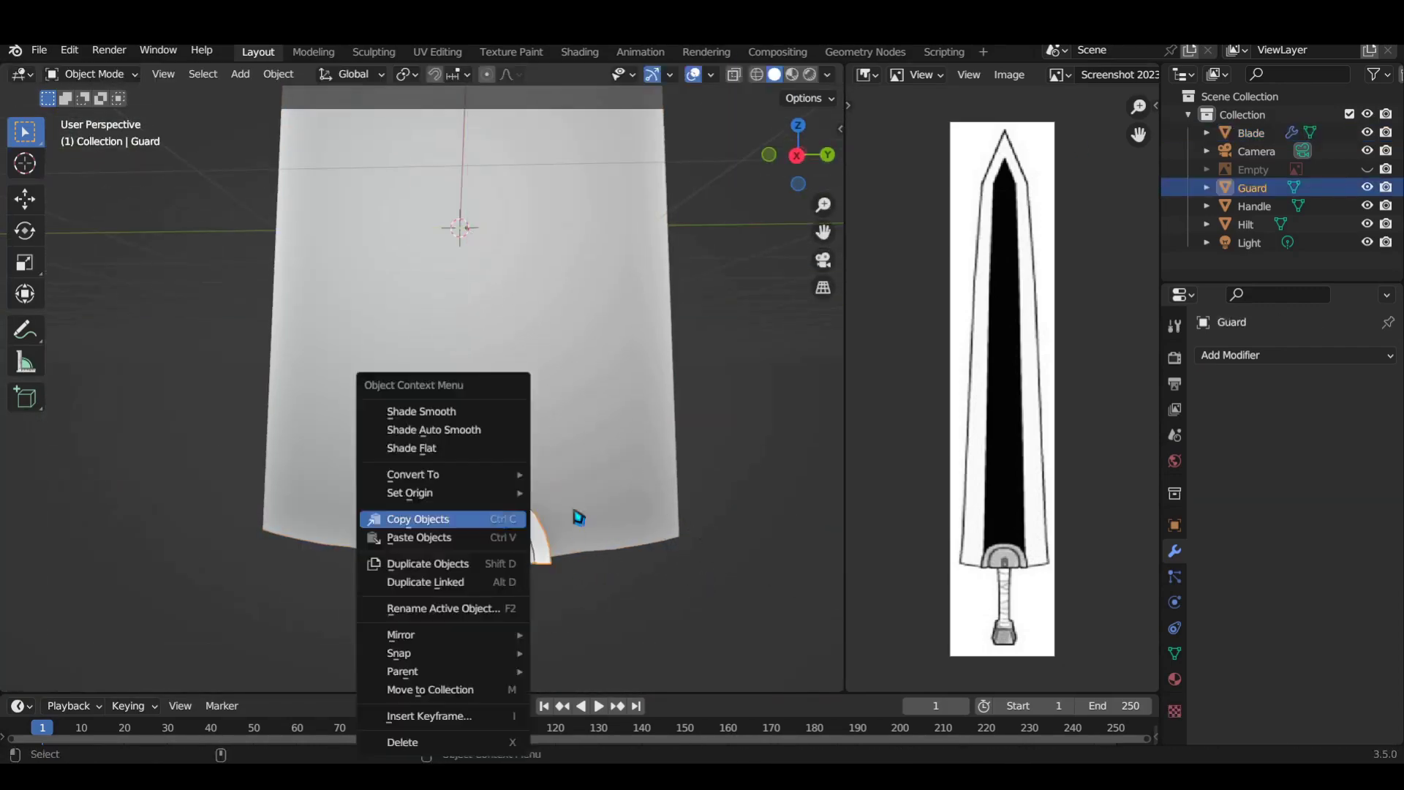
key("ctrl+a")
left_click(596, 558)
- Centre the Guard's origin, rescale it (about 1.209) and move it along Z to the blade base
right_click(511, 511)
mouse_move(409, 493)
left_click(622, 507)
key("s")
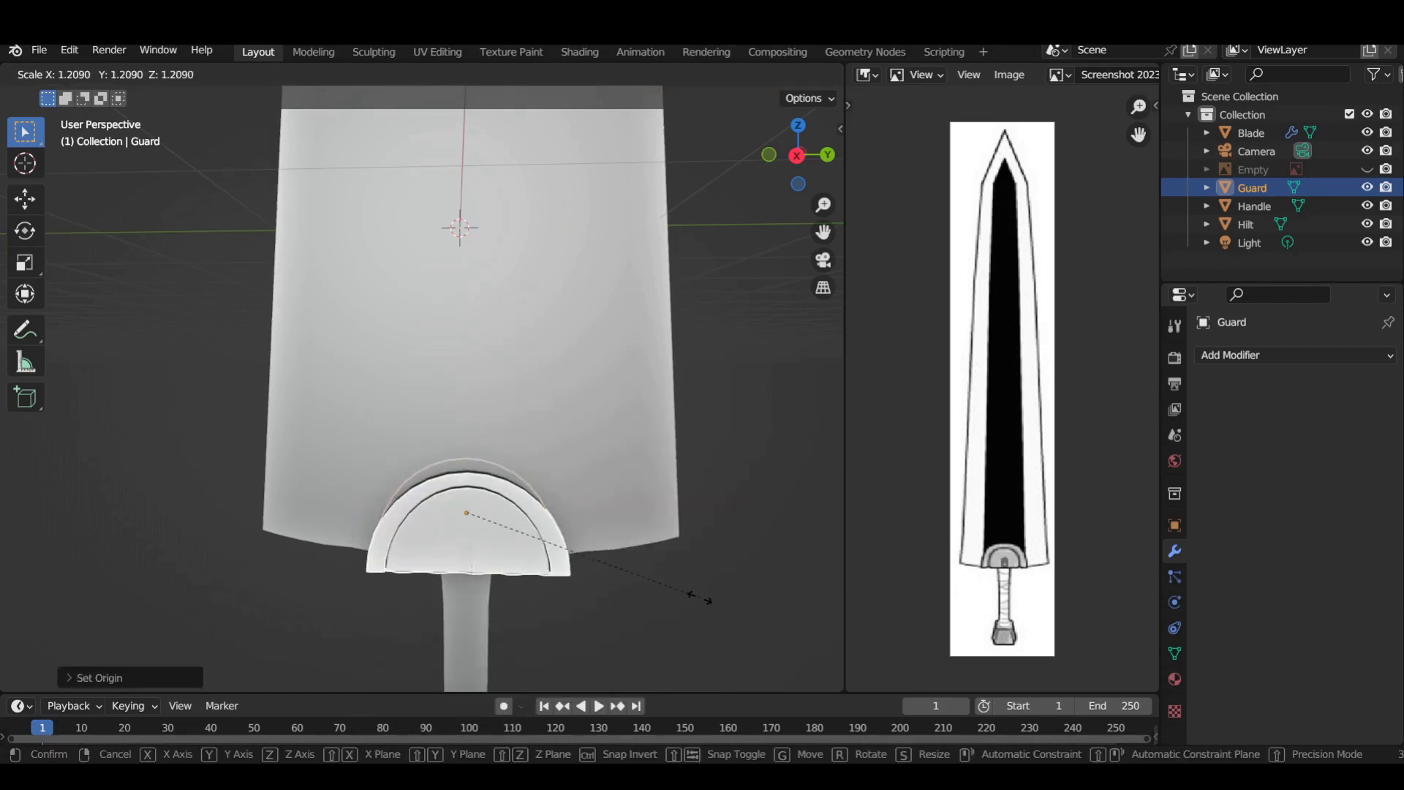
left_click(608, 573)
key("g")
key("z")
left_click(611, 558)
middle_click_drag(611, 558, 670, 570)
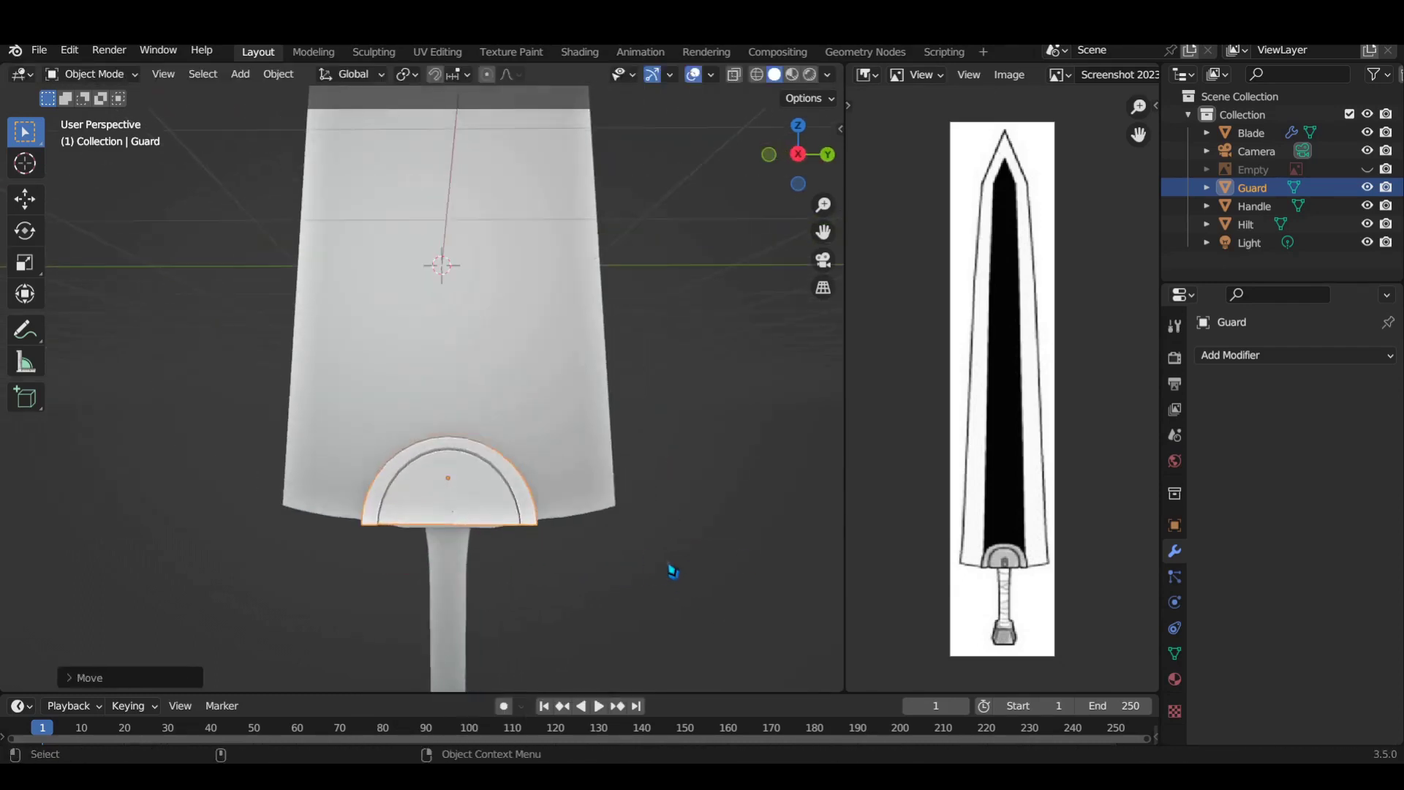
scroll(474, 458, "down", 2)
left_click(507, 411)
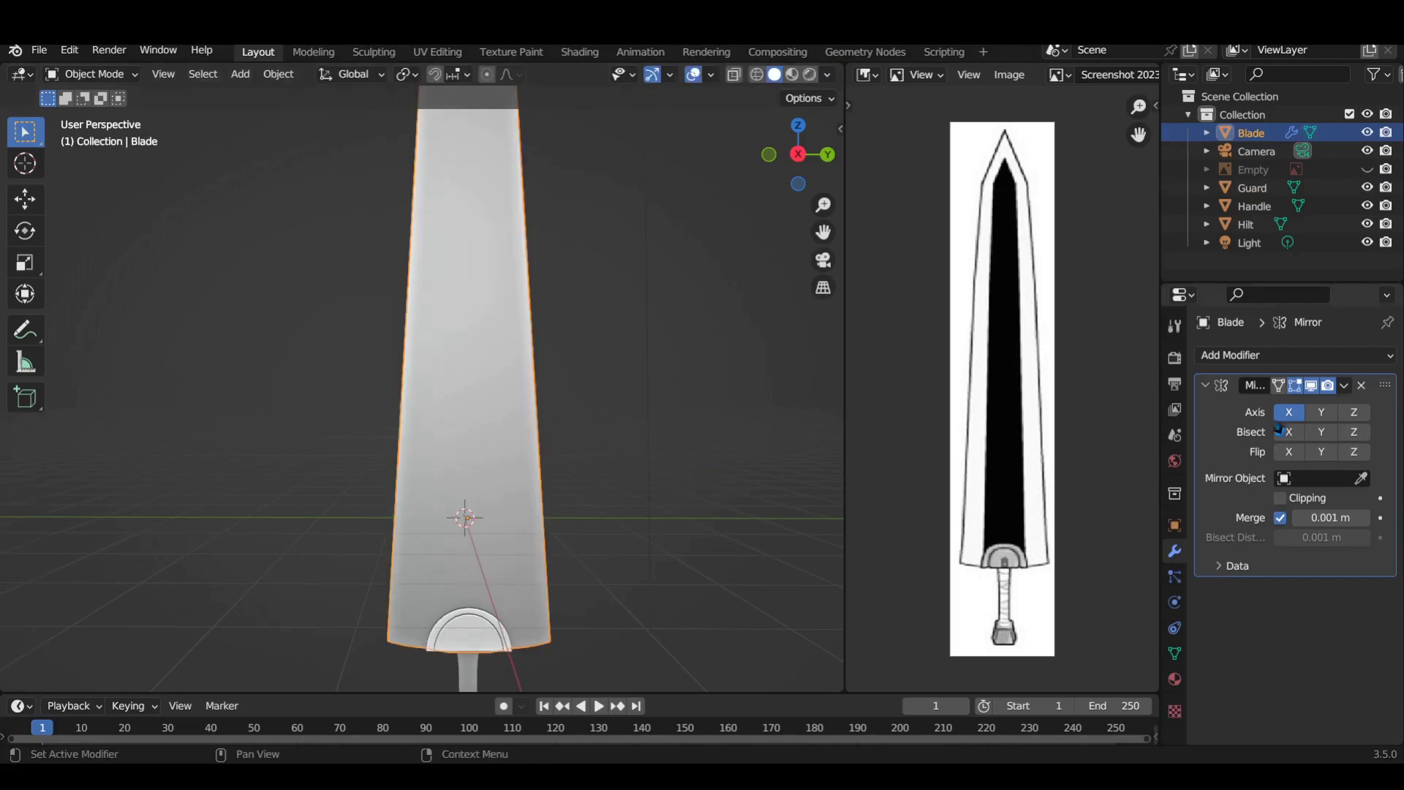
- Put the Blade in Edit Mode and activate the Knife tool
mouse_move(680, 492)
middle_mouse_down()
mouse_move(299, 398)
mouse_move(511, 432)
mouse_move(483, 551)
middle_mouse_up()
key("Tab")
key("k")
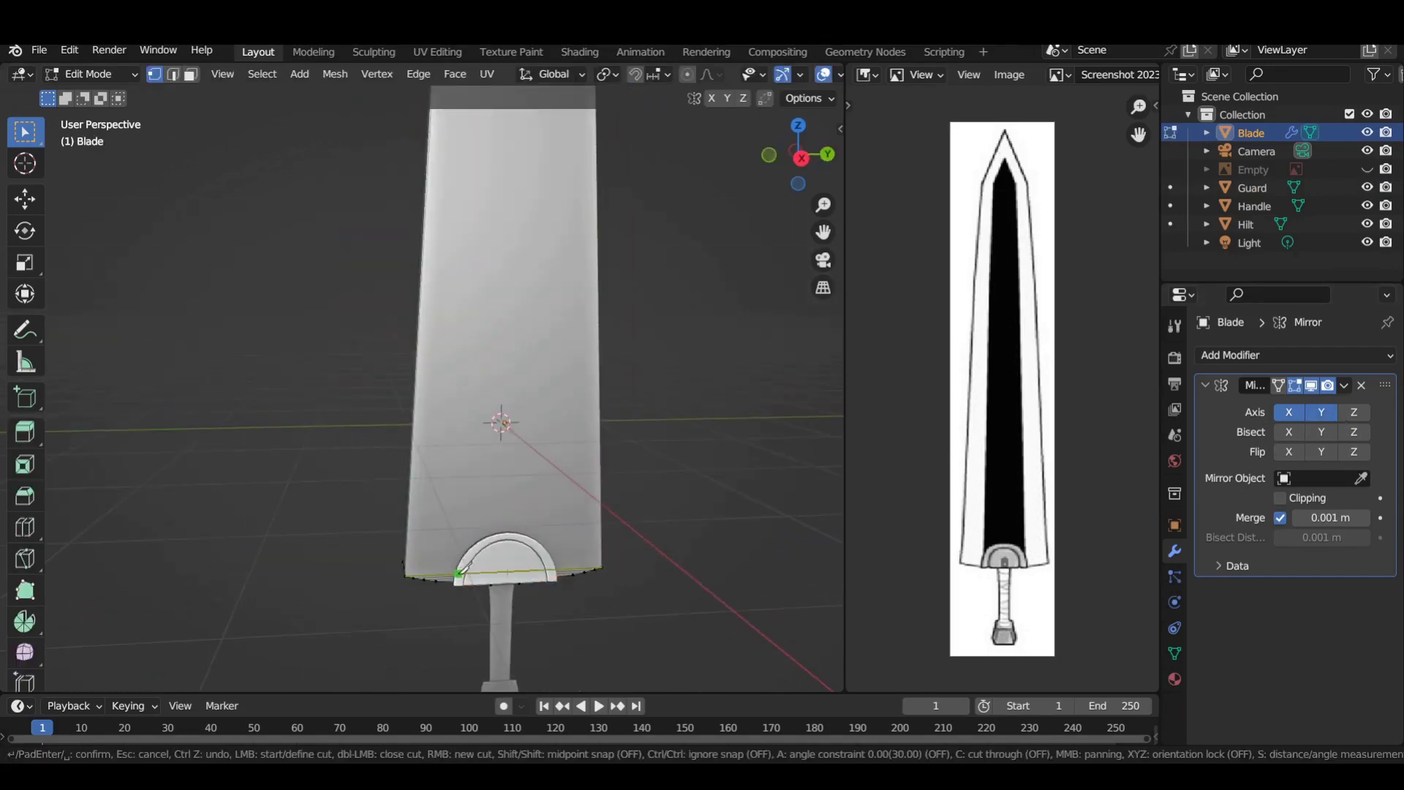
scroll(469, 221, "down", 5)
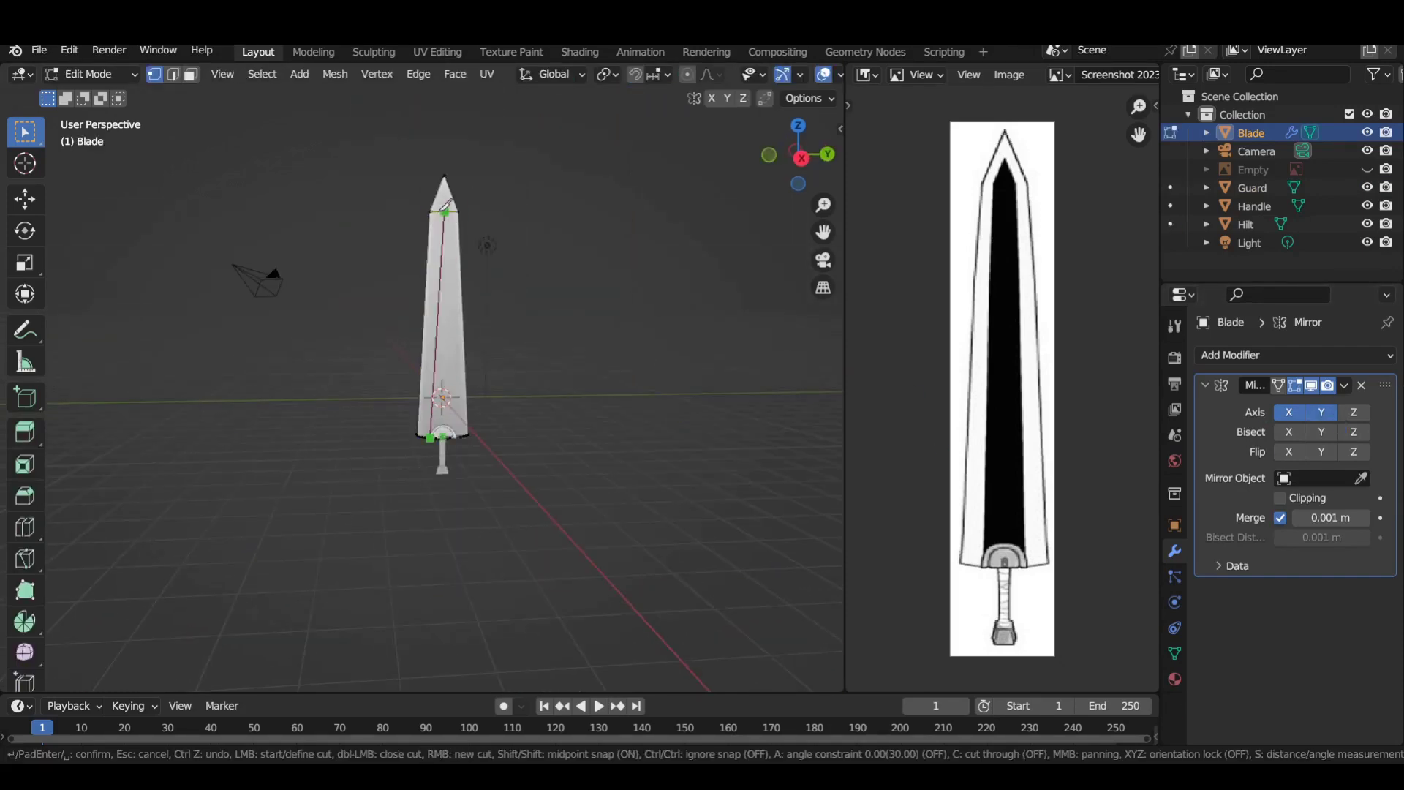
scroll(445, 207, "up", 3)
- Knife-cut a line down the blade's centre from tip to base and confirm it
middle_click_drag(486, 261, 451, 342)
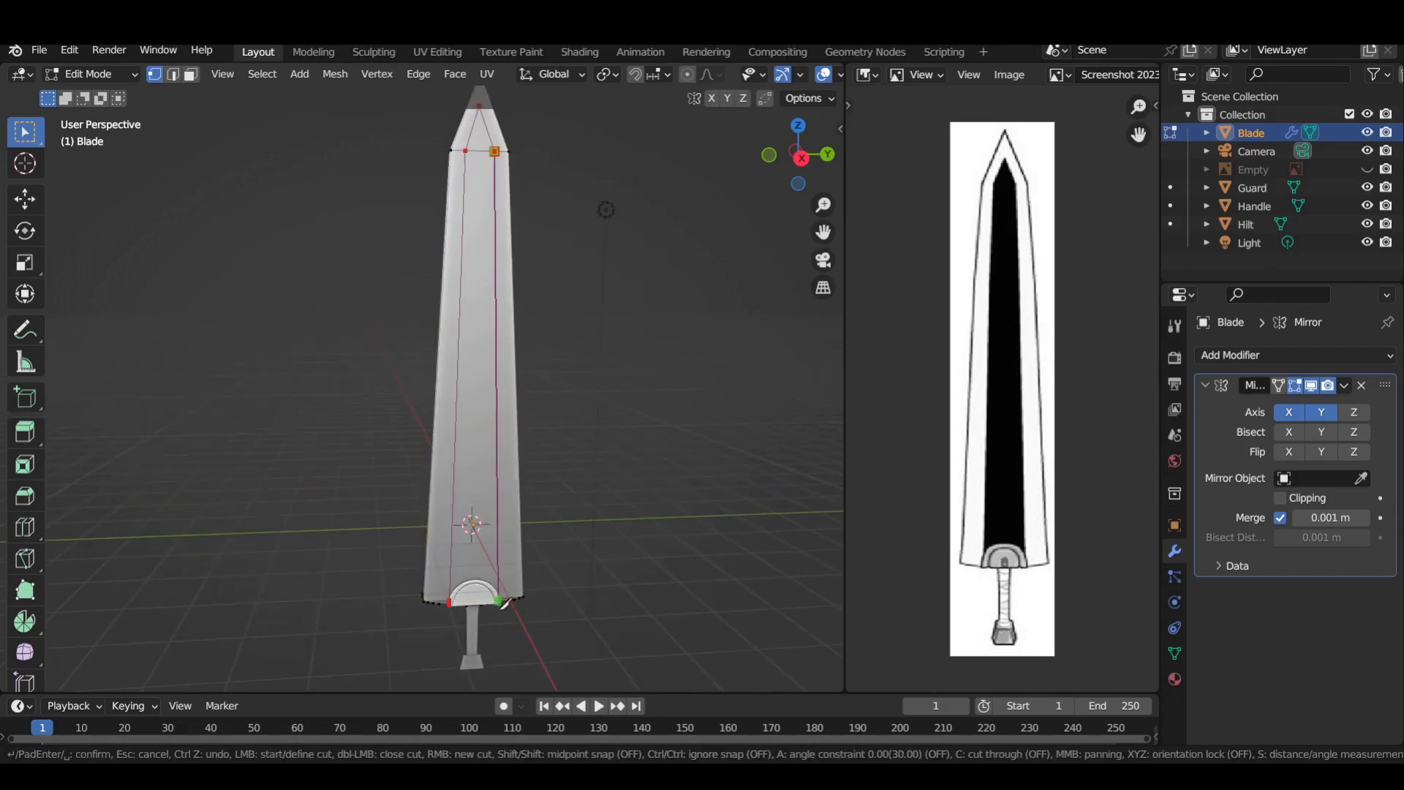
scroll(609, 585, "up", 3)
scroll(600, 556, "up", 3)
scroll(579, 460, "down", 8)
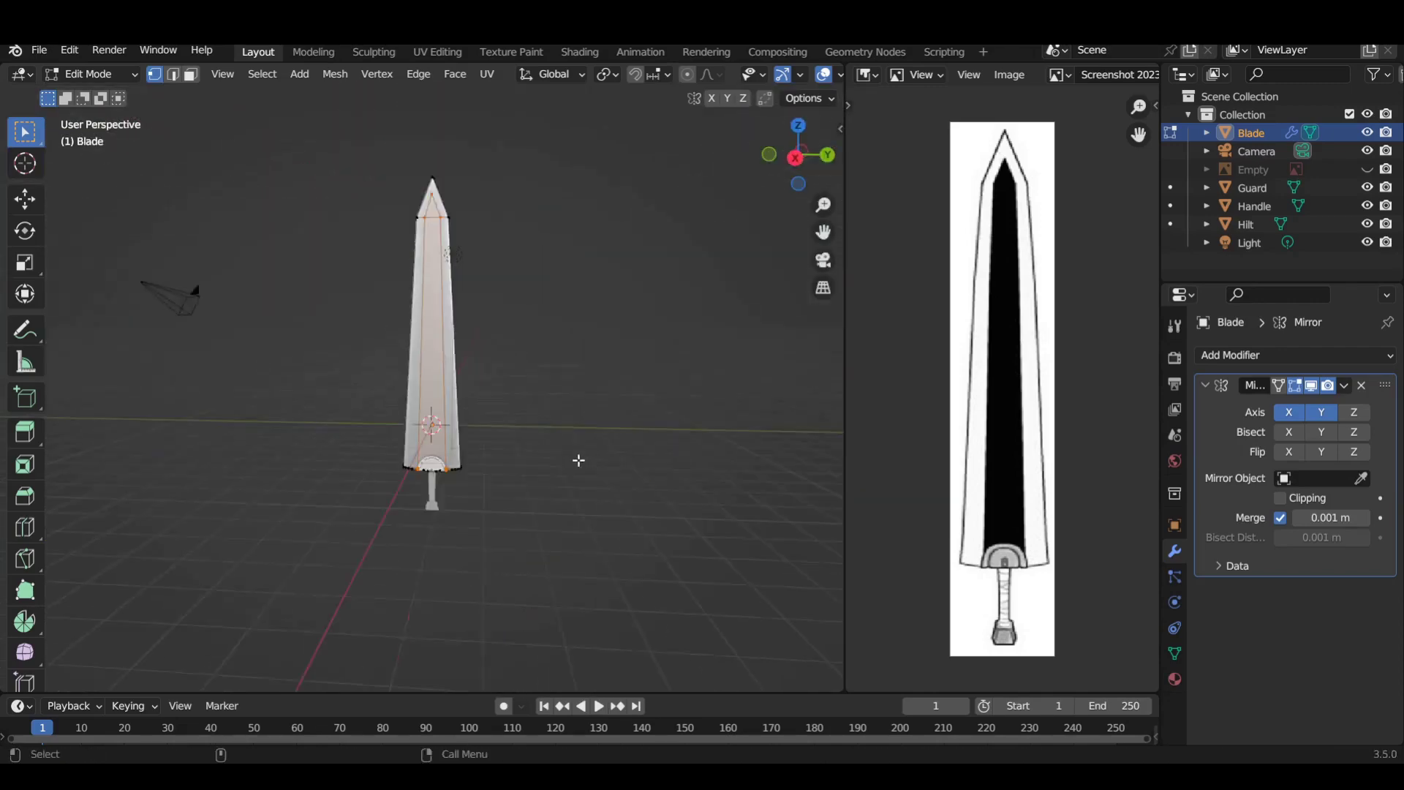
middle_click_drag(501, 404, 541, 482)
scroll(542, 483, "up", 6)
left_click(508, 214, "alt+shift")
mouse_move(508, 214)
middle_mouse_down()
mouse_move(551, 417)
mouse_move(454, 300)
mouse_move(199, 445)
mouse_move(182, 392)
mouse_move(545, 476)
mouse_move(380, 463)
mouse_move(247, 474)
mouse_move(379, 468)
mouse_move(348, 511)
mouse_move(381, 468)
middle_mouse_up()
key("2")
- Turn on snapping and vertex select mode, framing the blade base from below
scroll(361, 76, "down", 3)
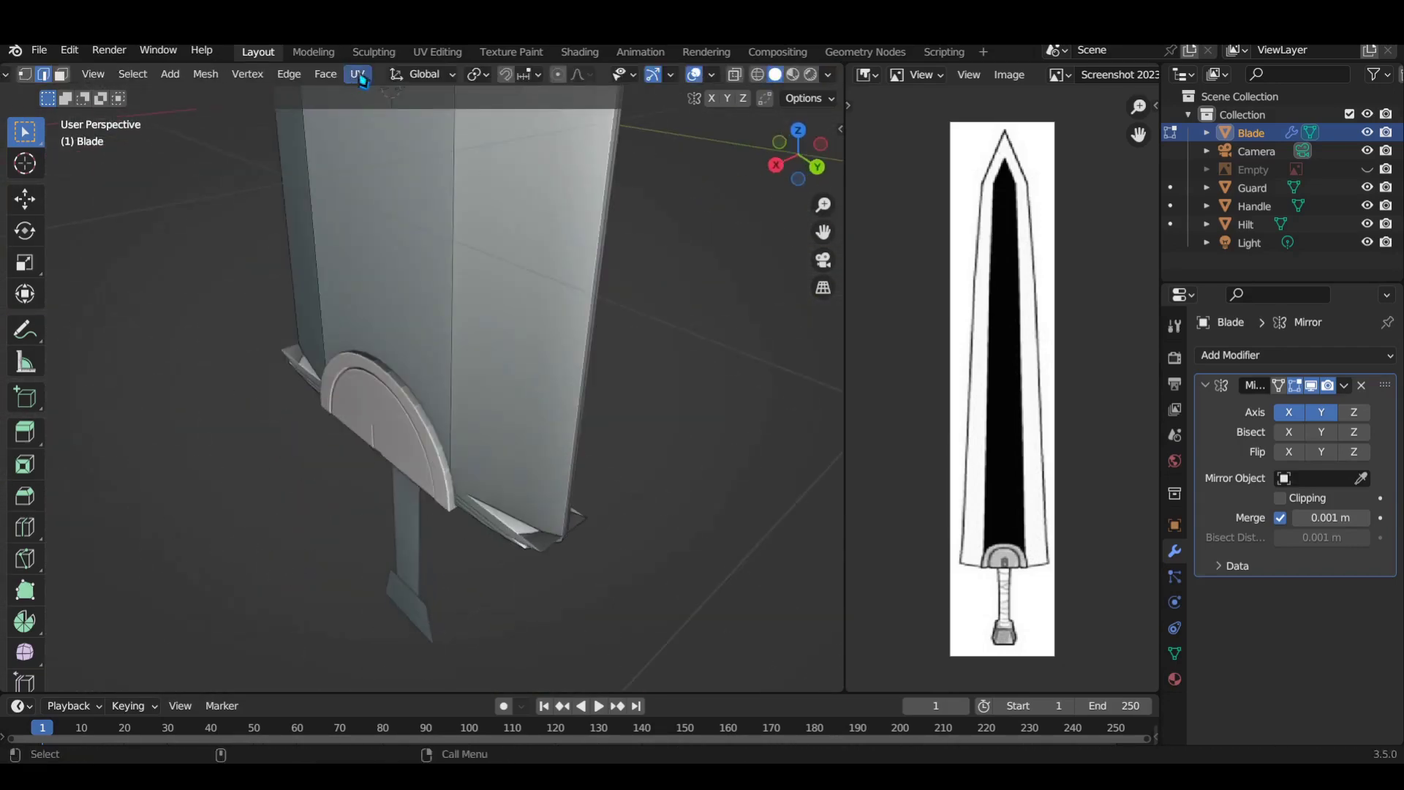
left_click(667, 74)
key("1")
mouse_move(595, 448)
middle_mouse_down()
mouse_move(417, 351)
mouse_move(575, 536)
mouse_move(408, 495)
mouse_move(623, 501)
mouse_move(318, 518)
mouse_move(551, 529)
middle_mouse_up()
scroll(651, 448, "up", 5)
mouse_move(651, 448)
middle_mouse_down()
mouse_move(335, 437)
mouse_move(536, 419)
middle_mouse_up()
mouse_move(568, 478)
middle_mouse_down()
mouse_move(536, 417)
mouse_move(457, 462)
middle_mouse_up()
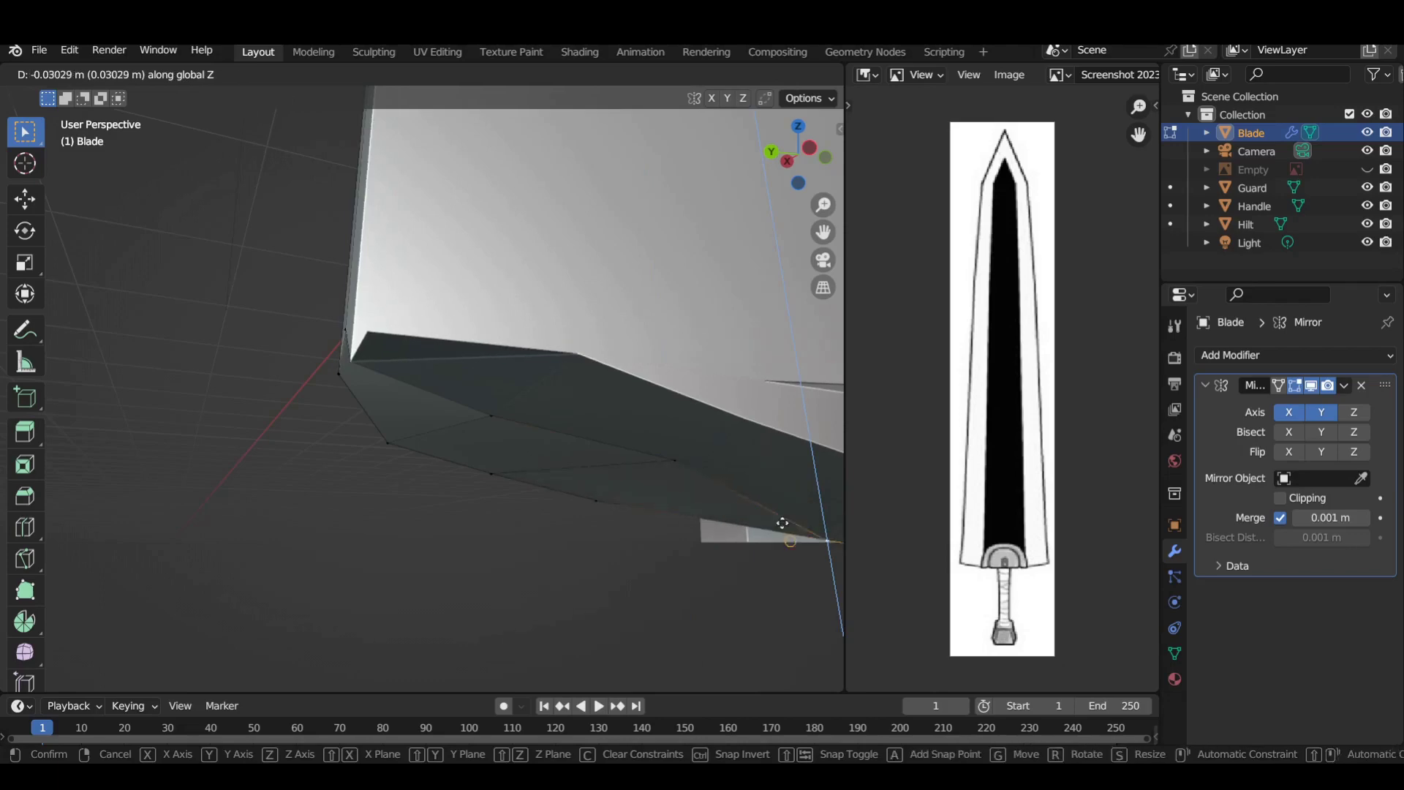
mouse_move(596, 573)
middle_mouse_down()
mouse_move(711, 460)
mouse_move(442, 476)
mouse_move(602, 460)
mouse_move(577, 533)
mouse_move(501, 527)
middle_mouse_up()
- Move a blade base vertex along the Y axis
key("g")
key("y")
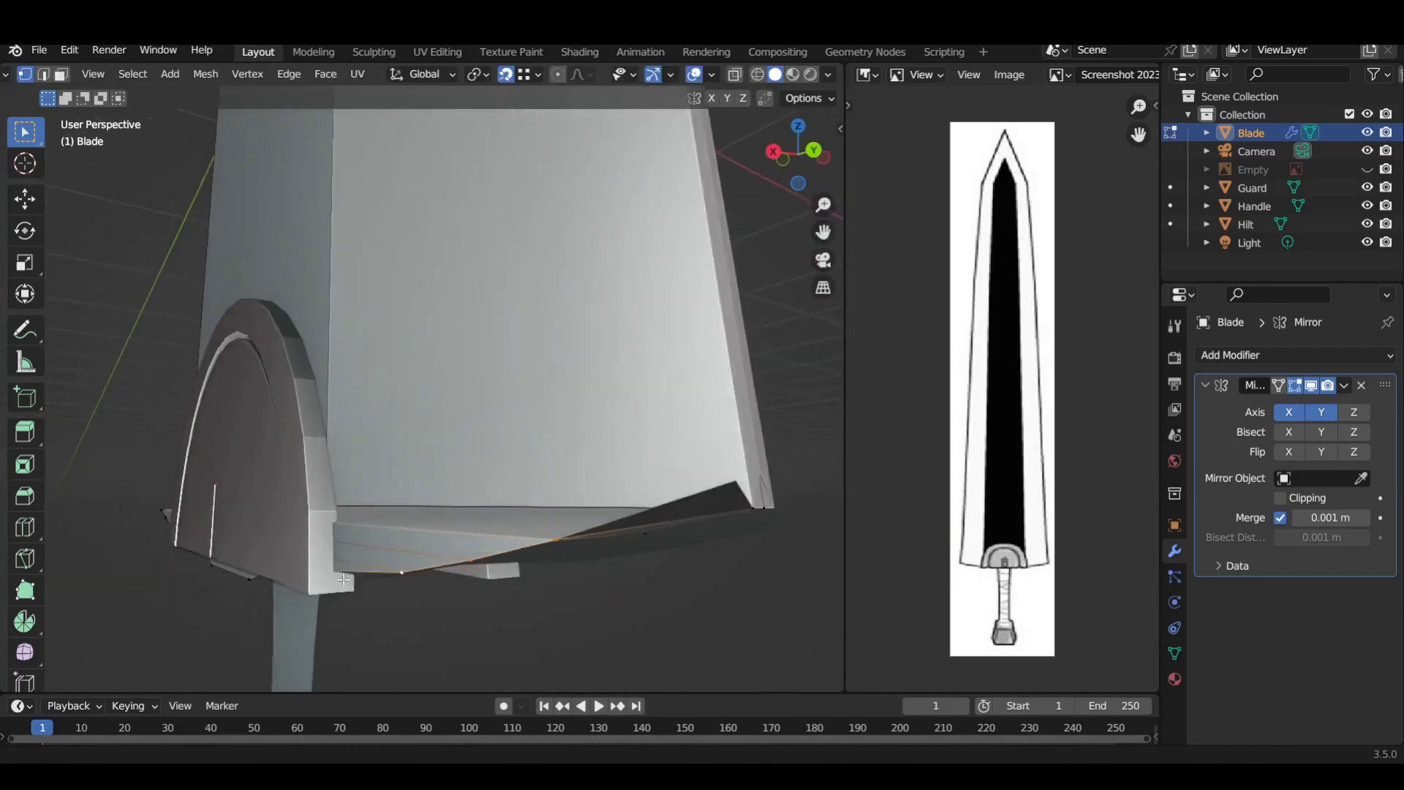
left_click(451, 567)
mouse_move(451, 566)
middle_mouse_down()
mouse_move(392, 557)
mouse_move(599, 502)
mouse_move(425, 436)
mouse_move(226, 473)
mouse_move(263, 468)
mouse_move(242, 474)
mouse_move(336, 313)
mouse_move(605, 432)
middle_mouse_up()
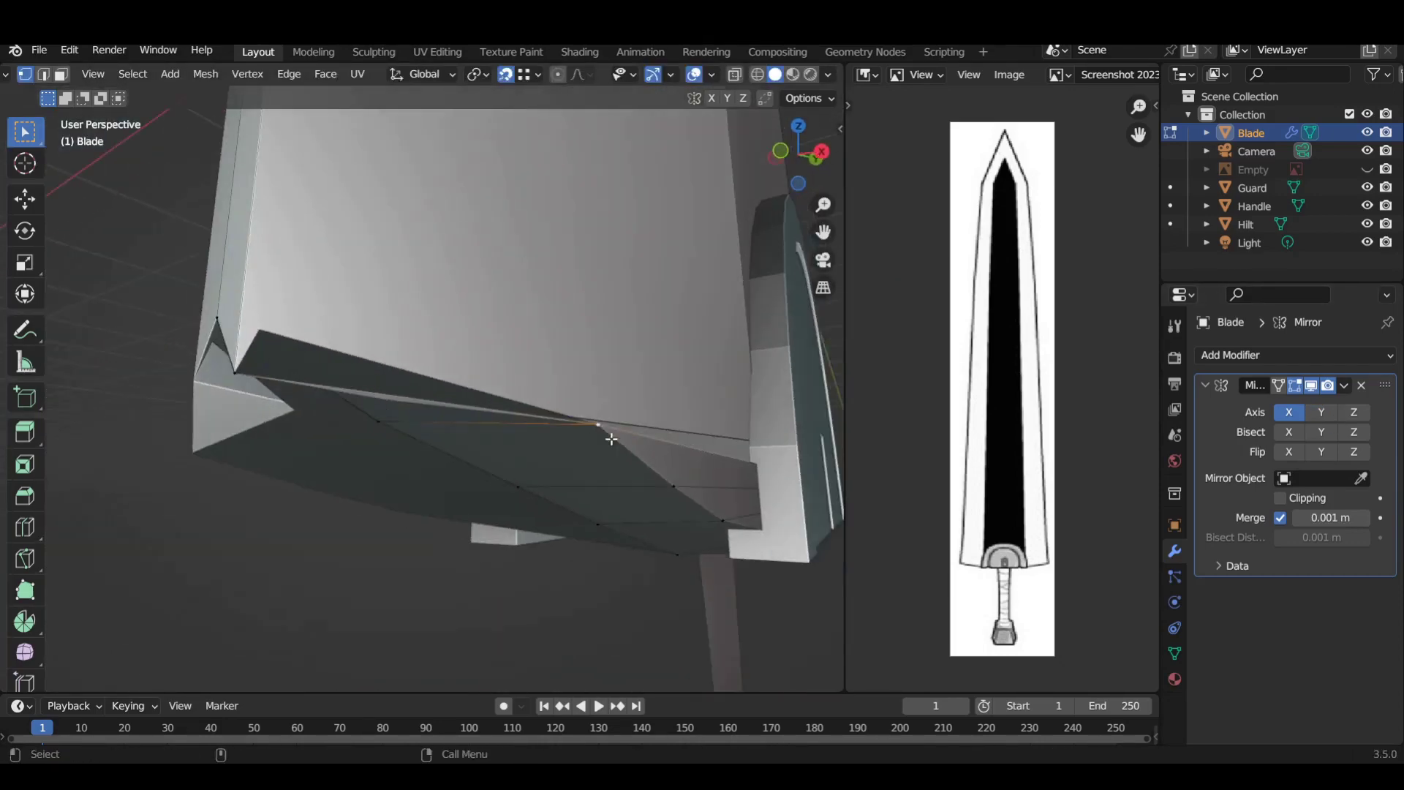
- Lower the blade base edge vertices along Z toward the guard
left_click(631, 523)
key("g")
middle_click_drag(331, 488, 517, 314)
mouse_move(505, 429)
middle_mouse_down()
mouse_move(336, 392)
mouse_move(627, 489)
mouse_move(507, 492)
mouse_move(416, 378)
mouse_move(399, 386)
mouse_move(373, 338)
mouse_move(503, 528)
middle_mouse_up()
key("g")
key("z")
left_click(384, 397)
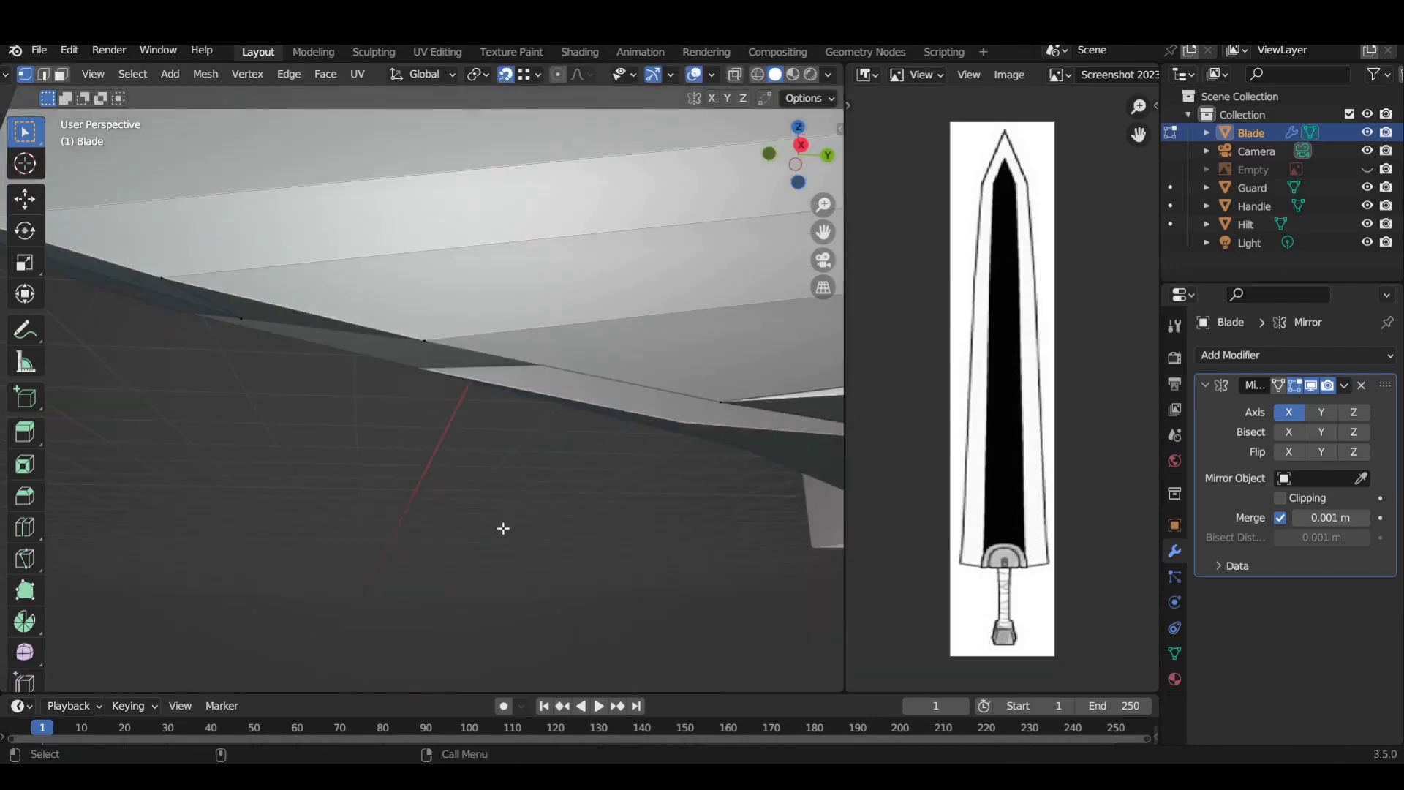
right_click(560, 396)
- Switch editing to the Guard and move its vertices vertically along Z
mouse_move(560, 396)
middle_mouse_down()
mouse_move(335, 426)
mouse_move(439, 463)
mouse_move(511, 448)
mouse_move(529, 550)
mouse_move(370, 442)
mouse_move(363, 383)
mouse_move(439, 454)
mouse_move(499, 480)
mouse_move(511, 470)
mouse_move(282, 291)
mouse_move(658, 482)
mouse_move(652, 520)
mouse_move(439, 366)
mouse_move(344, 141)
mouse_move(201, 200)
mouse_move(380, 293)
mouse_move(549, 351)
mouse_move(448, 439)
mouse_move(533, 457)
mouse_move(401, 322)
mouse_move(480, 420)
middle_mouse_up()
key("g")
key("alt+q")
key("g")
key("z")
left_click(486, 372)
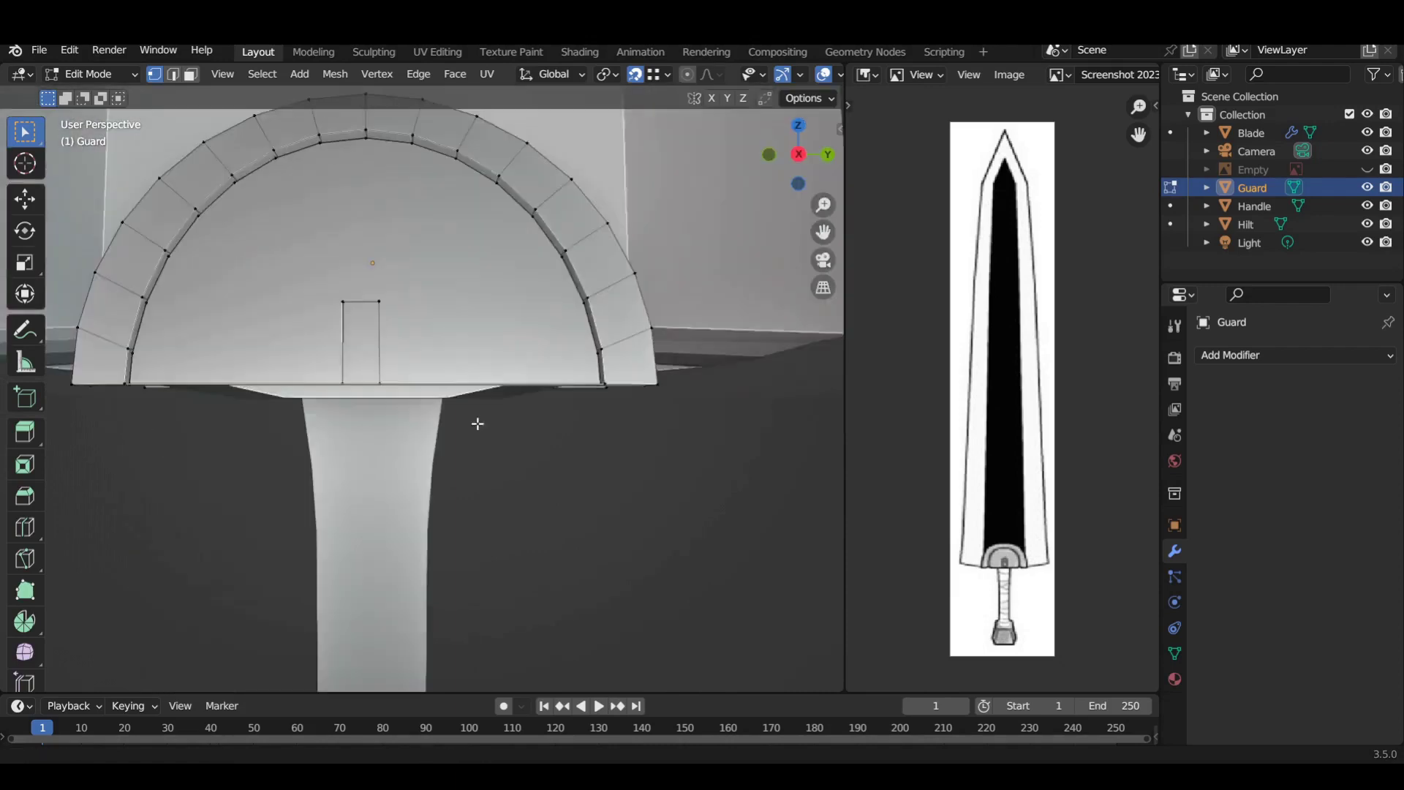
key("g")
key("z")
left_click(336, 382)
mouse_move(335, 383)
middle_mouse_down()
mouse_move(347, 468)
mouse_move(237, 492)
middle_mouse_up()
- Delete half of the guard's vertices and add a Mirror modifier to the Guard
scroll(347, 468, "down", 3)
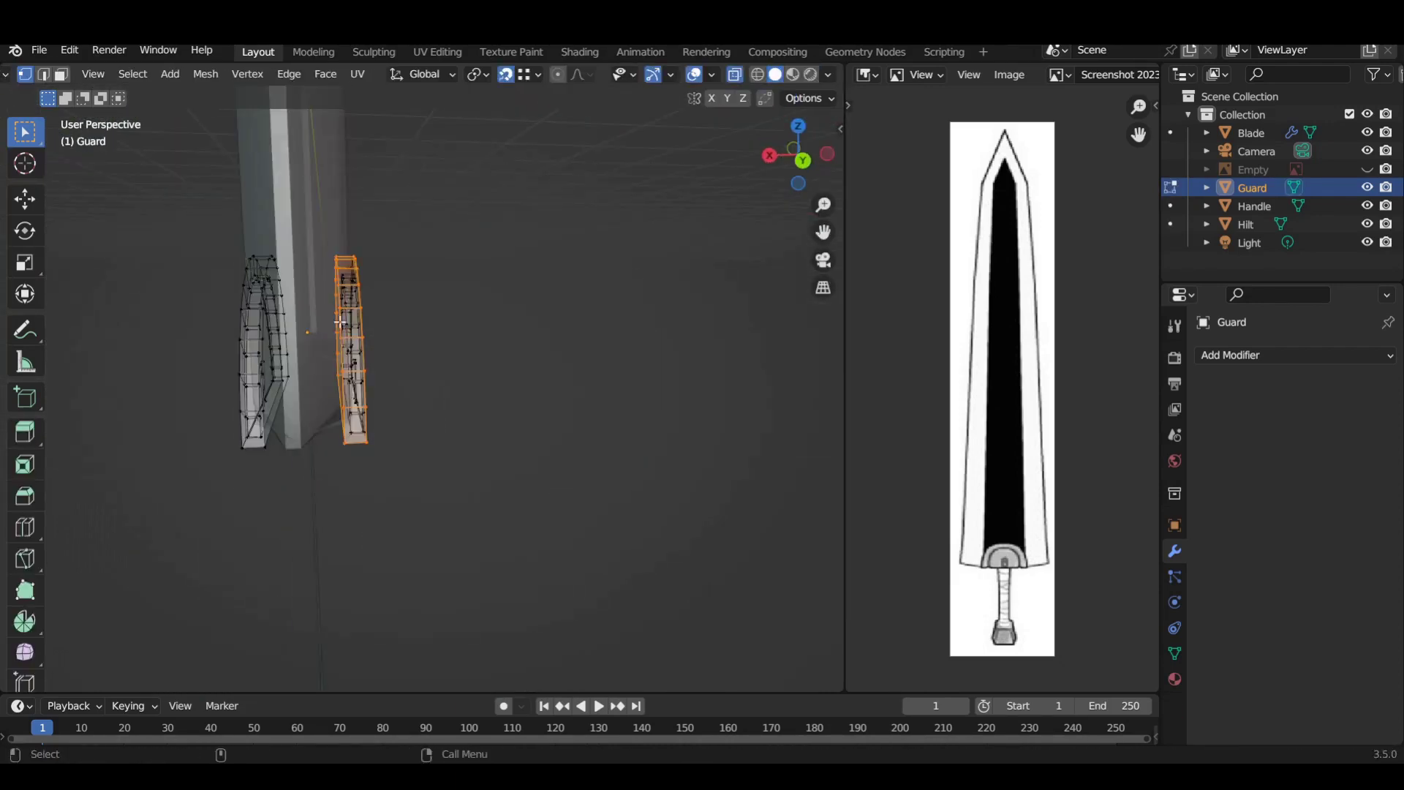
key("x")
key("Escape")
key("Tab")
left_click(1230, 354)
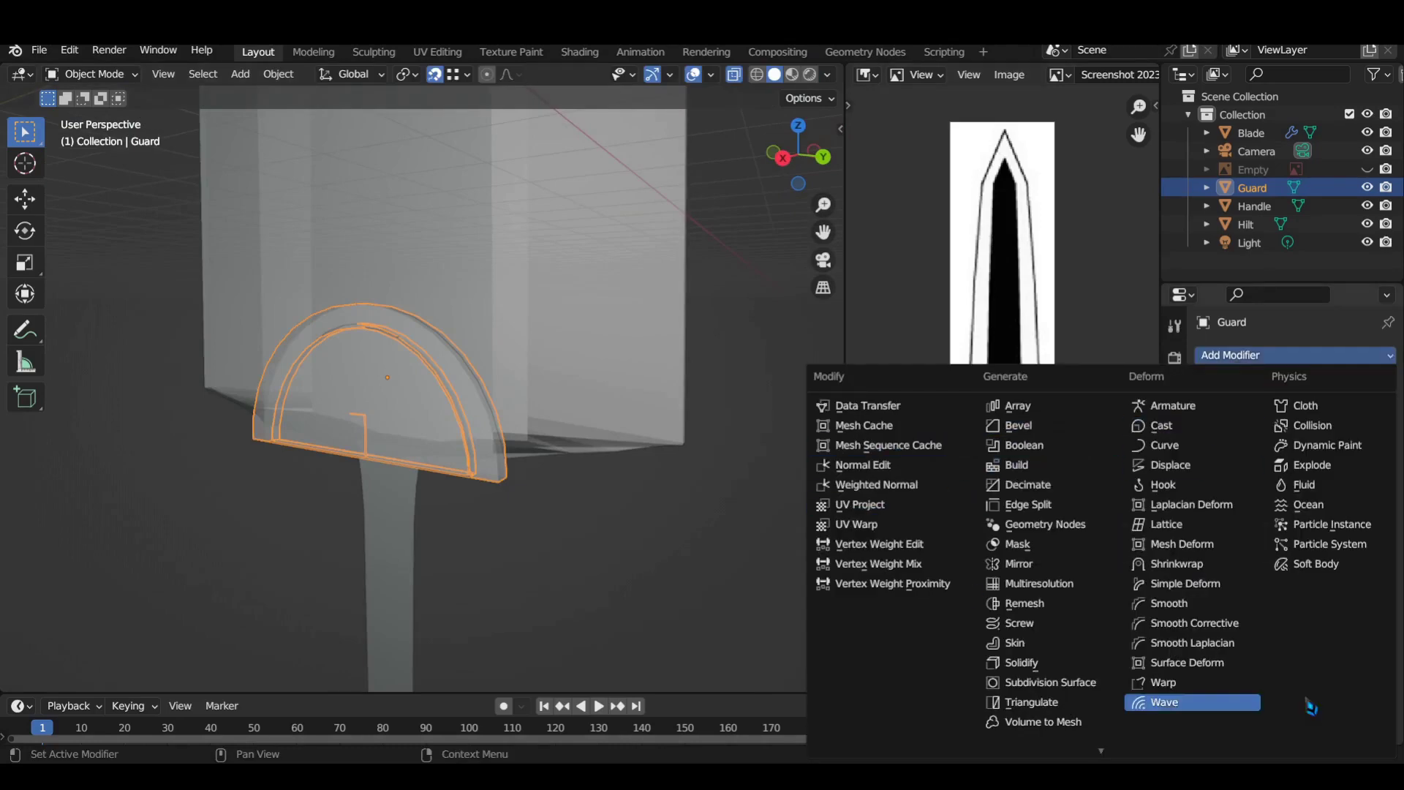
left_click(1018, 563)
- Add an edge loop to the guard and move its outer corner vertex along Z
key("Tab")
key("Tab")
mouse_move(429, 488)
middle_mouse_down()
mouse_move(422, 465)
mouse_move(351, 510)
mouse_move(463, 485)
middle_mouse_up()
key("Tab")
scroll(463, 486, "up", 3)
key("ctrl+r")
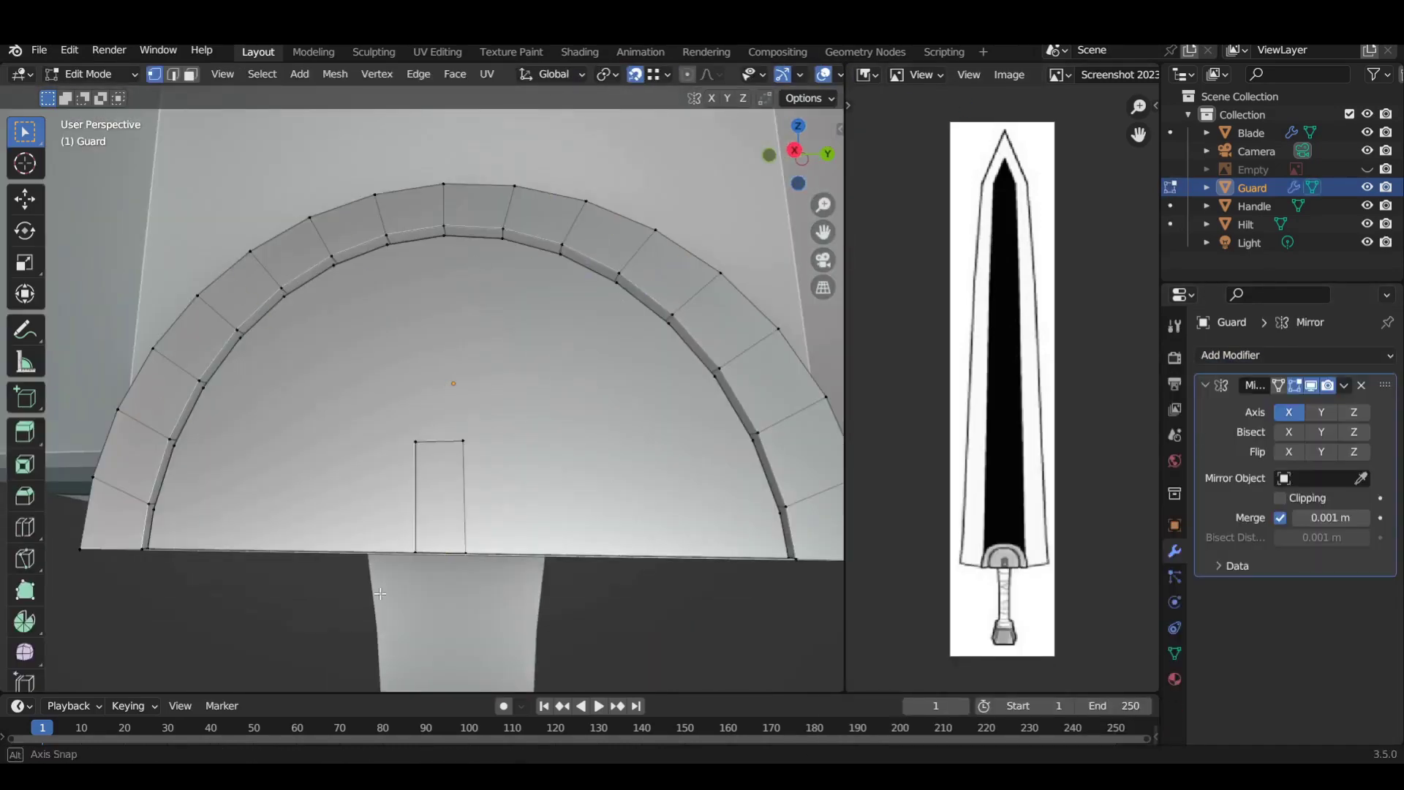
middle_click_drag(380, 593, 555, 504)
left_click(555, 506)
key("g")
key("z")
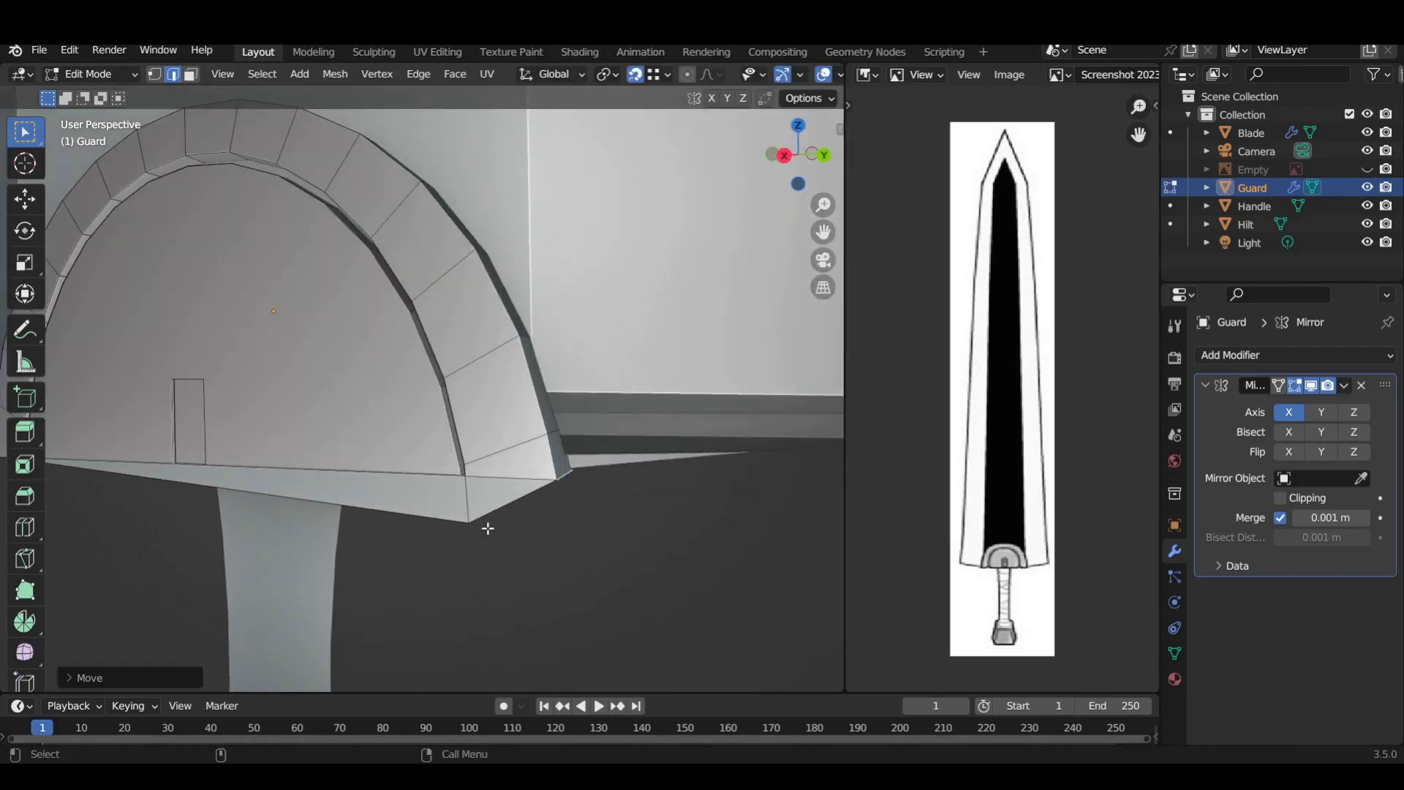
- Pull the guard corner into a tapered point, then return to Object Mode
key("g")
mouse_move(488, 528)
middle_mouse_down()
mouse_move(446, 489)
mouse_move(482, 511)
middle_mouse_up()
key("g")
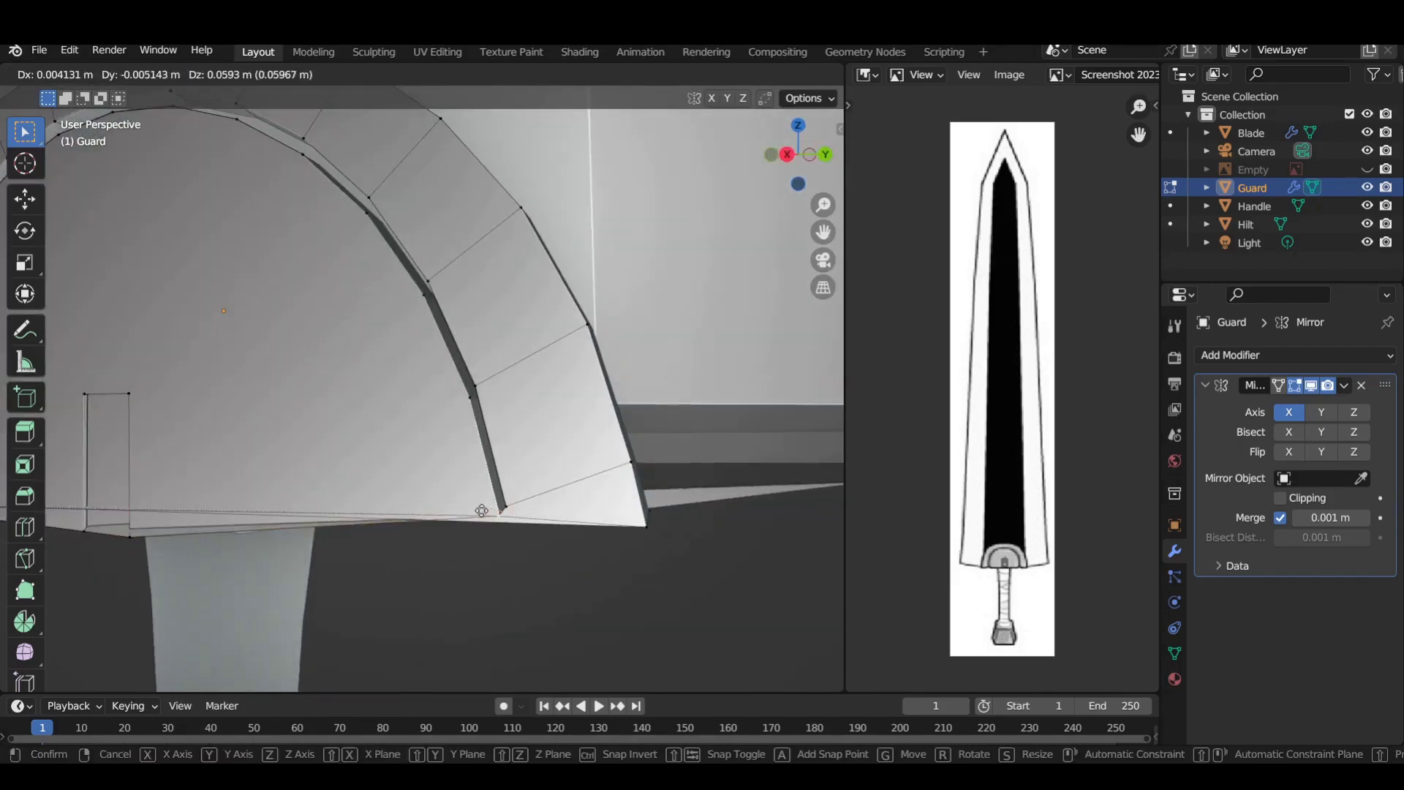
left_click(484, 515)
scroll(483, 514, "down", 3)
middle_click_drag(226, 520, 507, 568)
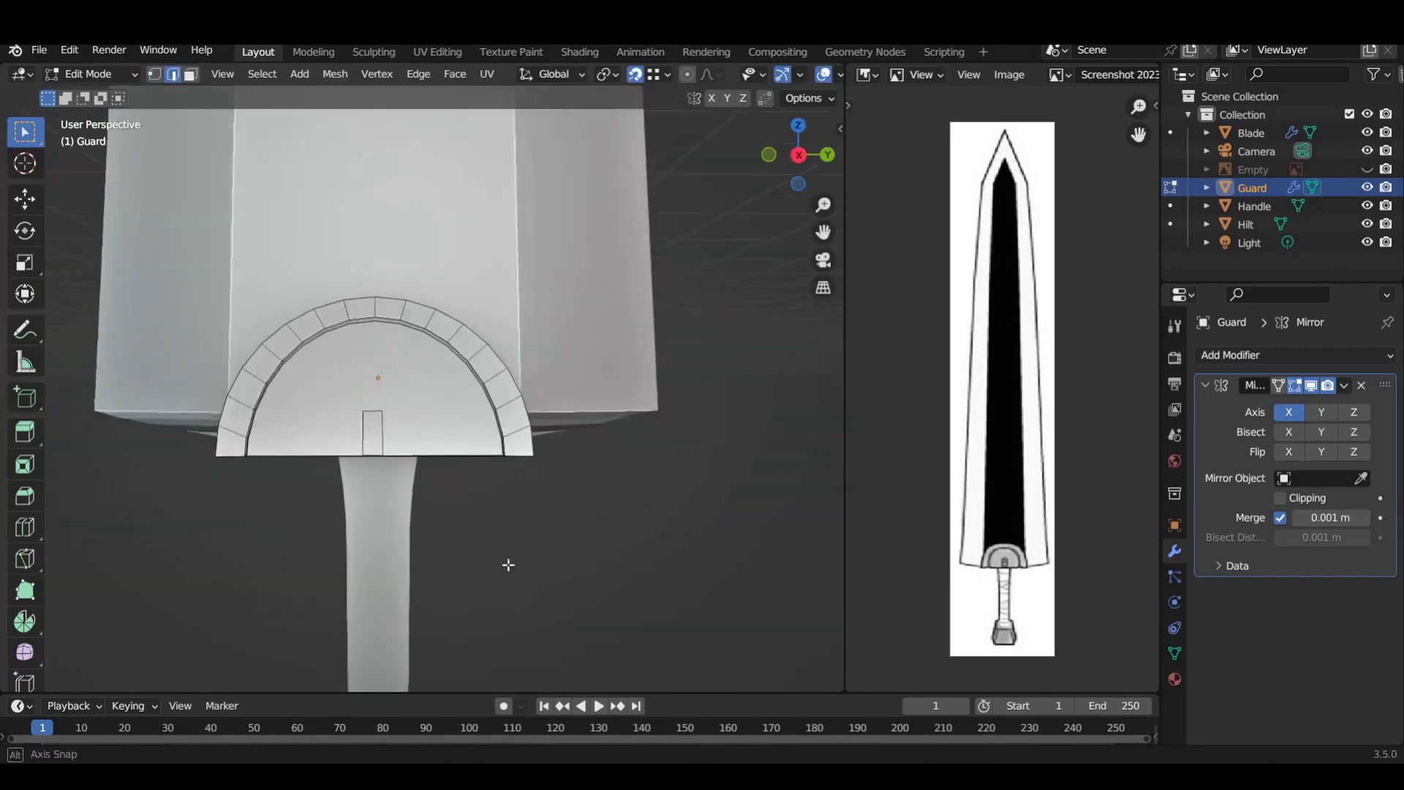
scroll(521, 572, "down", 4)
scroll(449, 502, "down", 4)
key("Tab")
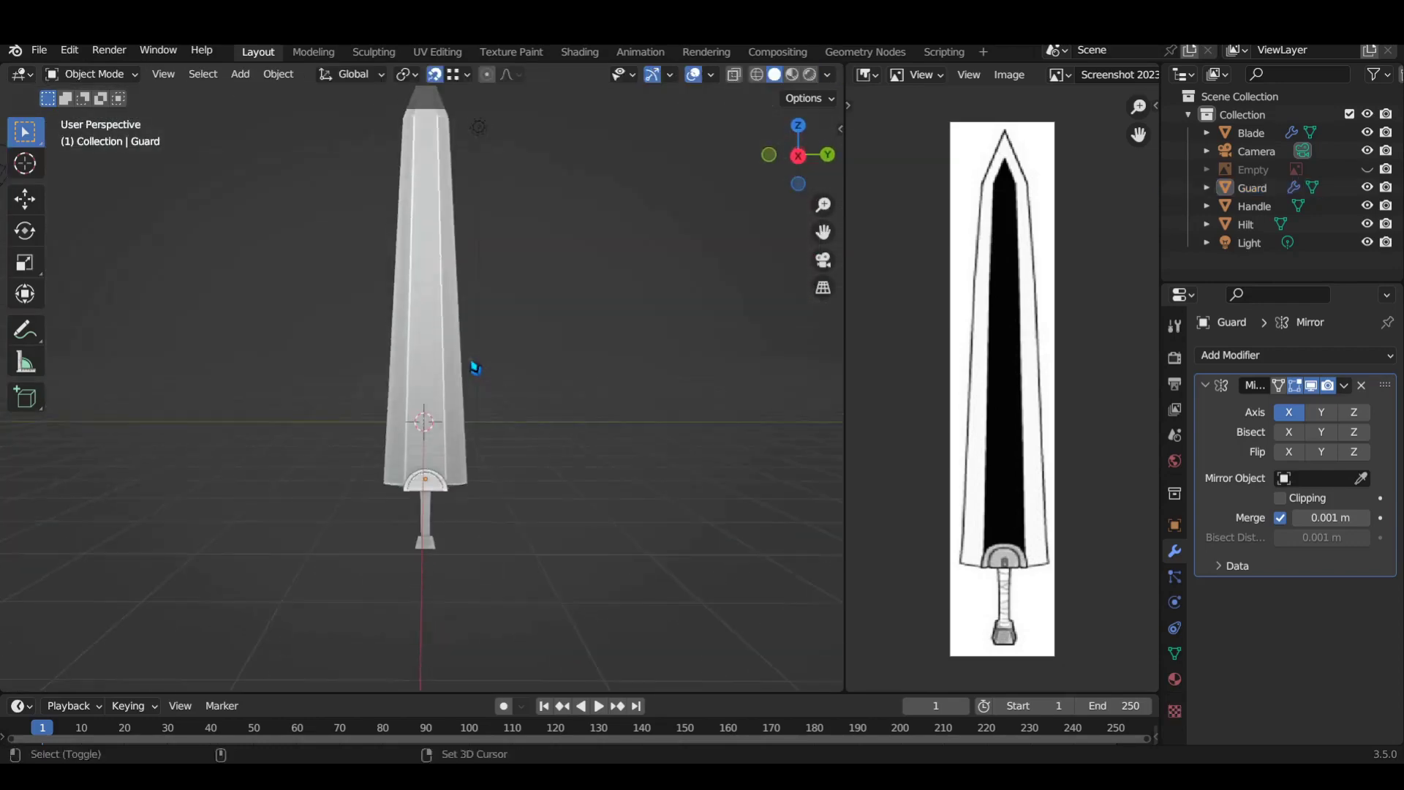
middle_click_drag(473, 366, 269, 484)
- Give the Handle a Solidify modifier and apply it
middle_click_drag(448, 544, 580, 439)
left_click(423, 410)
scroll(861, 485, "up", 3)
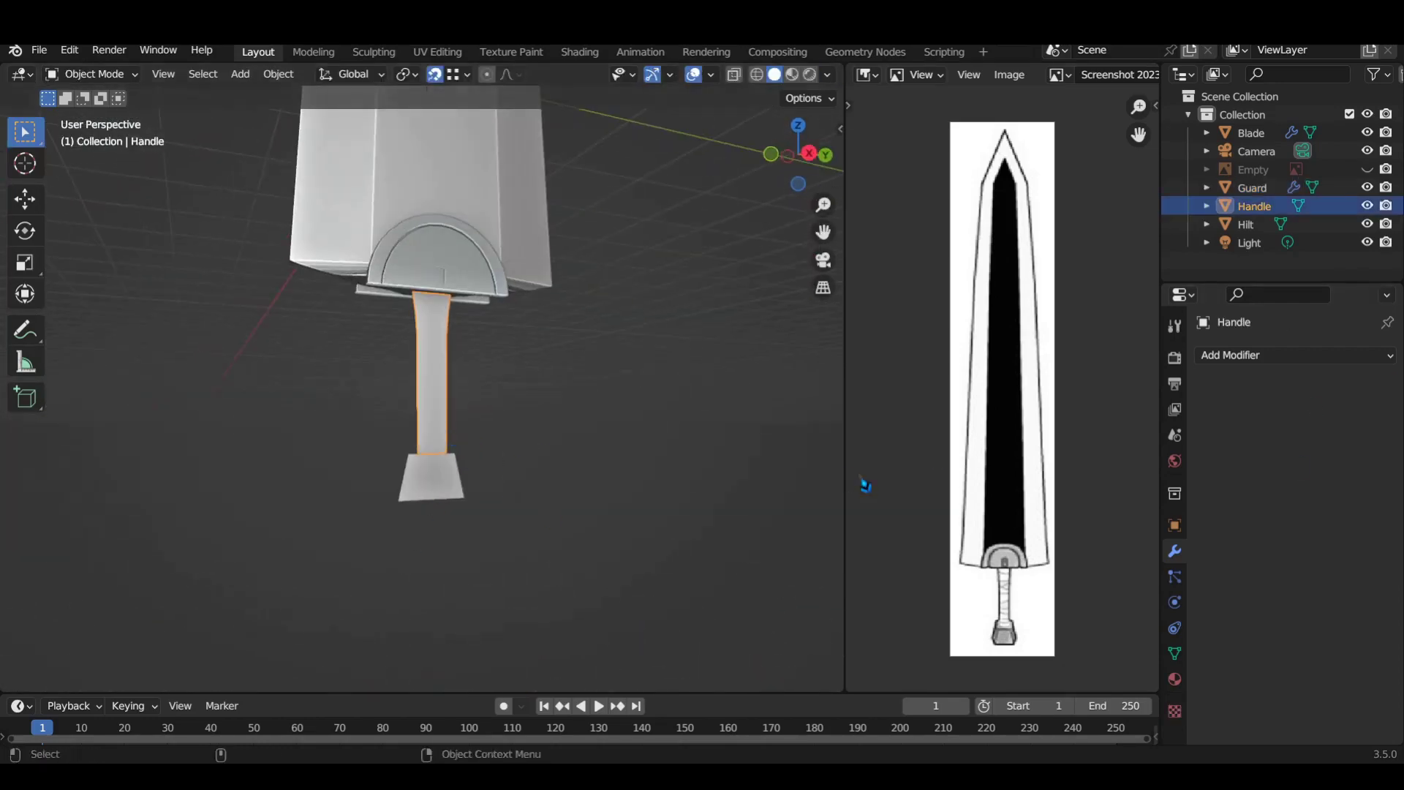
scroll(564, 524, "up", 2)
middle_click_drag(533, 544, 511, 538)
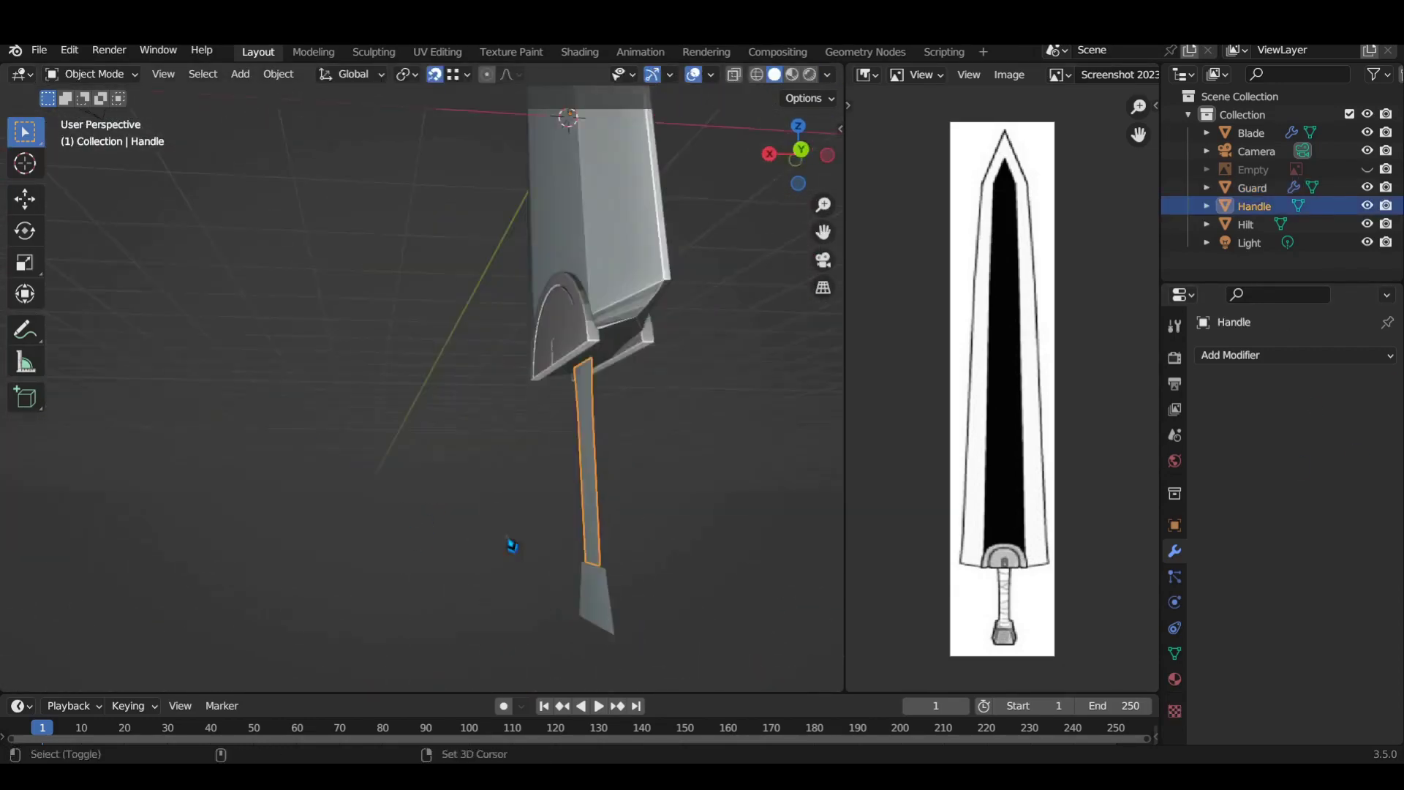
left_click(1295, 354)
left_click(1046, 658)
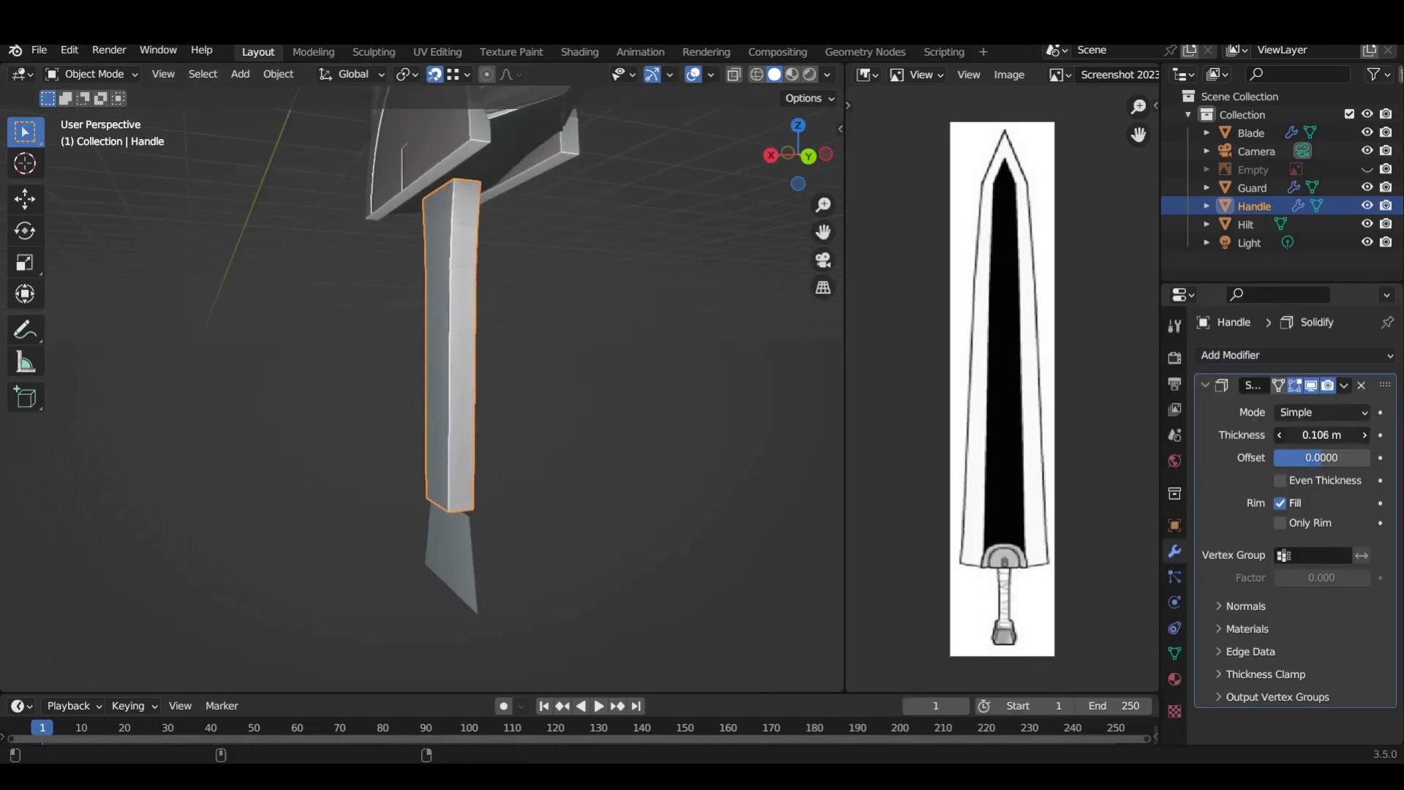
key("ctrl+a")
- Bevel an edge of the Handle mesh in Edit Mode
key("Tab")
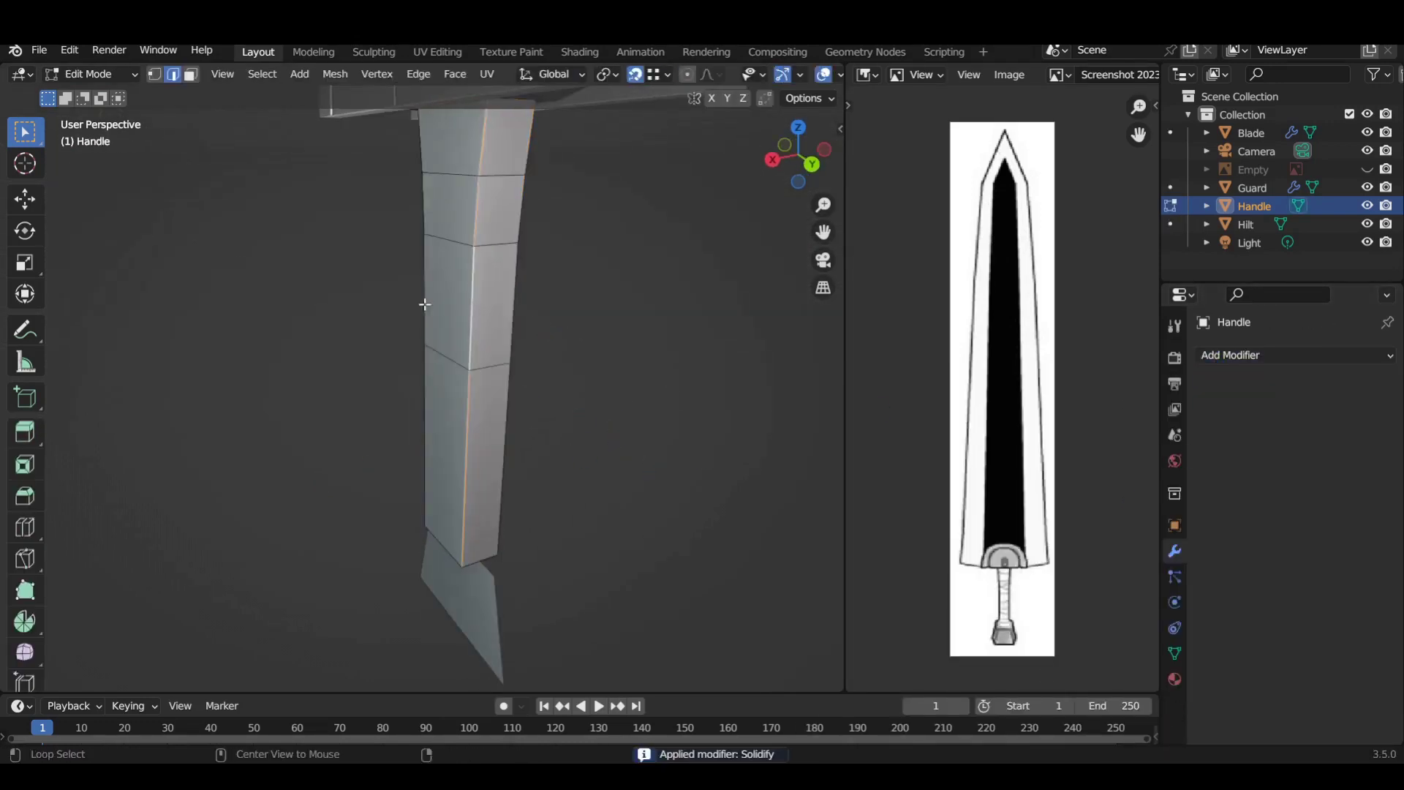
mouse_move(539, 329)
middle_mouse_down()
mouse_move(597, 309)
mouse_move(610, 333)
mouse_move(409, 370)
middle_mouse_up()
key("ctrl+b")
left_click(617, 354)
key("Tab")
left_click(517, 336)
middle_click_drag(516, 336, 466, 485)
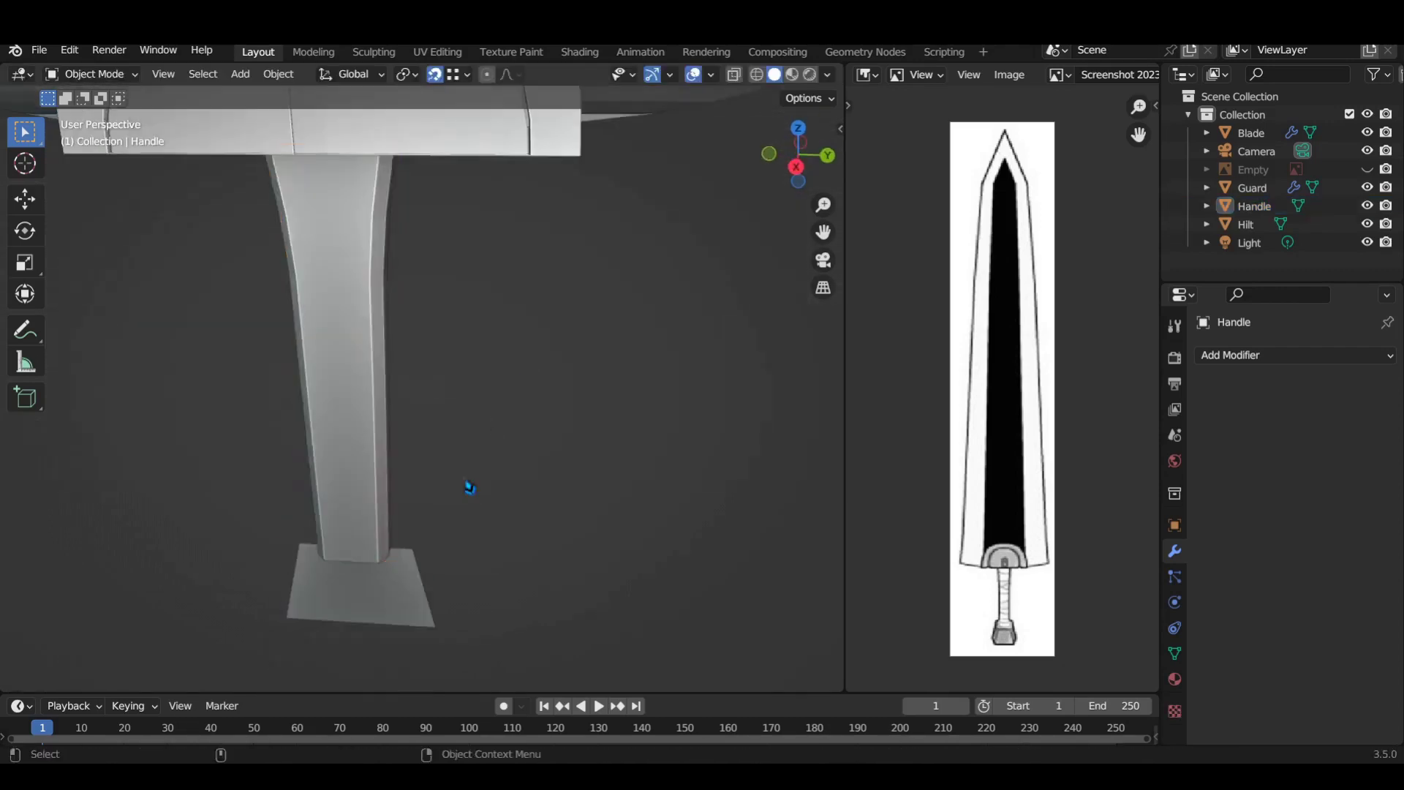
- Add a Solidify modifier to the Hilt pommel and apply it
left_click(439, 409)
left_click(1294, 355)
left_click(987, 585)
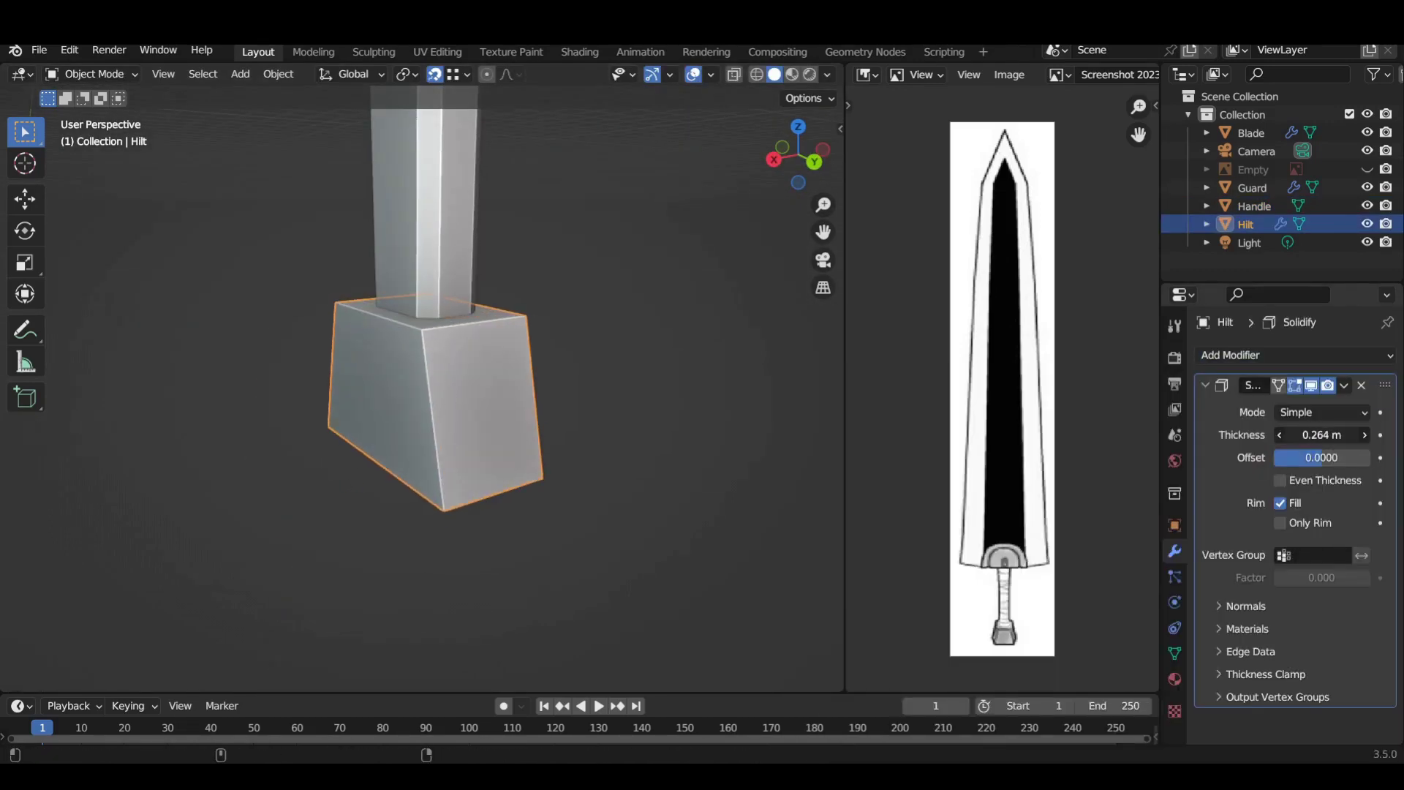
mouse_move(438, 381)
middle_mouse_down()
mouse_move(468, 365)
mouse_move(454, 365)
middle_mouse_up()
key("ctrl+a")
- Scale and reposition the Hilt's geometry in Edit Mode
key("Tab")
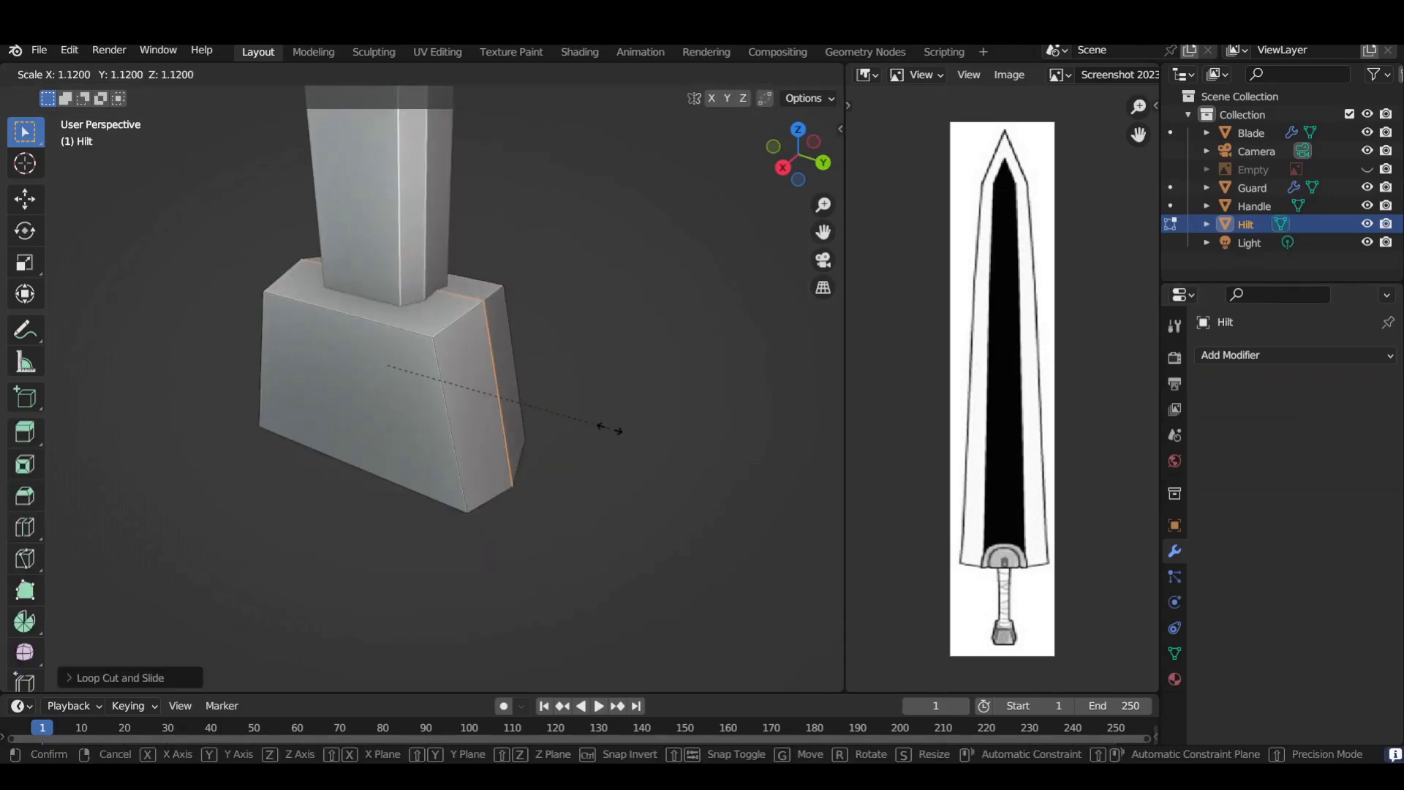
left_click(608, 425)
middle_click_drag(477, 449, 461, 380)
key("g")
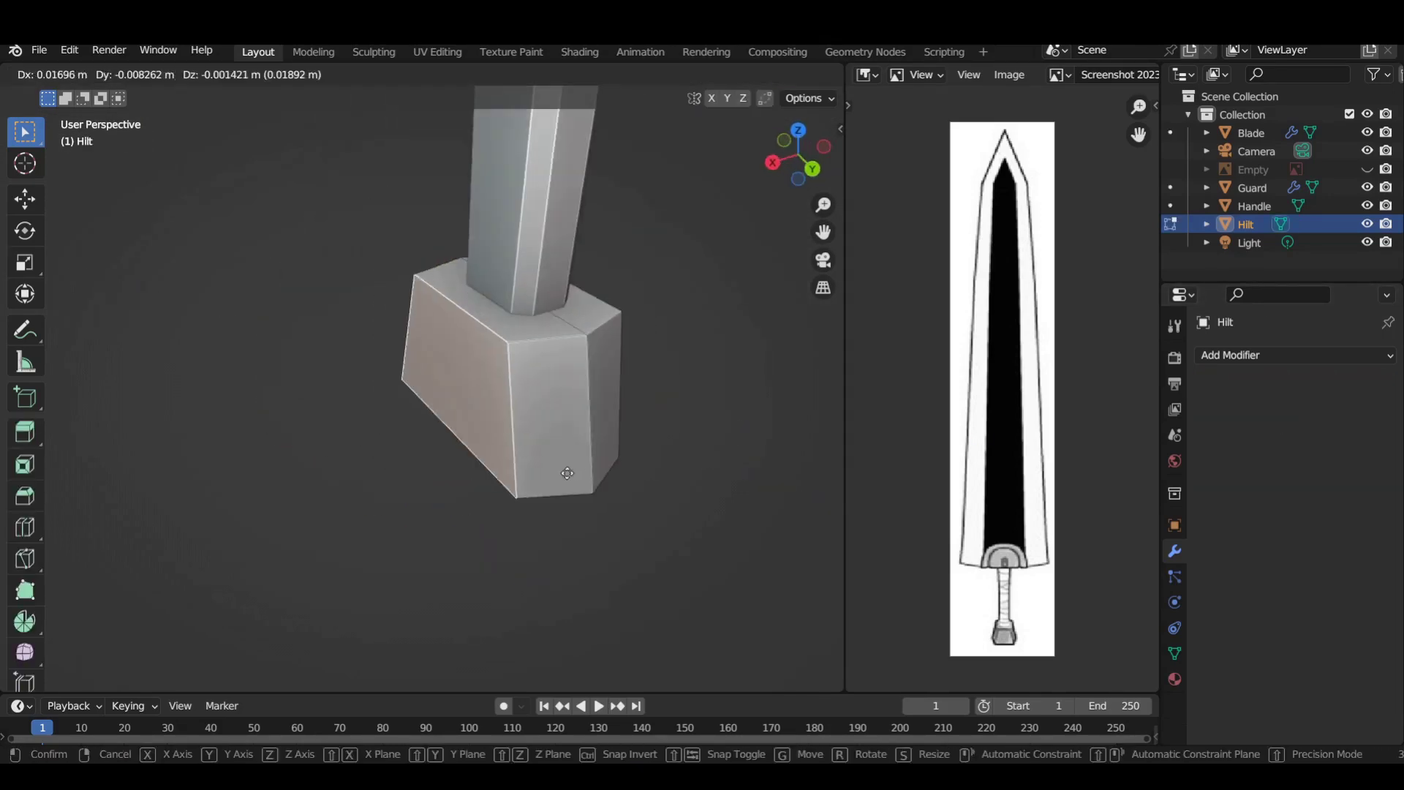
left_click(650, 510)
mouse_move(649, 509)
middle_mouse_down()
mouse_move(585, 476)
mouse_move(672, 265)
middle_mouse_up()
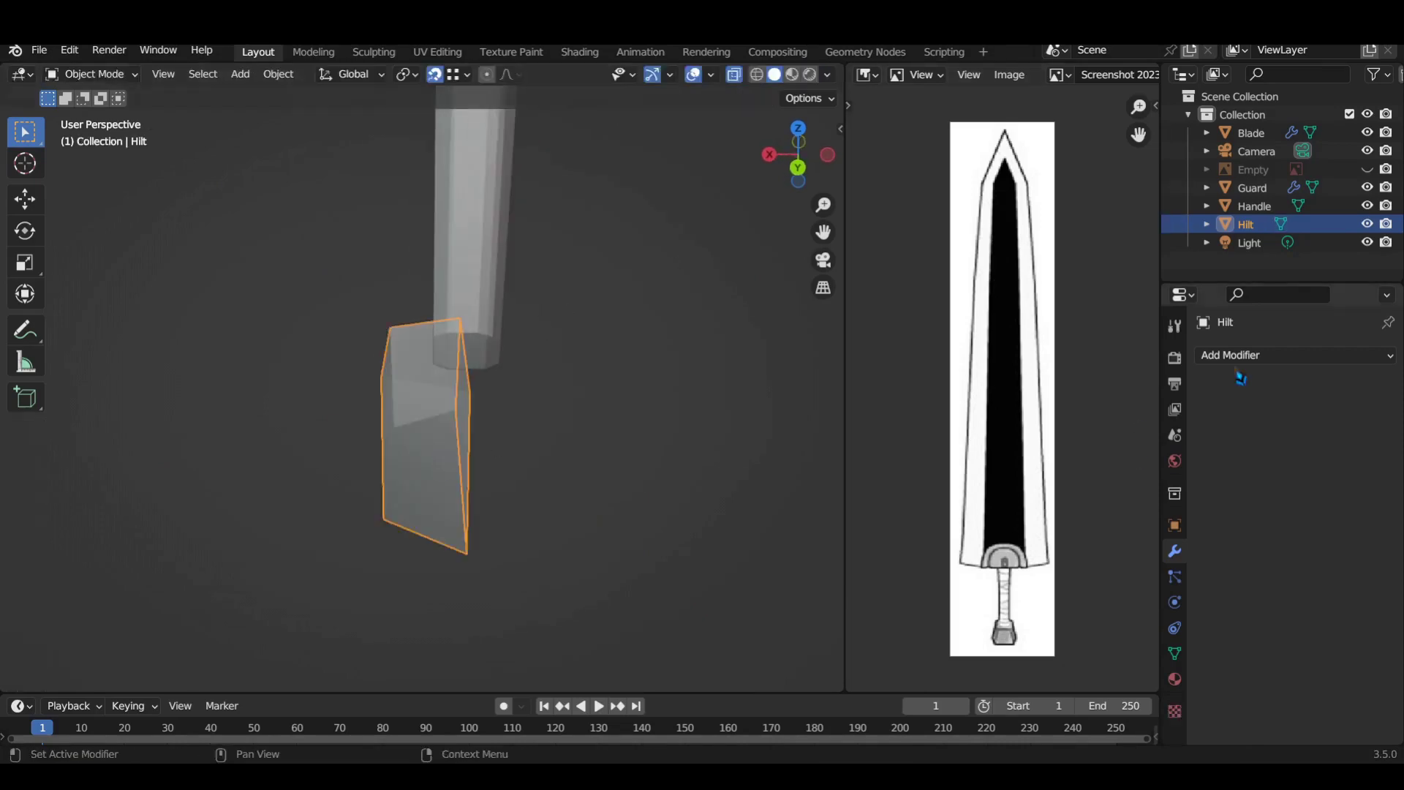
- Add a Mirror modifier to the Hilt and apply all its transforms
left_click(1241, 356)
left_click(1002, 511)
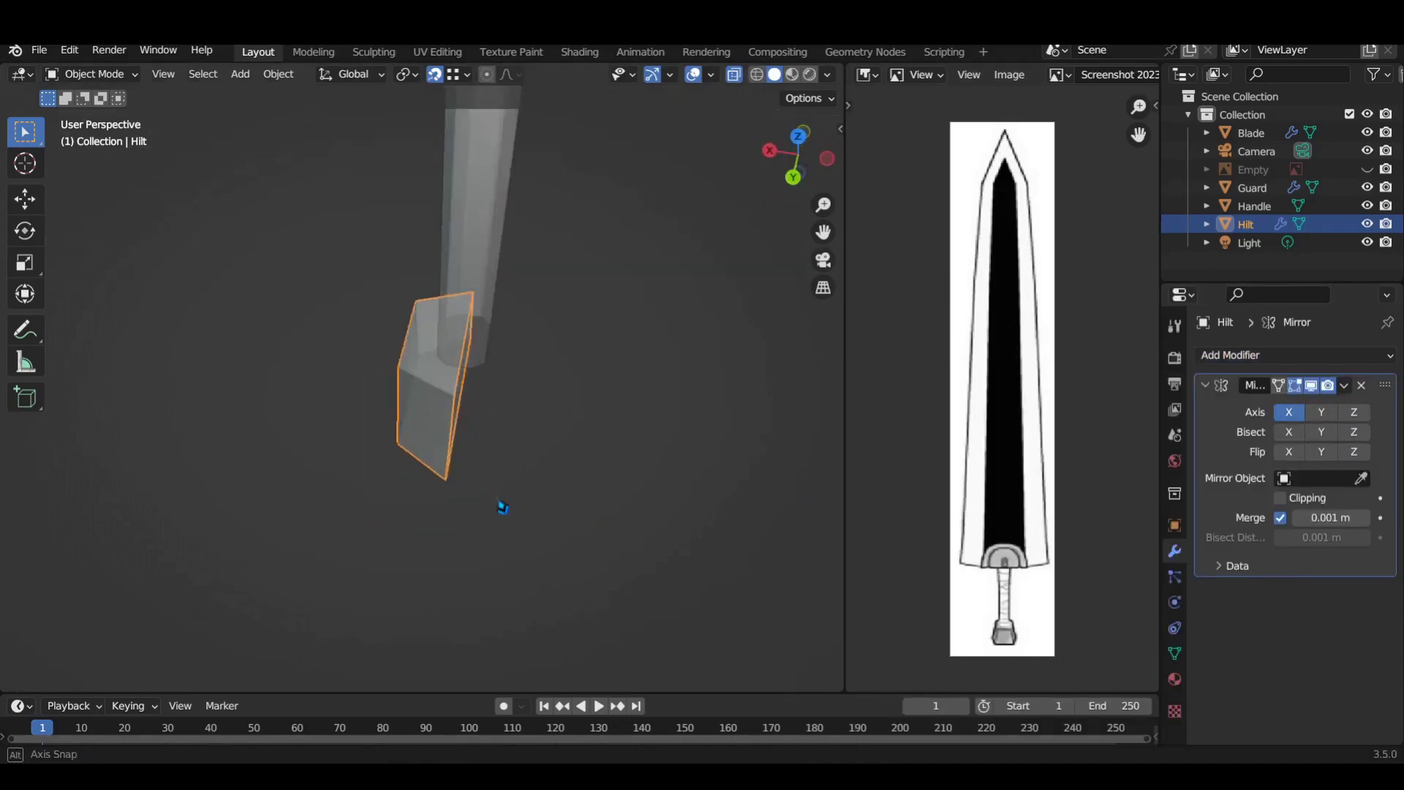
key("ctrl+a")
mouse_move(531, 238)
middle_mouse_down()
mouse_move(555, 448)
mouse_move(598, 593)
mouse_move(574, 454)
mouse_move(591, 381)
mouse_move(431, 382)
middle_mouse_up()
left_click(555, 449)
- Stretch the Hilt along Z and mirror it on X around the Handle
key("s")
key("z")
left_click(651, 344)
right_click(568, 351)
left_click(1293, 414)
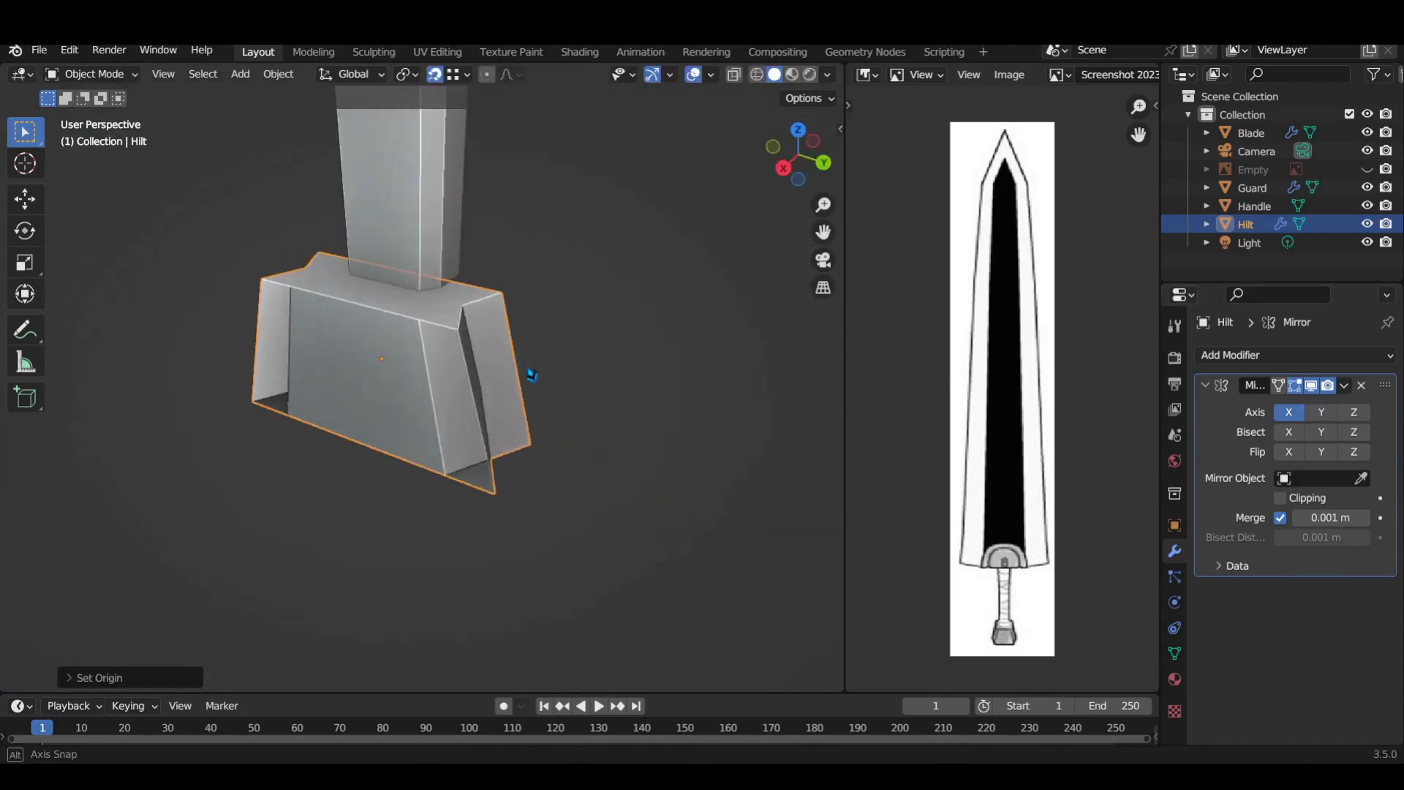
middle_click_drag(533, 369, 556, 424)
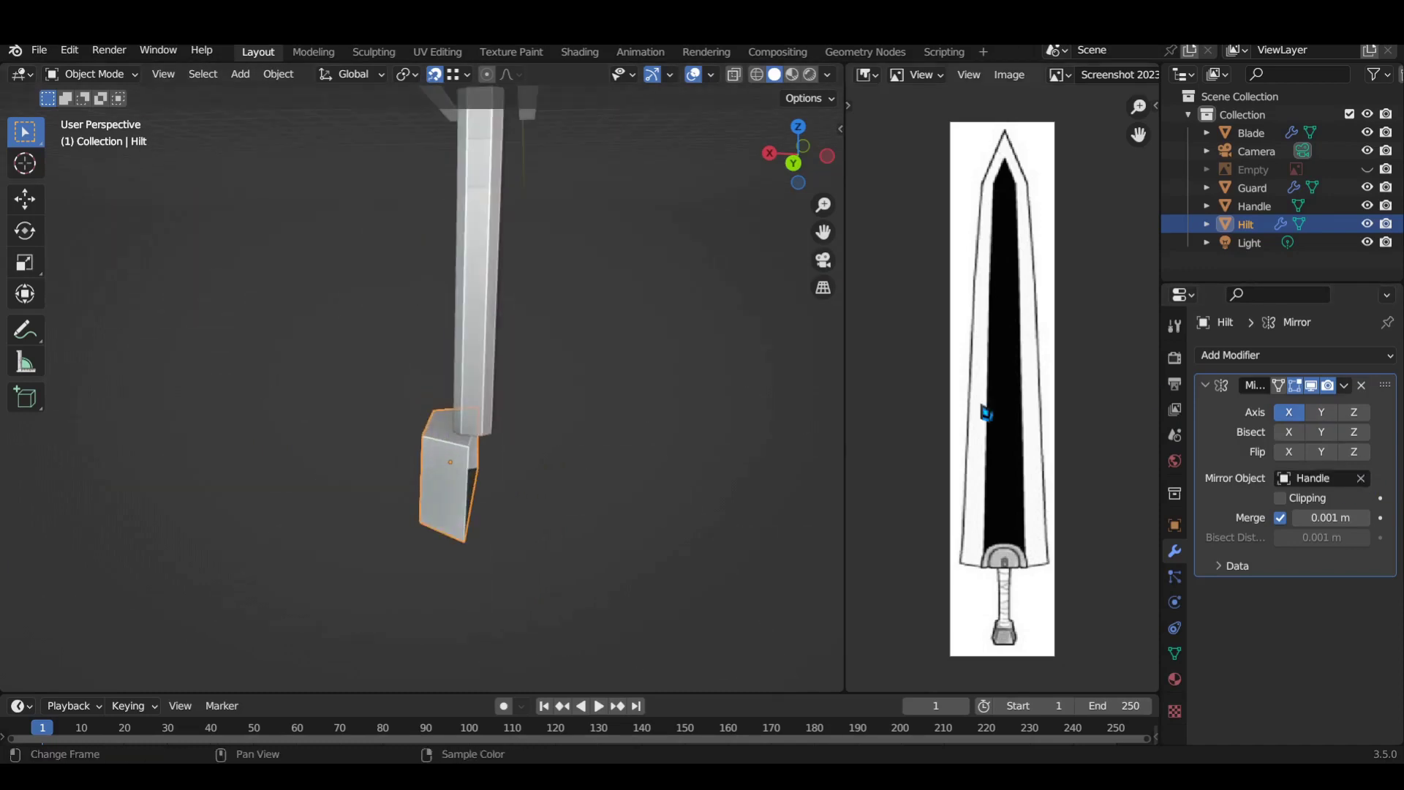
- Move the Hilt's origin to the 3D cursor
scroll(461, 339, "up", 3)
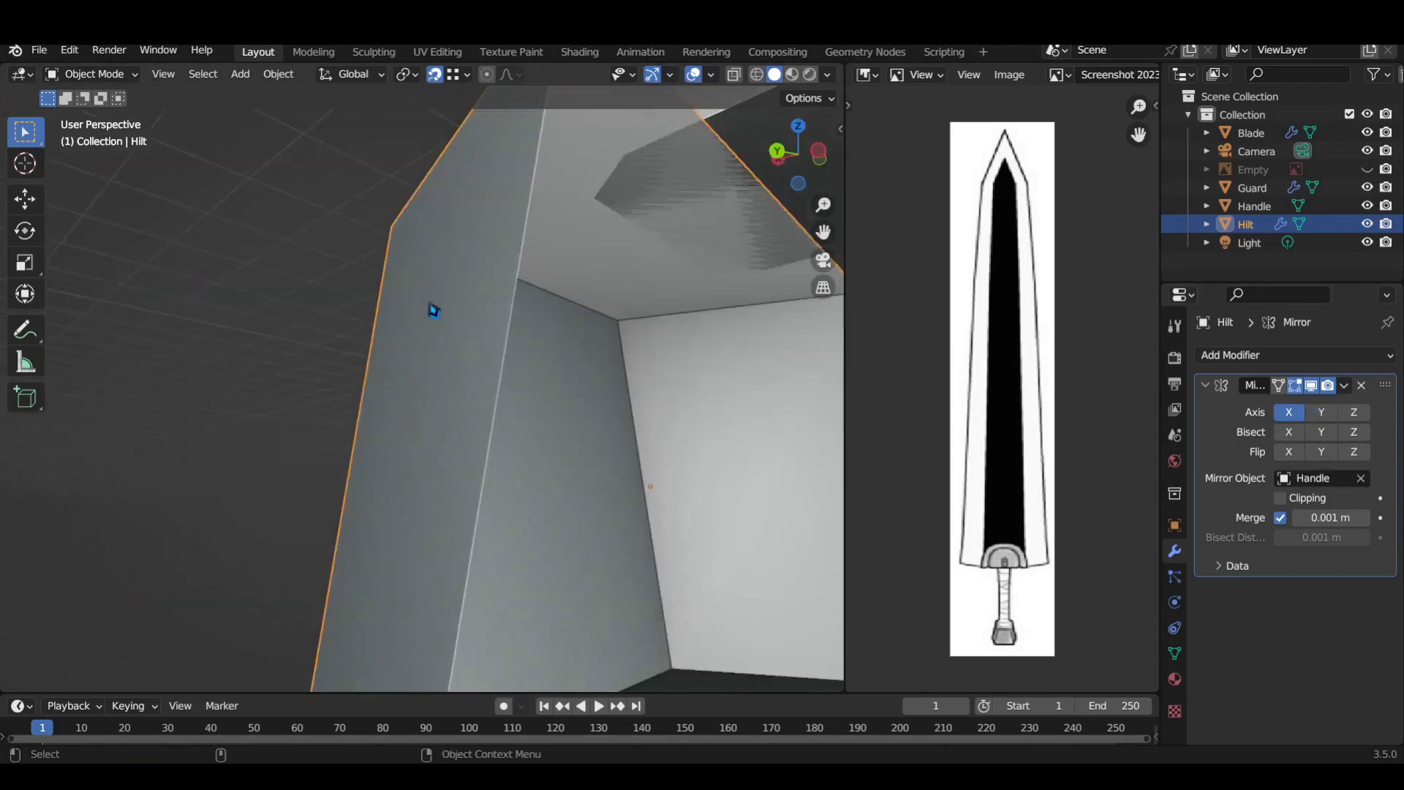
mouse_move(432, 307)
middle_mouse_down()
mouse_move(611, 291)
mouse_move(586, 392)
mouse_move(611, 407)
middle_mouse_up()
right_click(610, 407)
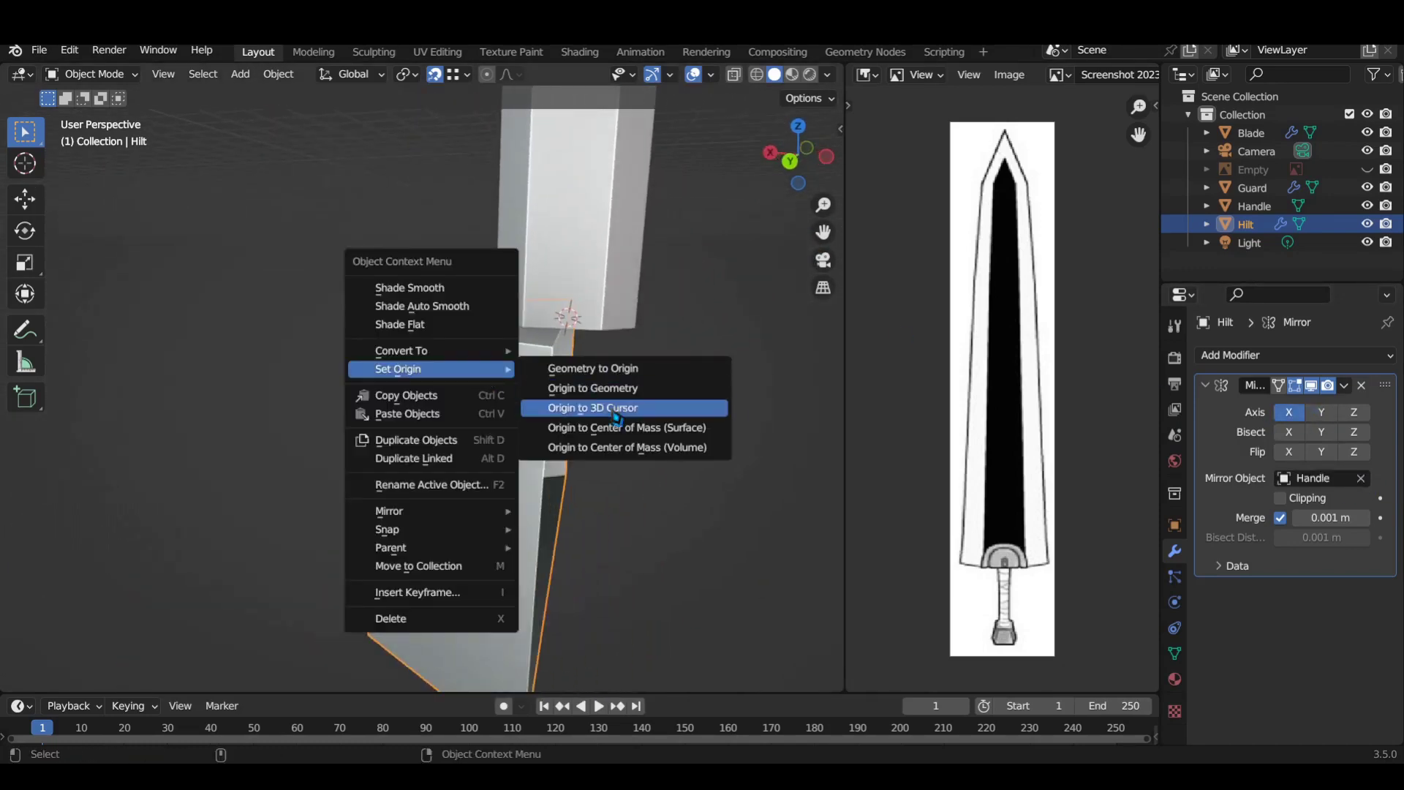
left_click(595, 404)
left_click(1361, 477)
- Check the hilt halves, then select the Blade and reset its origin
mouse_move(541, 441)
middle_mouse_down()
mouse_move(572, 238)
mouse_move(523, 373)
middle_mouse_up()
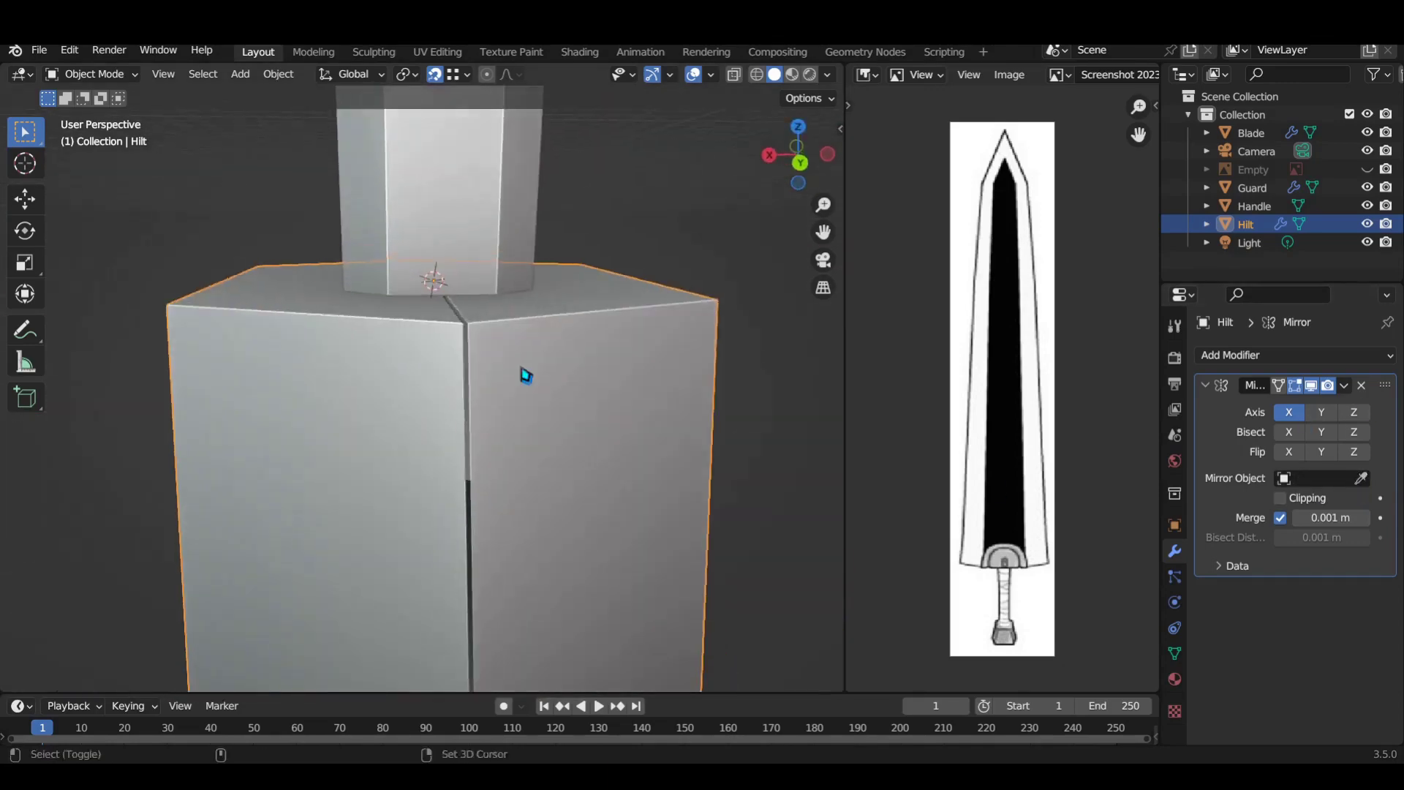
scroll(439, 446, "down", 5)
scroll(388, 232, "up", 5)
left_click(409, 248)
right_click(414, 252)
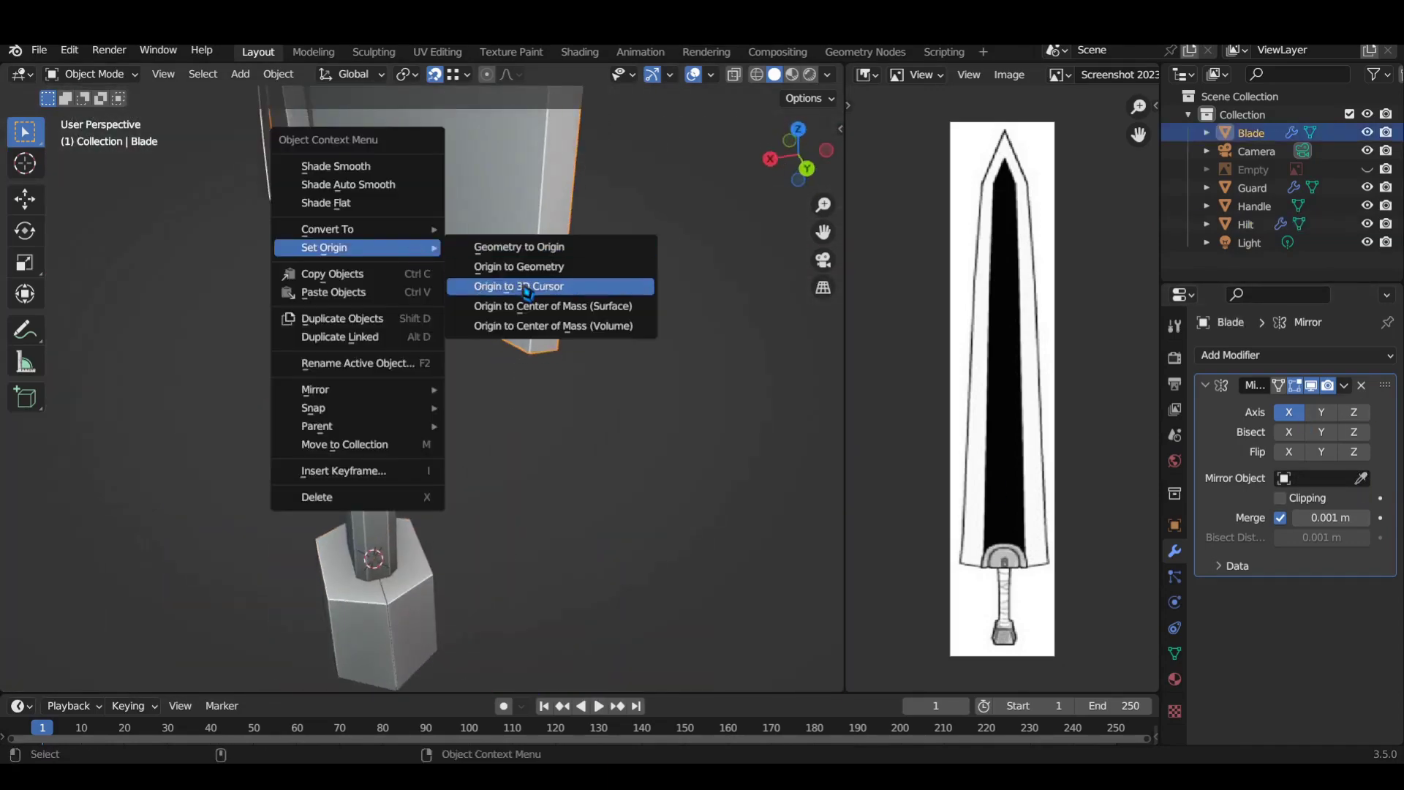
left_click(587, 264)
- Reselect the Hilt, cancel an accidental move, and set its origin to the 3D cursor
middle_click_drag(587, 264, 836, 567)
left_click(354, 322)
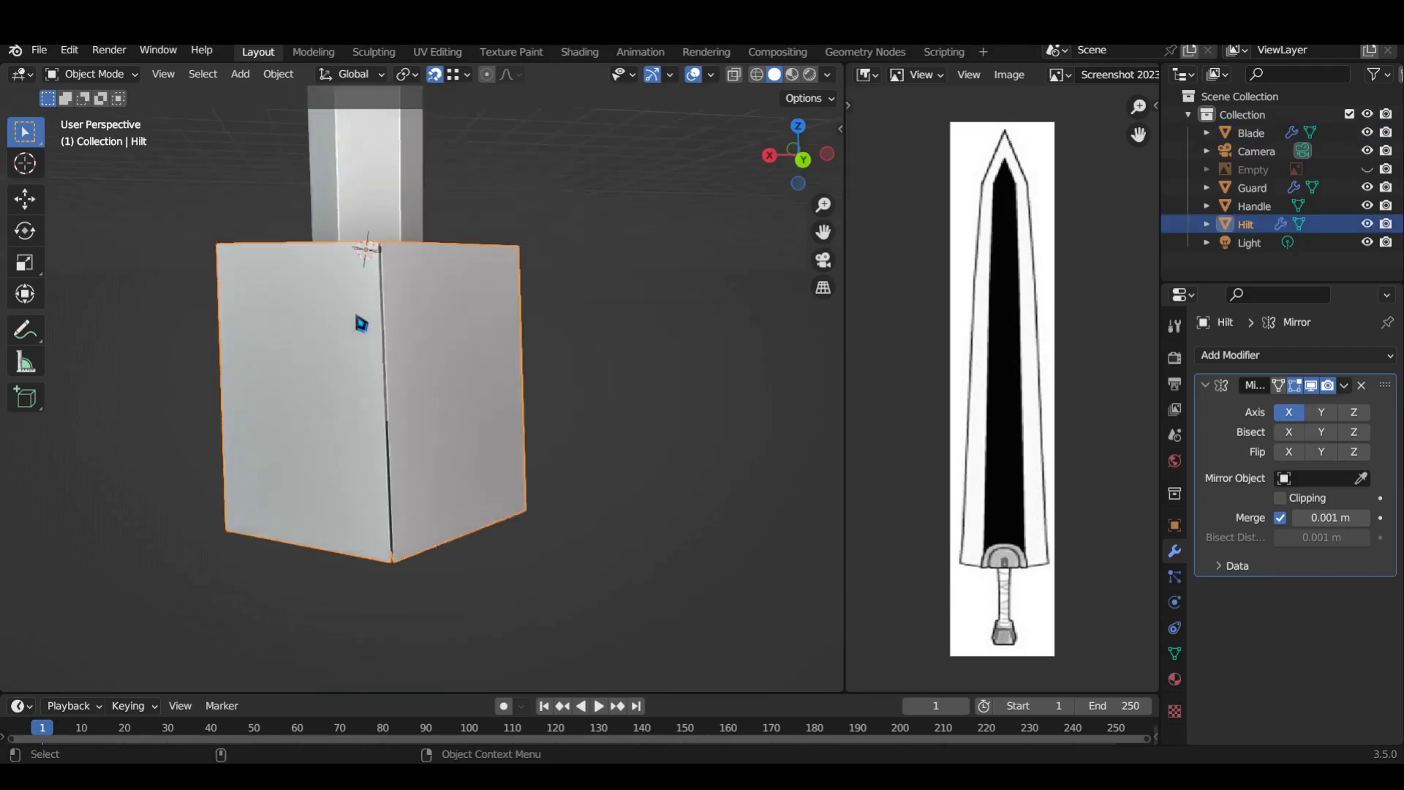
scroll(357, 555, "up", 4)
scroll(449, 444, "up", 4)
right_click(453, 442)
scroll(354, 487, "down", 5)
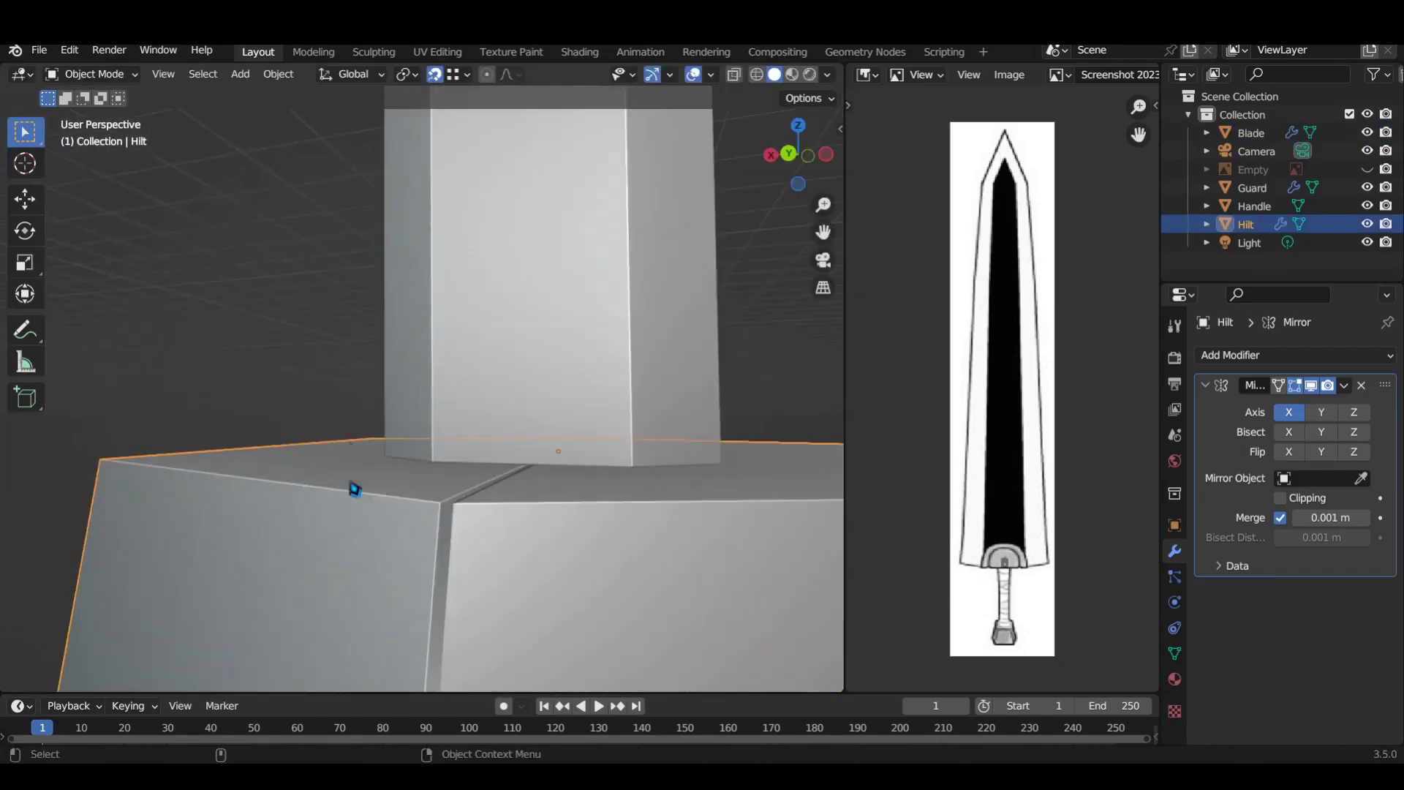
middle_click_drag(354, 487, 421, 401)
scroll(420, 401, "up", 3)
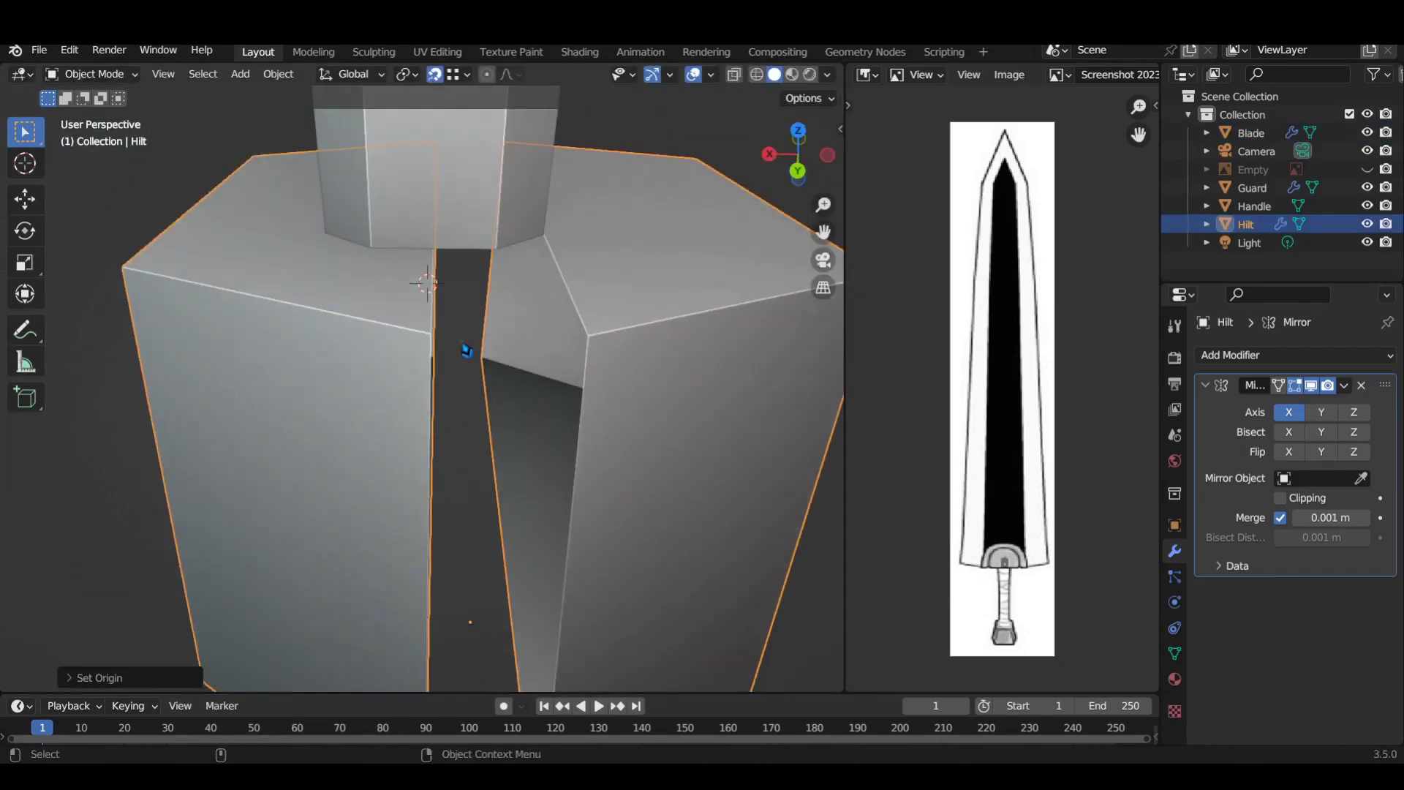
right_click(409, 289)
left_click(564, 322)
- Reapply the Hilt's origin at the 3D cursor, cancelling two attempted moves
scroll(433, 326, "up", 4)
key("g")
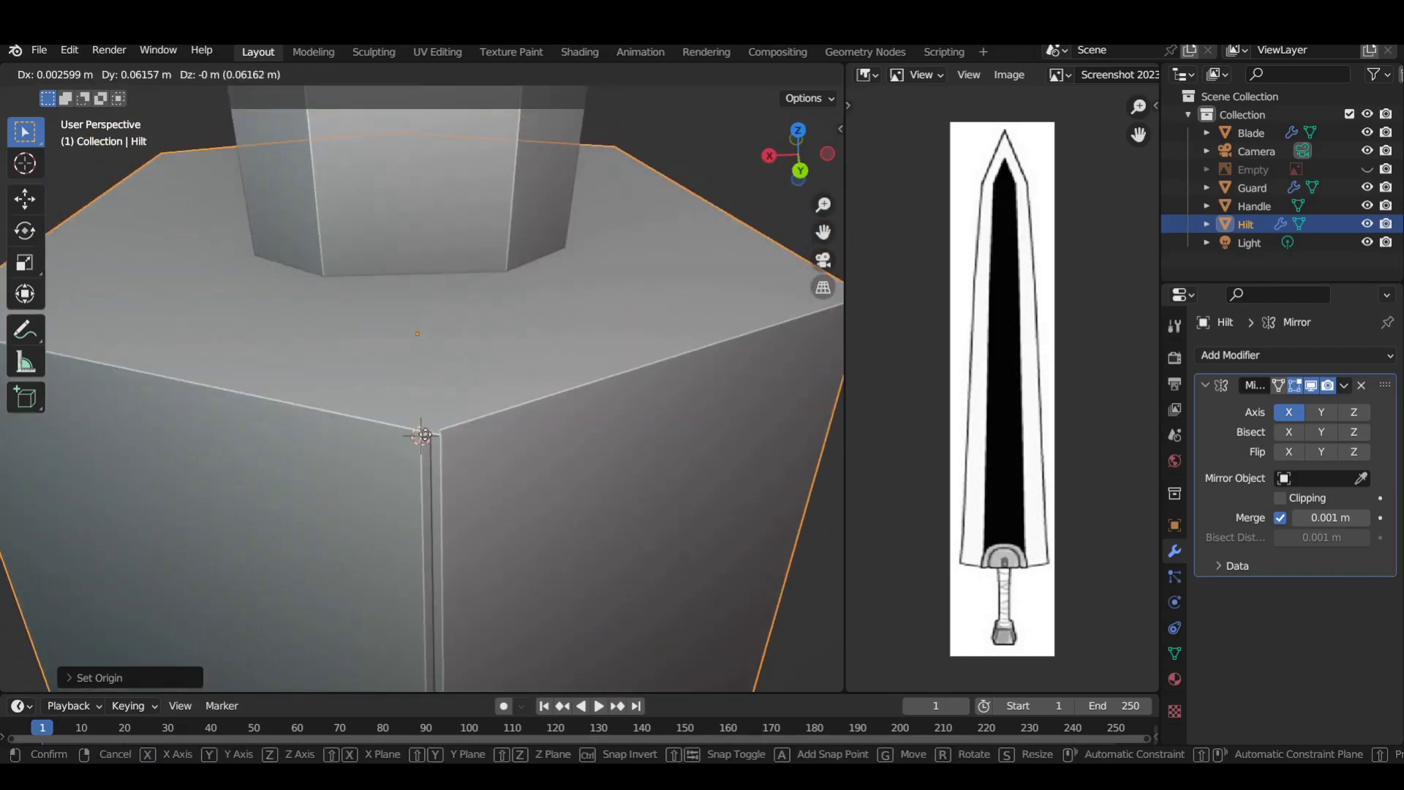
right_click(423, 436)
left_click(556, 430)
scroll(399, 468, "up", 4)
key("g")
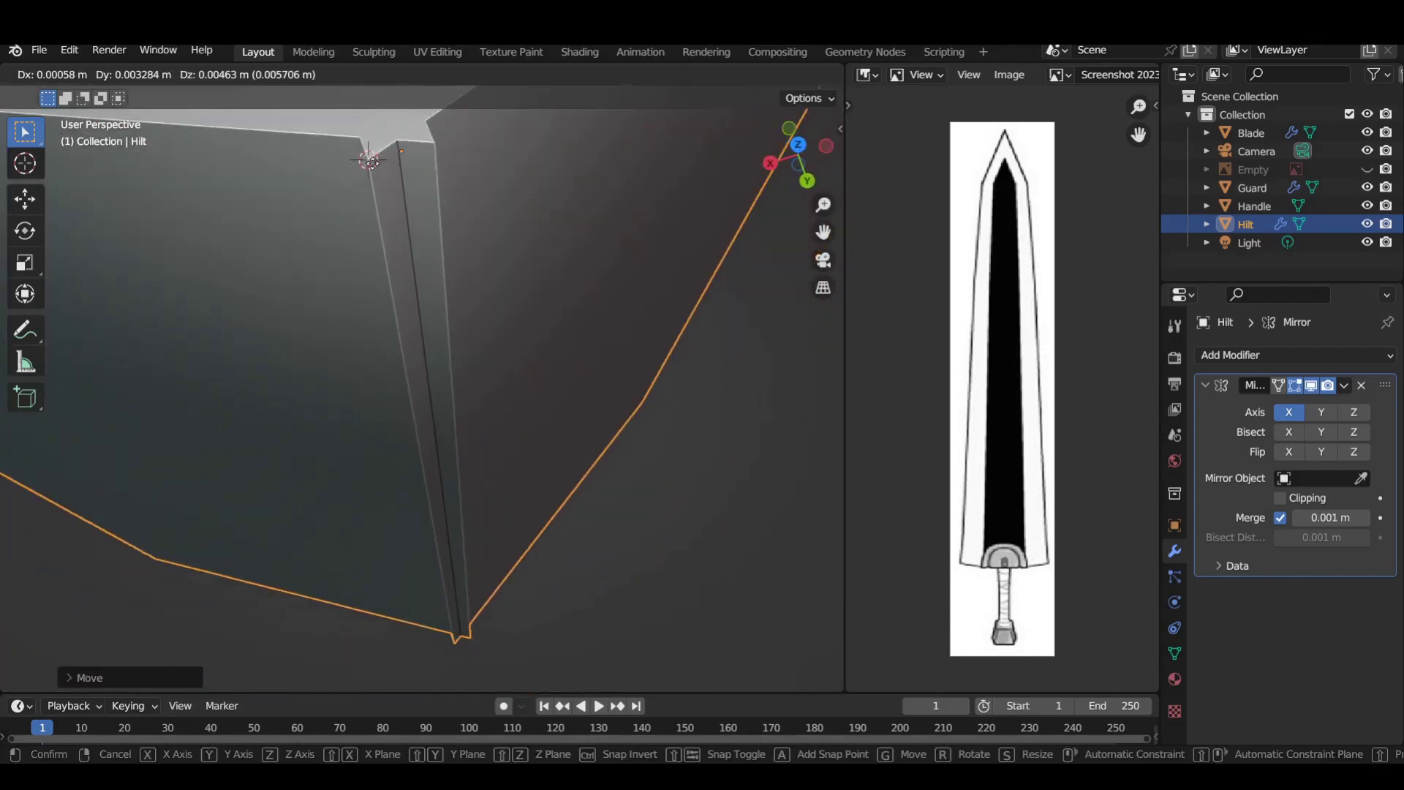
right_click(314, 191)
left_click(512, 233)
scroll(512, 232, "down", 5)
- Enlarge the Hilt, then taper its faces in Edit Mode into a pommel shape
key("s")
left_click(413, 497)
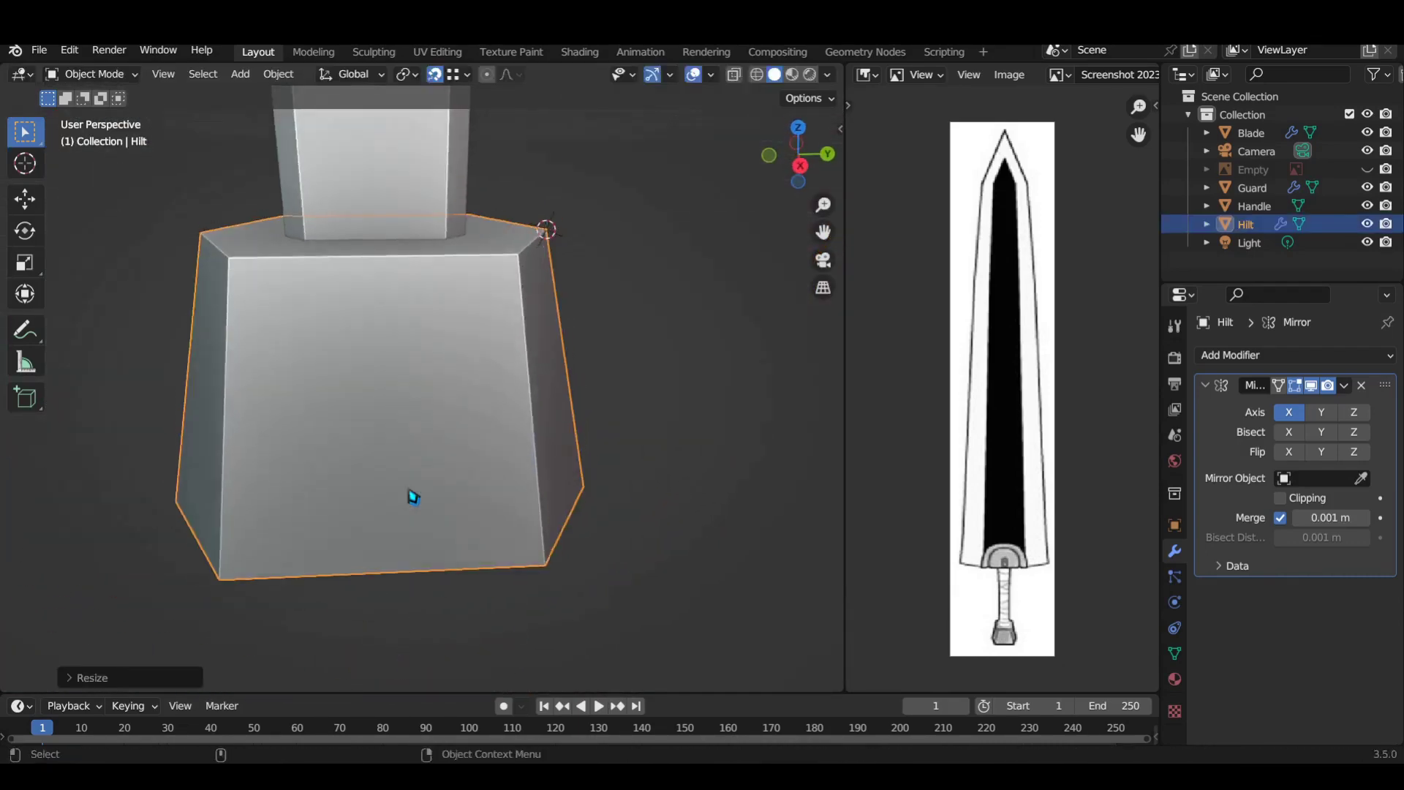
key("Tab")
key("s")
right_click(592, 466)
left_click(374, 255)
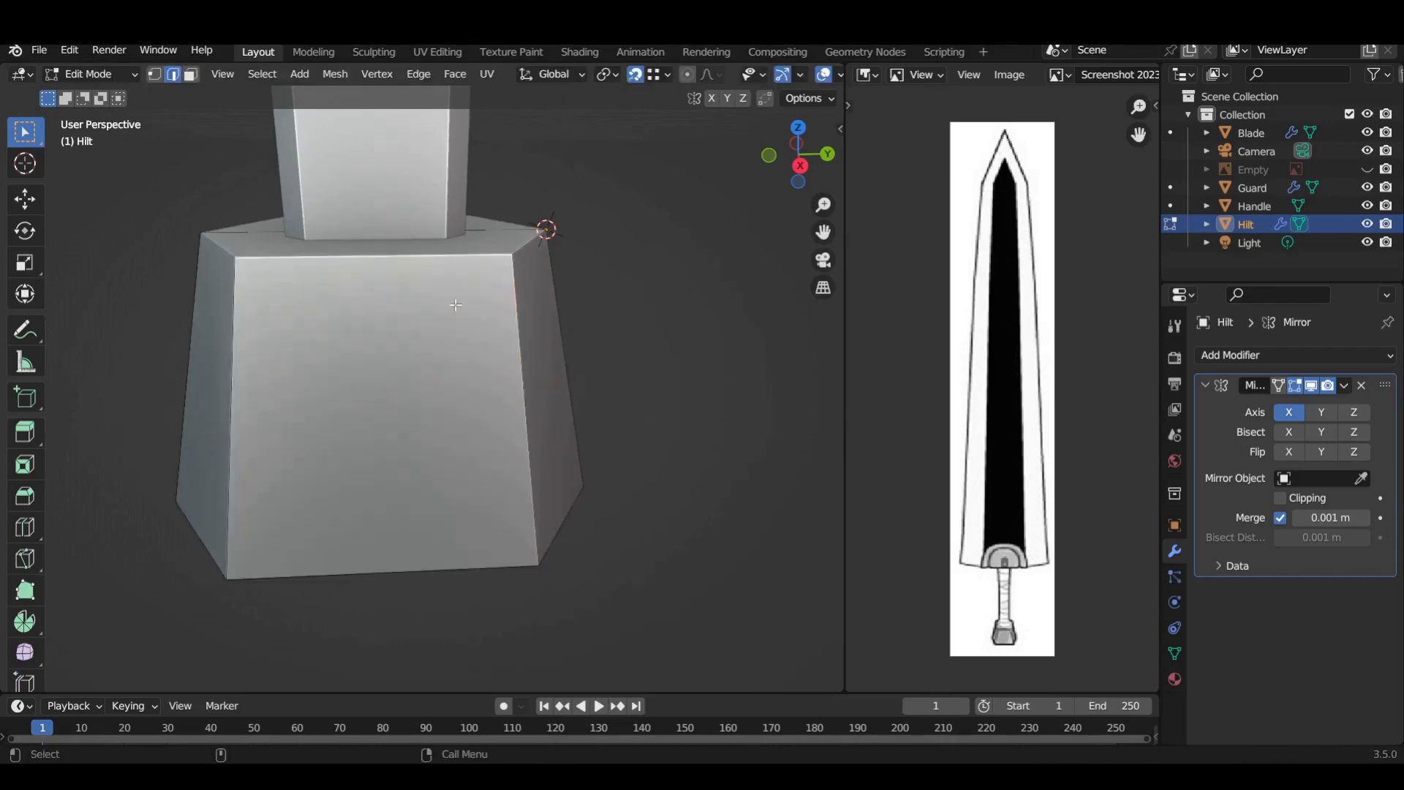
key("s")
left_click(642, 339)
scroll(454, 361, "down", 5)
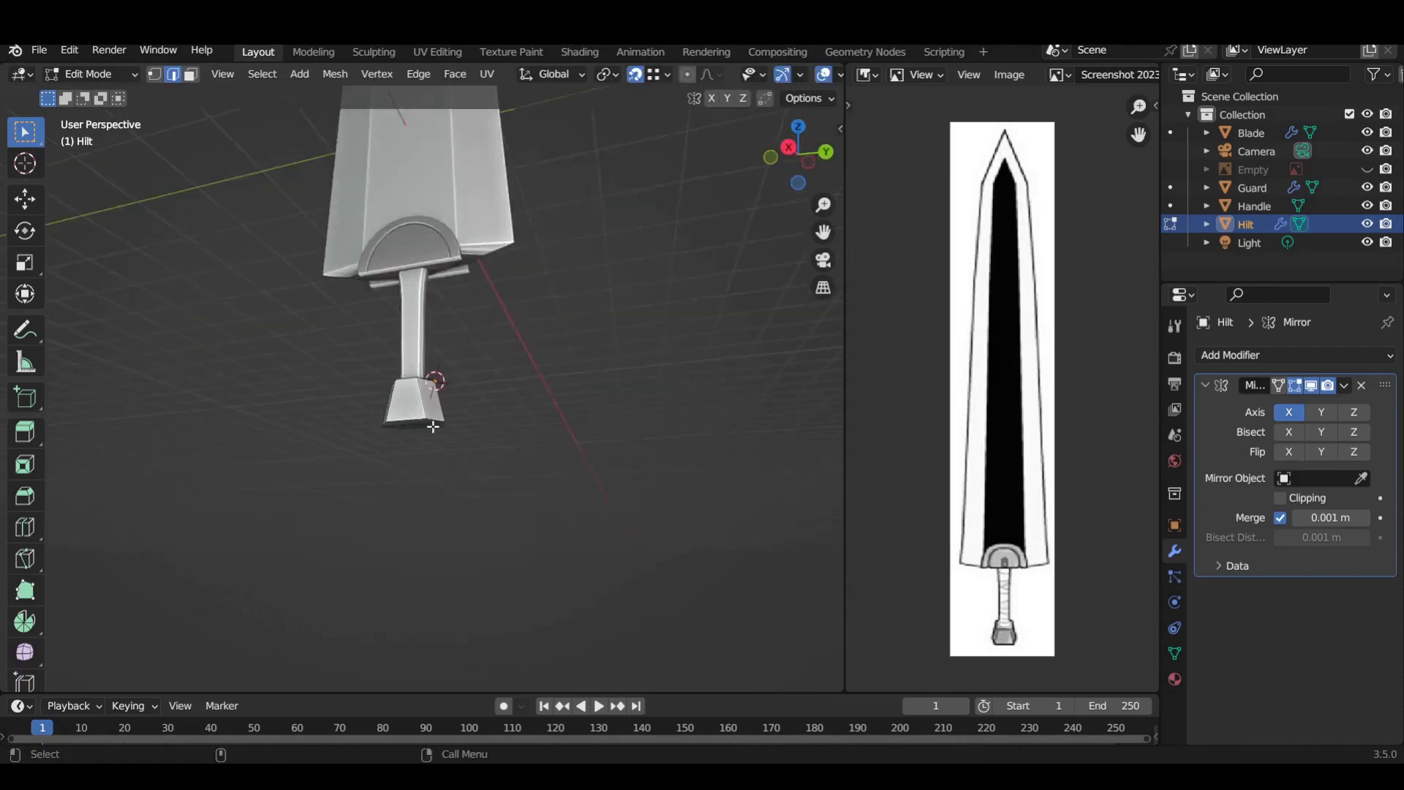
key("Tab")
- Open the Hilt's origin options, then dismiss them and deselect the Hilt
scroll(439, 457, "up", 4)
right_click(476, 431)
mouse_move(332, 428)
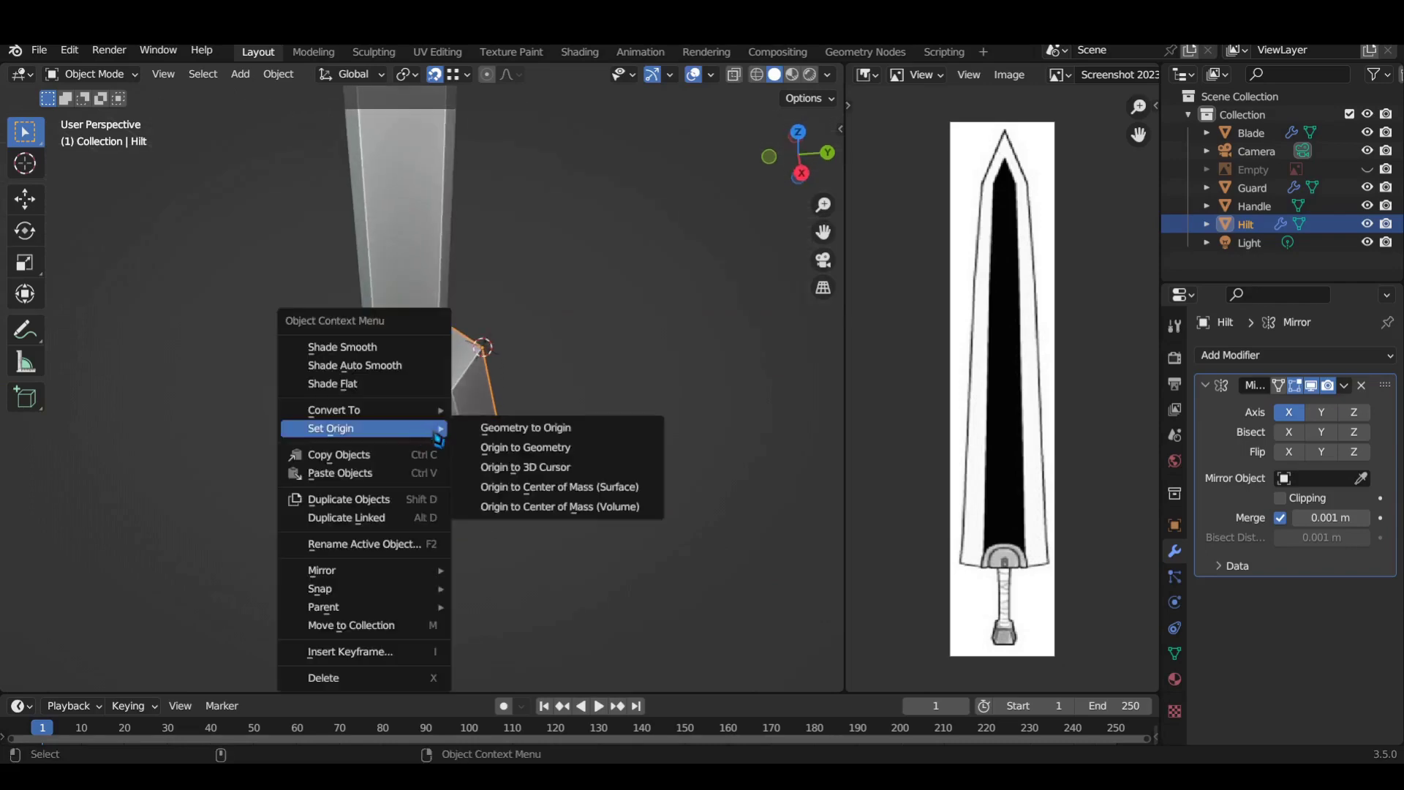
left_click(595, 443)
scroll(508, 511, "down", 5)
scroll(463, 466, "down", 3)
left_click(463, 465)
scroll(446, 438, "up", 3)
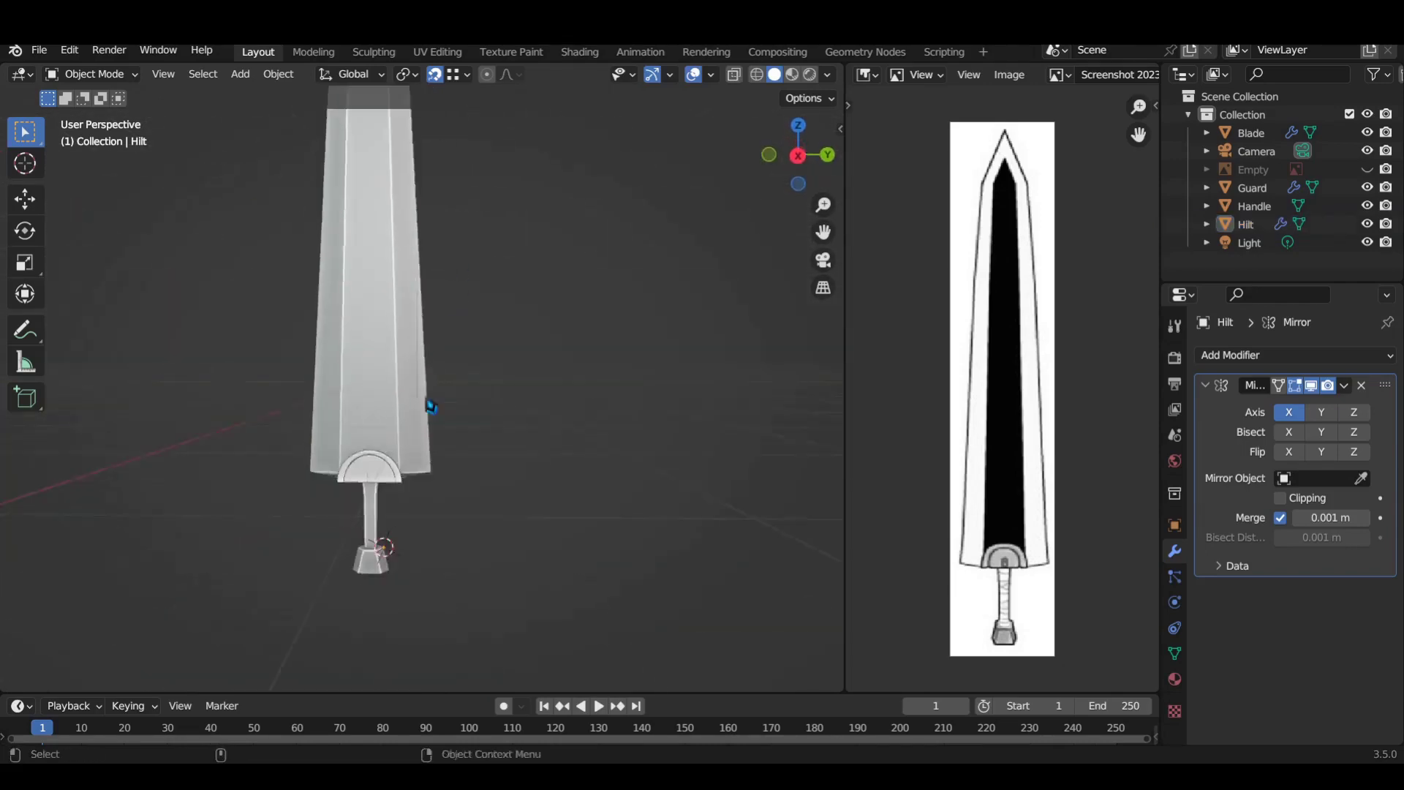
scroll(526, 360, "up", 4)
- Move the Guard's mirrored geometry along X in Edit Mode
middle_click_drag(527, 361, 370, 429)
left_click(370, 429)
key("Tab")
scroll(253, 432, "up", 3)
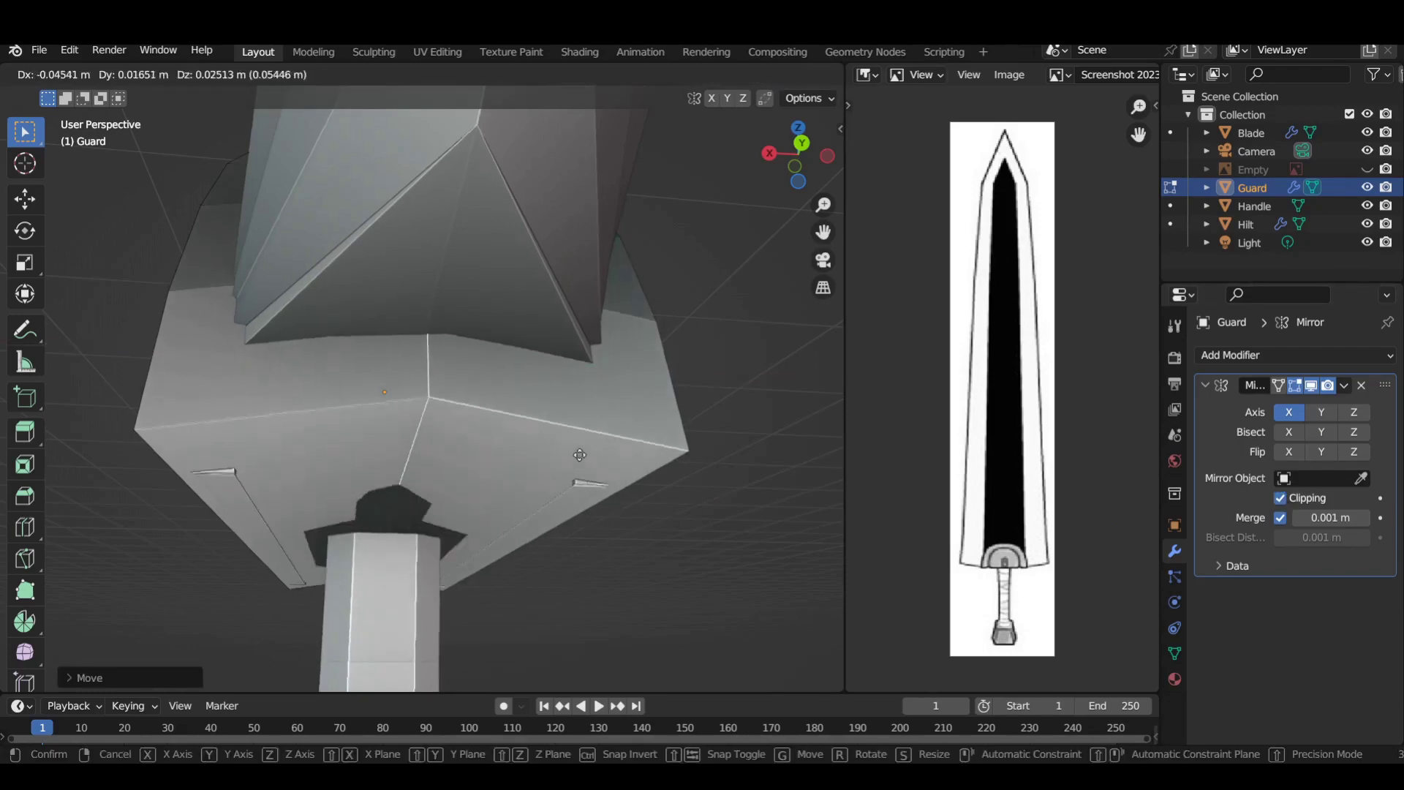
left_click(618, 474)
- Orbit around the sword to inspect the blade tip and the guard from below
middle_click_drag(618, 475, 604, 536)
scroll(512, 534, "down", 3)
middle_click_drag(423, 533, 536, 592)
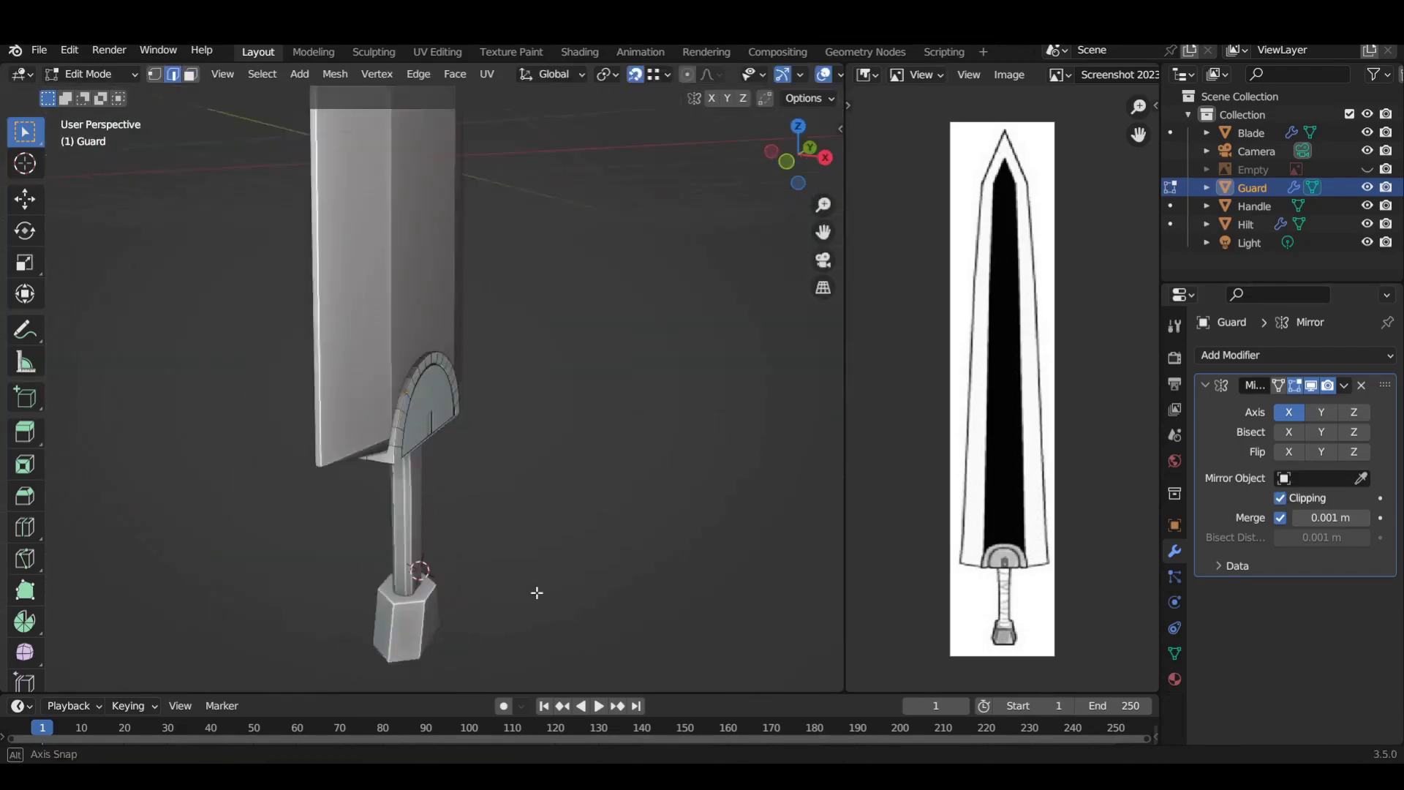
scroll(362, 372, "down", 3)
scroll(518, 420, "up", 3)
mouse_move(518, 421)
middle_mouse_down("shift")
mouse_move(367, 263)
mouse_move(460, 413)
mouse_move(558, 439)
mouse_move(485, 495)
middle_mouse_up("shift")
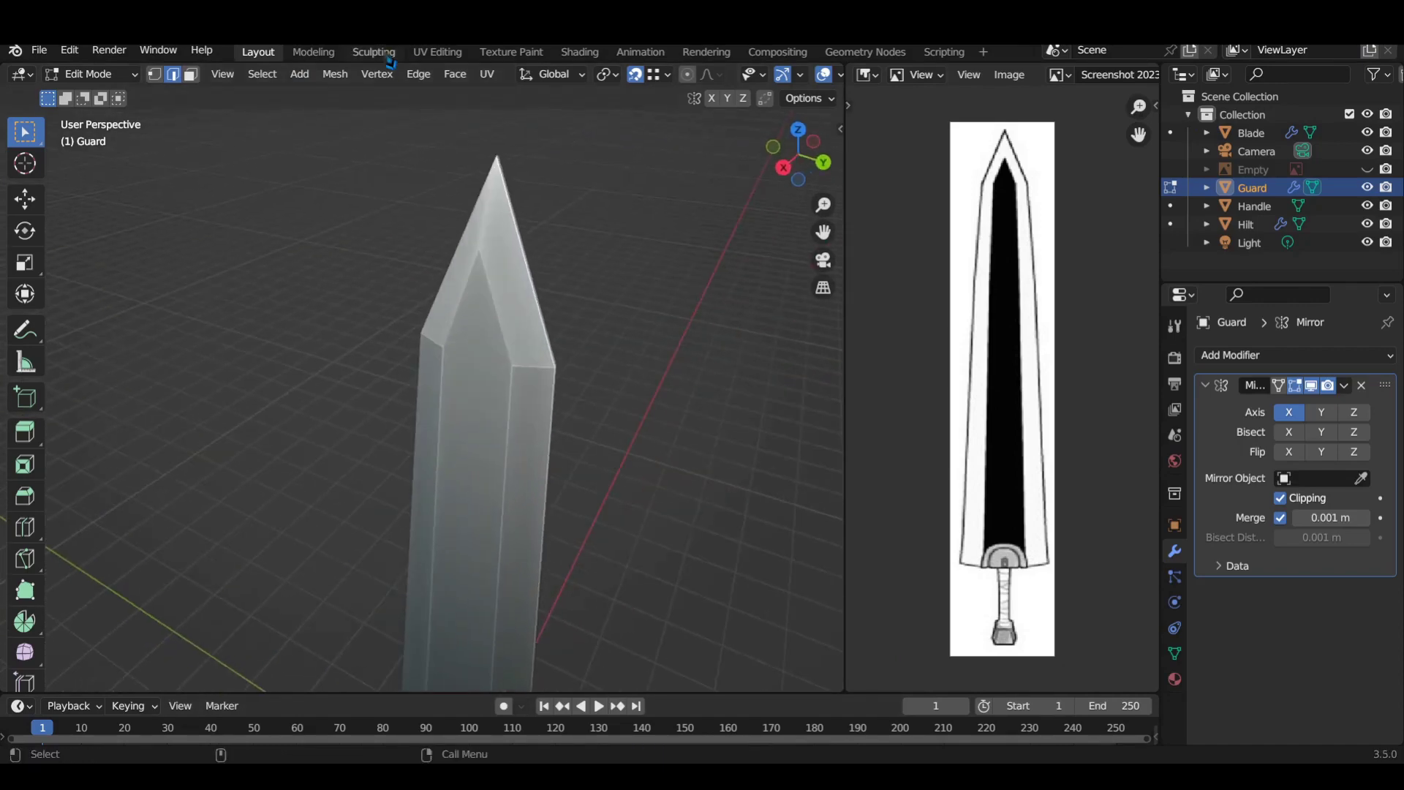
scroll(486, 495, "down", 3)
scroll(426, 617, "up", 5)
mouse_move(425, 616)
middle_mouse_down()
mouse_move(323, 562)
mouse_move(420, 486)
mouse_move(437, 434)
middle_mouse_up()
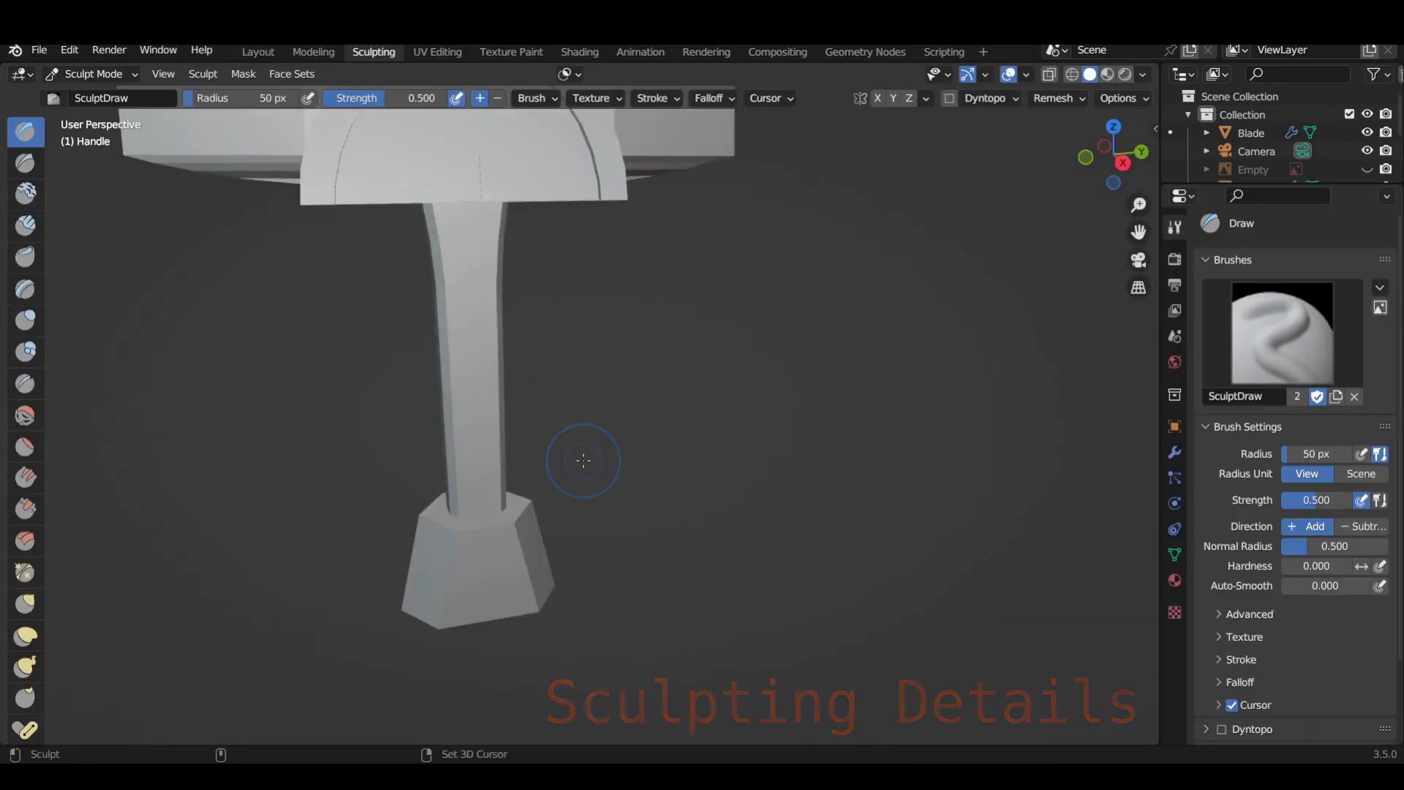
- Change the voxel size in the Handle's remesh settings
scroll(471, 326, "up", 3)
middle_click_drag(417, 383, 634, 491)
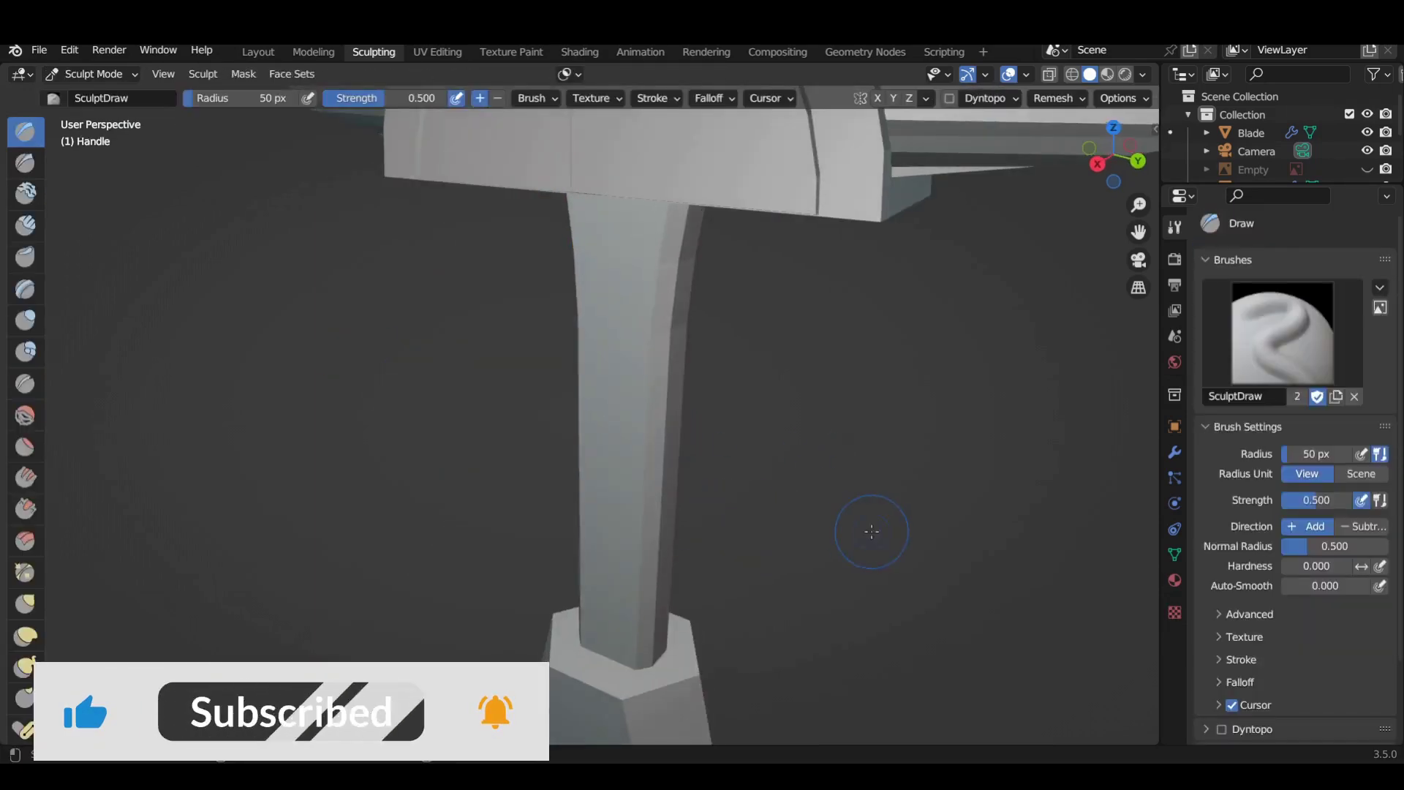
left_click(1058, 98)
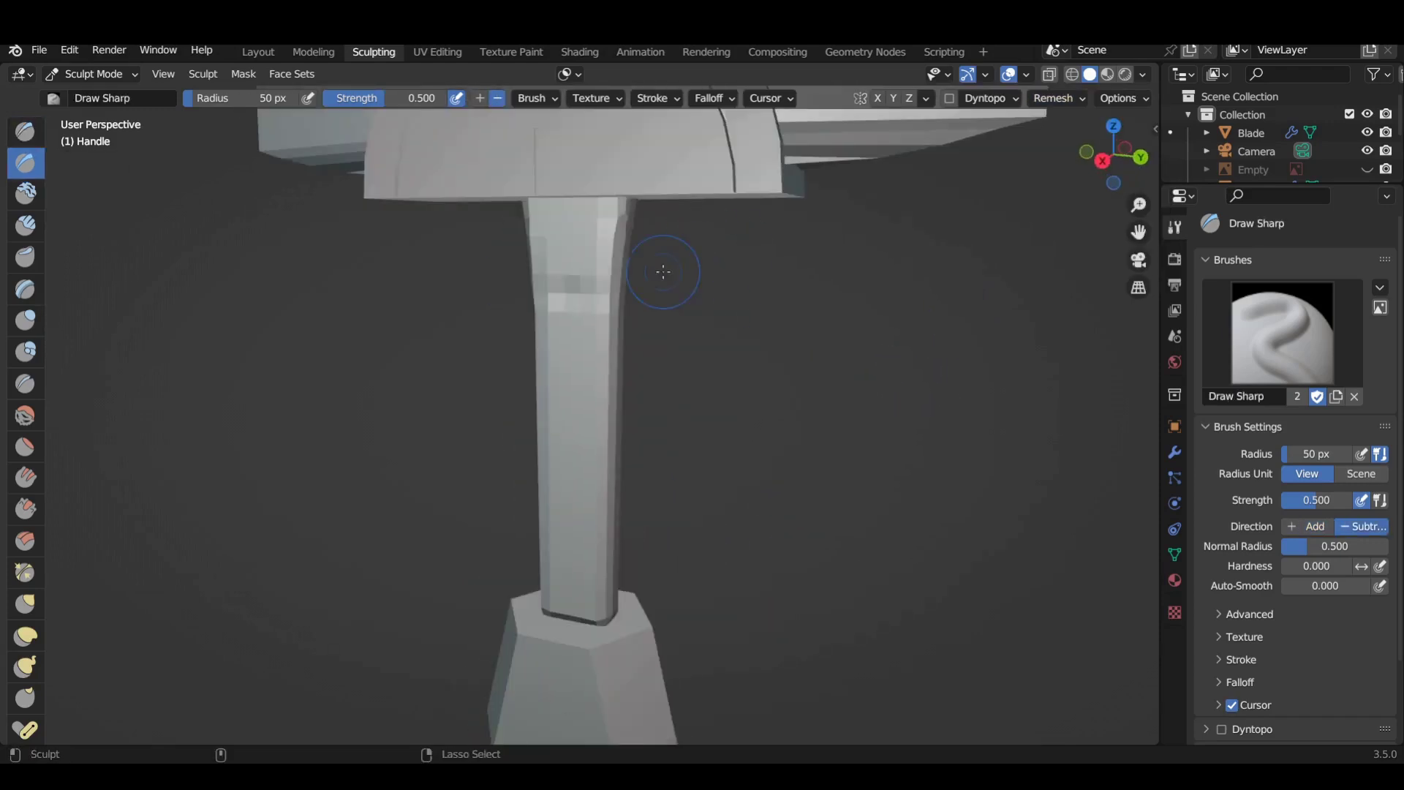
left_click(1058, 98)
double_click(1092, 133)
type("00")
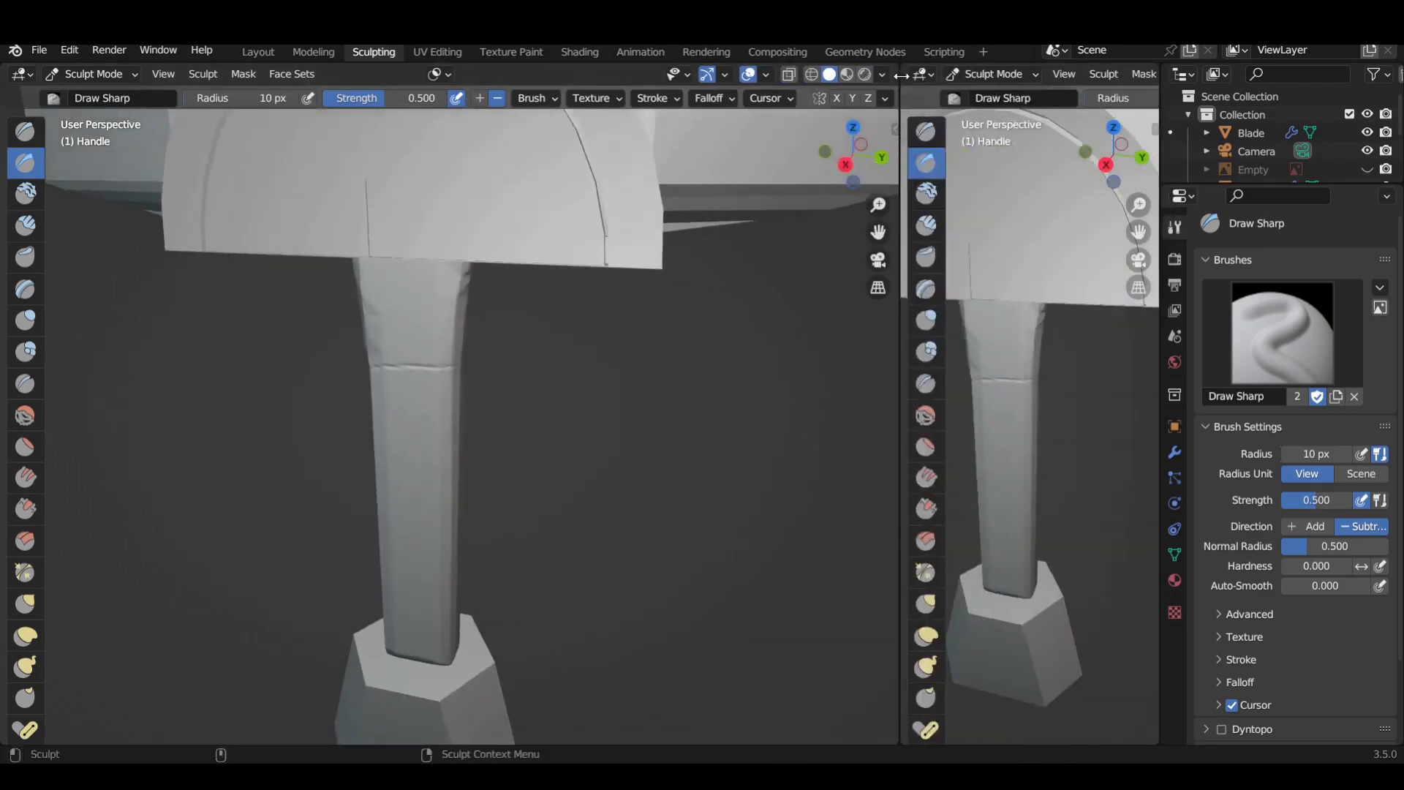
- Turn the side view into an image viewer showing the sword reference image
left_click(923, 74)
left_click(314, 128)
left_click(1115, 74)
left_click(1141, 110)
scroll(1061, 475, "down", 3)
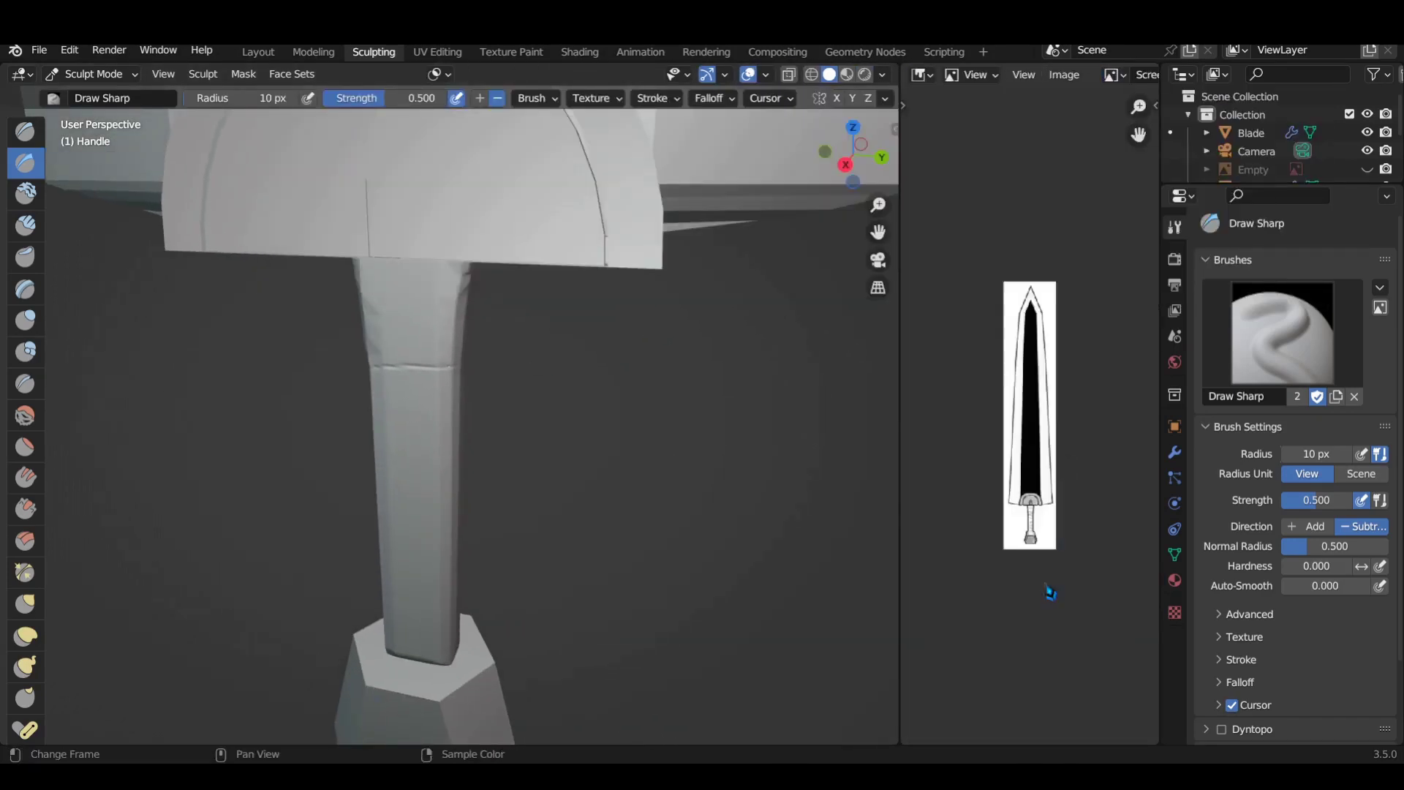
scroll(1046, 629, "up", 3)
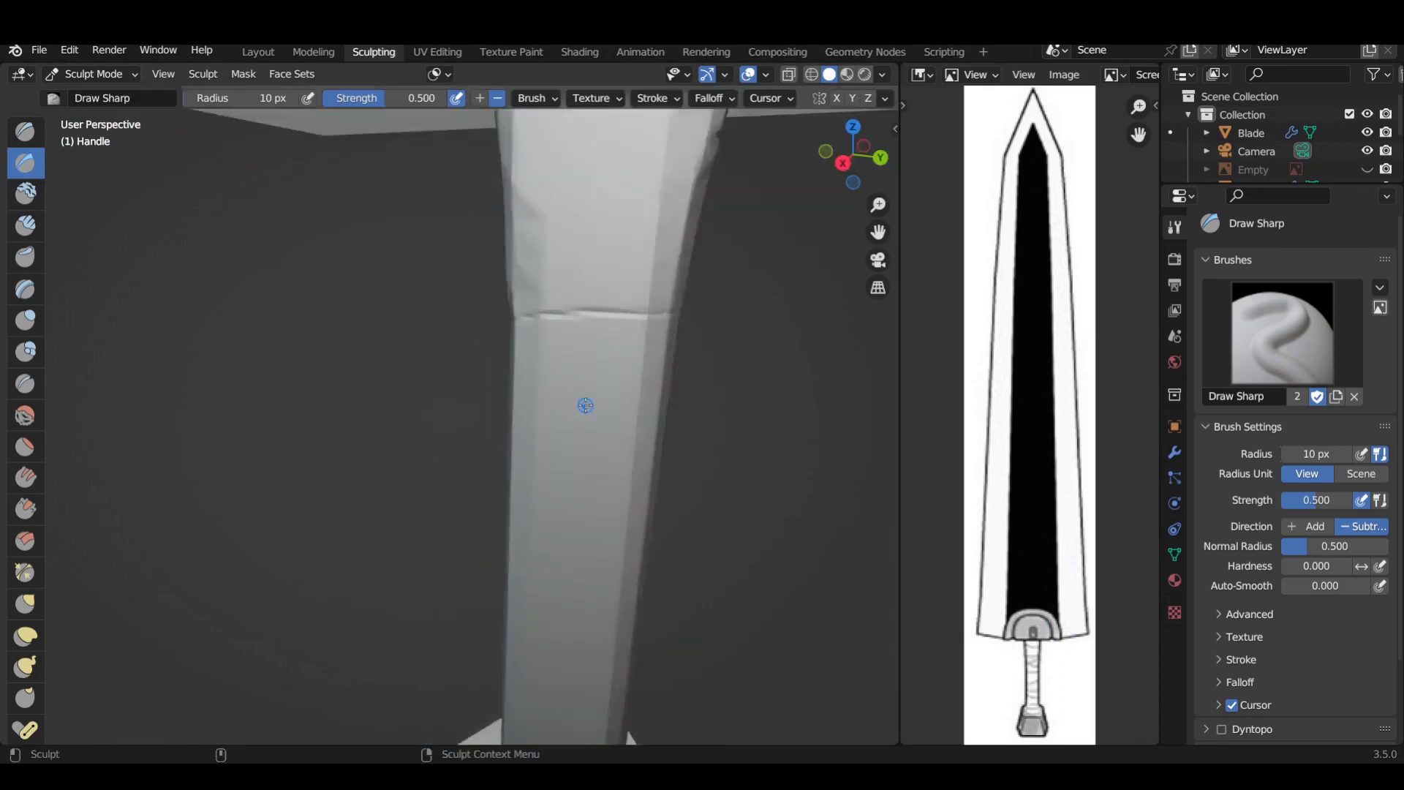
scroll(647, 93, "down", 3)
mouse_move(512, 345)
middle_mouse_down()
mouse_move(703, 371)
mouse_move(548, 315)
middle_mouse_up()
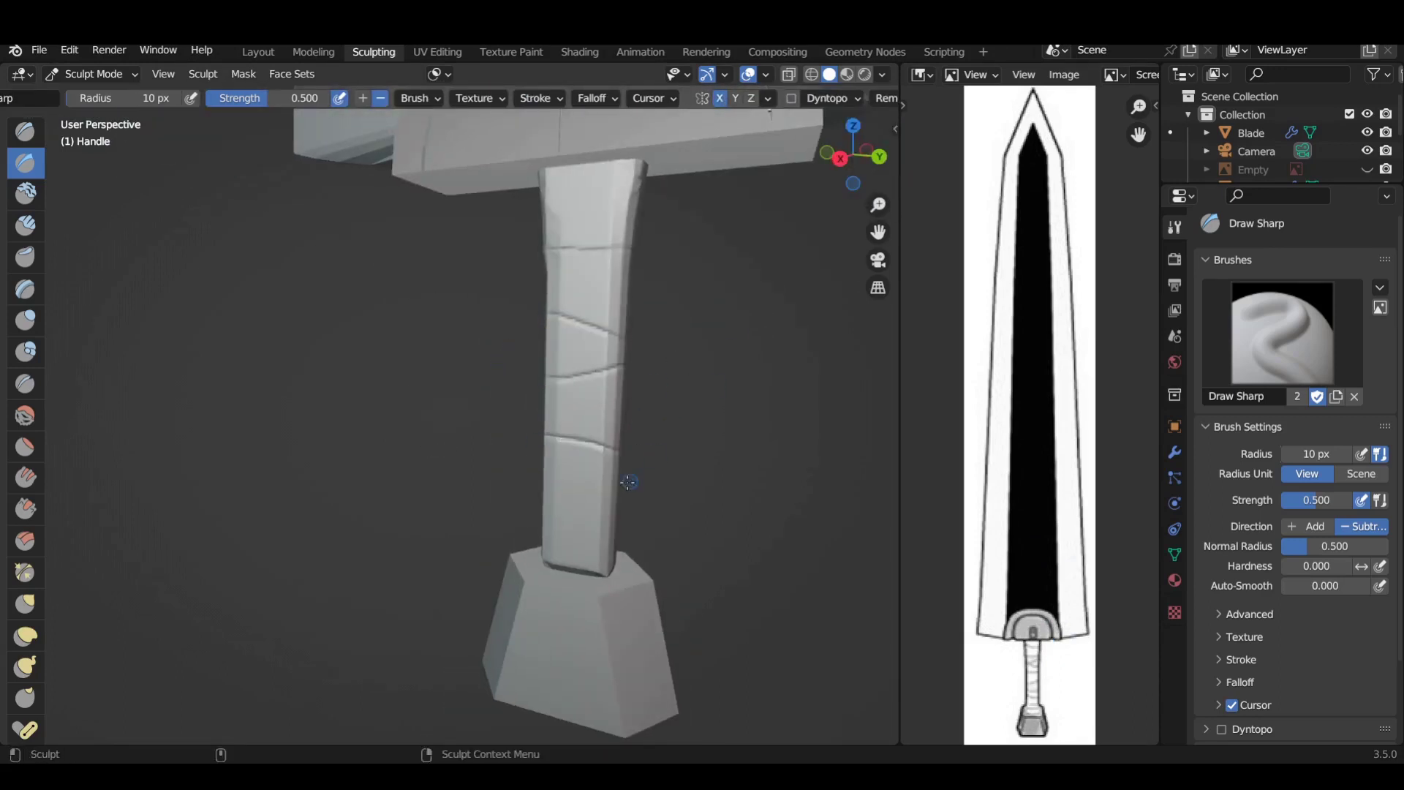
- Build a clay collar atop the handle with a 43 px Clay Strips brush
mouse_move(577, 521)
middle_mouse_down()
mouse_move(659, 524)
mouse_move(607, 571)
middle_mouse_up()
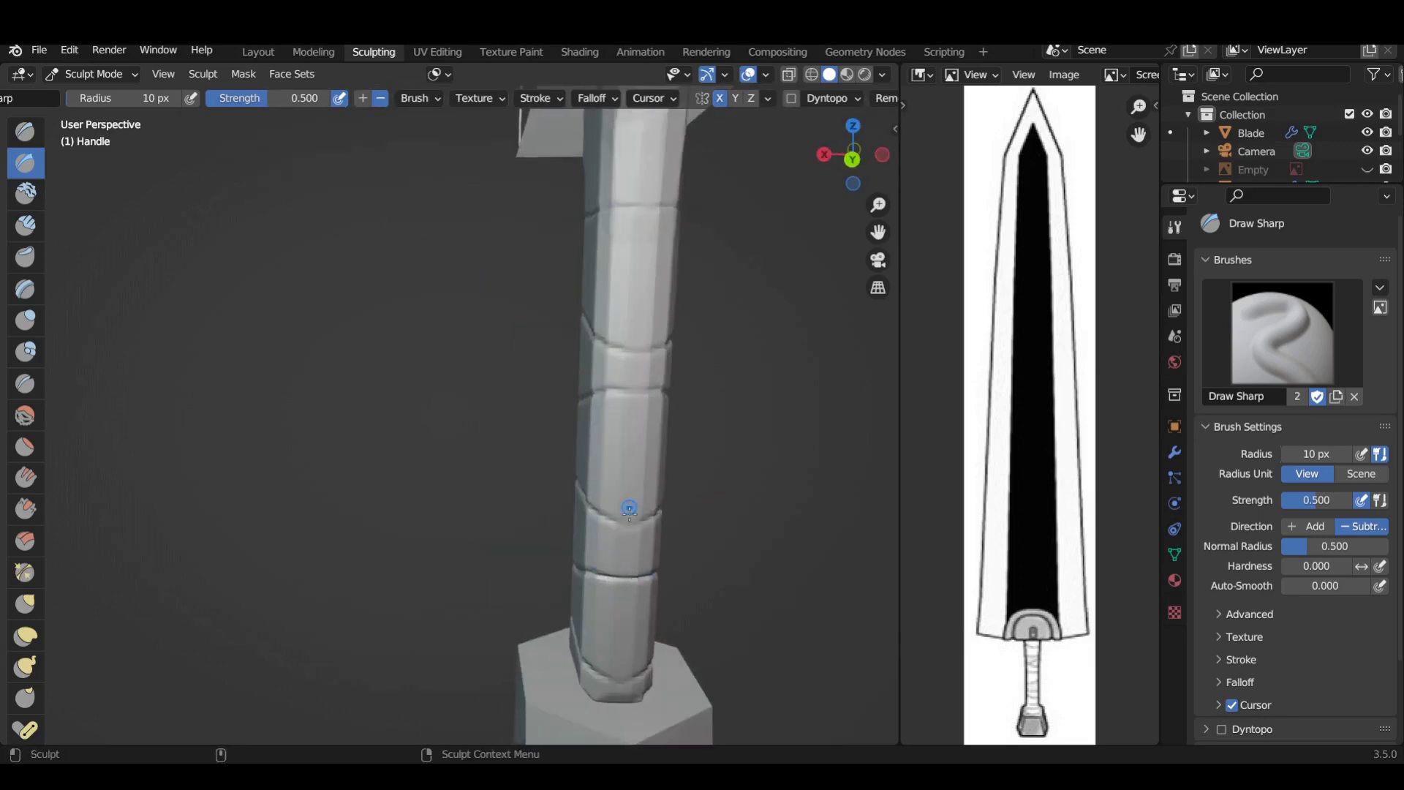
mouse_move(633, 204)
middle_mouse_down()
mouse_move(573, 313)
mouse_move(565, 447)
middle_mouse_up()
key("c")
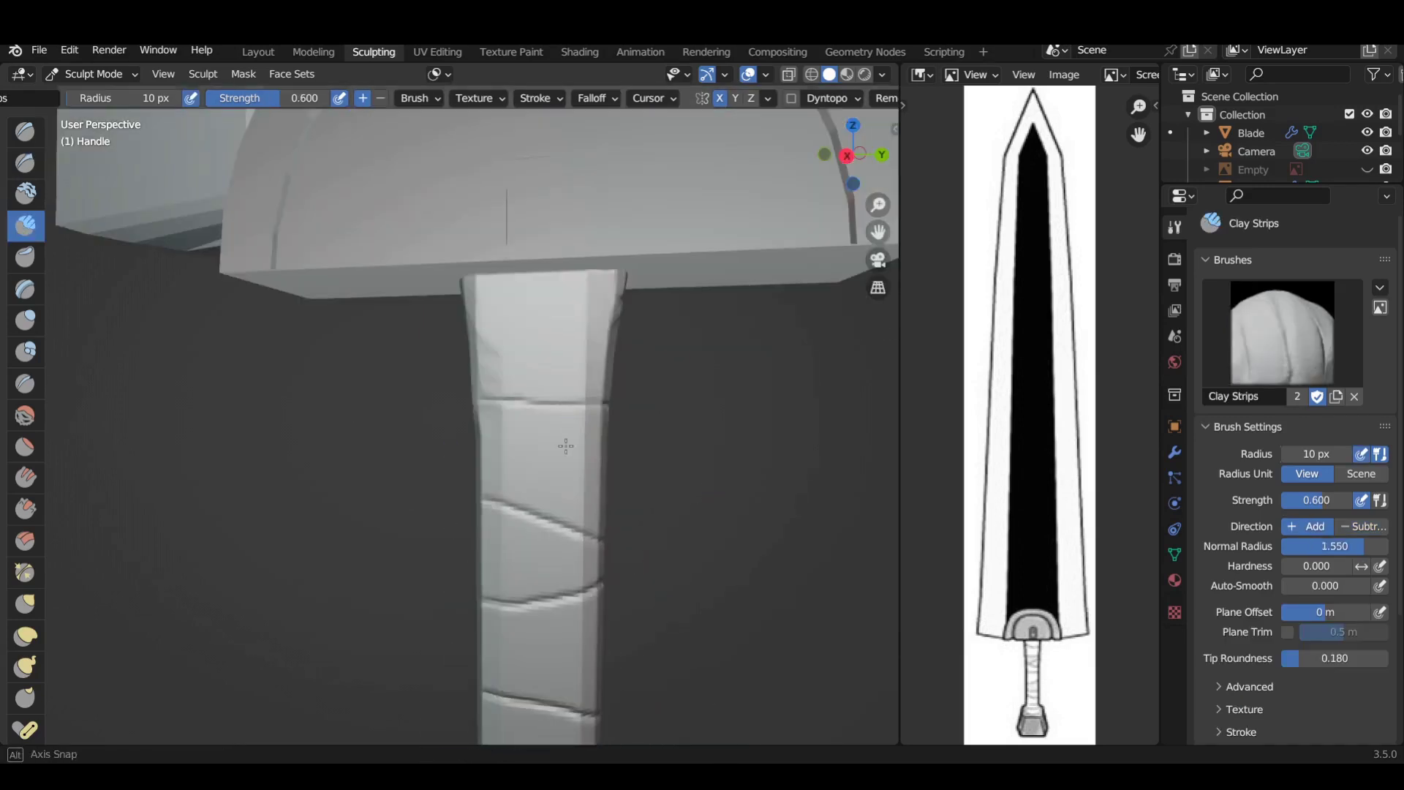
key("f")
left_click(541, 351)
key("shift+f")
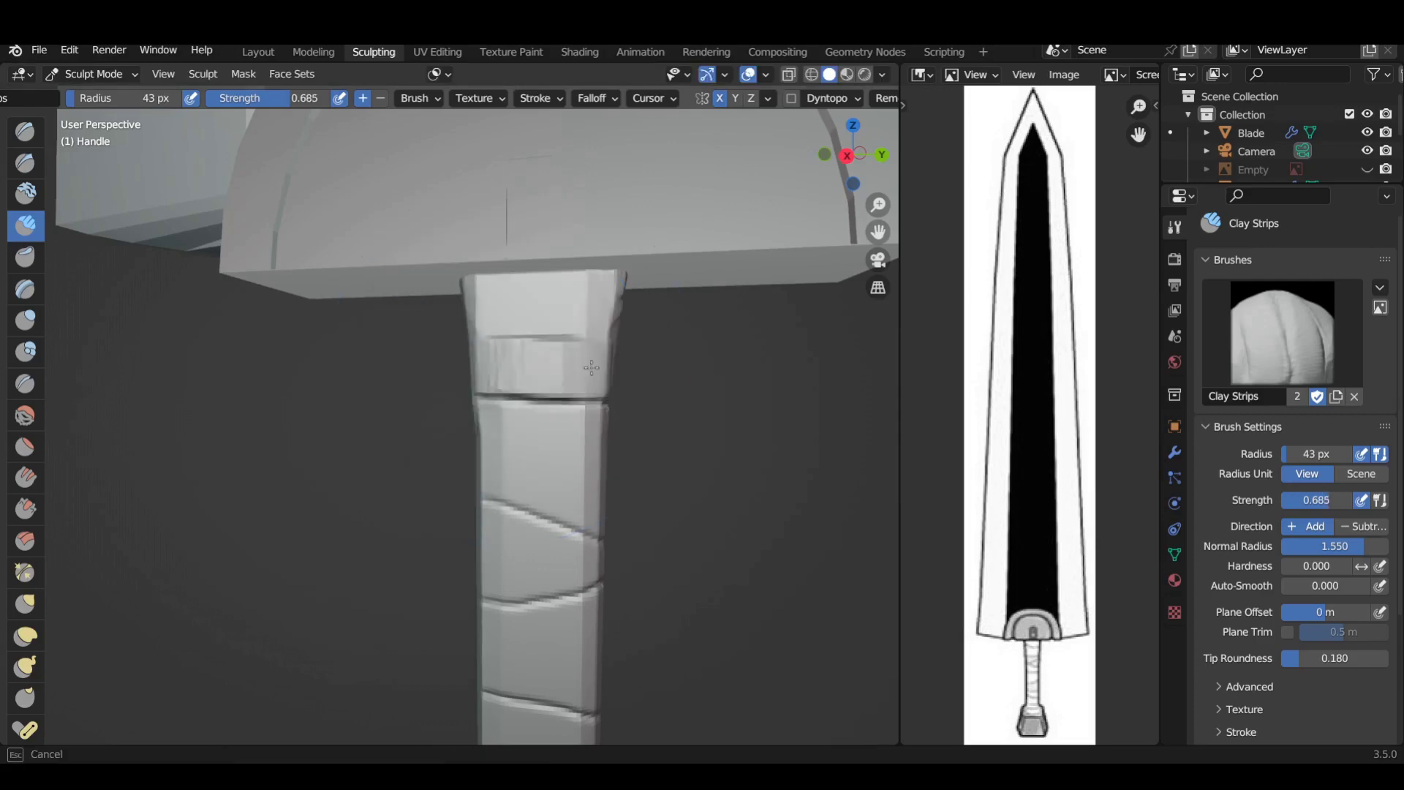
middle_click_drag(512, 358, 556, 308)
left_click_drag(512, 308, 648, 335)
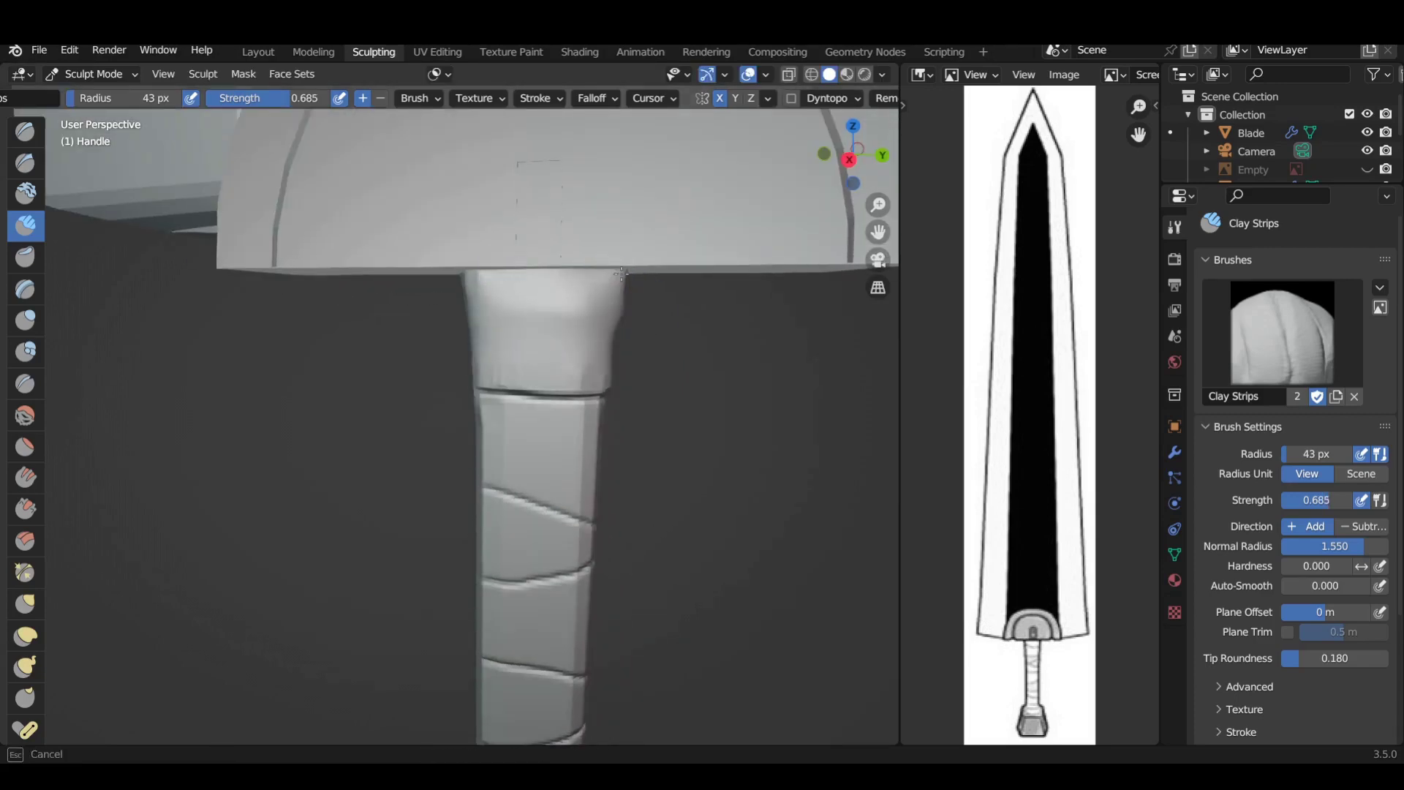
- Add a raised clay band across the handle with a 28 px, 0.219-strength brush
middle_click_drag(621, 274, 441, 354)
mouse_move(551, 298)
middle_mouse_down()
mouse_move(674, 291)
mouse_move(31, 172)
middle_mouse_up()
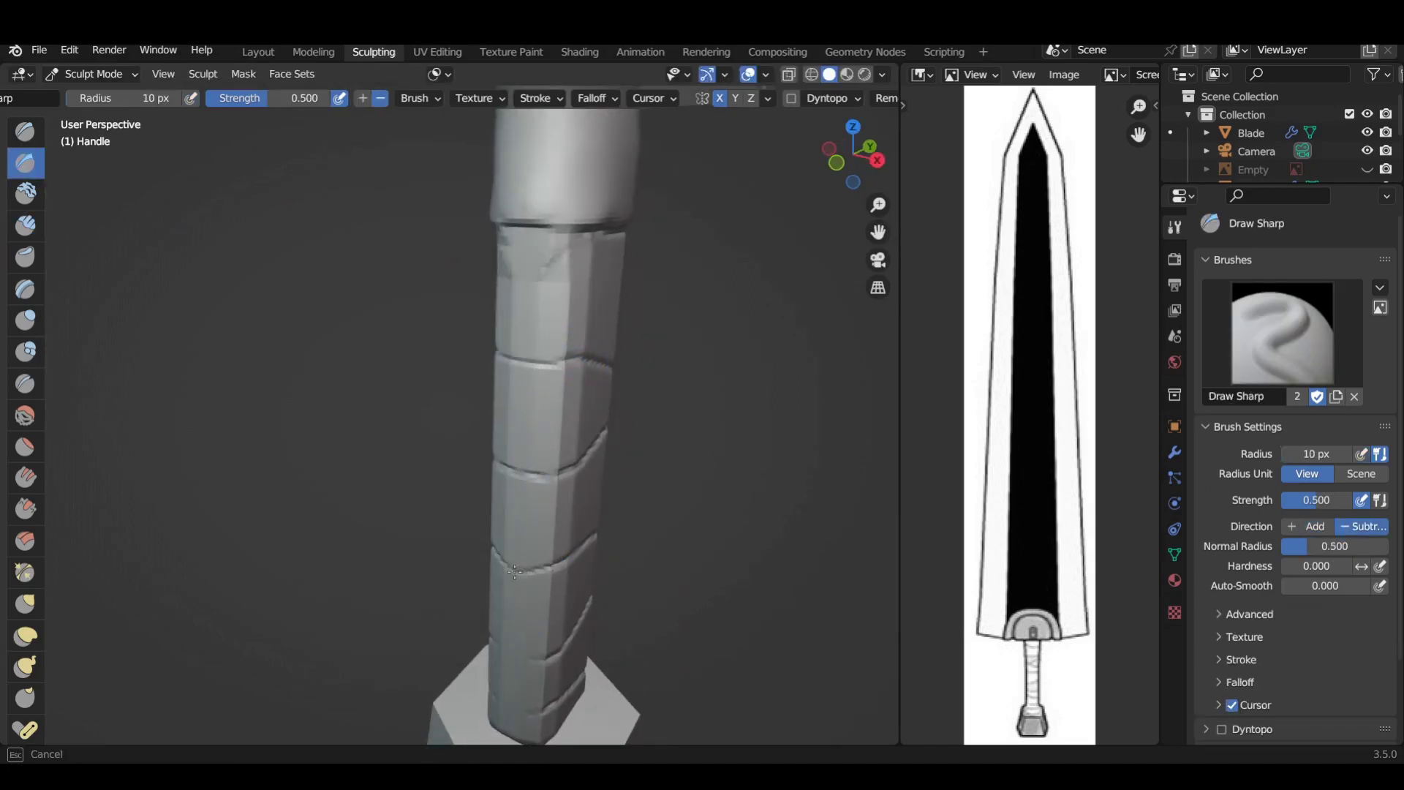
mouse_move(506, 718)
middle_mouse_down()
mouse_move(648, 546)
mouse_move(533, 585)
middle_mouse_up()
left_click(516, 443)
key("shift+f")
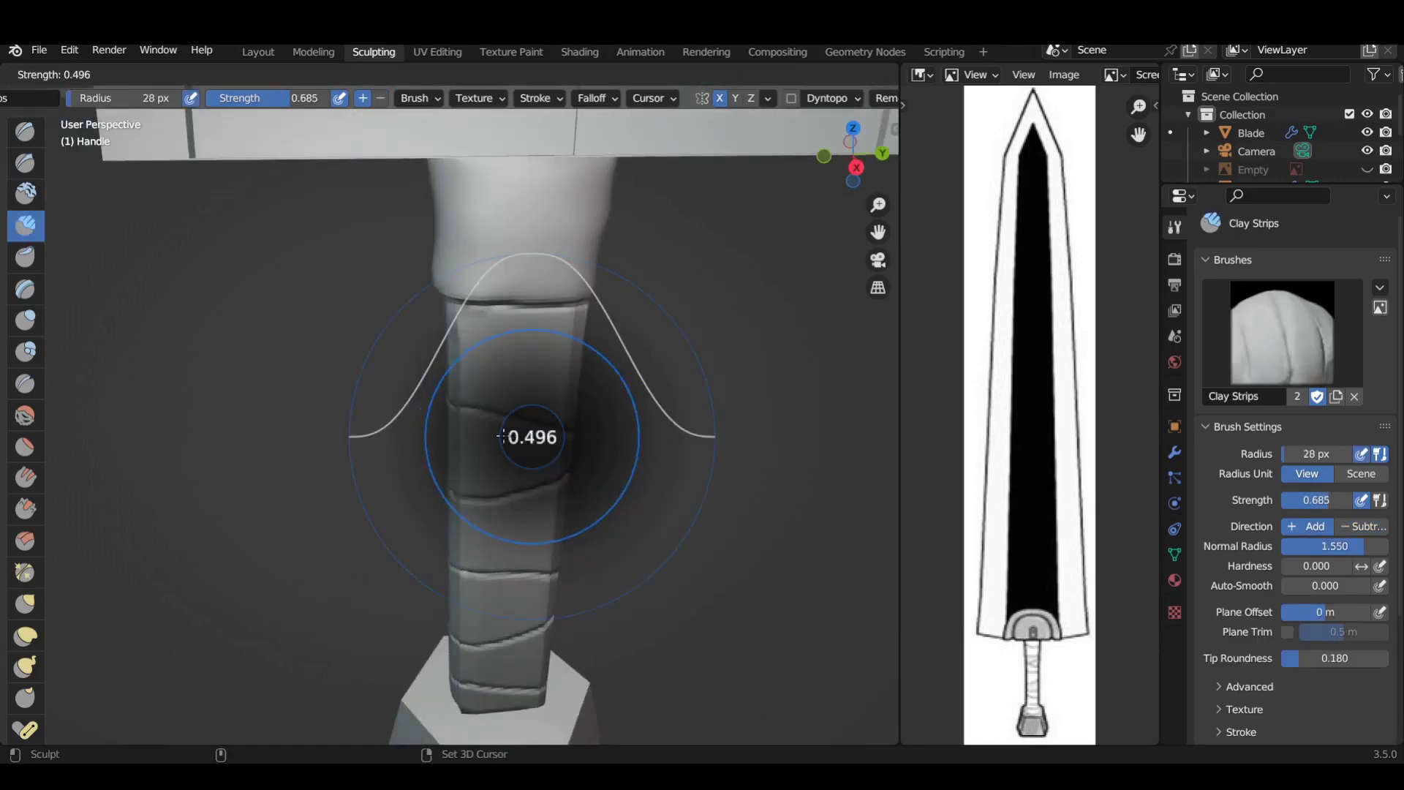
left_click_drag(541, 447, 480, 437)
- Orbit around the sculpted handle wrap, guard and blade to review the result
mouse_move(524, 453)
middle_mouse_down()
mouse_move(313, 429)
mouse_move(502, 463)
mouse_move(456, 513)
middle_mouse_up()
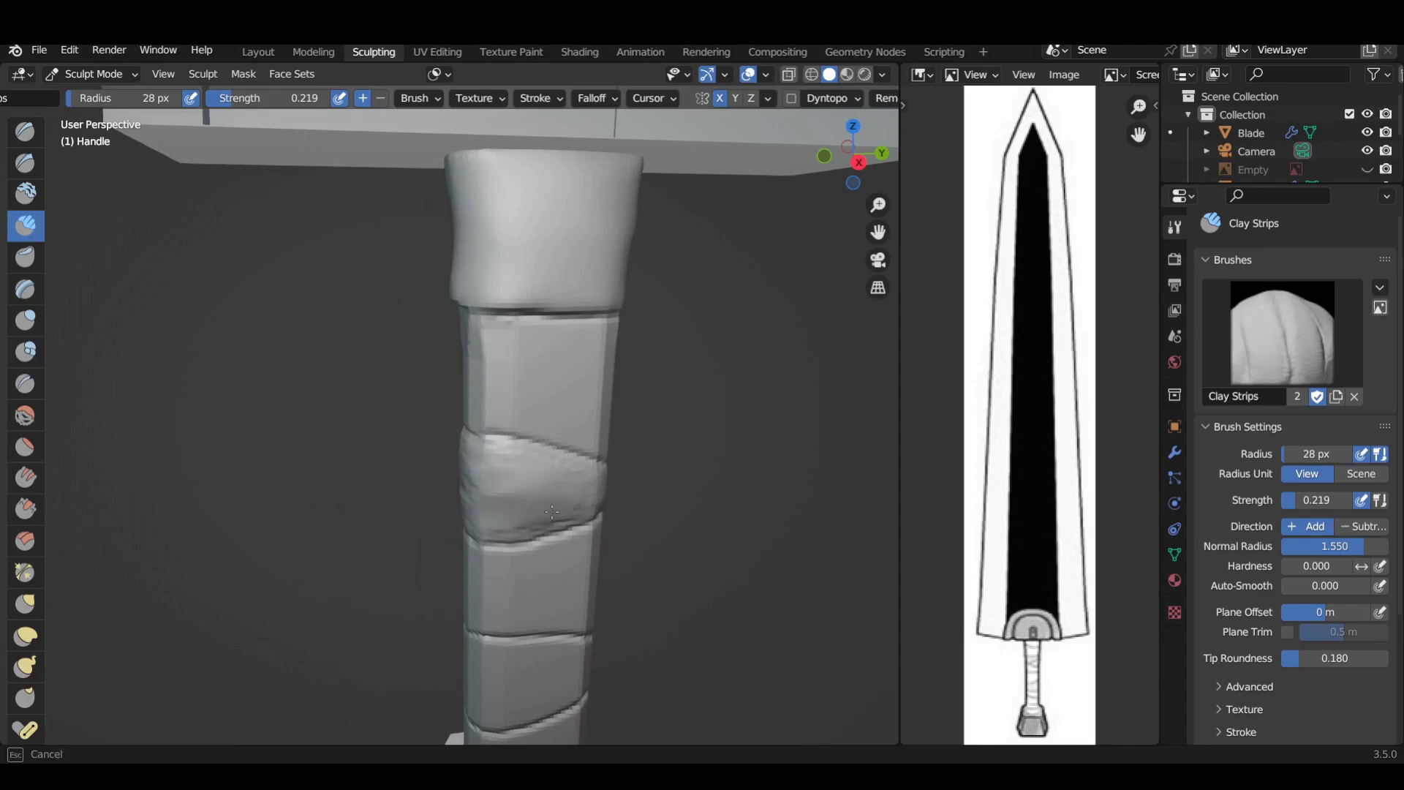
middle_click_drag(566, 512, 541, 381)
scroll(539, 366, "up", 3)
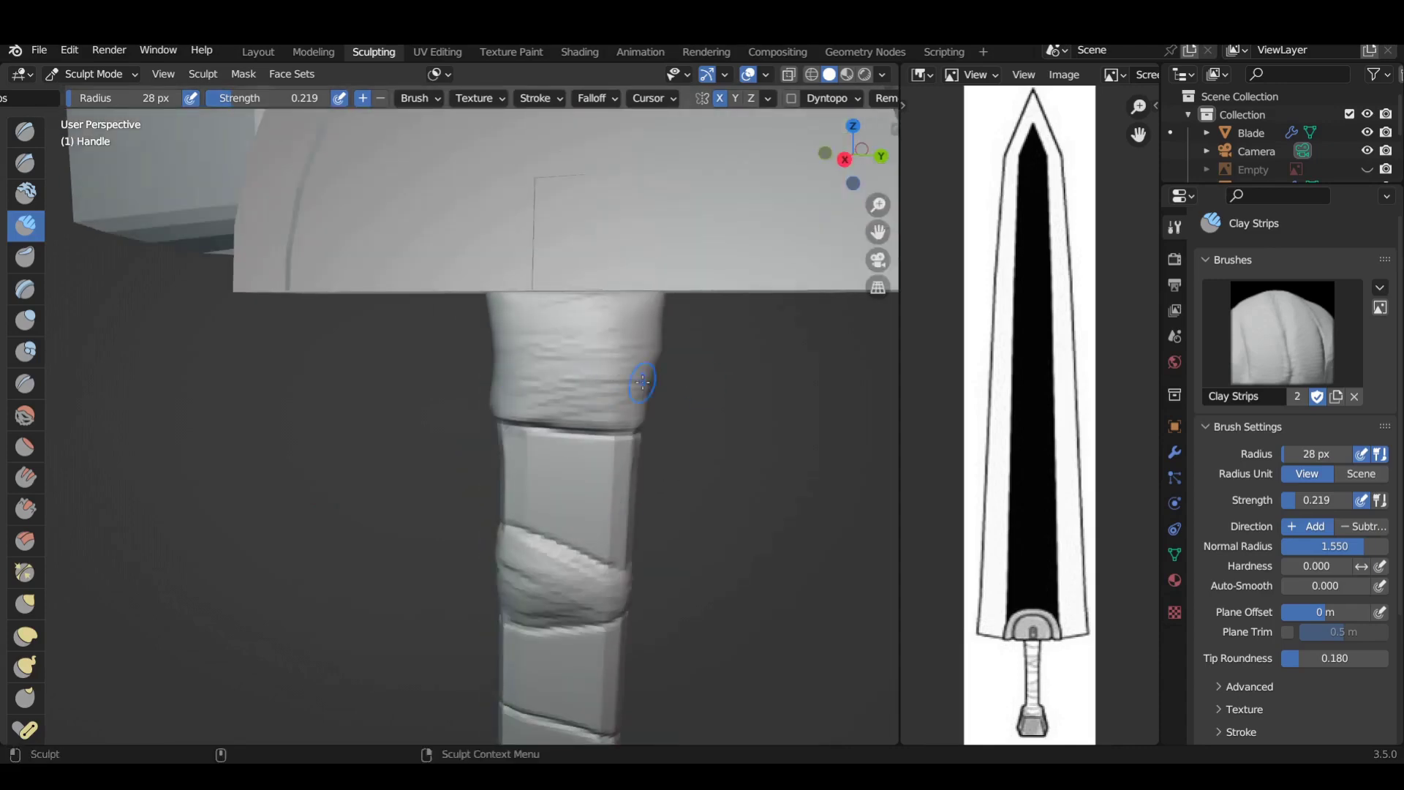
middle_click_drag(642, 380, 532, 515)
middle_click_drag(533, 447, 564, 495)
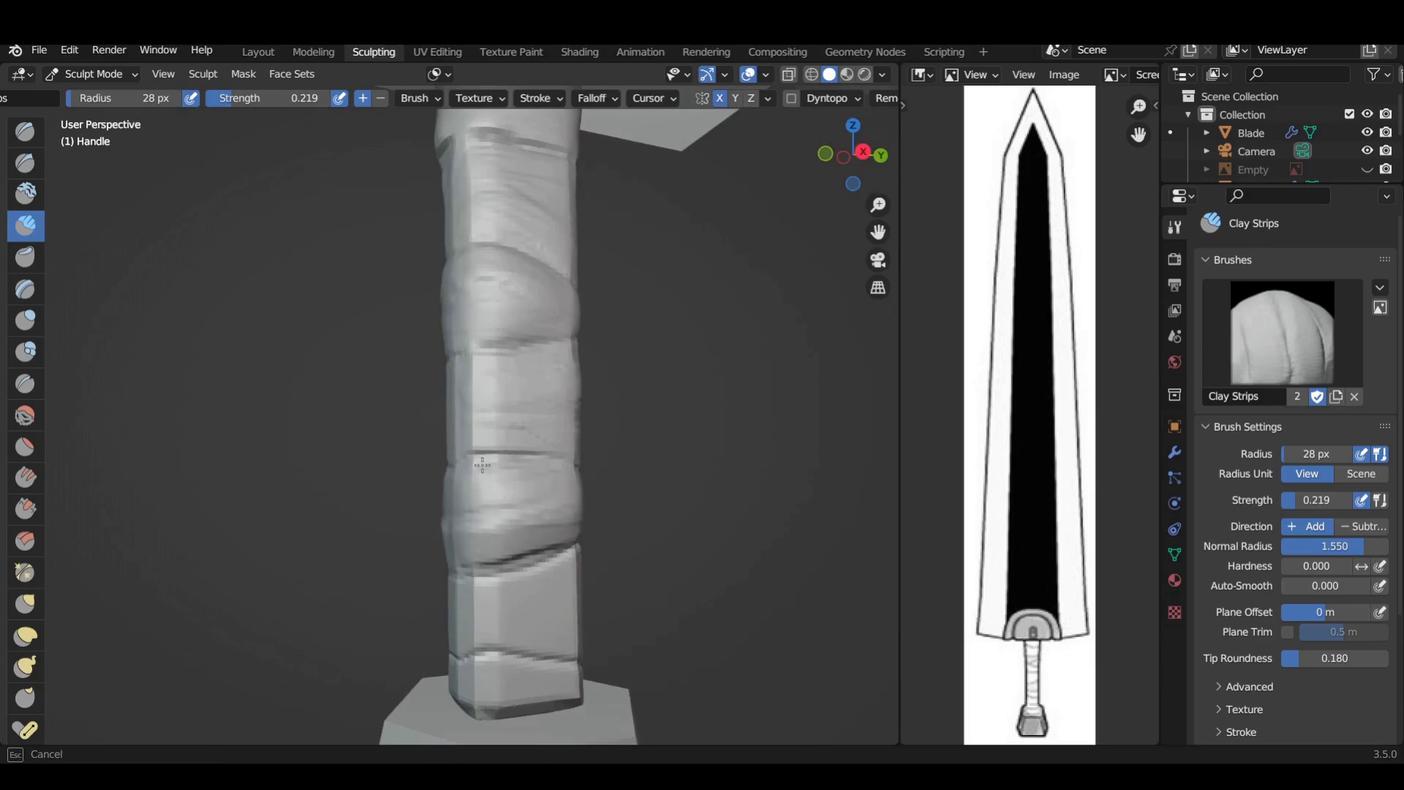
middle_click_drag(482, 465, 484, 441)
mouse_move(591, 389)
middle_mouse_down()
mouse_move(457, 528)
mouse_move(411, 611)
middle_mouse_up()
mouse_move(428, 494)
middle_mouse_down()
mouse_move(533, 526)
mouse_move(439, 474)
middle_mouse_up()
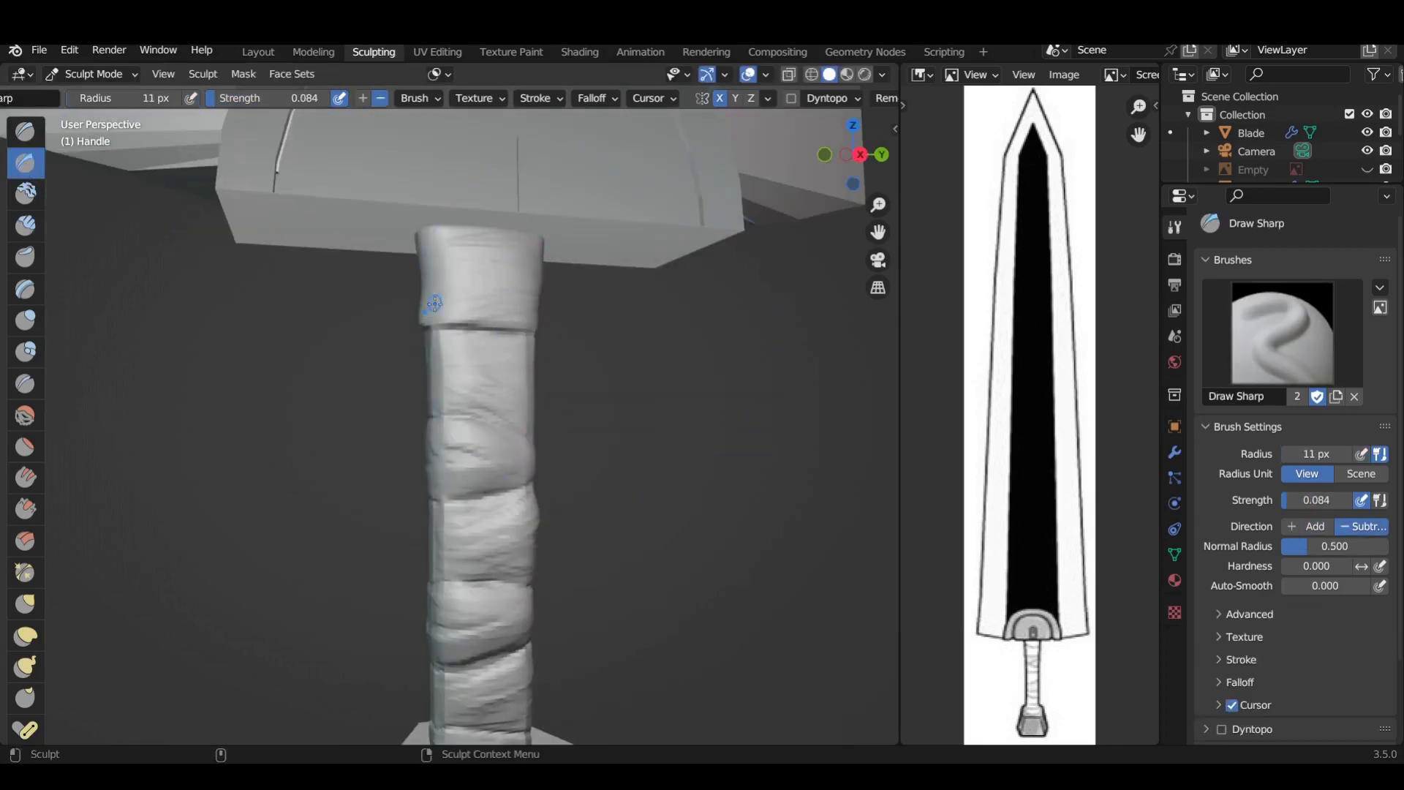
middle_click_drag(434, 303, 445, 365)
mouse_move(466, 461)
middle_mouse_down()
mouse_move(534, 438)
mouse_move(620, 511)
middle_mouse_up()
scroll(448, 581, "down", 3)
- Save the sword file and apply all transforms to the Blade object
middle_click_drag(449, 581, 476, 556)
key("ctrl+s")
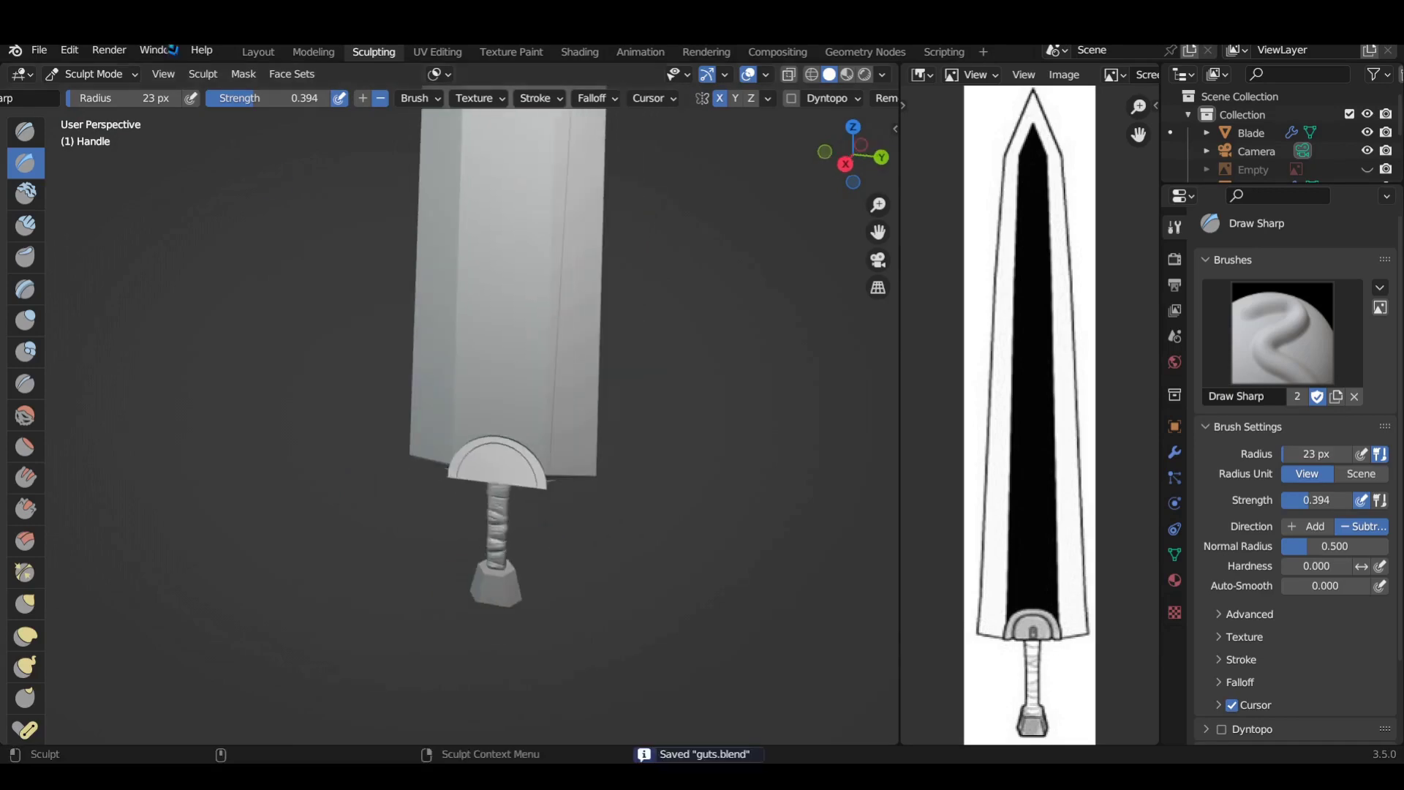
key("ctrl+Page_Up")
key("ctrl+Page_Up")
scroll(521, 323, "down", 4)
middle_click_drag(542, 524, 454, 558)
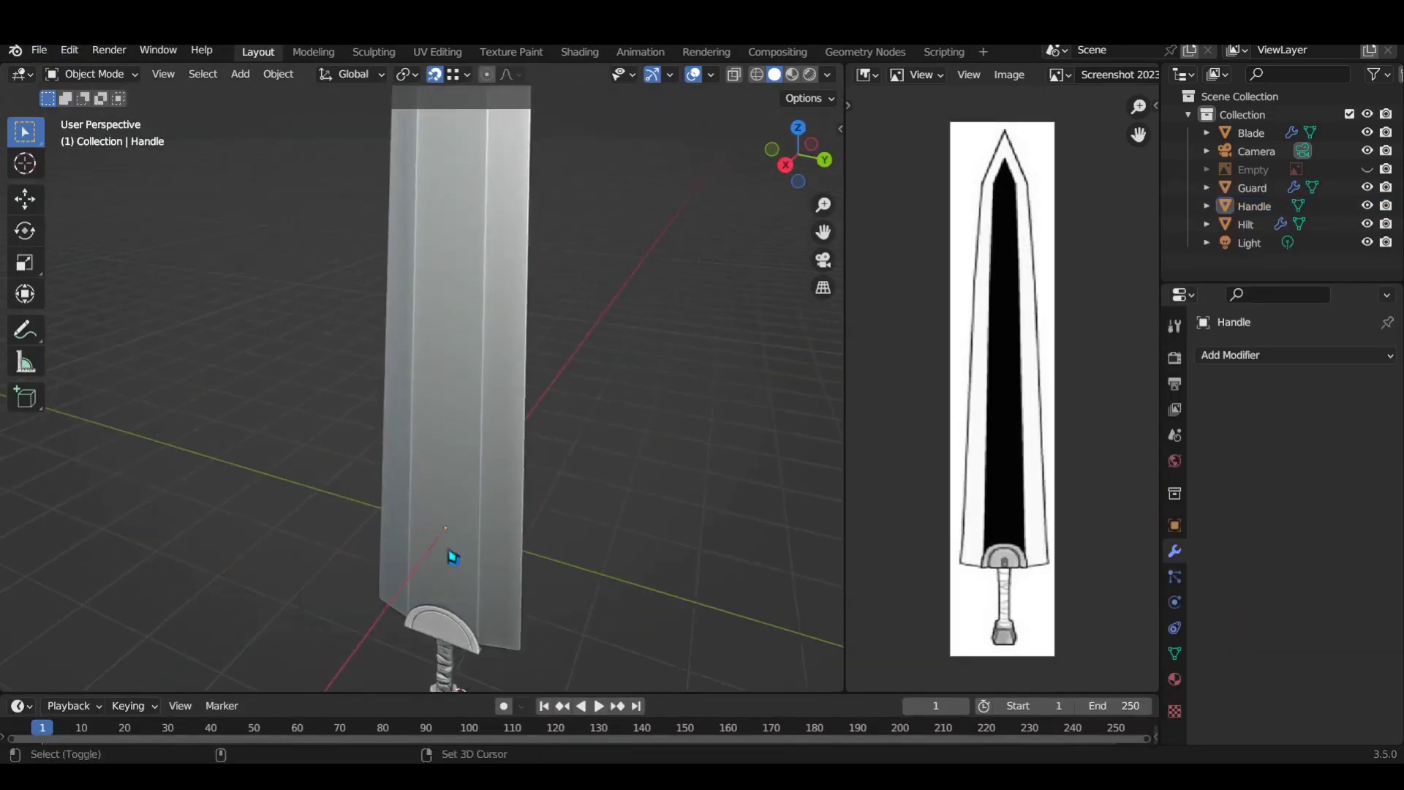
left_click(454, 558)
key("Tab")
key("Tab")
key("ctrl+a")
left_click(461, 295)
- Remesh the Blade at a 0.01 voxel size in the Sculpting workspace
left_click(374, 52)
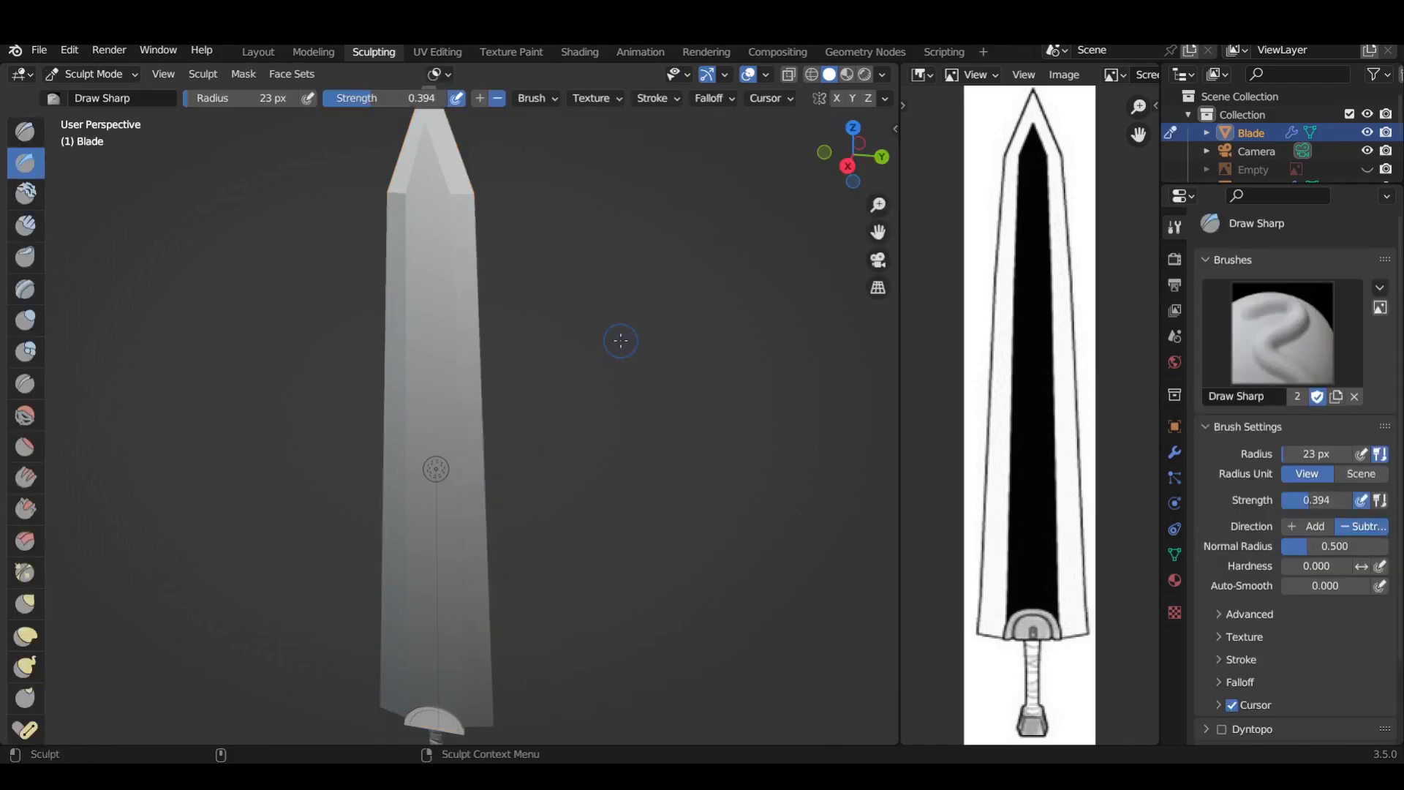
left_click(794, 98)
left_click(818, 135)
type("0.5")
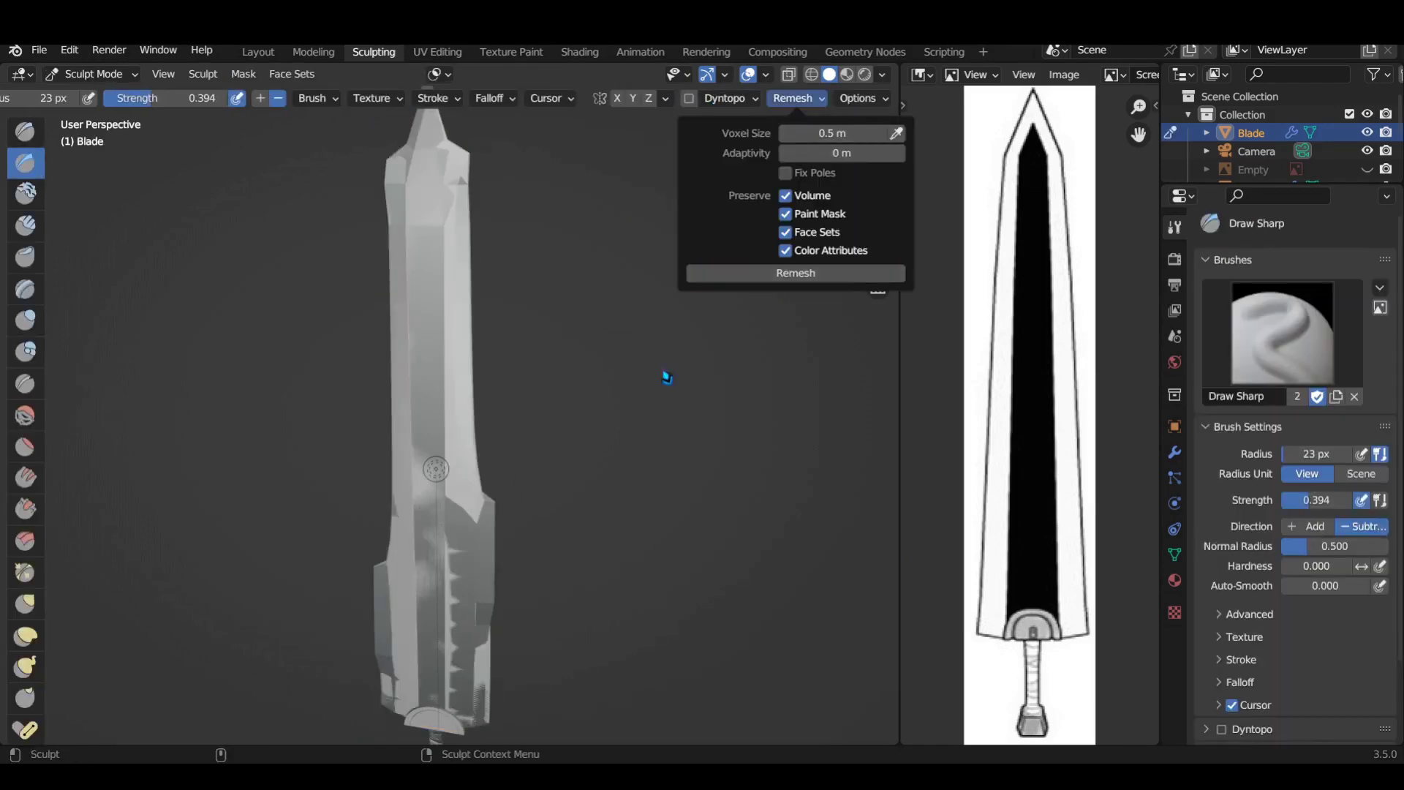
middle_click_drag(667, 377, 584, 434)
middle_click_drag(552, 543, 620, 350)
left_click(793, 98)
left_click(817, 133)
type("0.01")
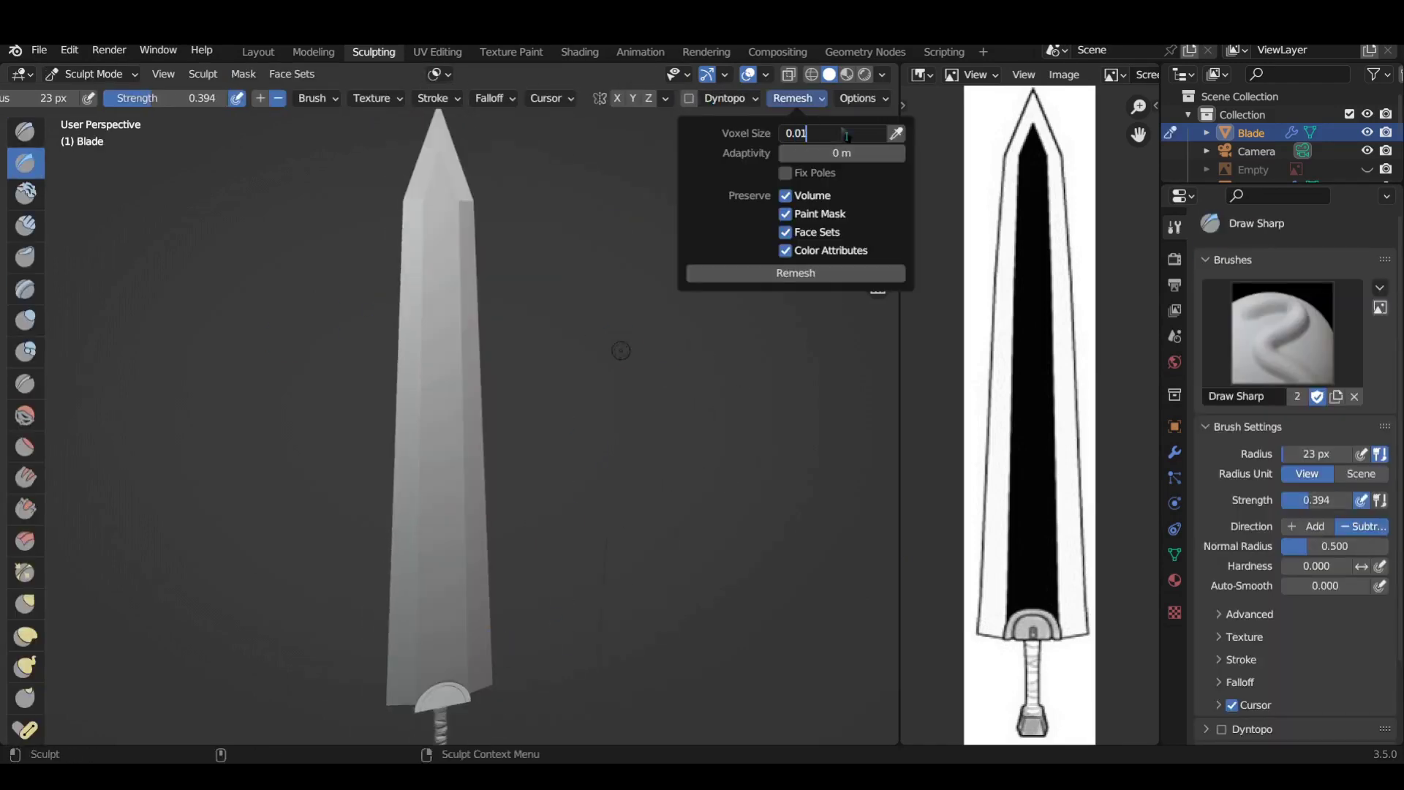
key("ctrl+r")
scroll(636, 526, "up", 3)
scroll(684, 308, "down", 3)
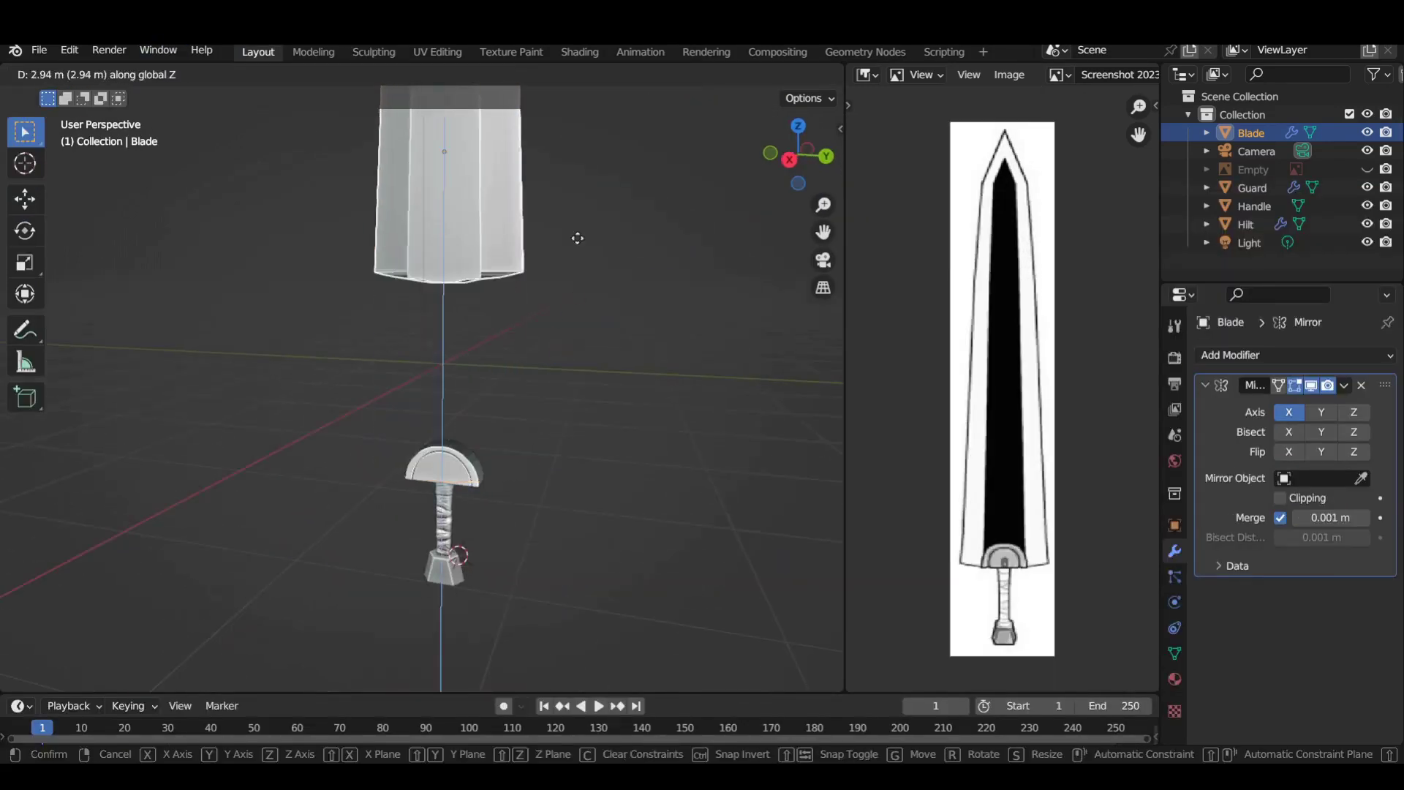
- Move the Blade and scale its bottom edge in Edit Mode
left_click(577, 238)
key("Tab")
scroll(574, 492, "up", 5)
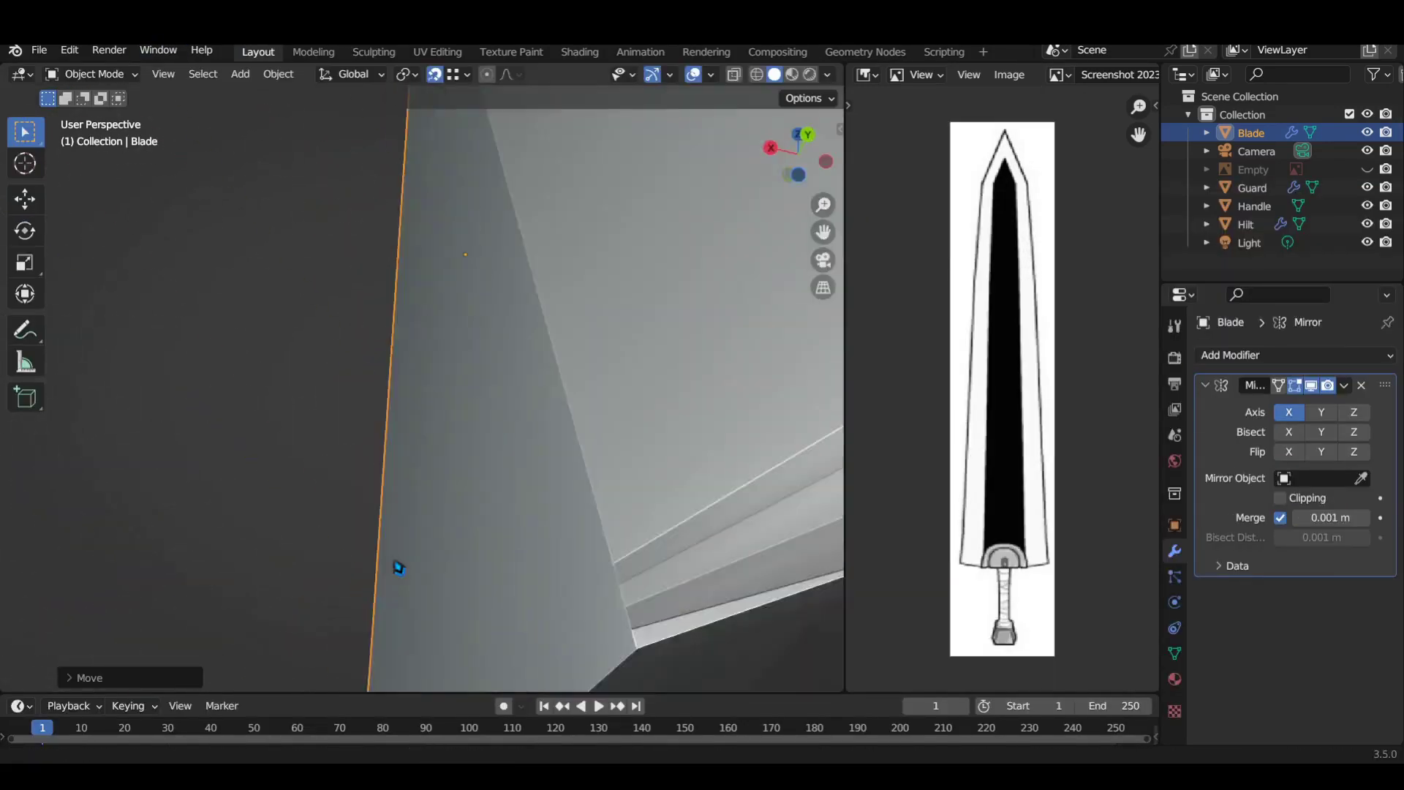
mouse_move(398, 566)
middle_mouse_down()
mouse_move(407, 614)
mouse_move(264, 577)
mouse_move(385, 458)
mouse_move(199, 406)
middle_mouse_up()
left_click(310, 451)
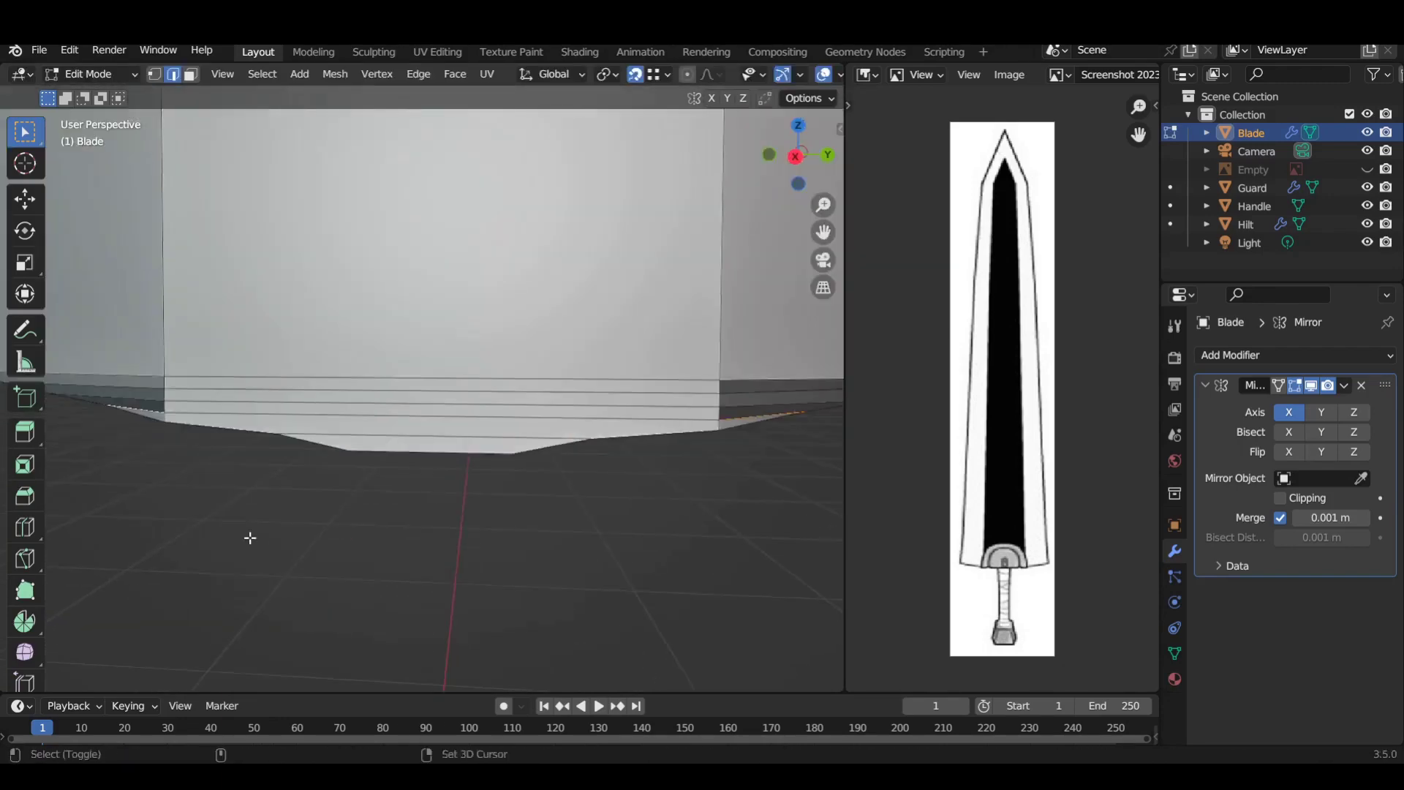
scroll(360, 526, "down", 3)
scroll(439, 473, "down", 2)
scroll(439, 474, "down", 5)
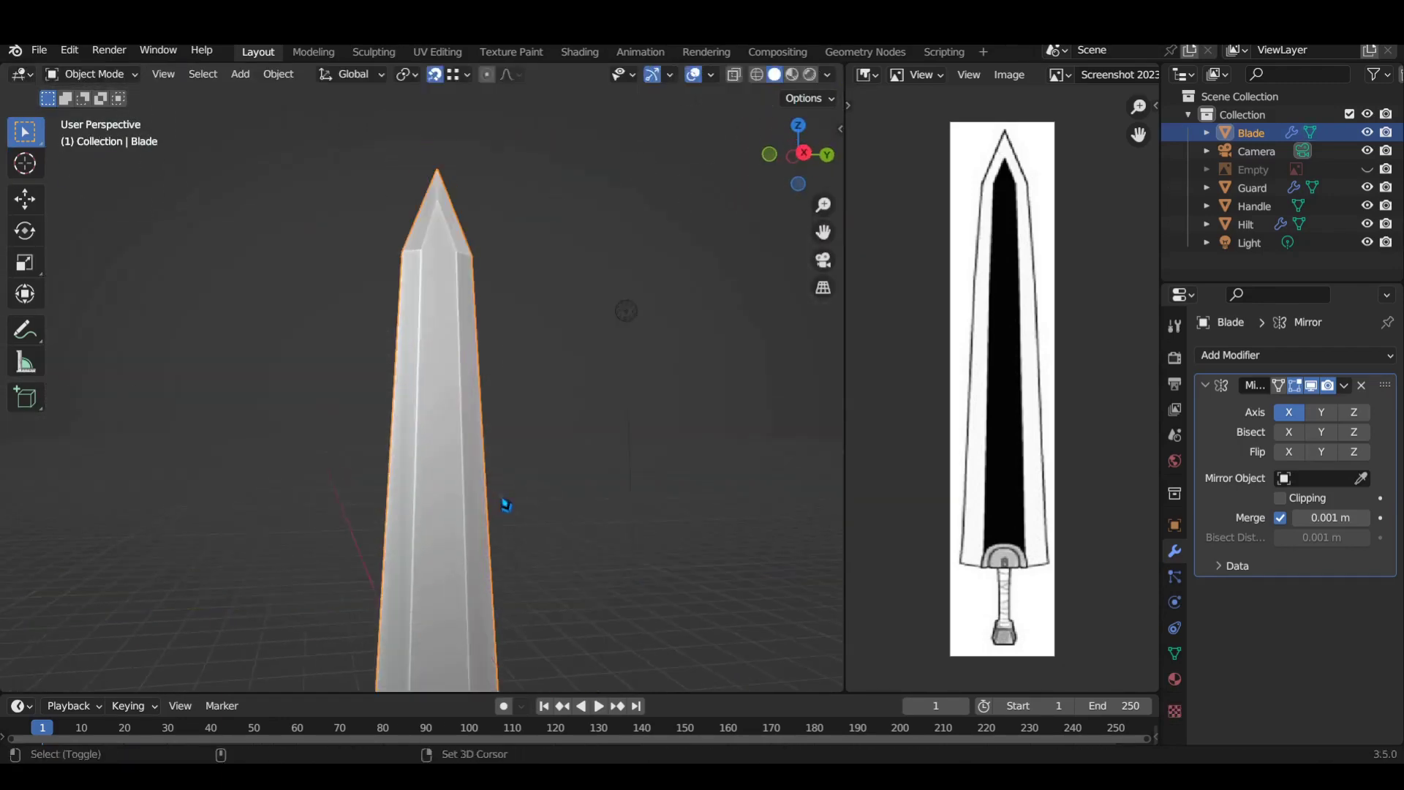
scroll(505, 505, "down", 2, "shift")
- Apply the Blade's rotation
left_click(827, 74)
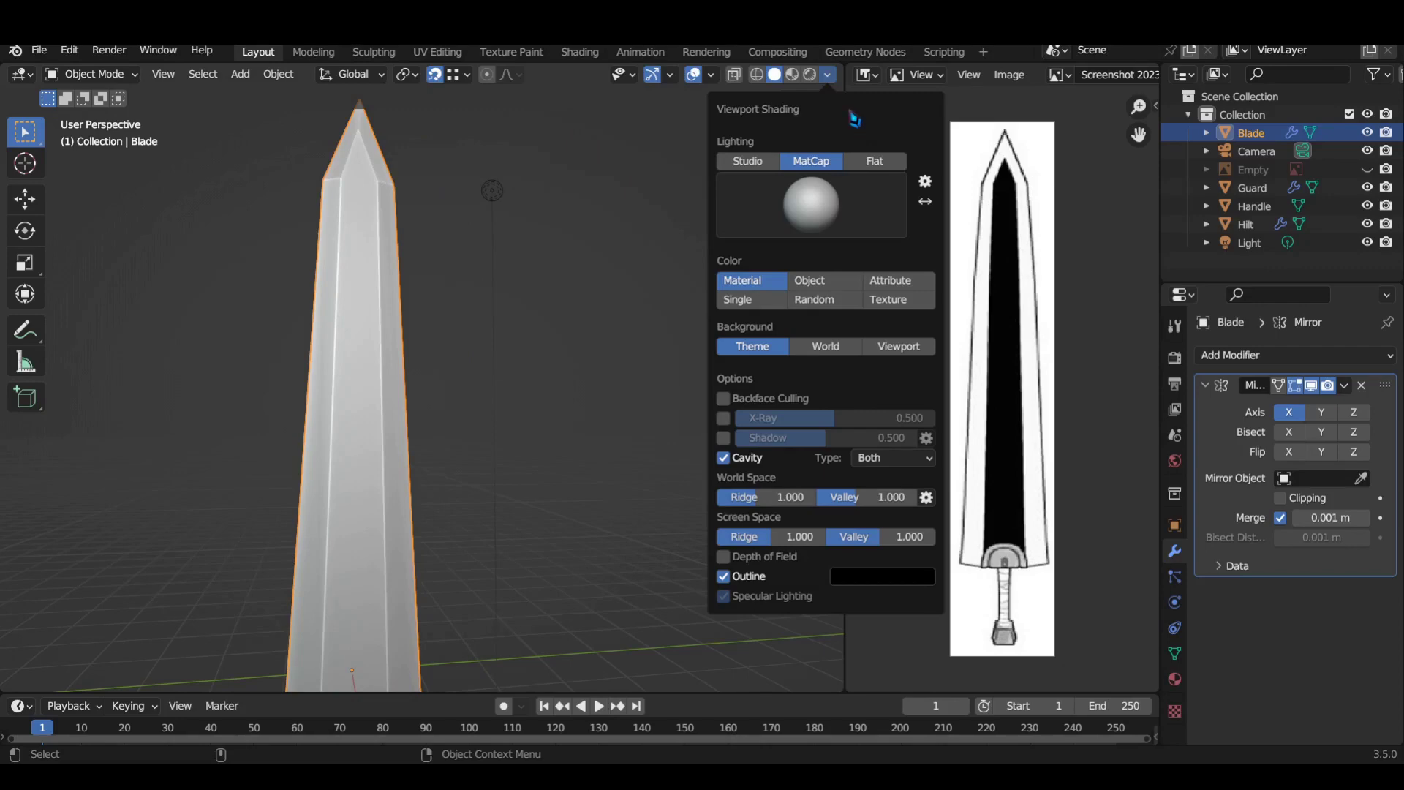
scroll(564, 458, "up", 3)
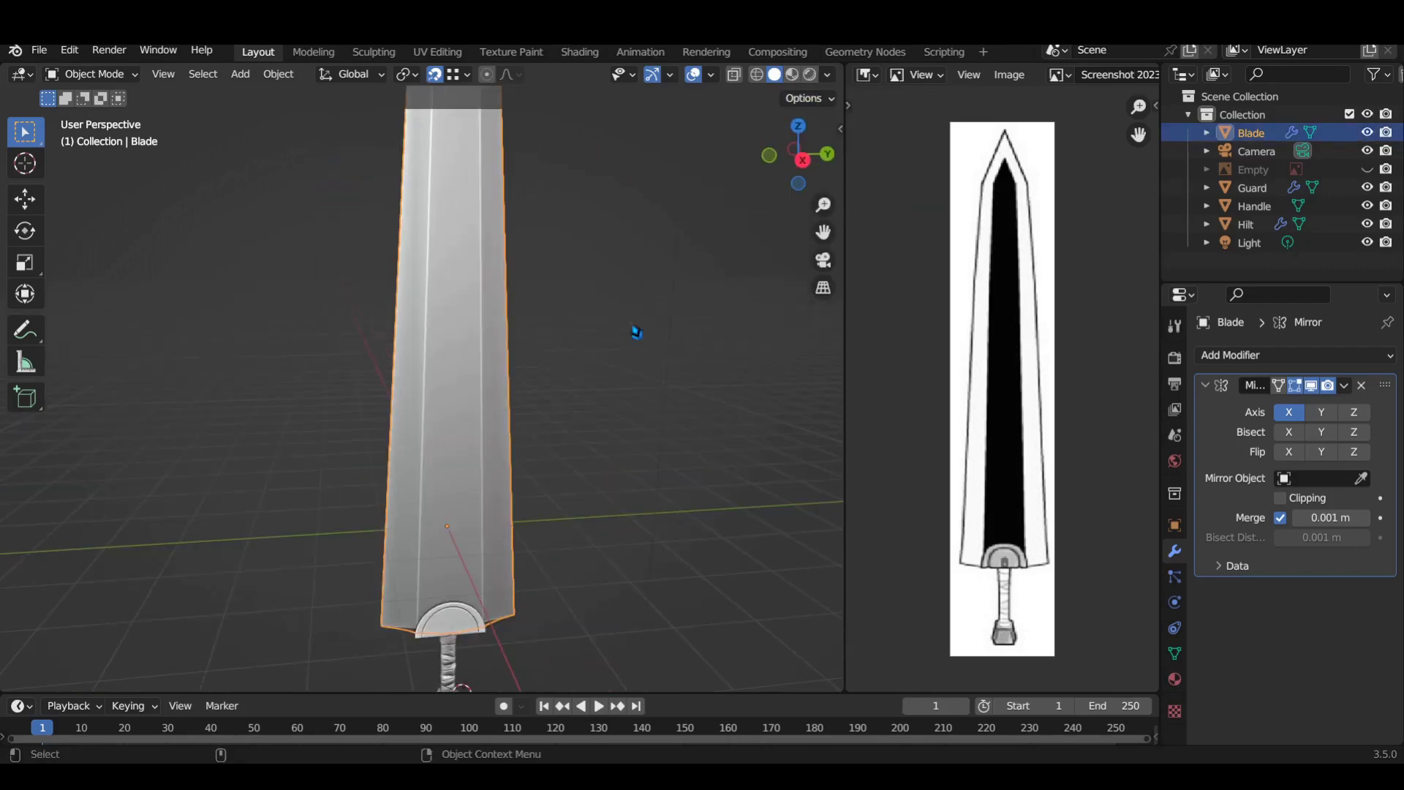
middle_click_drag(636, 333, 558, 492)
right_click(391, 423)
key("Escape")
middle_click_drag(391, 424, 454, 251)
key("ctrl+a")
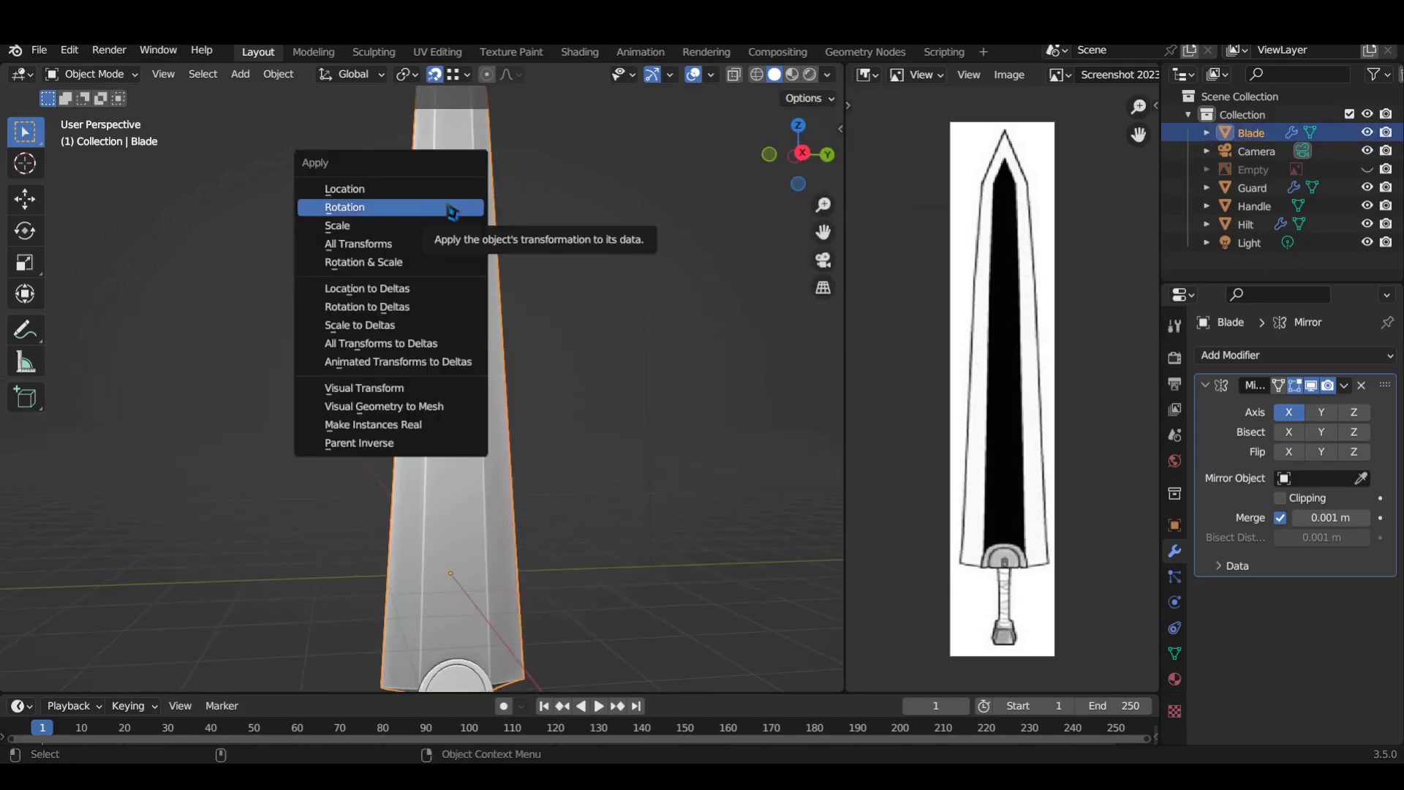
left_click(451, 207)
- Turn on the Face Orientation overlay and select the Guard to check its normals
key("Tab")
left_click(840, 73)
left_click(623, 432)
key("Tab")
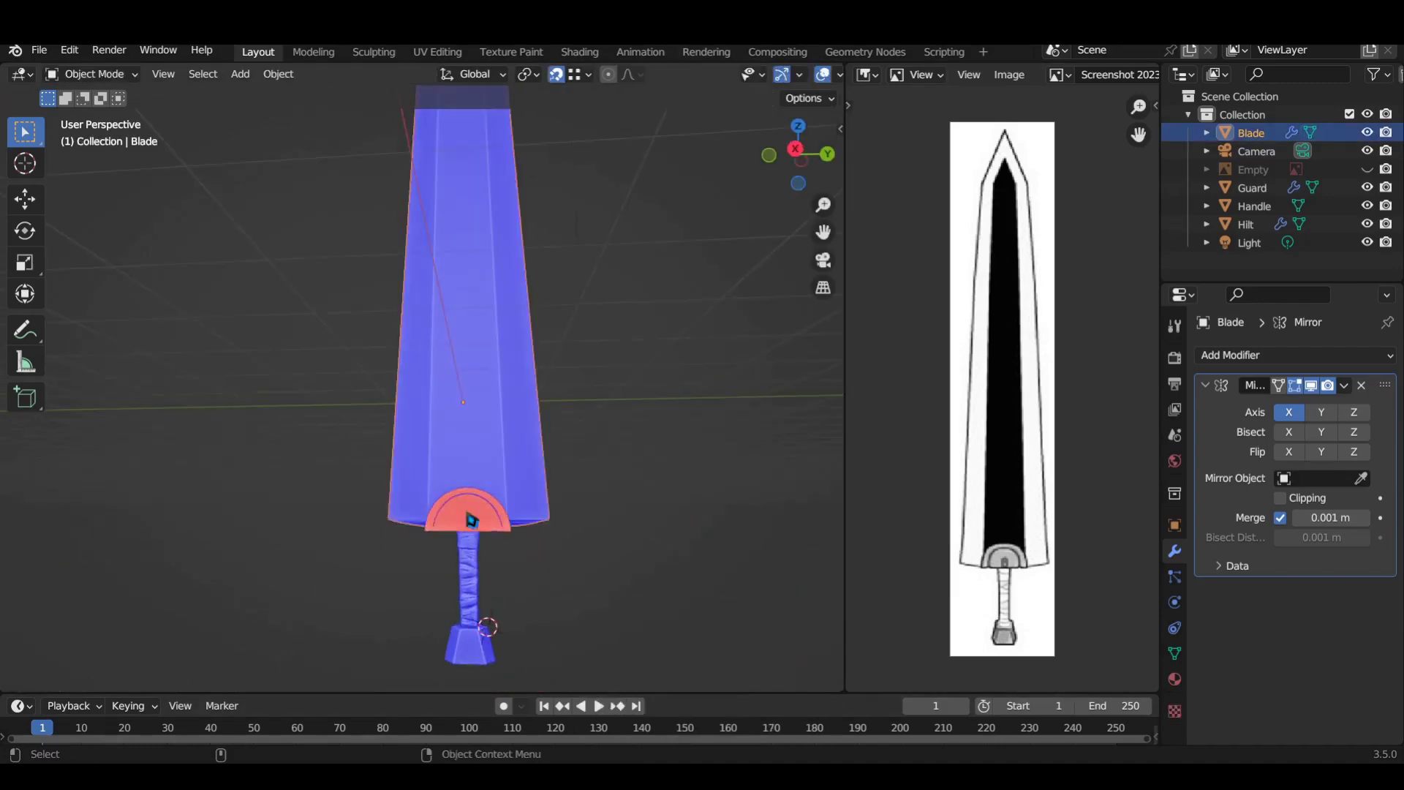
left_click(471, 520)
mouse_move(471, 520)
middle_mouse_down()
mouse_move(468, 475)
mouse_move(574, 532)
middle_mouse_up()
scroll(467, 456, "up", 2)
- Recalculate the Guard's normals outward, hide Face Orientation, and reselect the Blade
key("shift+n")
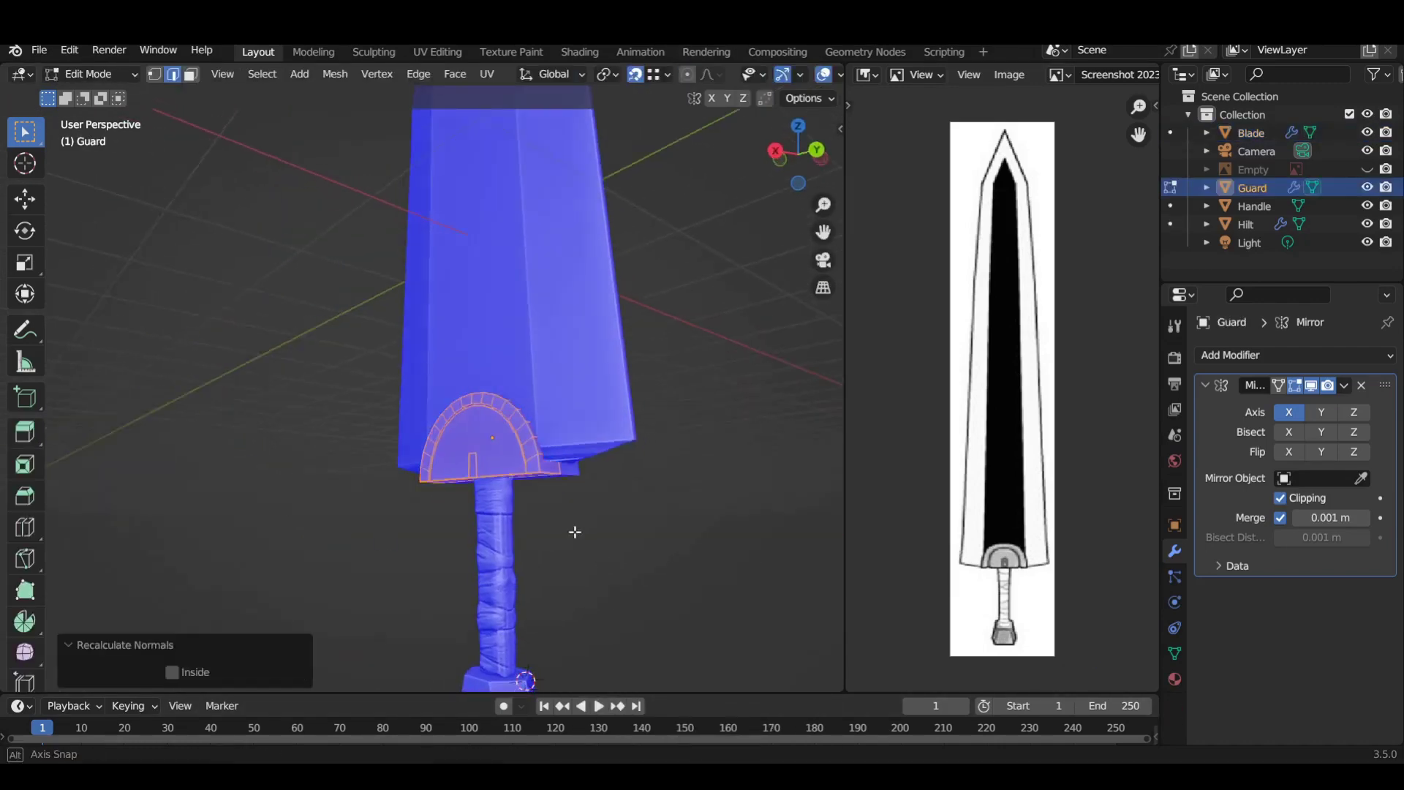
key("Tab")
scroll(479, 626, "down", 3)
left_click(711, 73)
left_click(637, 422)
left_click(538, 439)
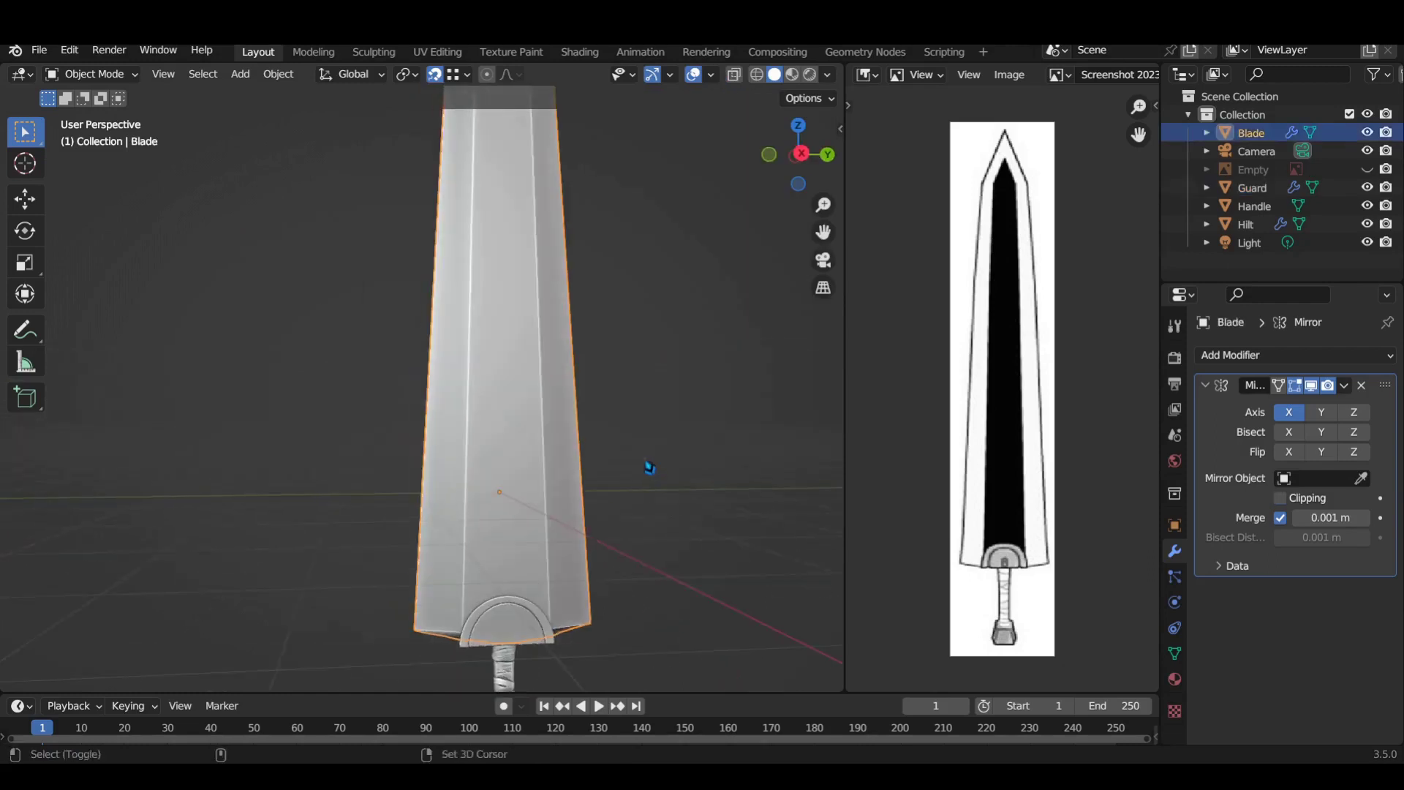
scroll(562, 453, "up", 5)
key("ctrl+Page_Down")
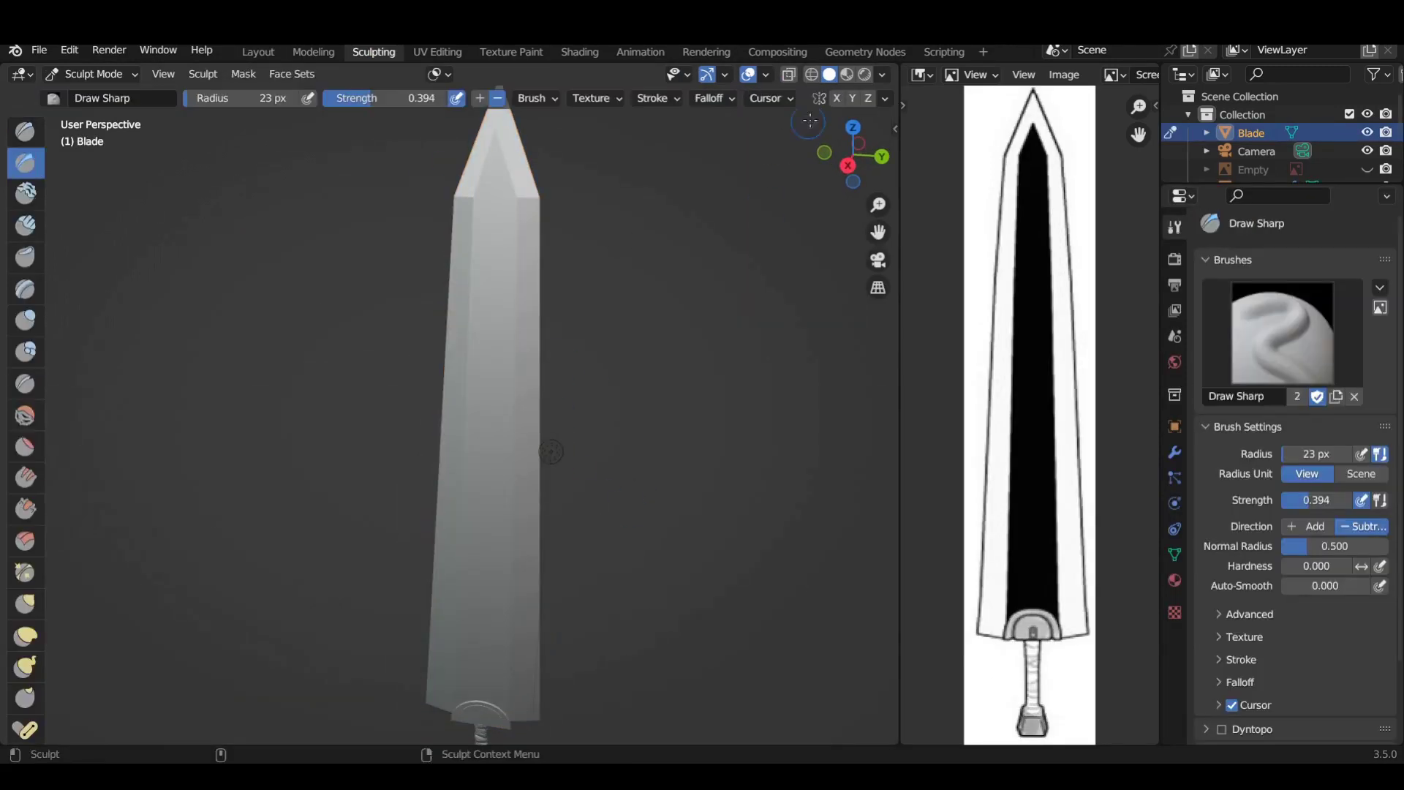
- Remesh the Blade again and view the whole blade
scroll(731, 98, "down", 2)
left_click(810, 98)
left_click(779, 282)
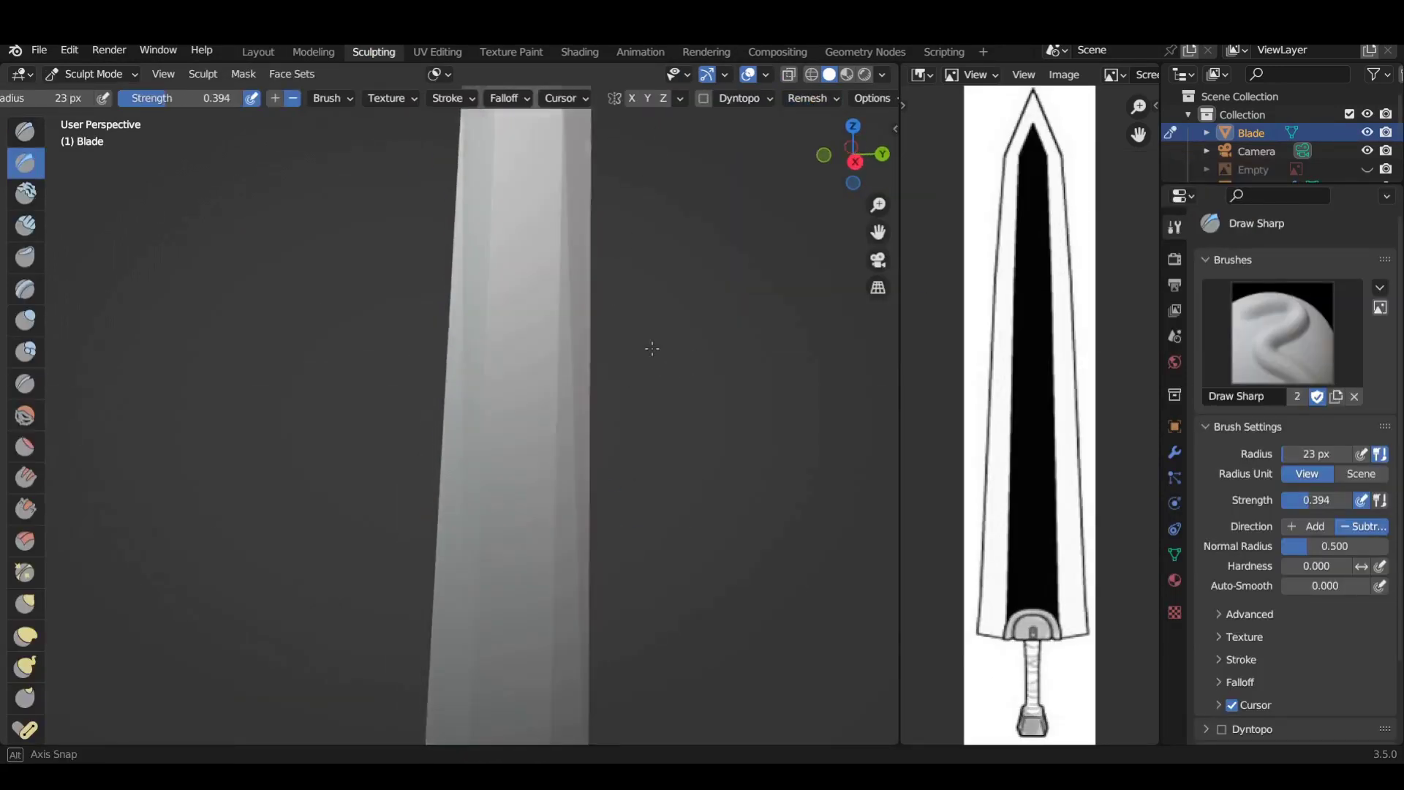
scroll(509, 373, "up", 3)
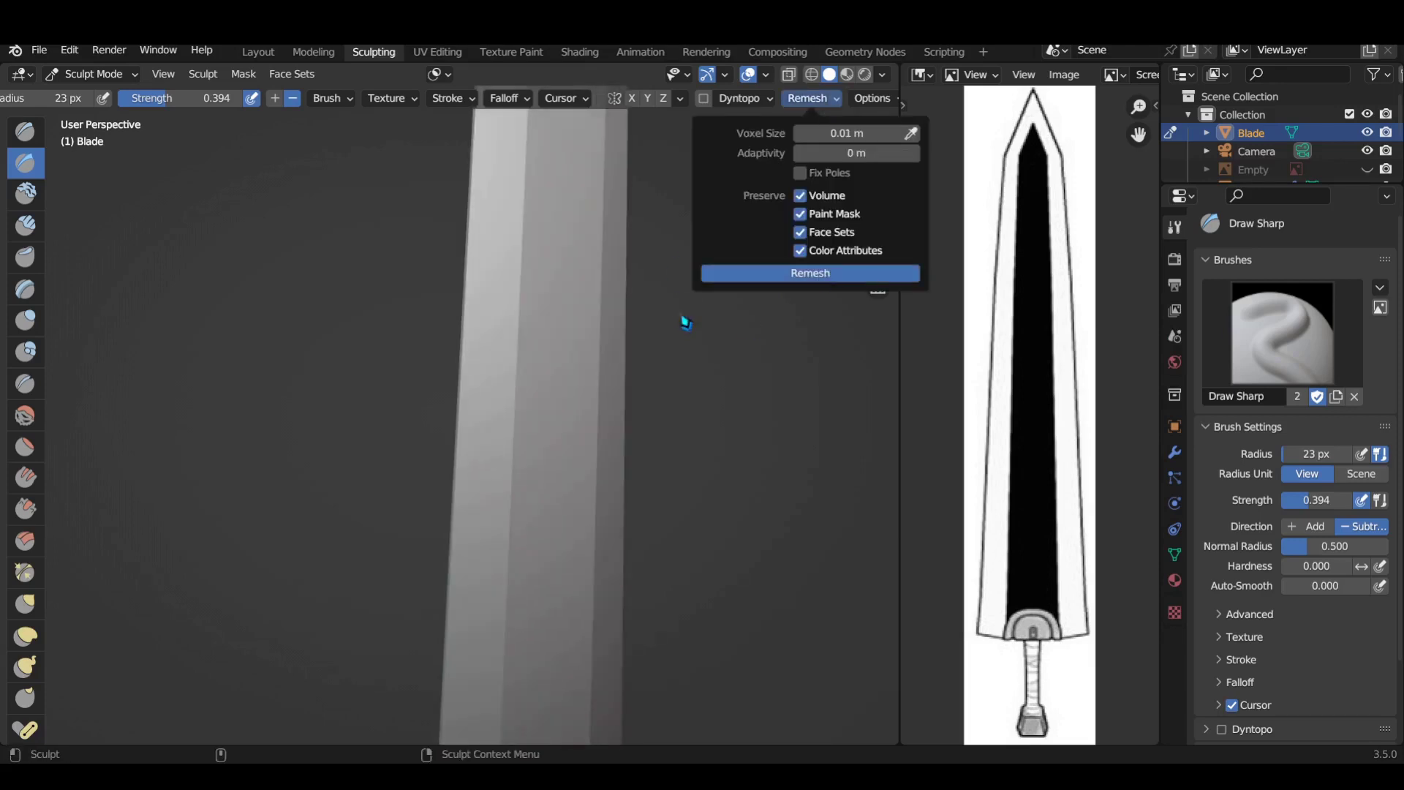
middle_click_drag(683, 323, 726, 355)
scroll(726, 356, "up", 4)
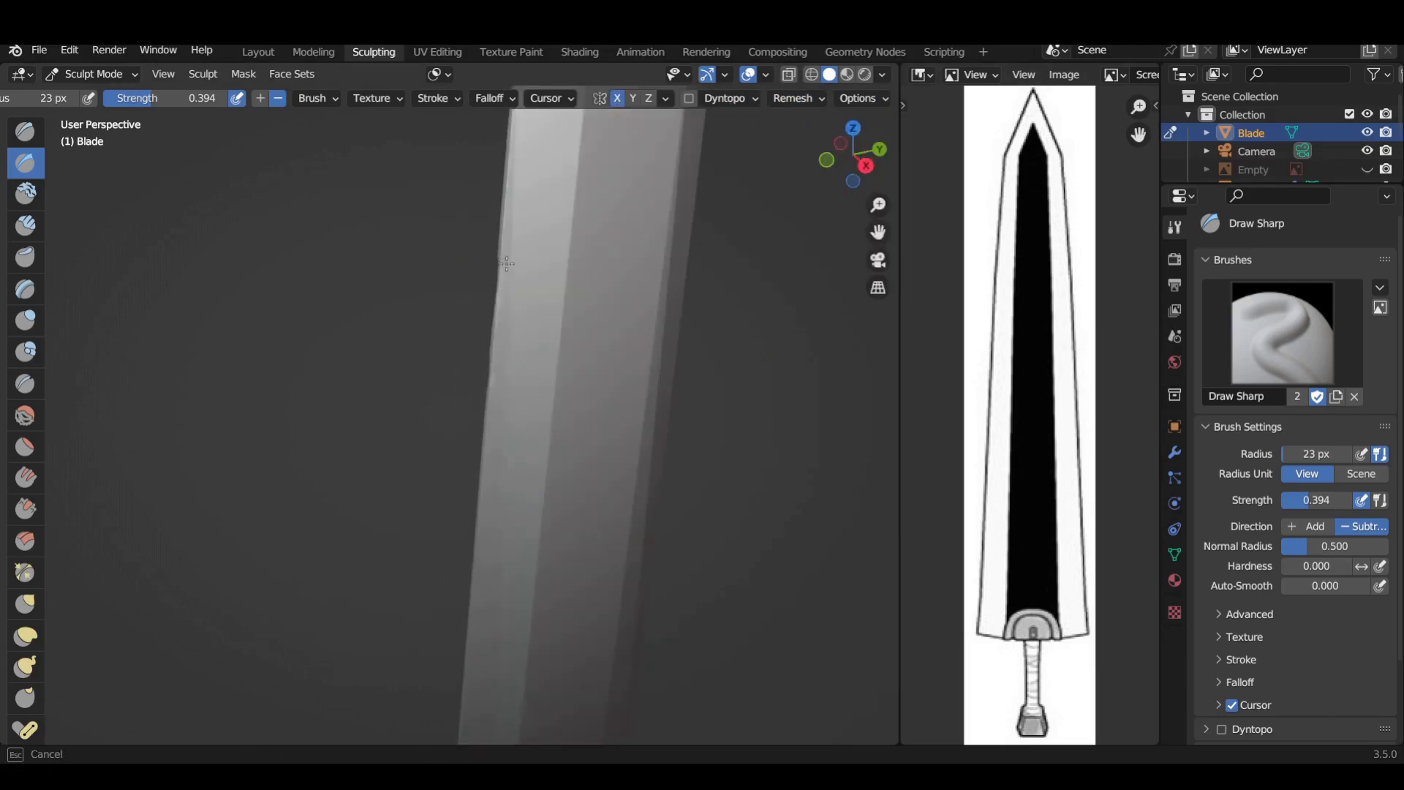
- Shrink the Draw Sharp brush to 6 px while orbiting around the blade tip
mouse_move(495, 304)
middle_mouse_down()
mouse_move(509, 336)
mouse_move(561, 321)
middle_mouse_up()
mouse_move(560, 561)
middle_mouse_down("ctrl")
mouse_move(498, 458)
mouse_move(547, 316)
middle_mouse_up("ctrl")
mouse_move(534, 542)
middle_mouse_down("ctrl")
mouse_move(567, 568)
mouse_move(591, 332)
middle_mouse_up("ctrl")
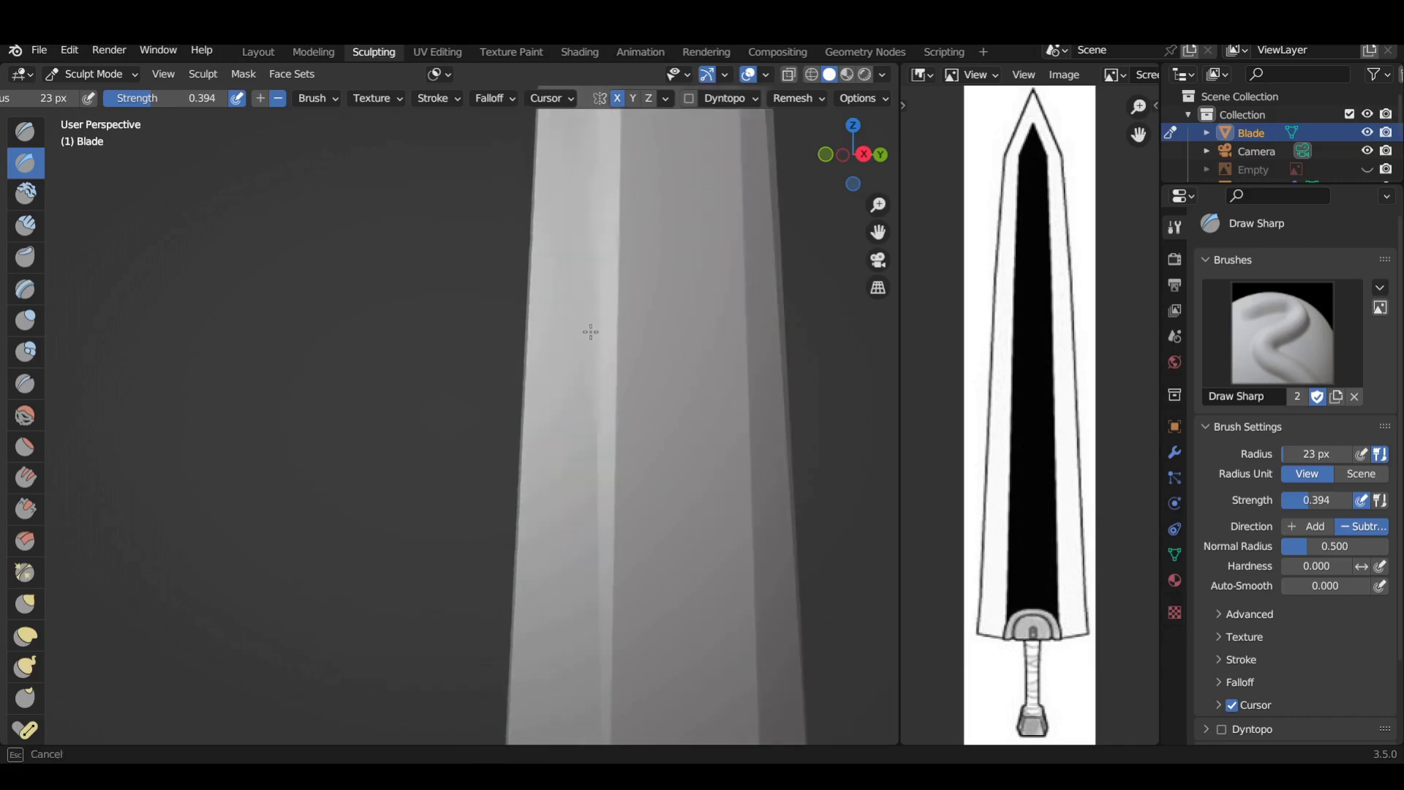
mouse_move(582, 442)
middle_mouse_down()
mouse_move(552, 557)
mouse_move(571, 439)
middle_mouse_up()
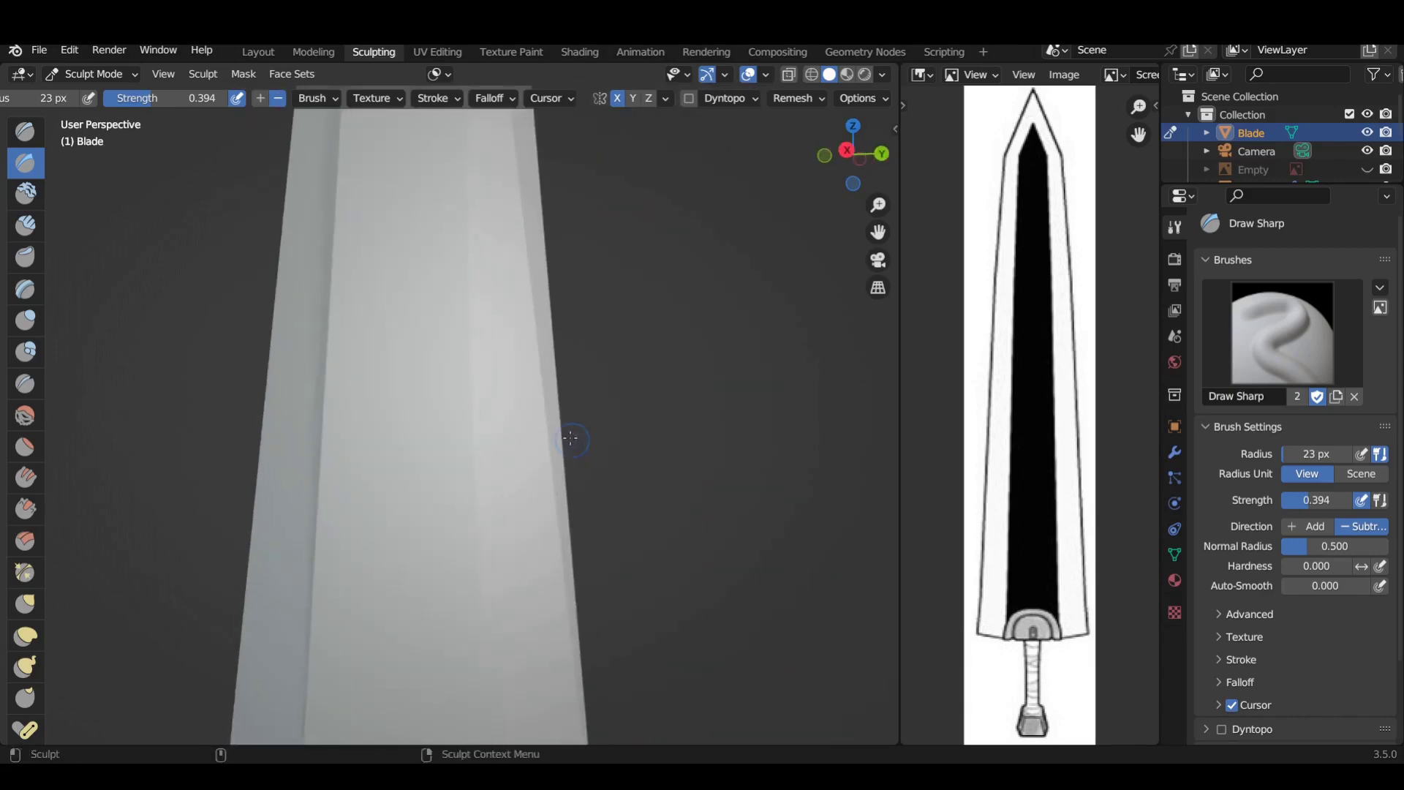
mouse_move(527, 274)
middle_mouse_down("ctrl")
mouse_move(486, 236)
mouse_move(501, 417)
mouse_move(497, 402)
middle_mouse_up("ctrl")
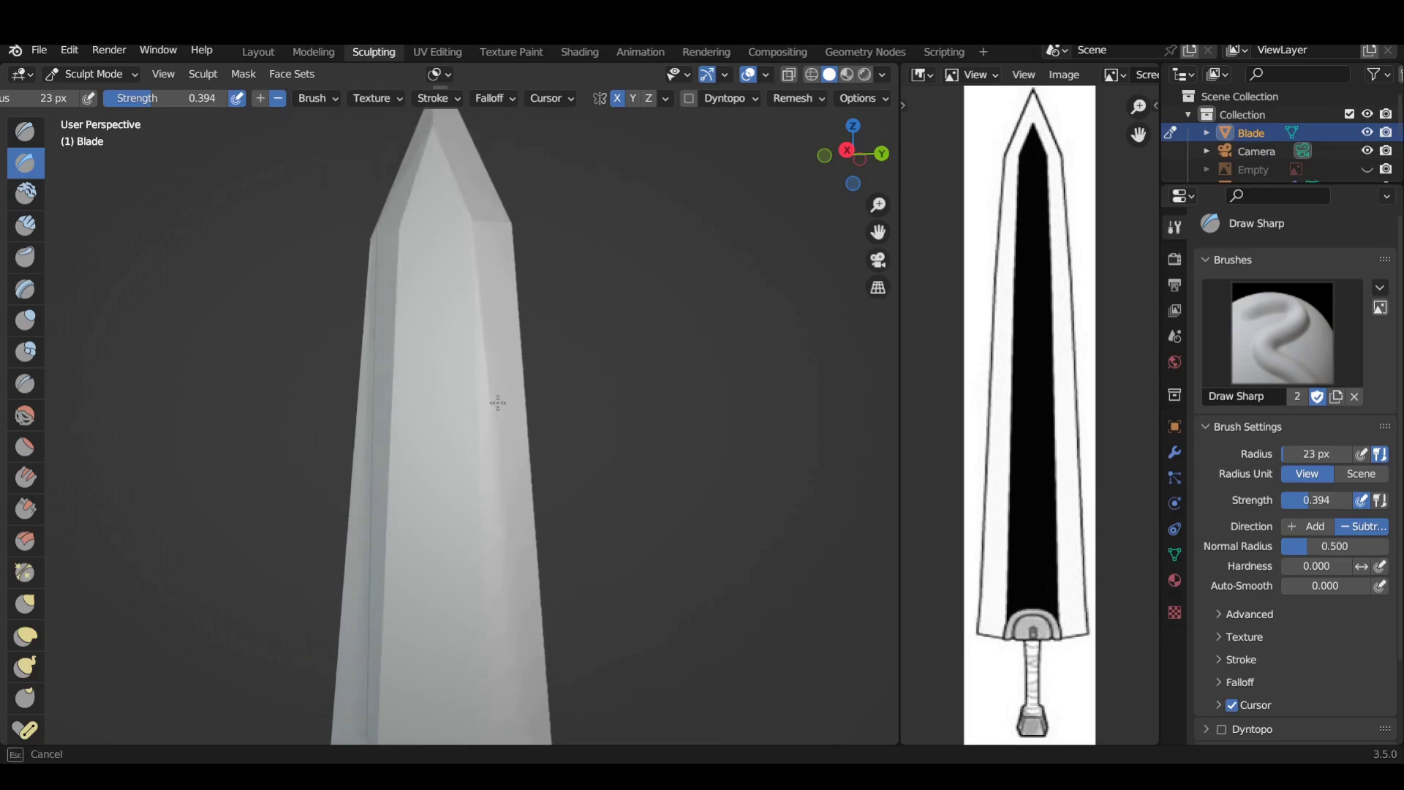
mouse_move(467, 319)
middle_mouse_down()
mouse_move(361, 487)
mouse_move(425, 532)
mouse_move(628, 546)
middle_mouse_up()
middle_click_drag(542, 392, 438, 307)
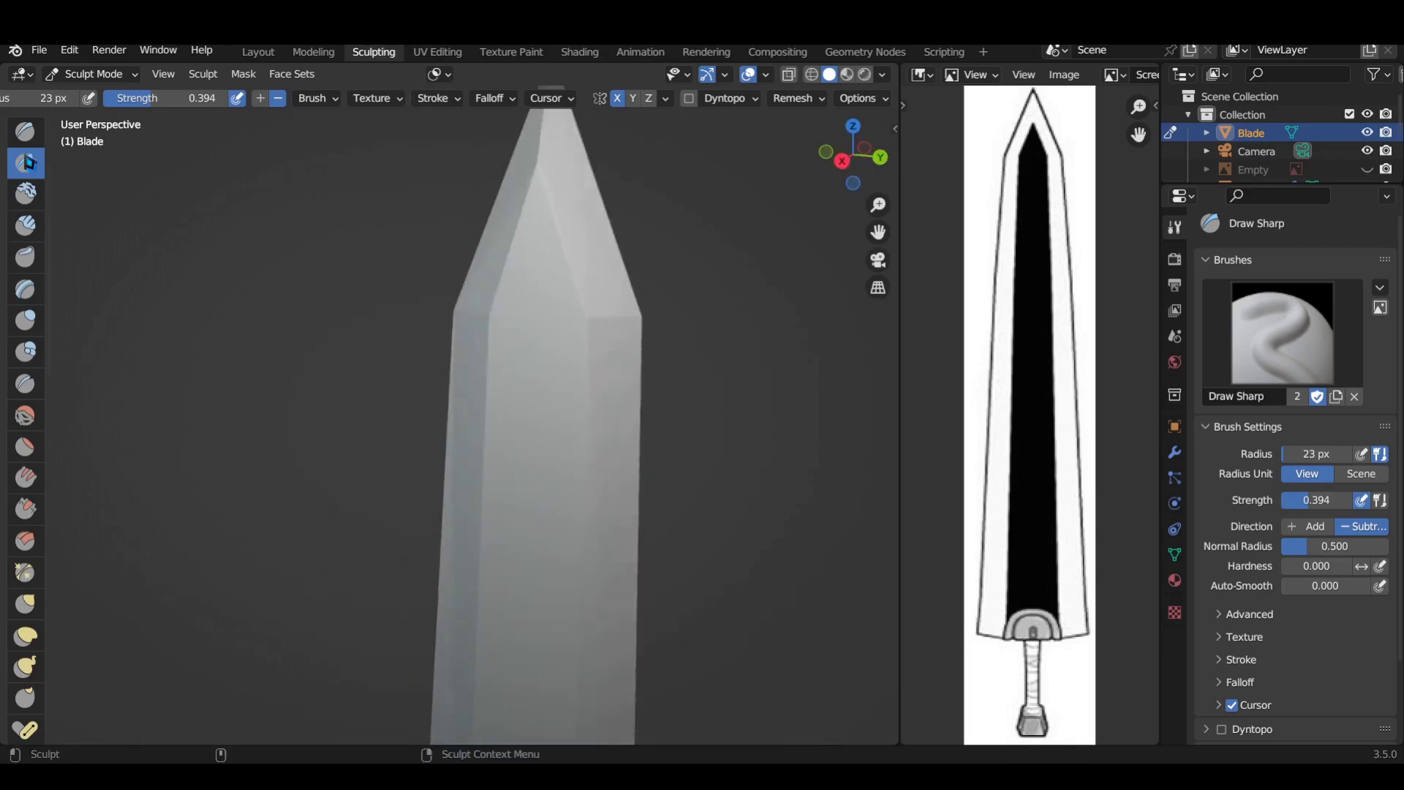
left_click(563, 387)
middle_click_drag(563, 387, 429, 375)
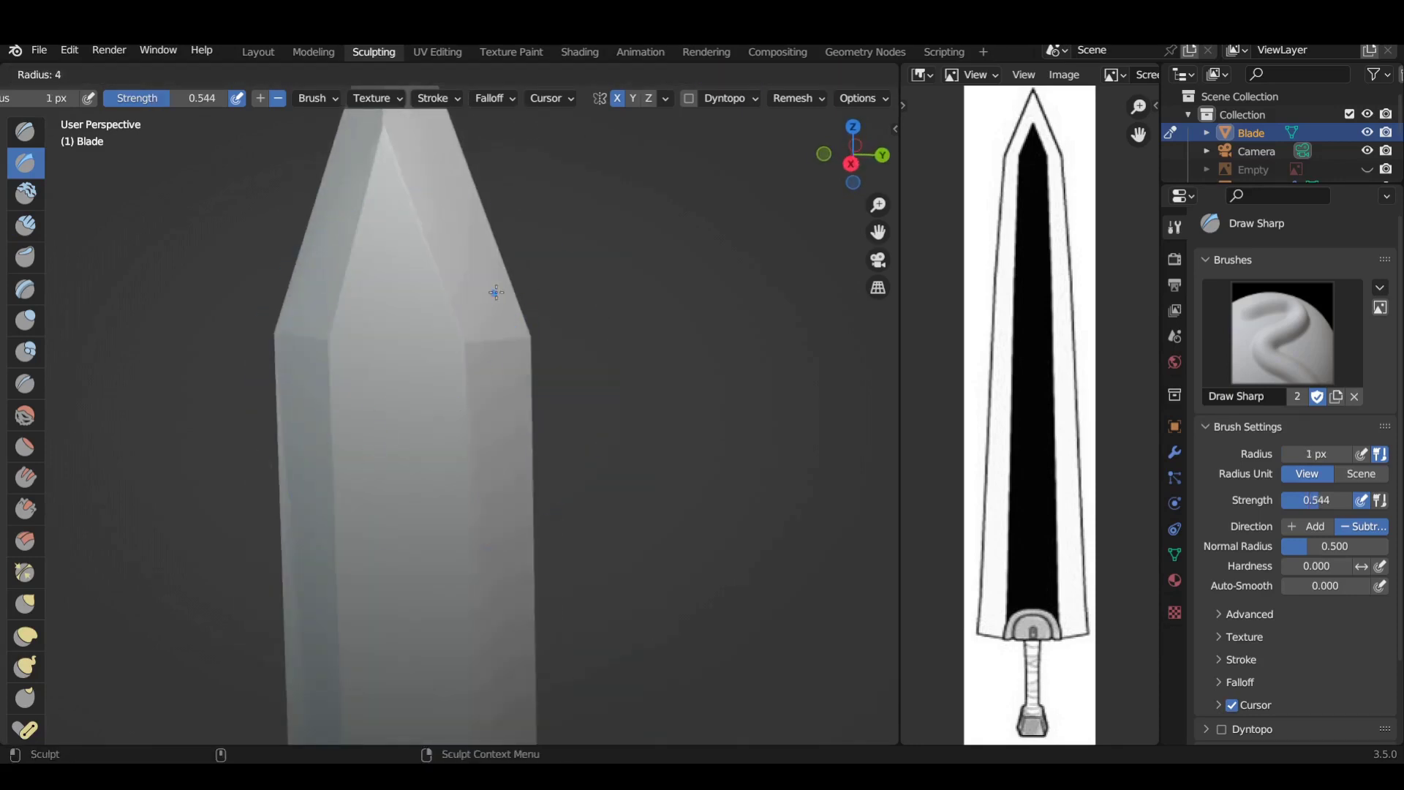
- Set the brush radius to 4 px and frame the blade face
key("Return")
mouse_move(496, 292)
middle_mouse_down("shift")
mouse_move(480, 492)
mouse_move(315, 542)
mouse_move(539, 335)
middle_mouse_up("shift")
scroll(472, 476, "down", 3)
scroll(479, 492, "up", 3)
scroll(539, 334, "down", 2)
scroll(476, 470, "up", 2)
scroll(393, 493, "up", 3)
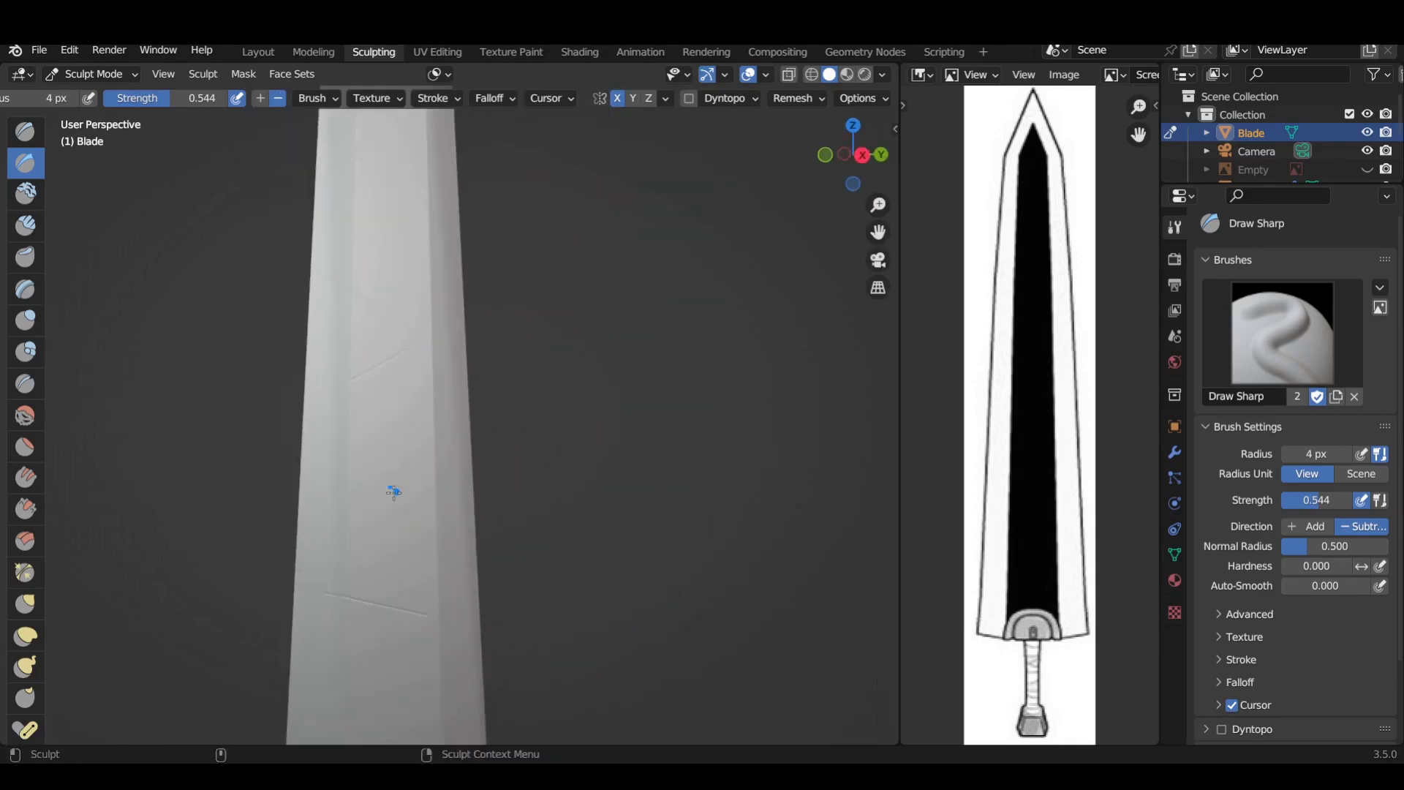
mouse_move(393, 492)
middle_mouse_down()
mouse_move(408, 558)
mouse_move(374, 373)
mouse_move(529, 376)
middle_mouse_up()
- Carve scratches with the Draw brush and pull nicks into the edge with Grab
key("x")
middle_click_drag(487, 334, 574, 451)
scroll(35, 438, "down", 1)
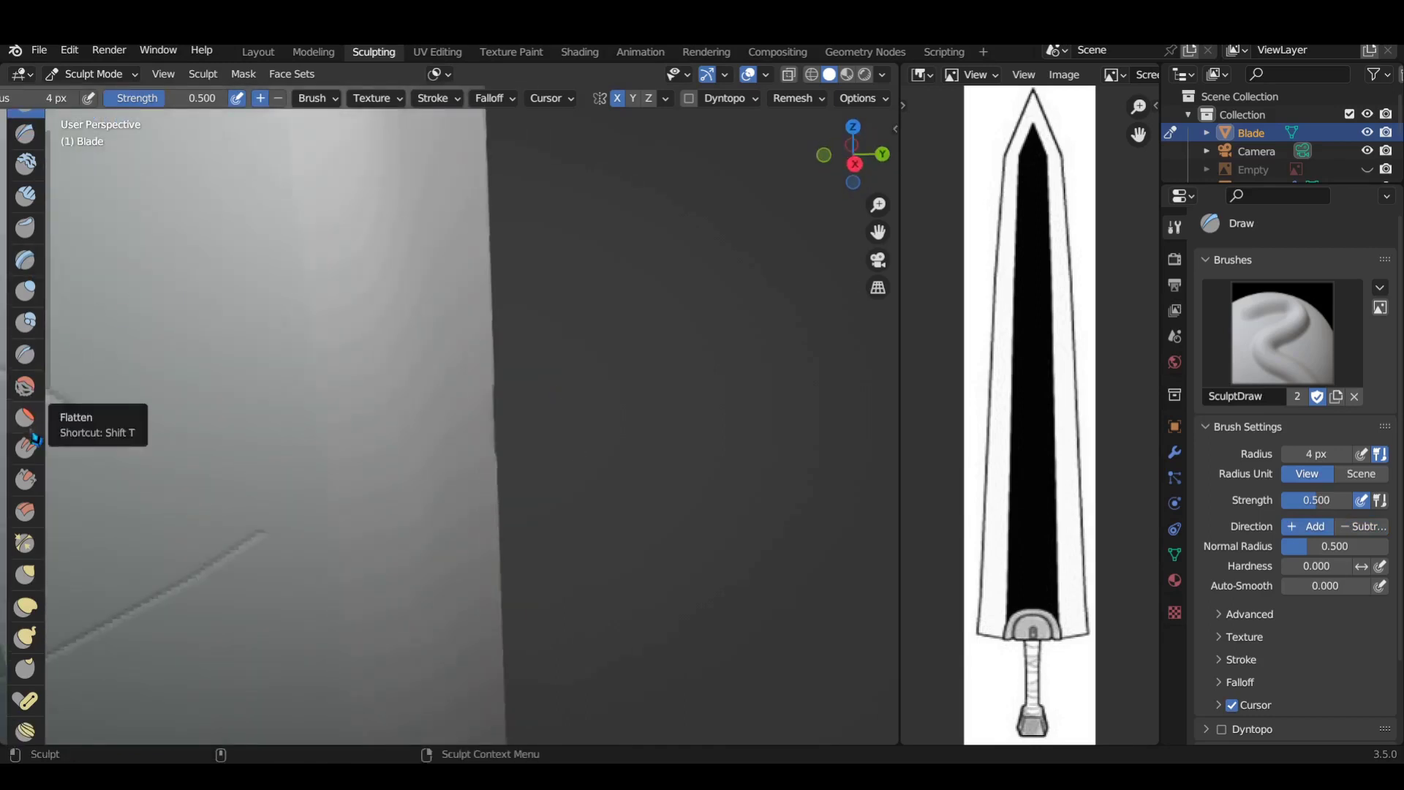
mouse_move(532, 272)
middle_mouse_down()
mouse_move(589, 288)
mouse_move(582, 402)
middle_mouse_up()
left_click(26, 574)
mouse_move(533, 282)
middle_mouse_down()
mouse_move(548, 313)
mouse_move(473, 274)
mouse_move(524, 245)
middle_mouse_up()
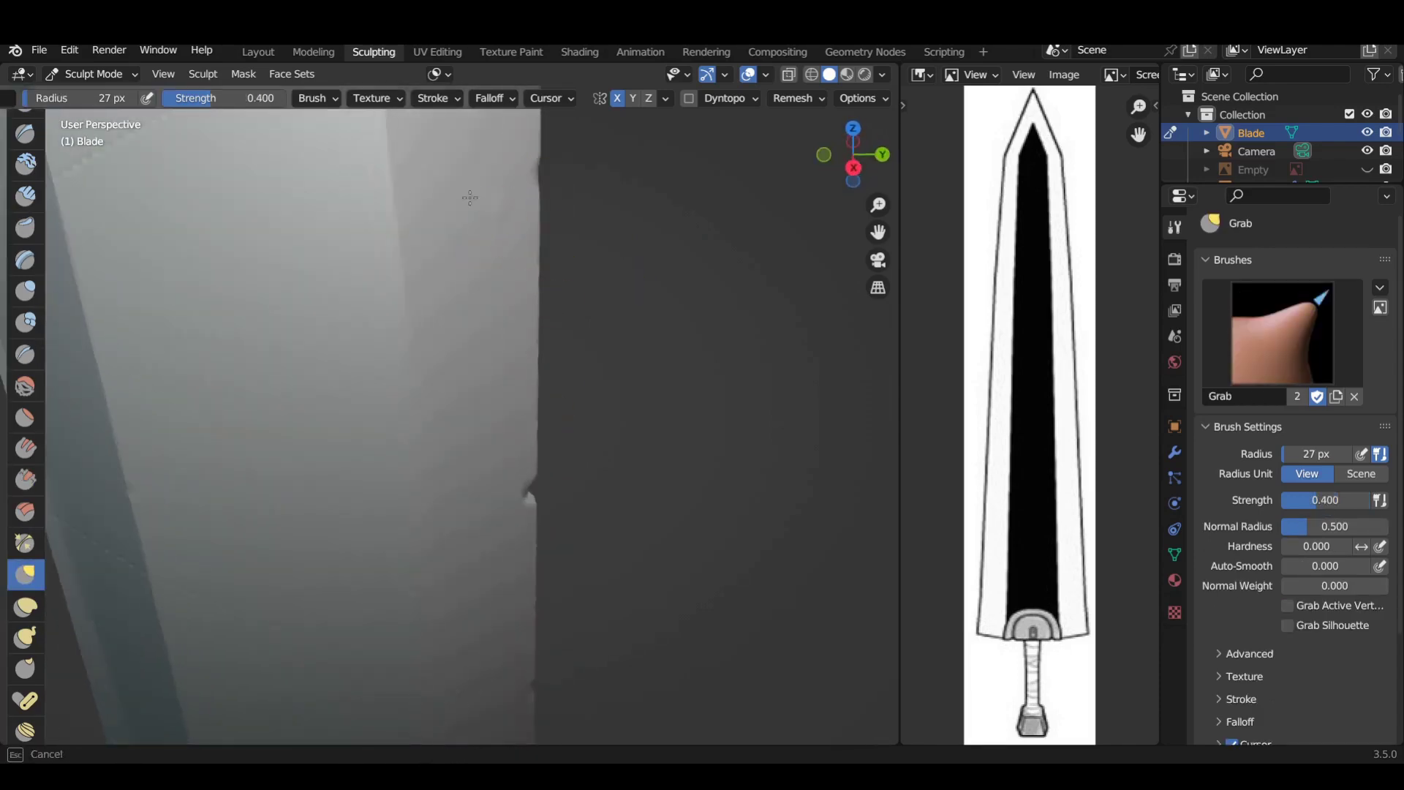
scroll(637, 468, "down", 3)
mouse_move(637, 468)
middle_mouse_down()
mouse_move(457, 335)
mouse_move(387, 436)
mouse_move(417, 305)
mouse_move(412, 411)
middle_mouse_up()
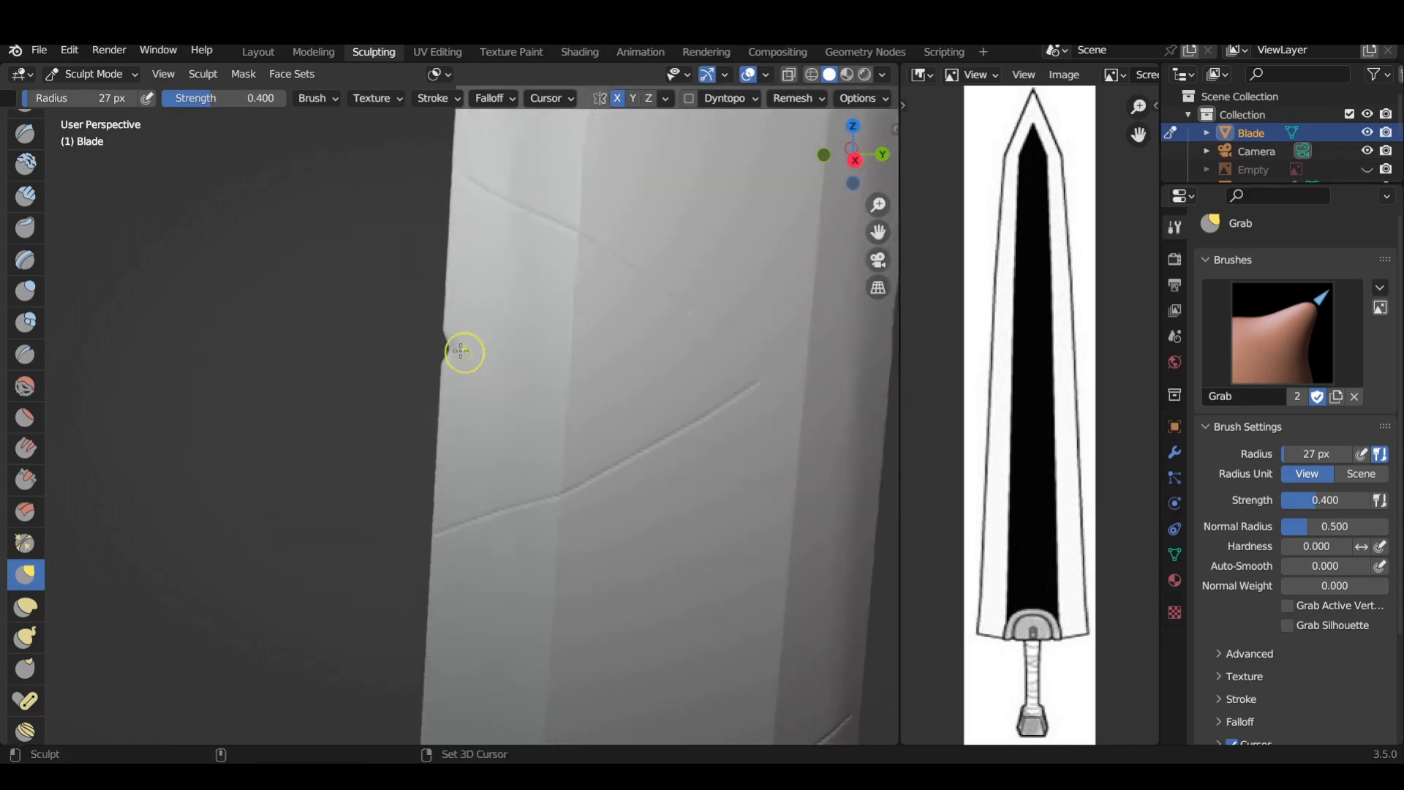
middle_click_drag(462, 352, 329, 613, "shift")
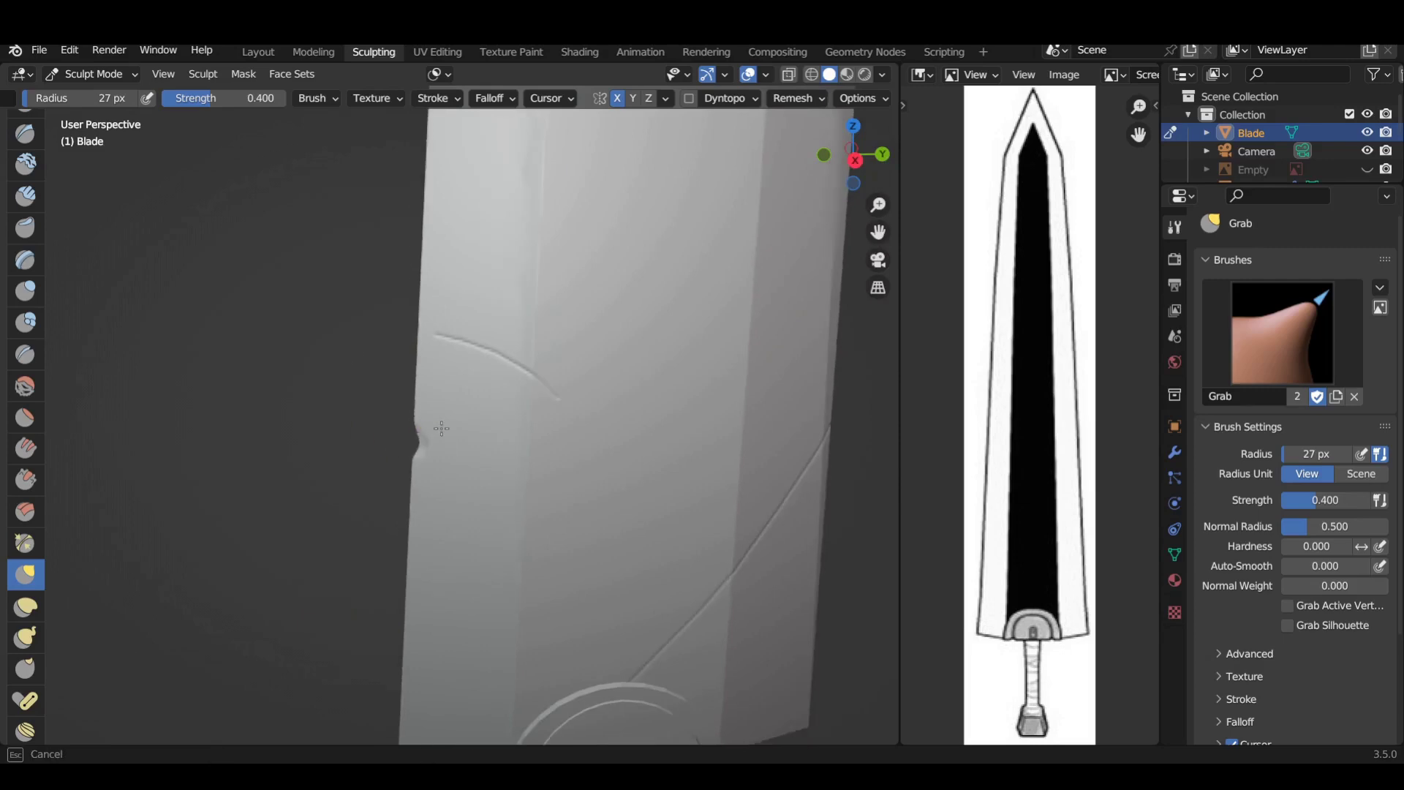
- Frame the whole sword and orbit to inspect the sculpted blade
key("KP_Decimal")
middle_click_drag(511, 557, 536, 614)
scroll(502, 495, "up", 3)
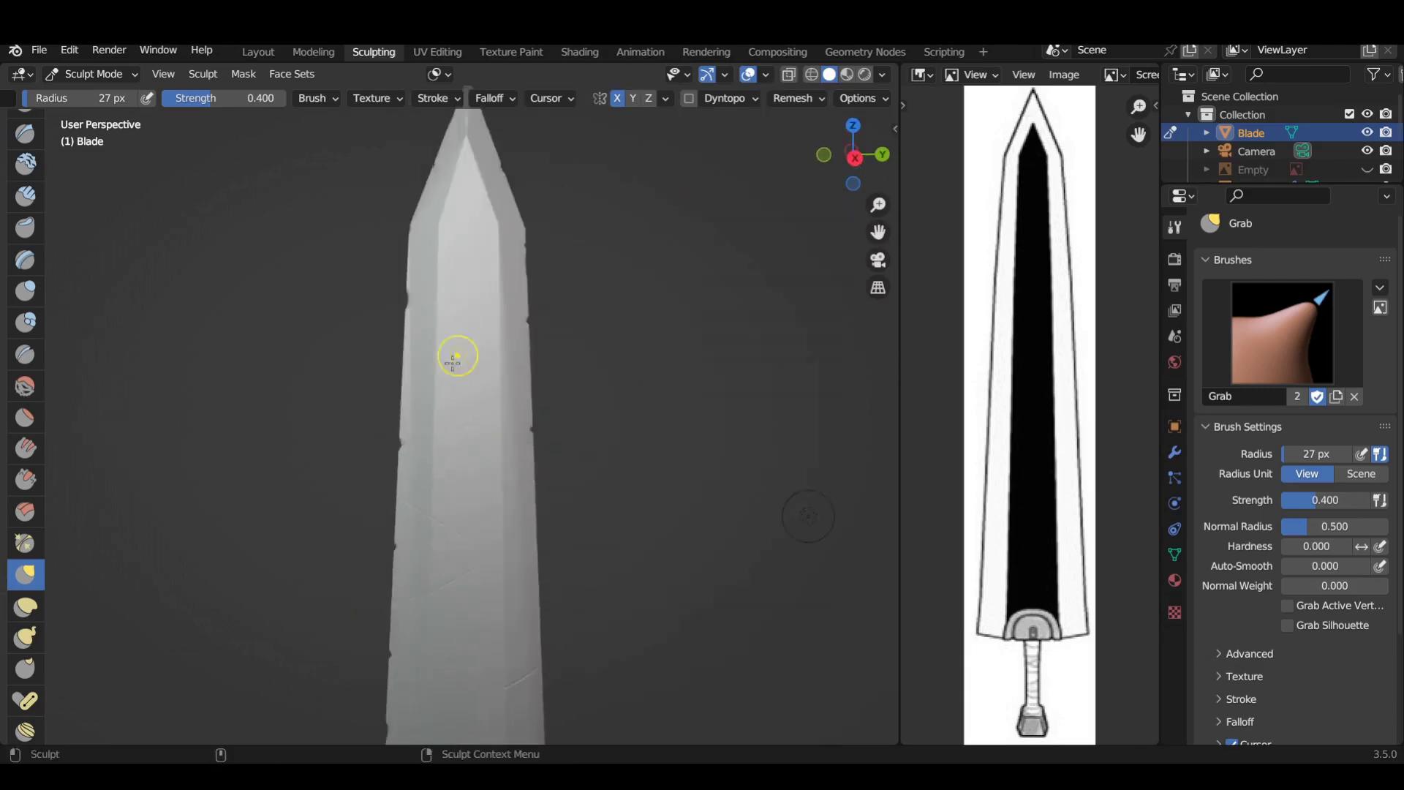
middle_click_drag(453, 360, 346, 469)
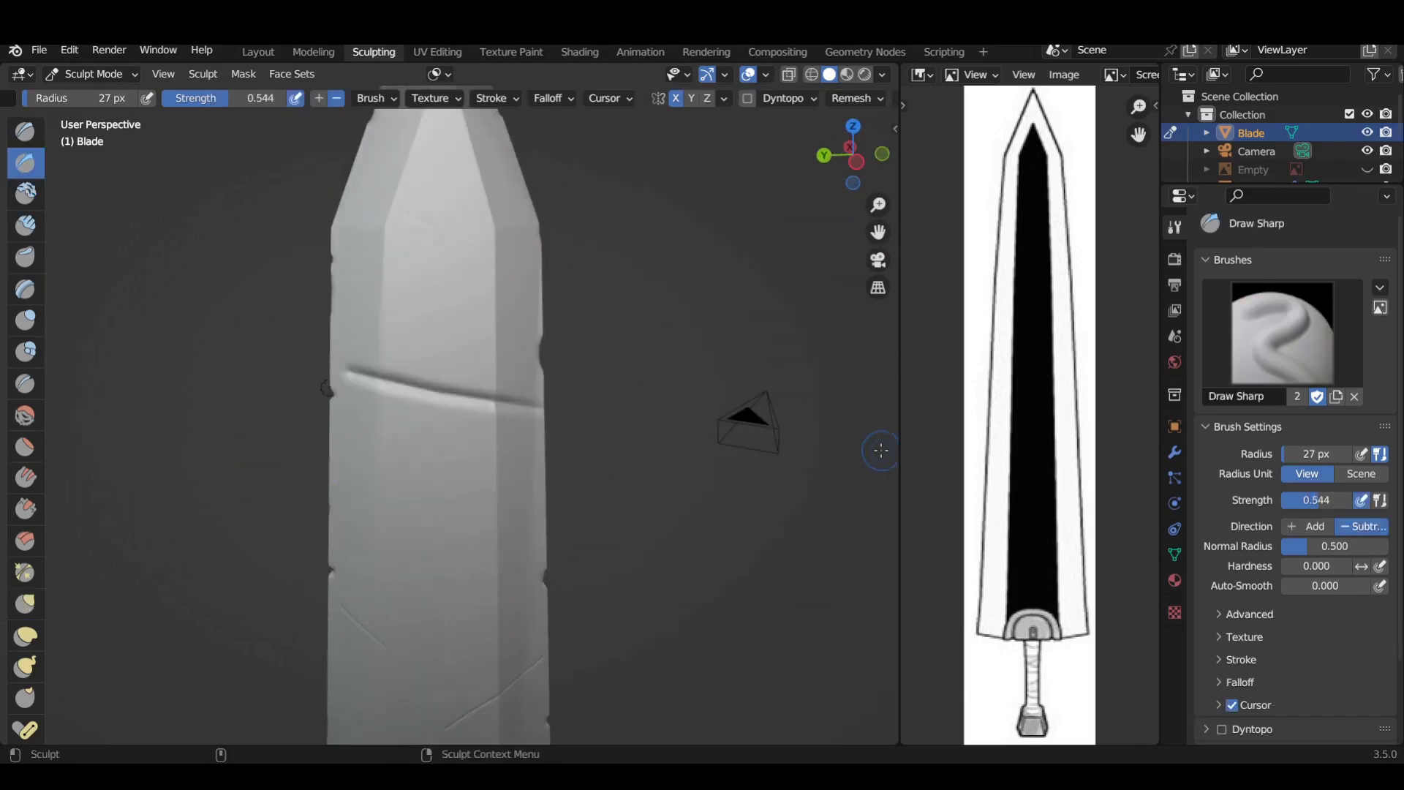
scroll(528, 473, "down", 5)
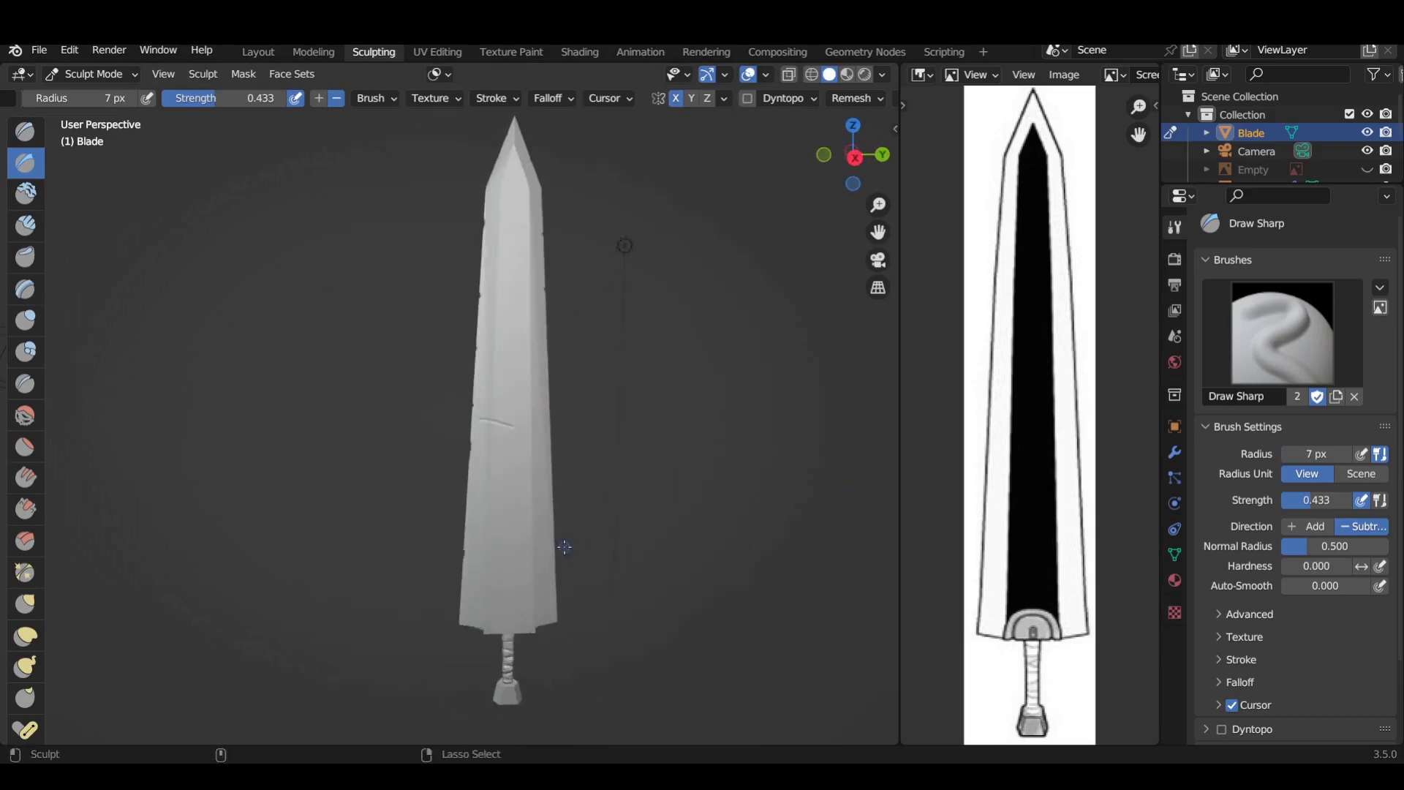
middle_click_drag(528, 472, 512, 508)
scroll(516, 510, "up", 3)
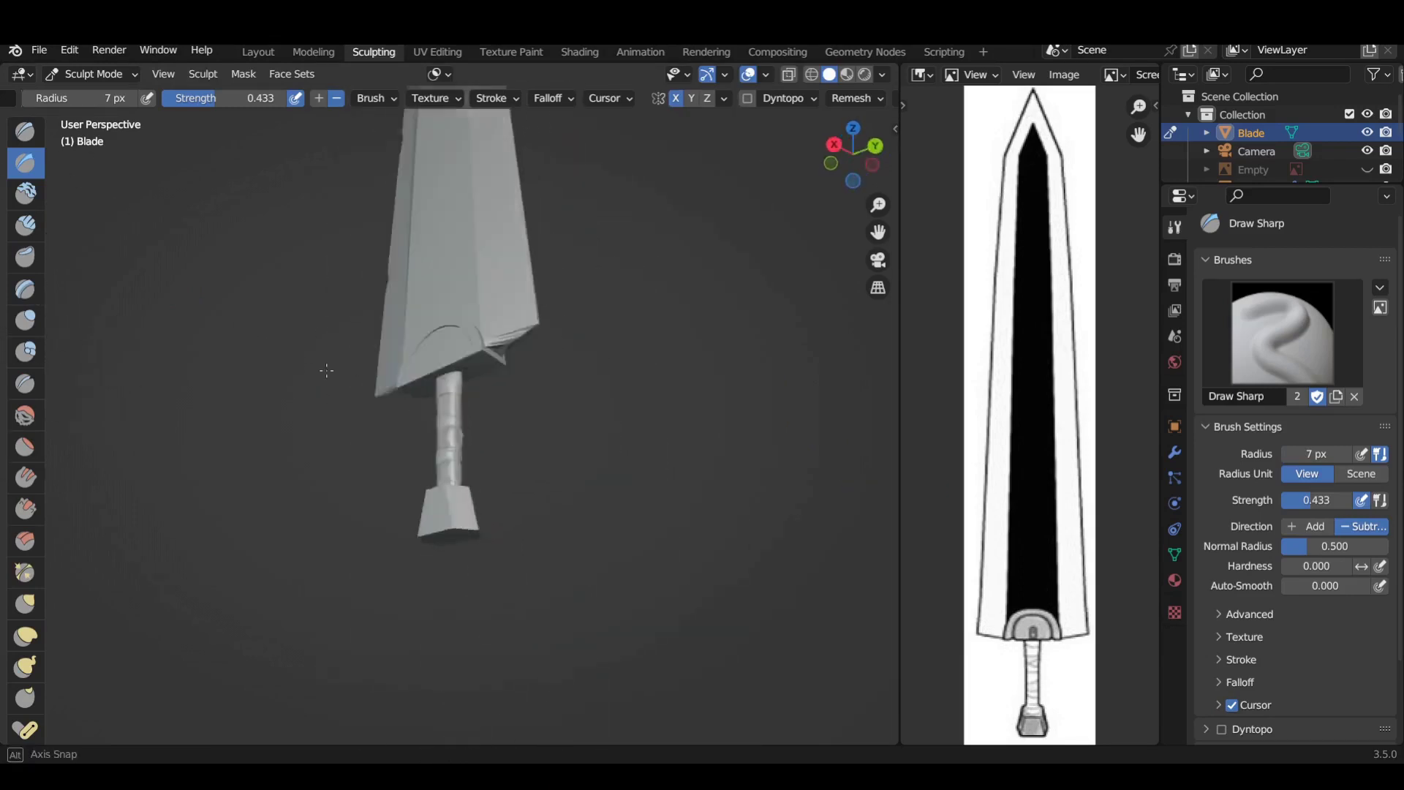
scroll(512, 509, "up", 4)
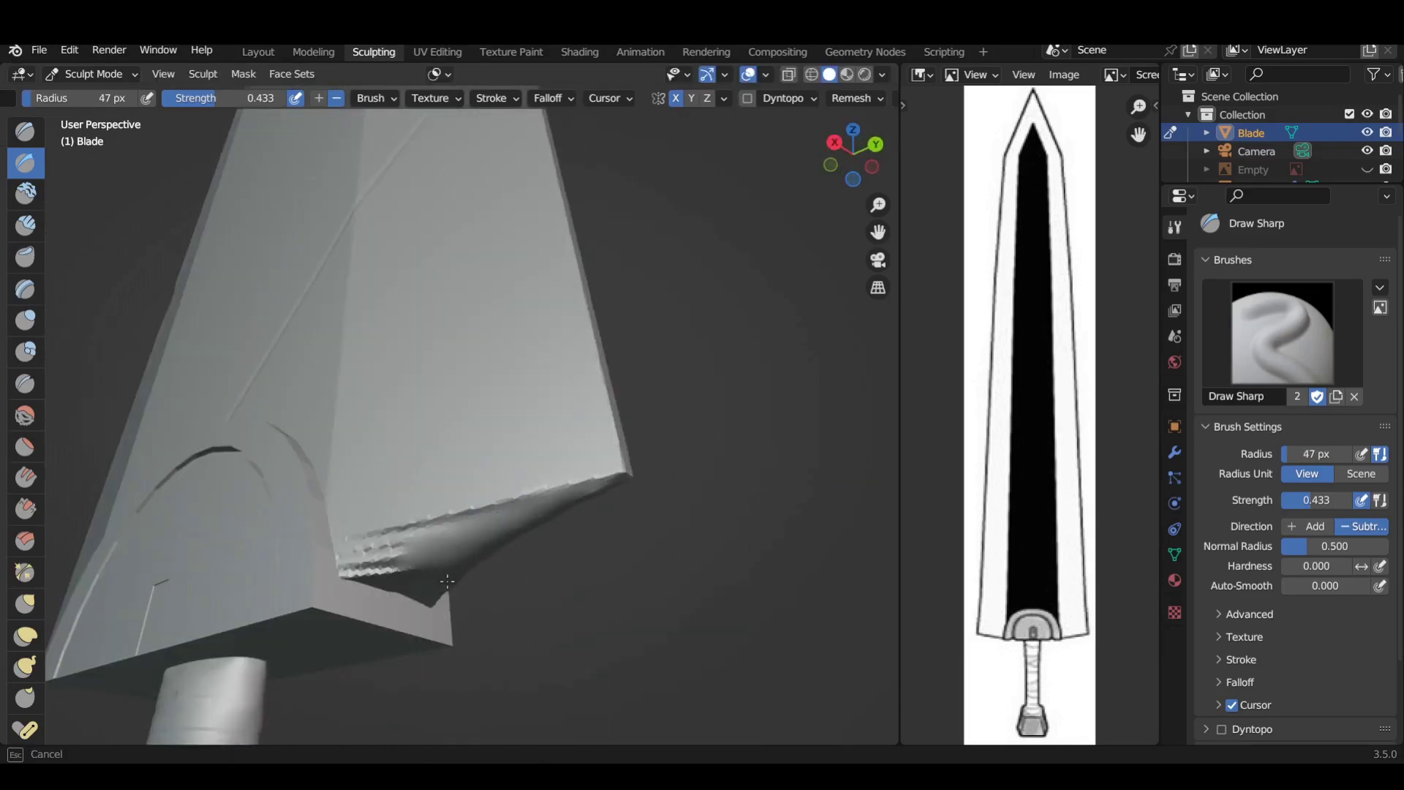
- Chip more nicks with the Grab brush near the blade's lower end and guard
middle_click_drag(437, 604, 648, 504)
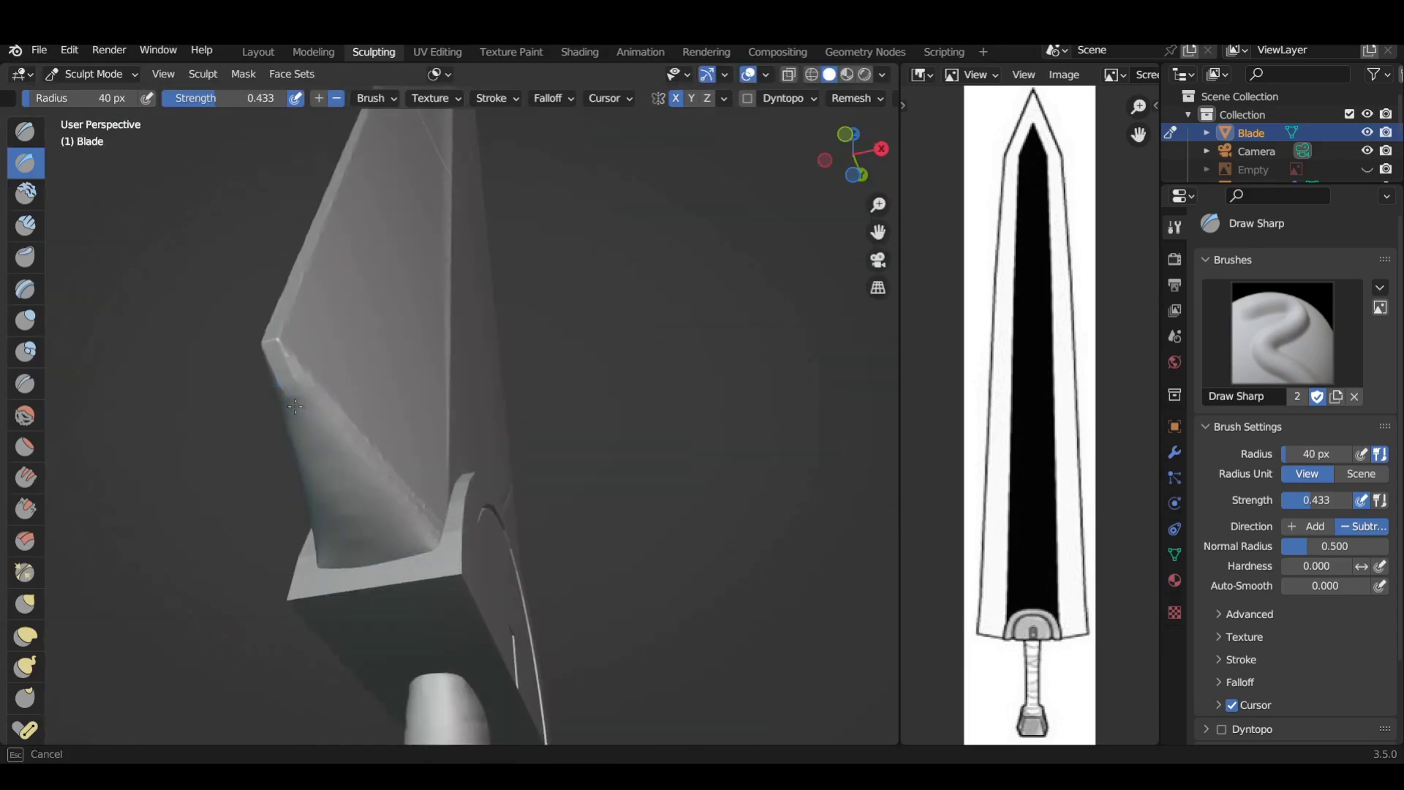
middle_click_drag(295, 406, 307, 532)
scroll(307, 532, "down", 1)
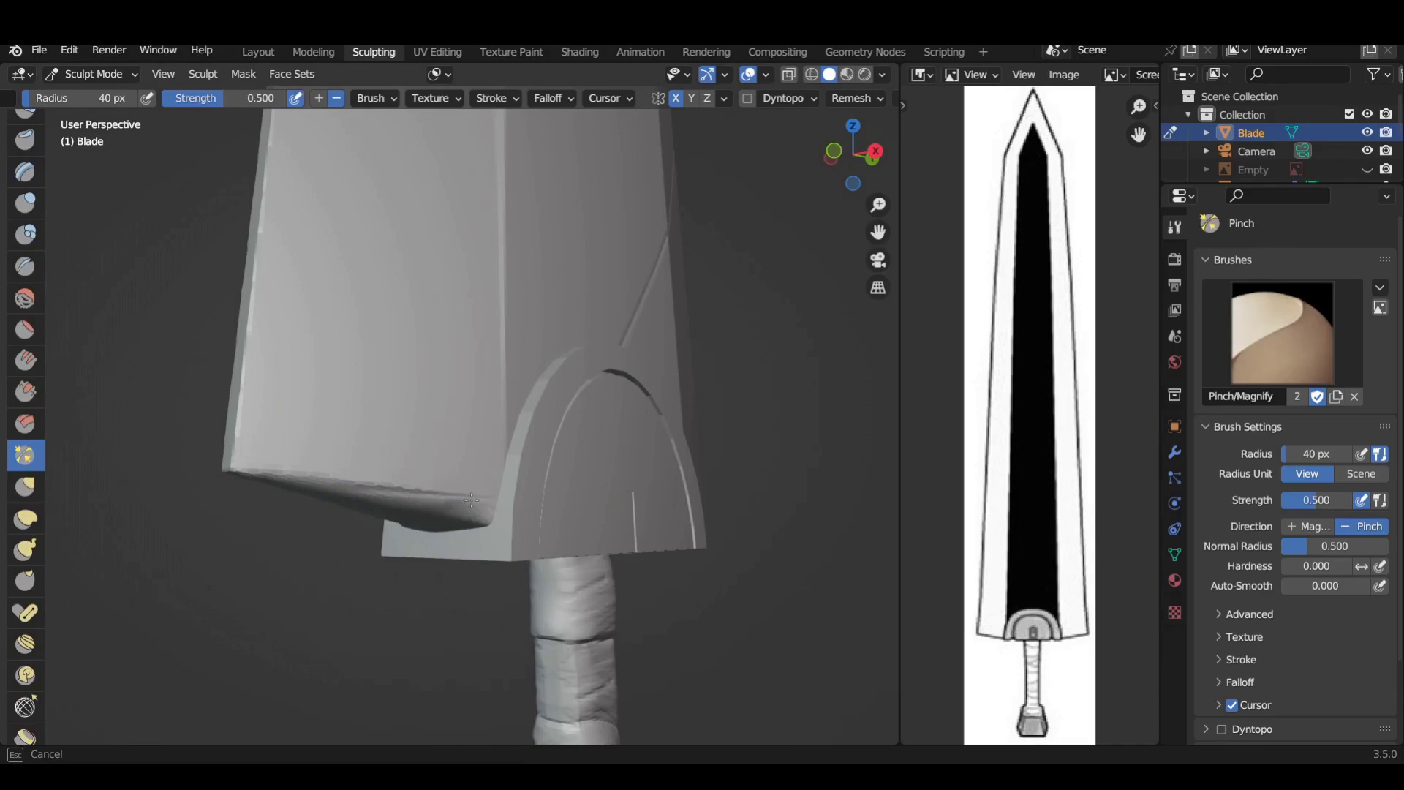
mouse_move(249, 465)
middle_mouse_down()
mouse_move(478, 400)
mouse_move(519, 416)
middle_mouse_up()
mouse_move(397, 437)
middle_mouse_down()
mouse_move(439, 517)
mouse_move(63, 485)
middle_mouse_up()
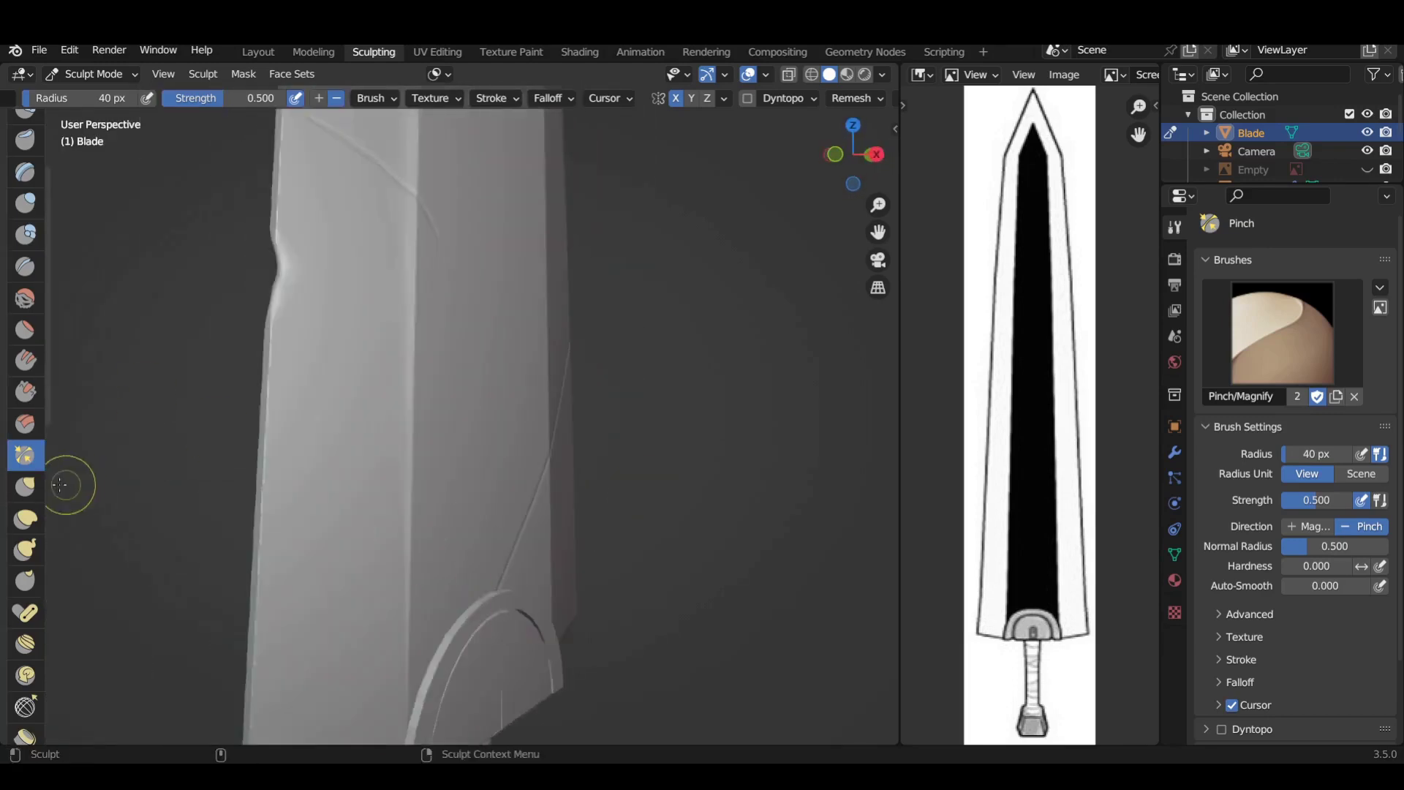
left_click(24, 486)
mouse_move(338, 454)
middle_mouse_down()
mouse_move(615, 308)
mouse_move(505, 359)
mouse_move(486, 392)
middle_mouse_up()
scroll(509, 351, "down", 3)
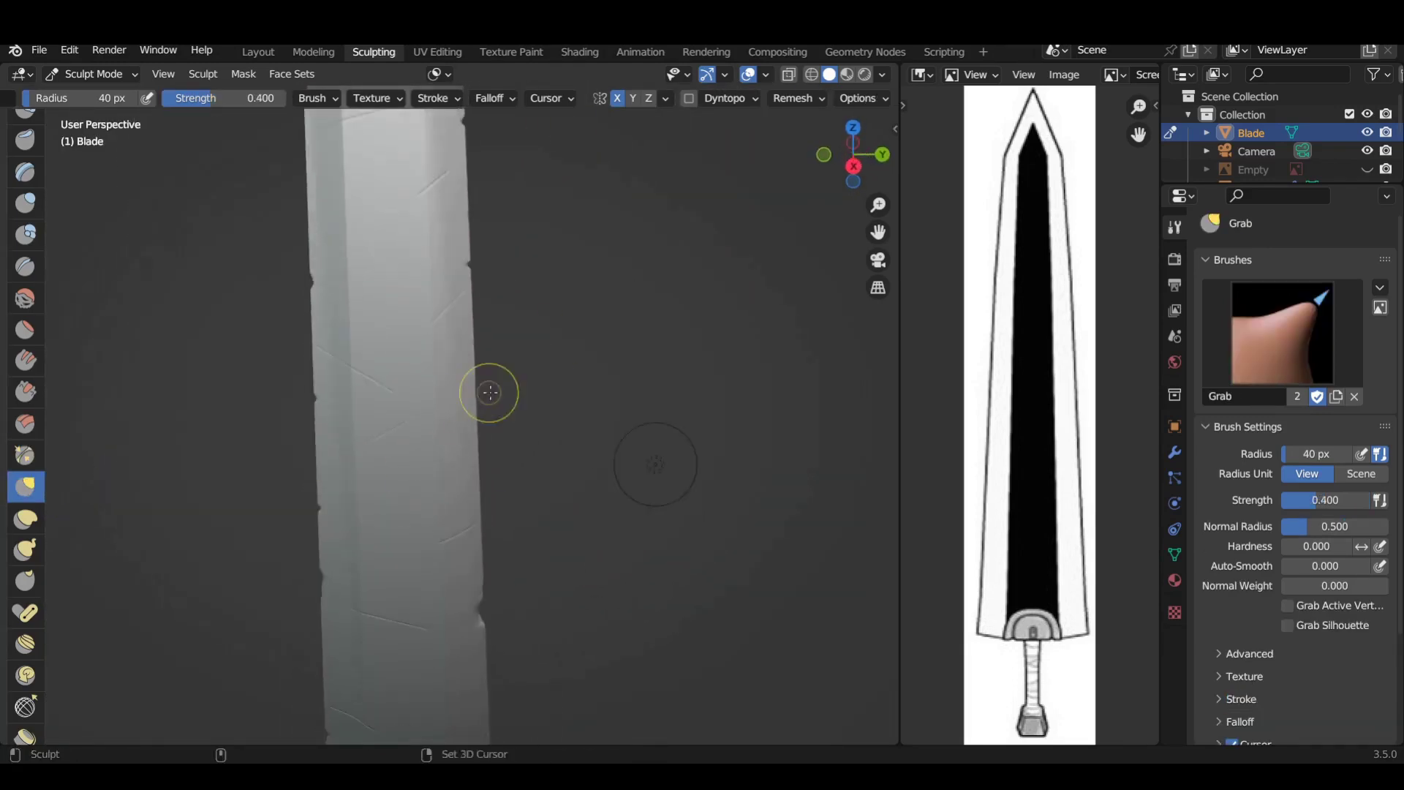
scroll(471, 439, "down", 3)
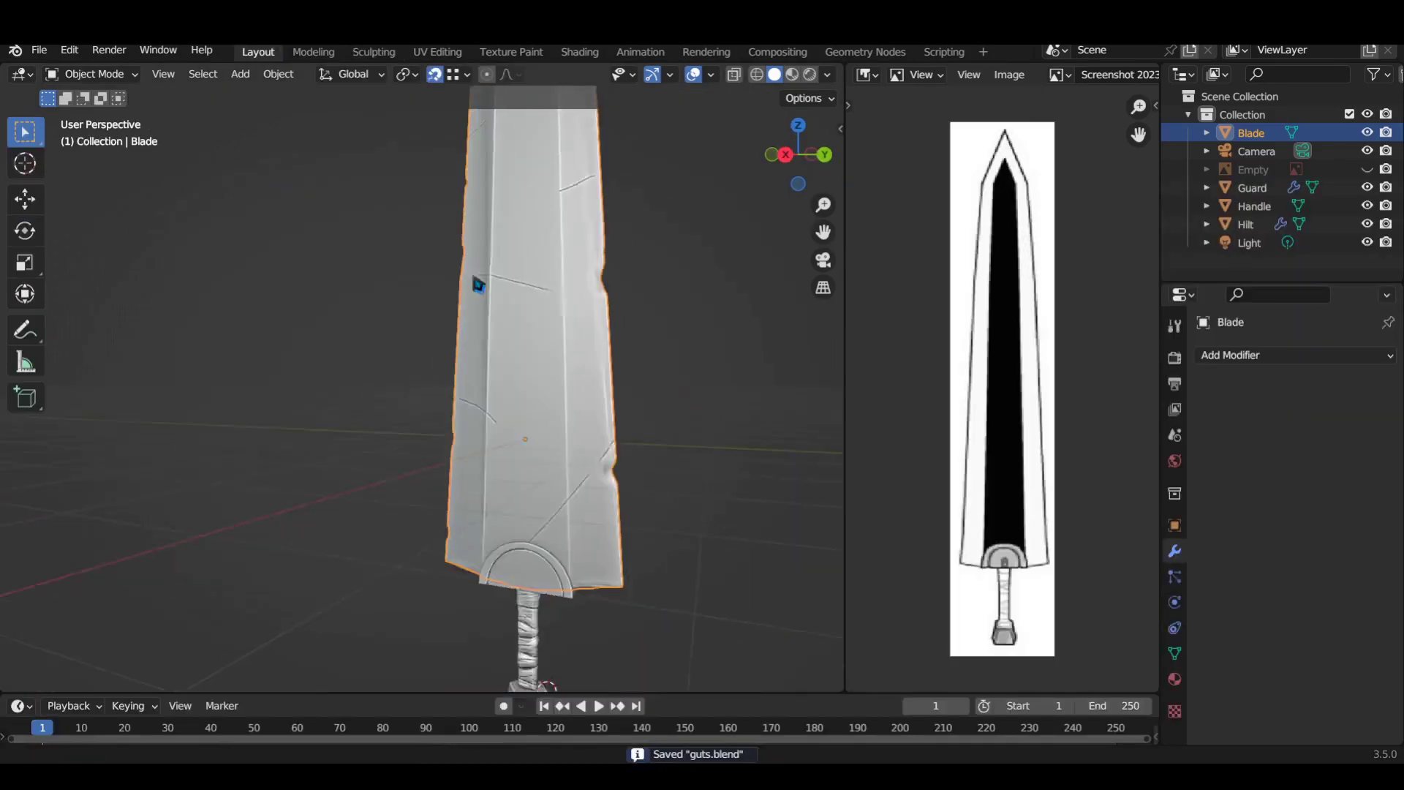
- Undo the Hilt's jagged remesh and remesh it at a finer voxel size
middle_click_drag(531, 538, 511, 439)
scroll(512, 438, "down", 2)
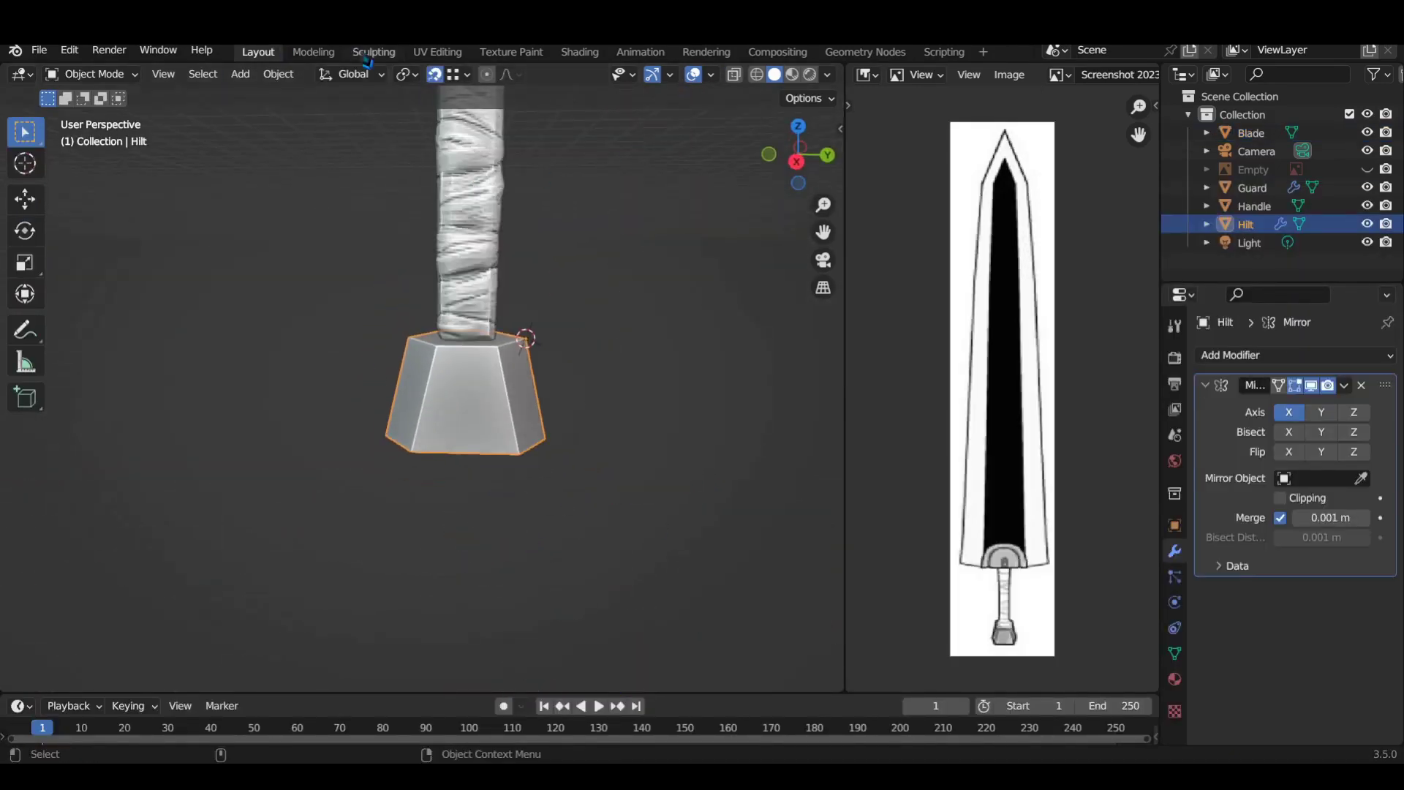
left_click(373, 51)
scroll(719, 389, "up", 3)
left_click(797, 98)
left_click(841, 133)
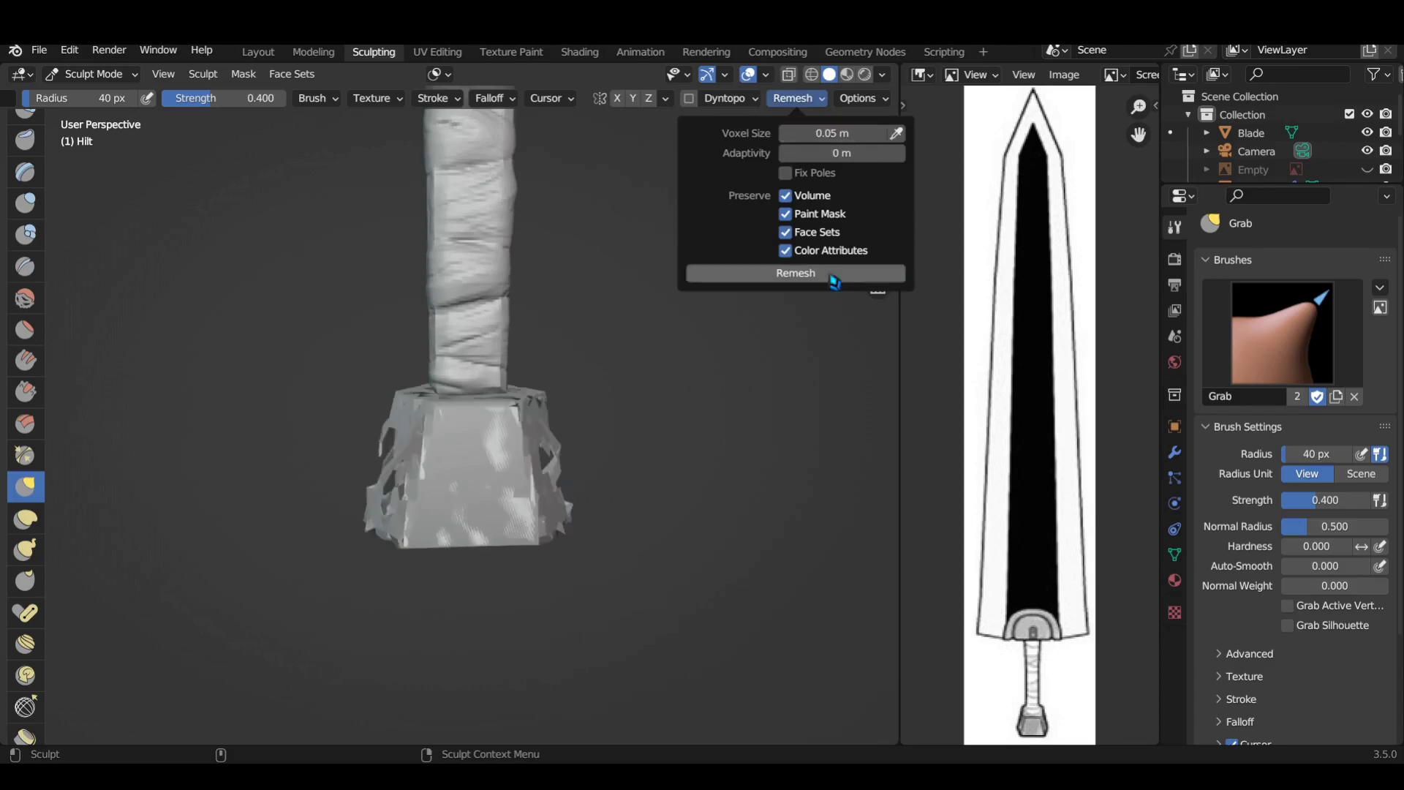
key("ctrl+z")
left_click(826, 134)
left_click(804, 273)
- Apply the Hilt's Mirror modifier in Layout and return to Sculpting
key("Tab")
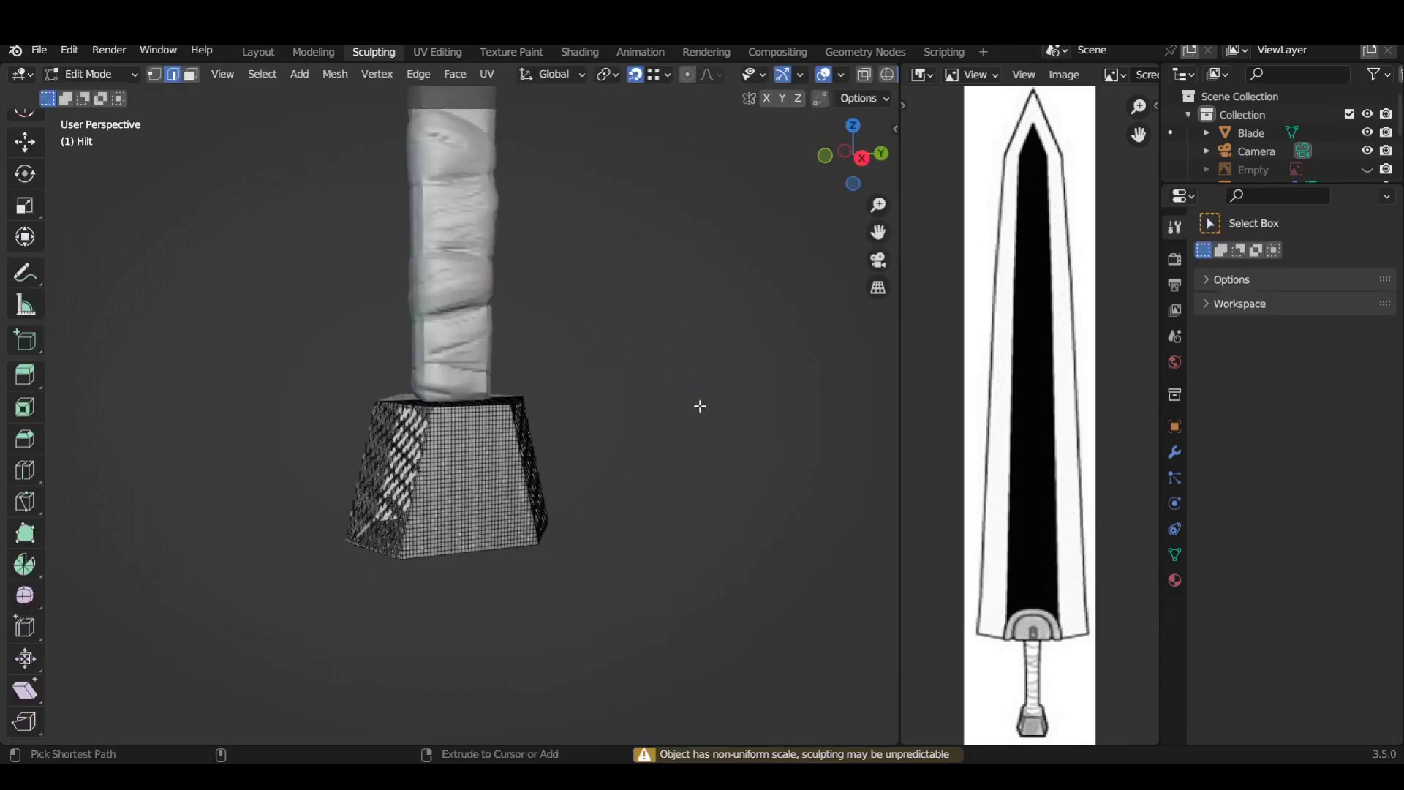
key("ctrl+Page_Up")
key("Tab")
key("ctrl+a")
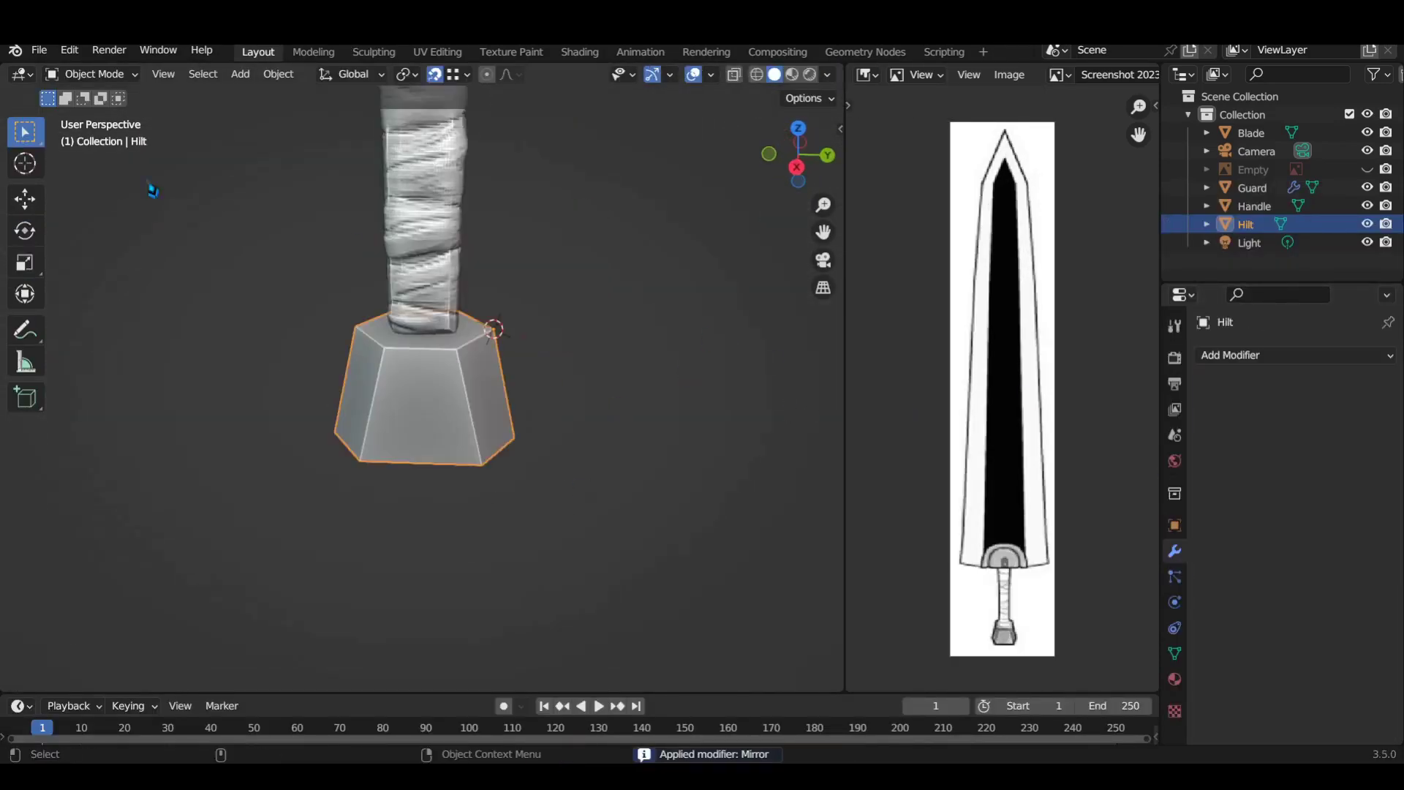
left_click(373, 51)
- Scrape the Hilt flat with the Scrape brush from several angles
left_click(25, 452)
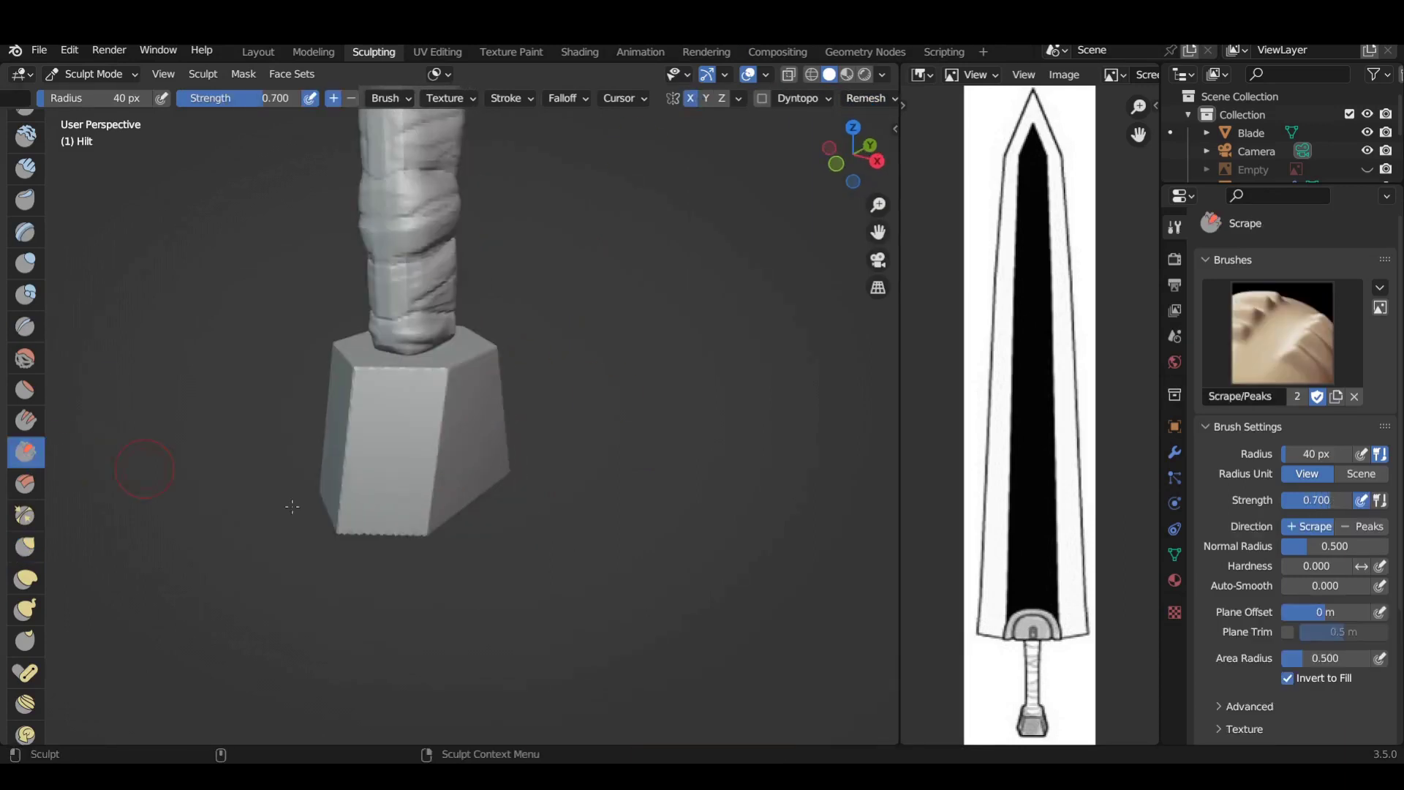
scroll(410, 512, "up", 2)
mouse_move(409, 512)
middle_mouse_down()
mouse_move(431, 522)
mouse_move(252, 349)
middle_mouse_up()
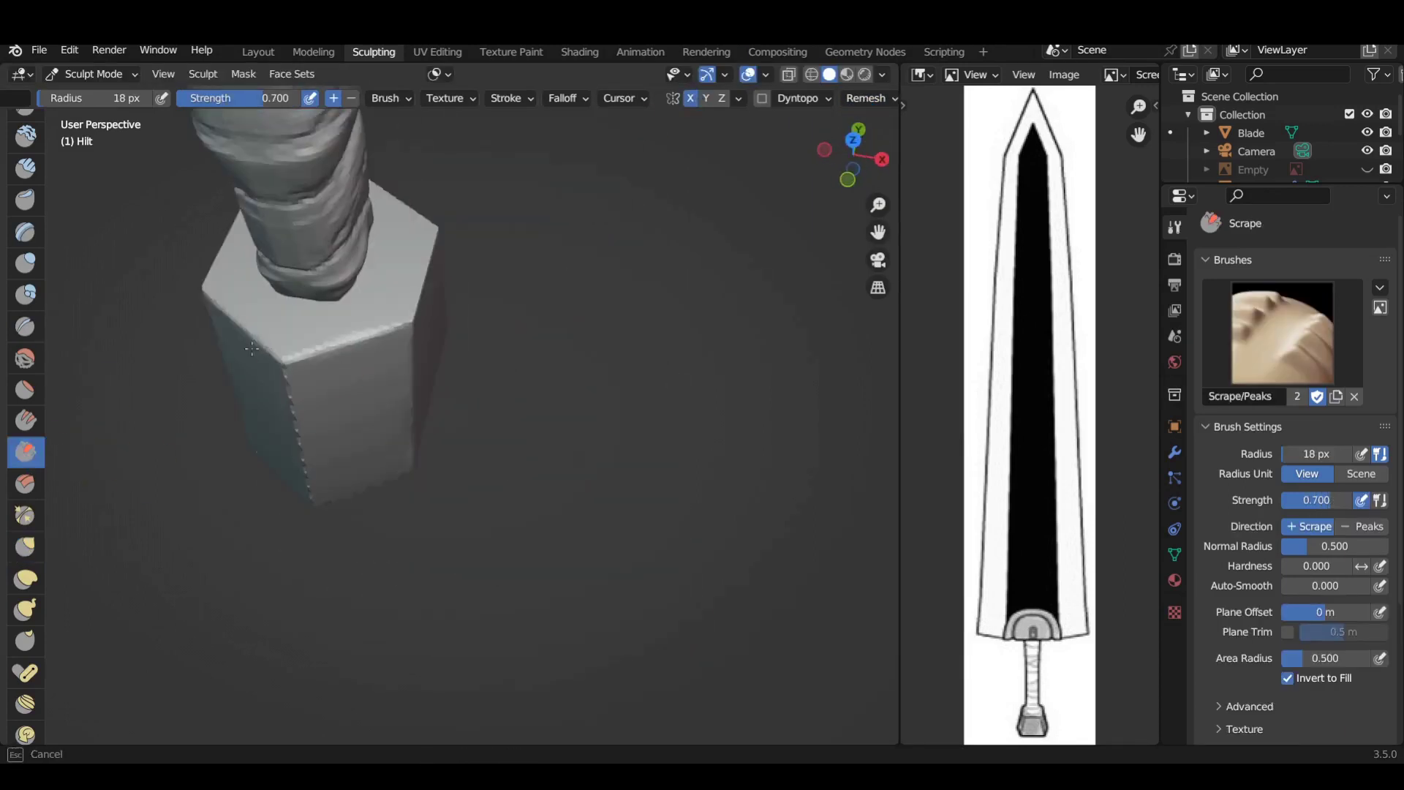
middle_click_drag(415, 325, 376, 400)
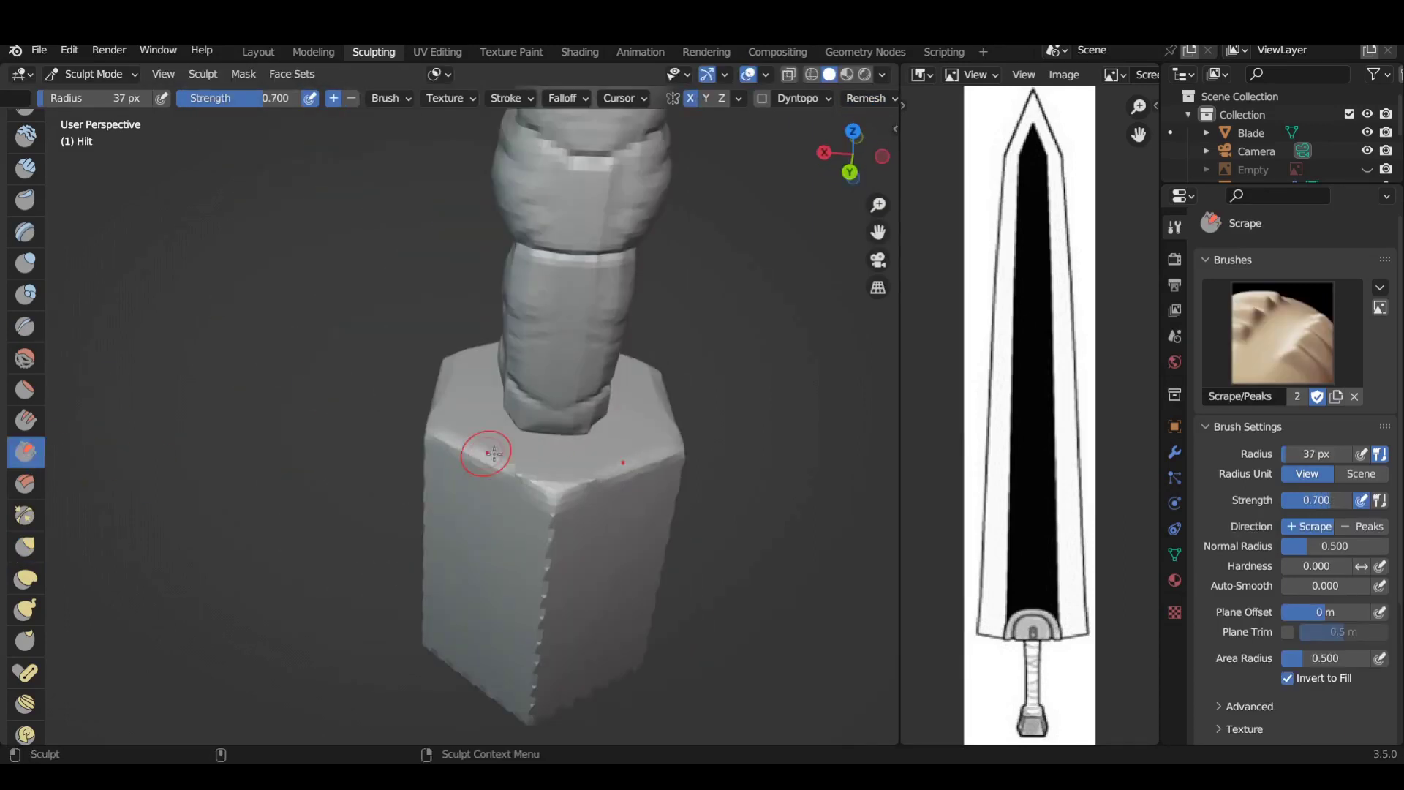
mouse_move(433, 437)
middle_mouse_down()
mouse_move(366, 475)
mouse_move(307, 539)
middle_mouse_up()
scroll(366, 475, "up", 2)
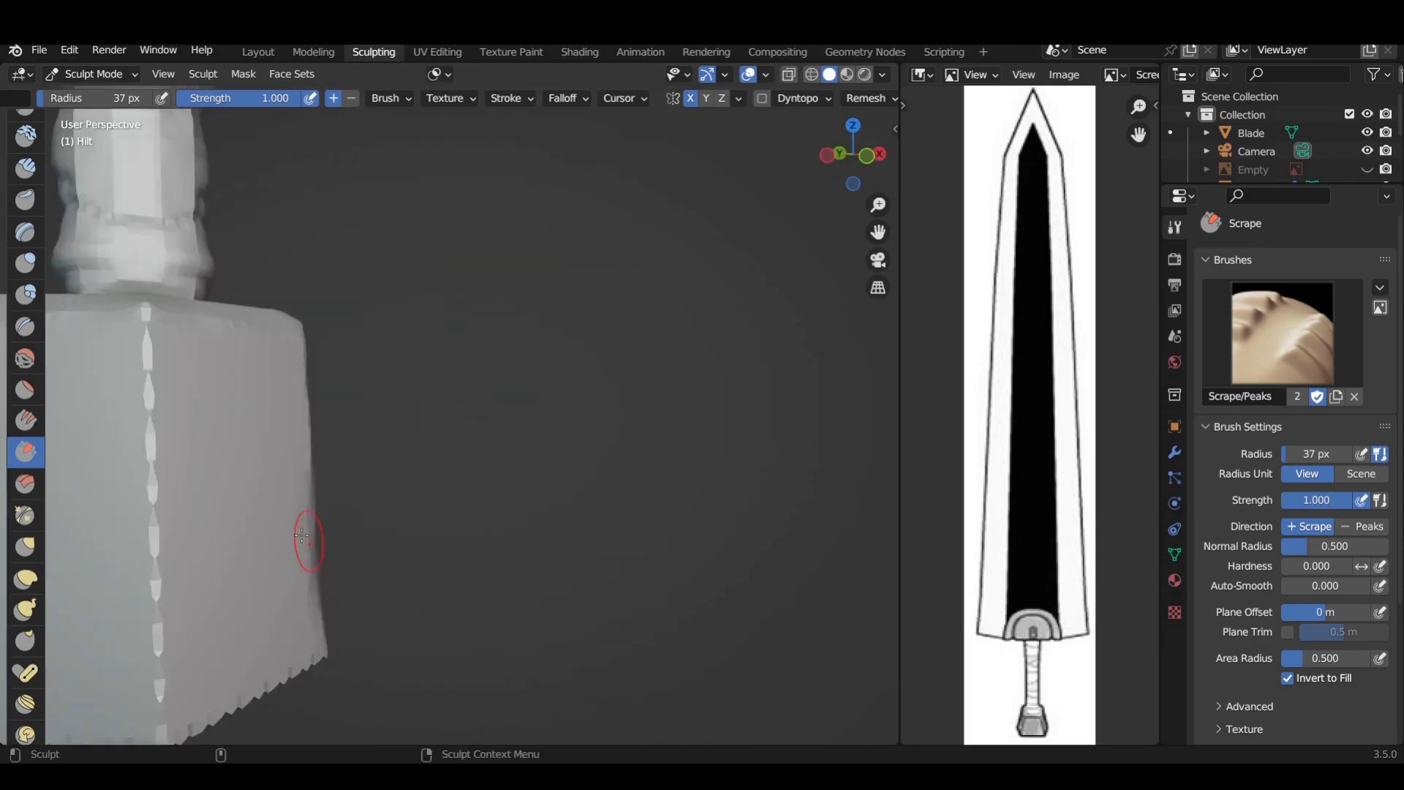
mouse_move(201, 583)
middle_mouse_down()
mouse_move(722, 541)
mouse_move(752, 465)
mouse_move(521, 583)
mouse_move(502, 476)
middle_mouse_up()
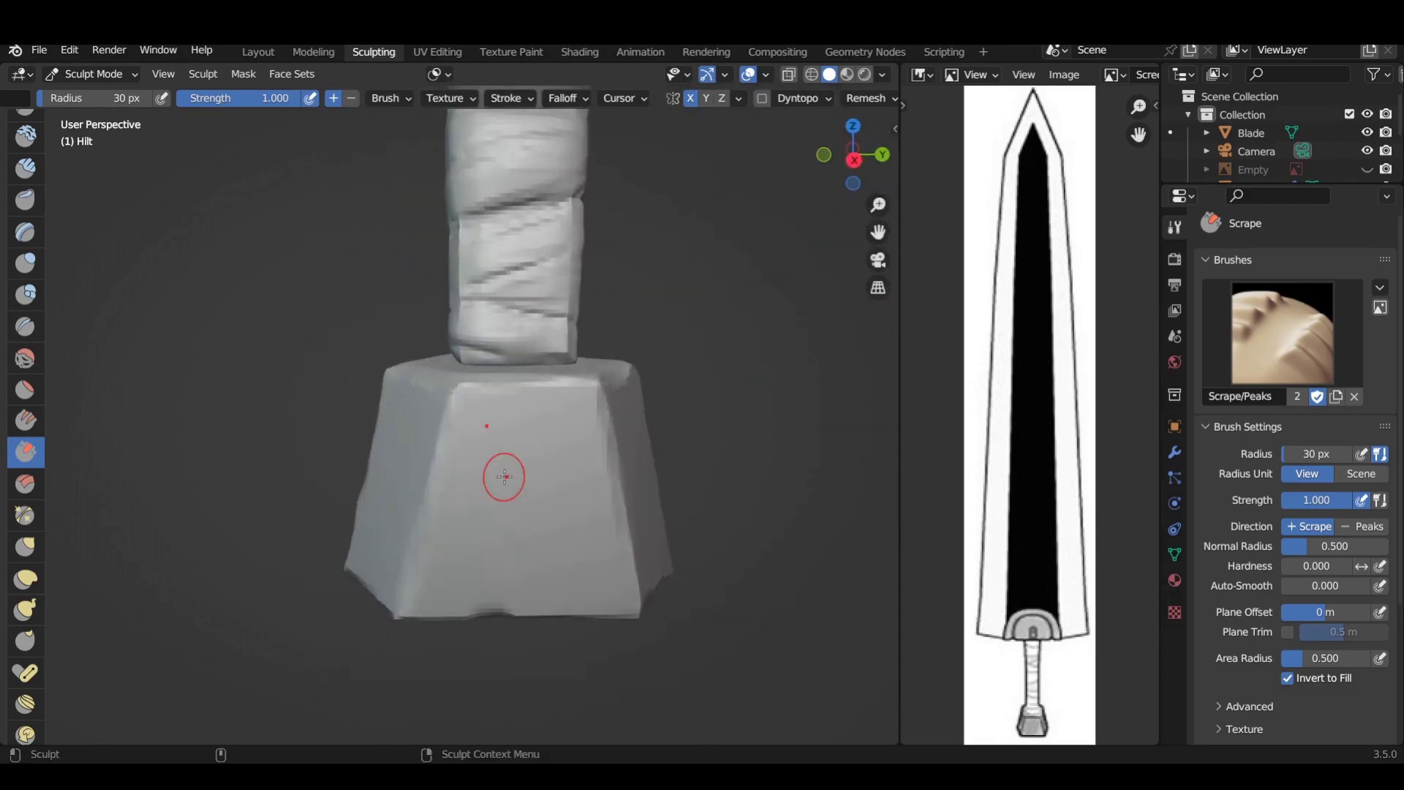
- Move the Hilt vertically along Z in the Layout workspace
left_click(511, 468)
key("ctrl+Page_Up")
key("ctrl+Page_Up")
key("g")
key("z")
left_click(509, 383)
key("ctrl+Page_Down")
key("ctrl+Page_Down")
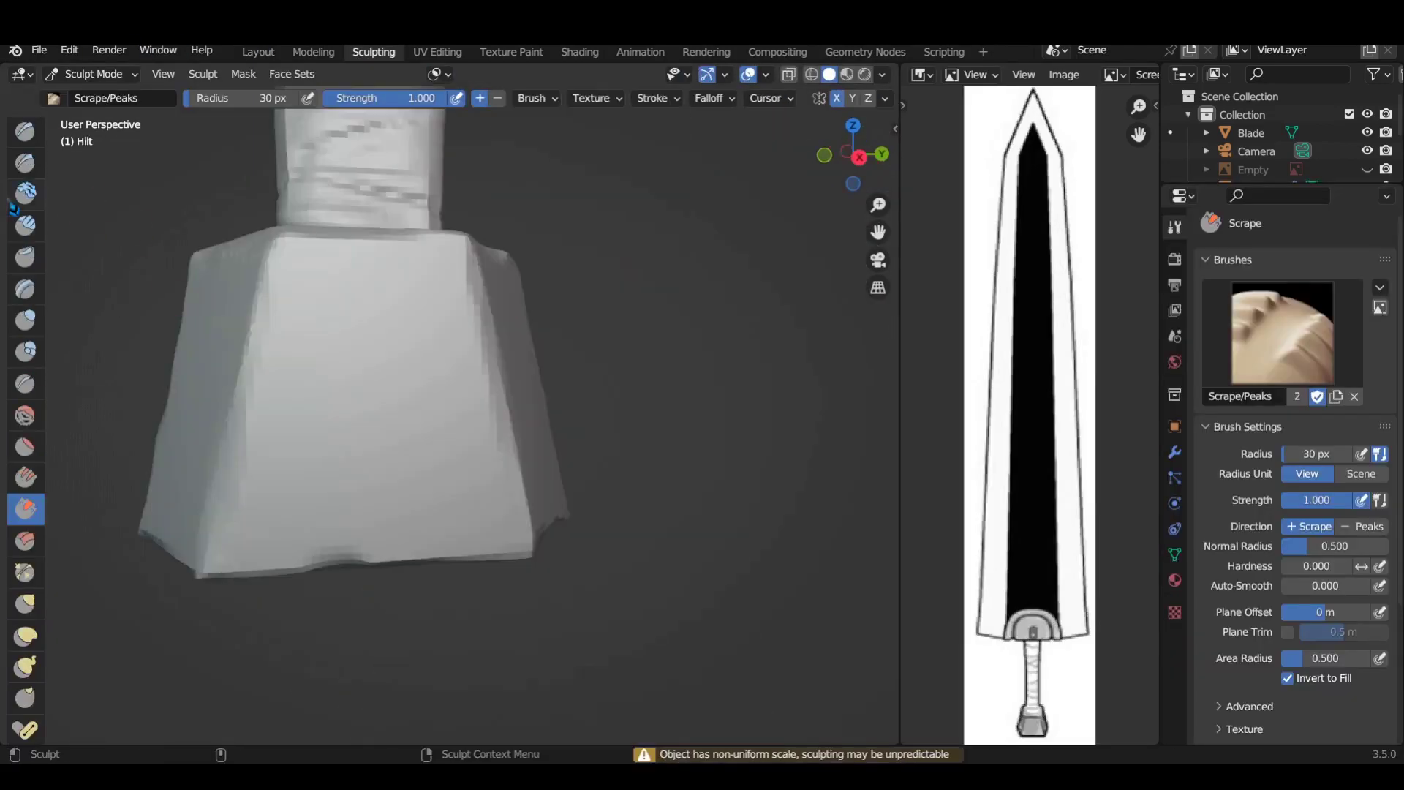
- Go back to Layout, deselect the Hilt, and orbit around the blade
scroll(635, 302, "down", 3)
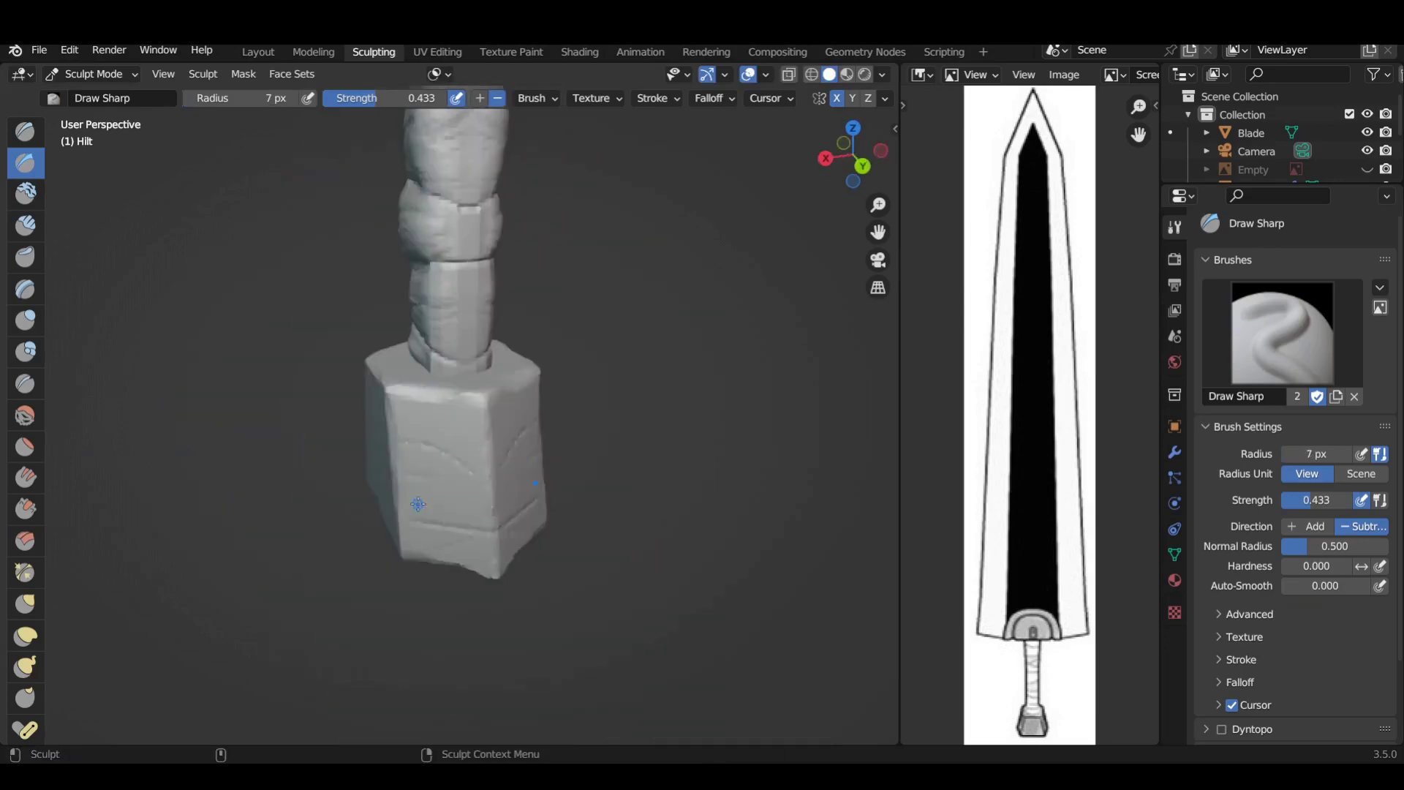
middle_click_drag(407, 508, 330, 483)
scroll(548, 463, "down", 3)
scroll(548, 464, "up", 3)
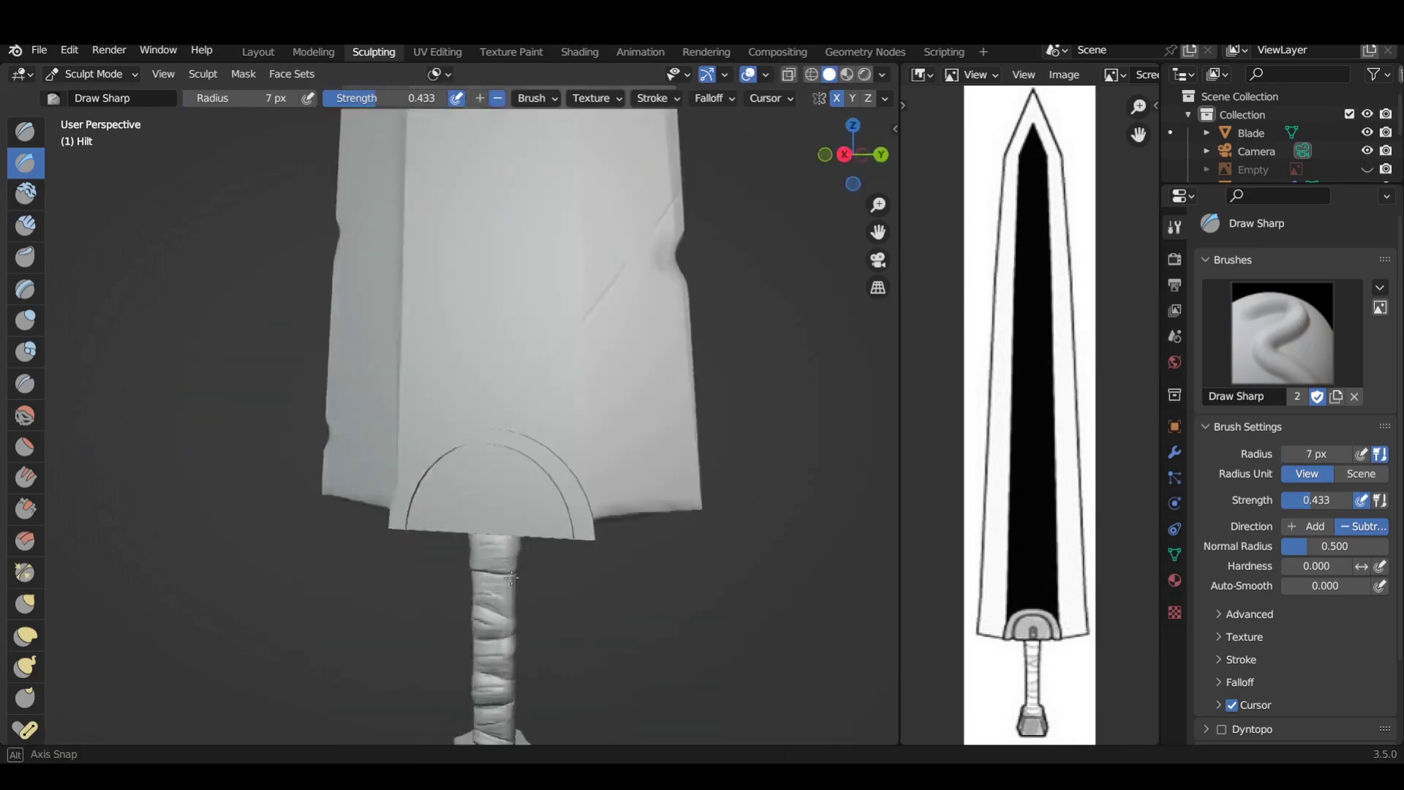
left_click(263, 62)
left_click(263, 132)
scroll(263, 131, "down", 5)
scroll(536, 204, "up", 6)
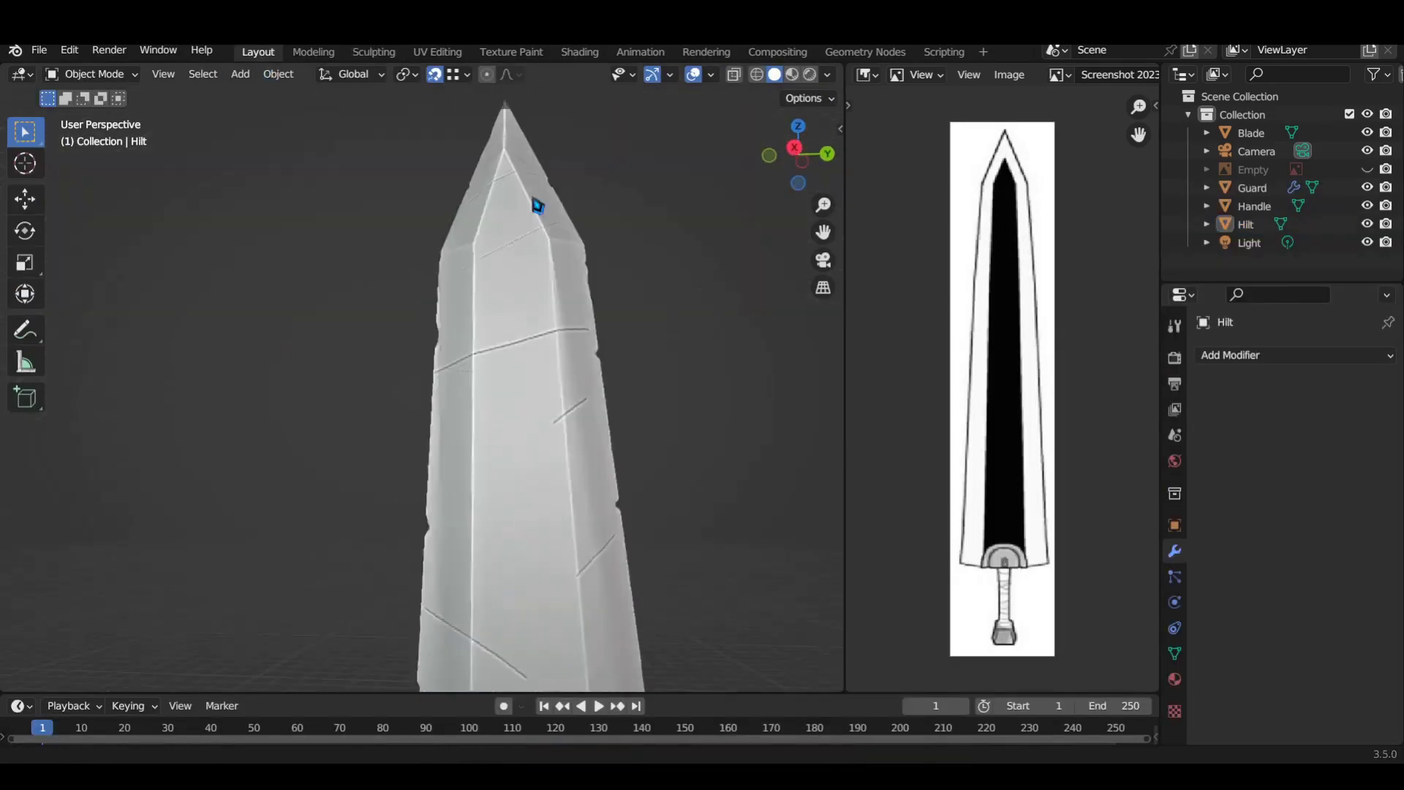
mouse_move(536, 204)
middle_mouse_down()
mouse_move(536, 304)
mouse_move(194, 257)
mouse_move(467, 272)
middle_mouse_up()
- Save the project, then orbit in close to check the blade's shine
key("ctrl+s")
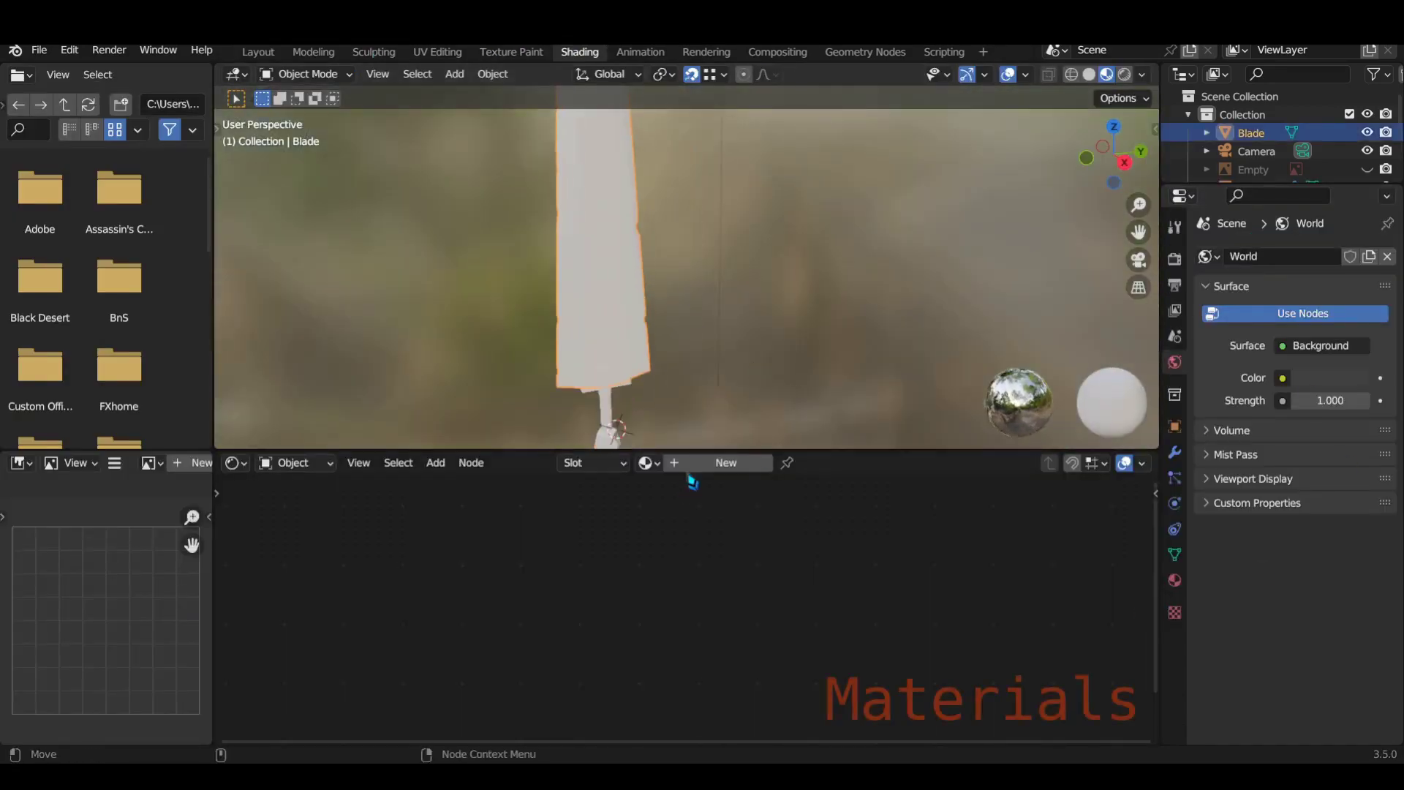
scroll(792, 601, "down", 2)
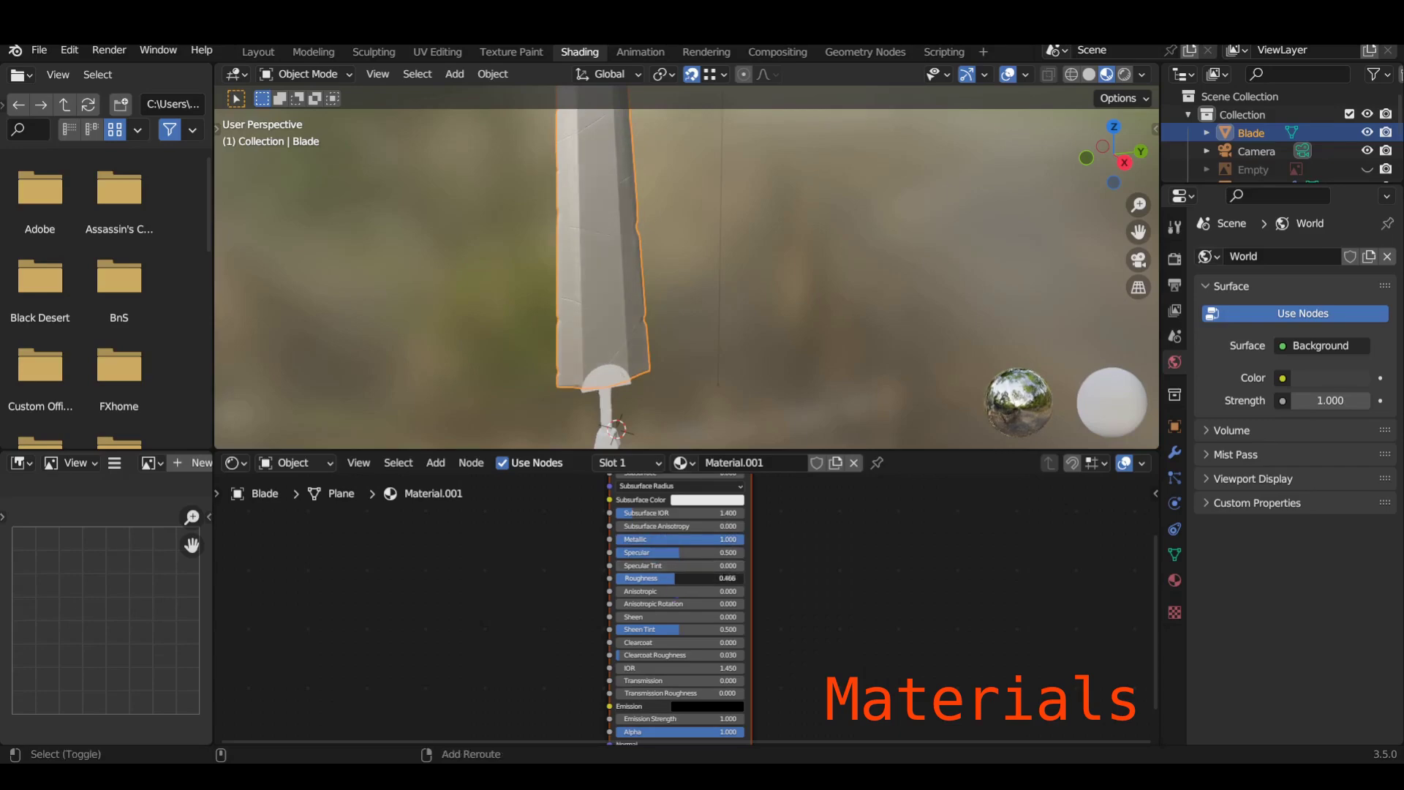
middle_click_drag(658, 283, 648, 343)
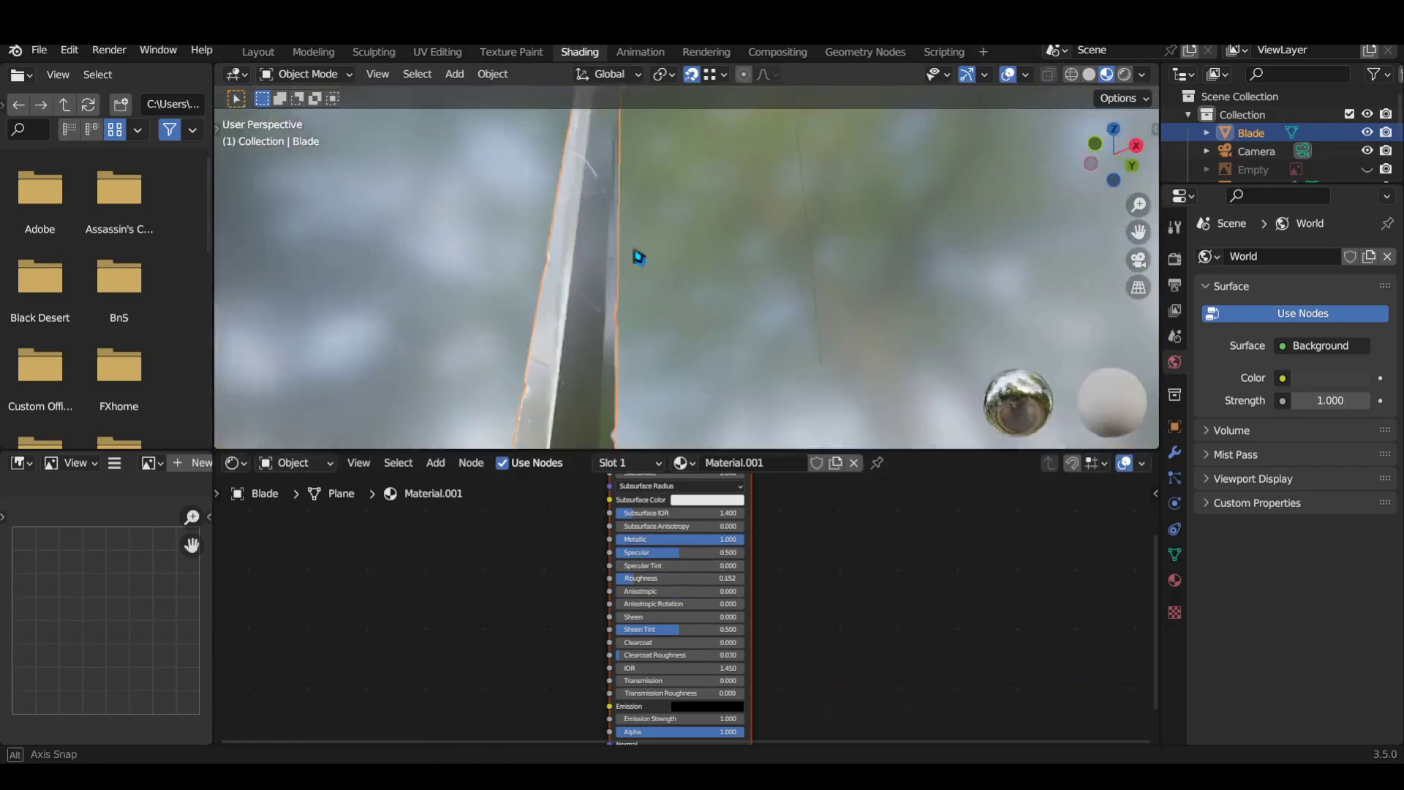
middle_click_drag(636, 257, 699, 392)
scroll(525, 571, "up", 3)
middle_click_drag(545, 291, 570, 307)
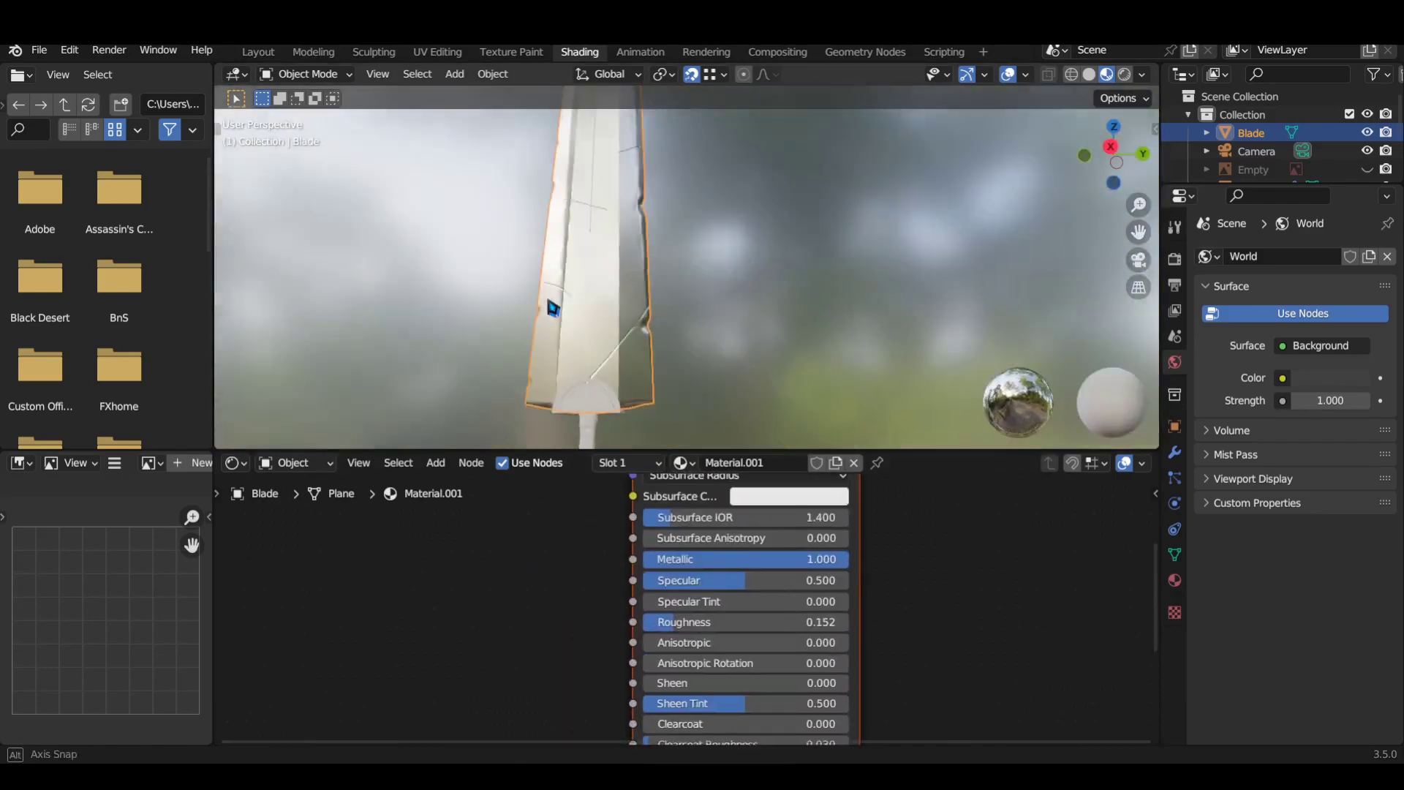
scroll(841, 615, "down", 5, "shift")
scroll(923, 658, "up", 1, "shift")
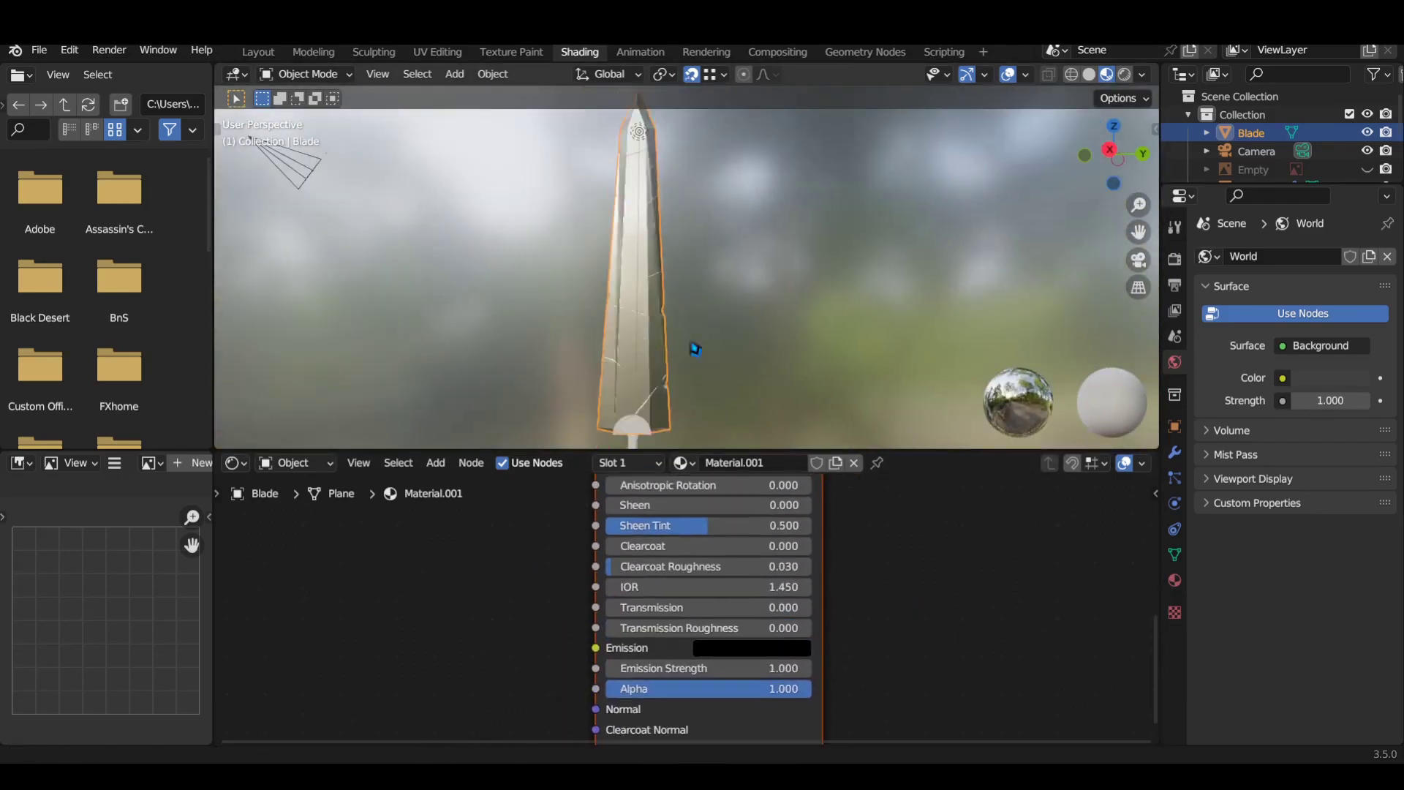
middle_click_drag(695, 348, 705, 263)
- Inspect the blade briefly in Sculpting, then return to the Shading workspace
left_click(366, 53)
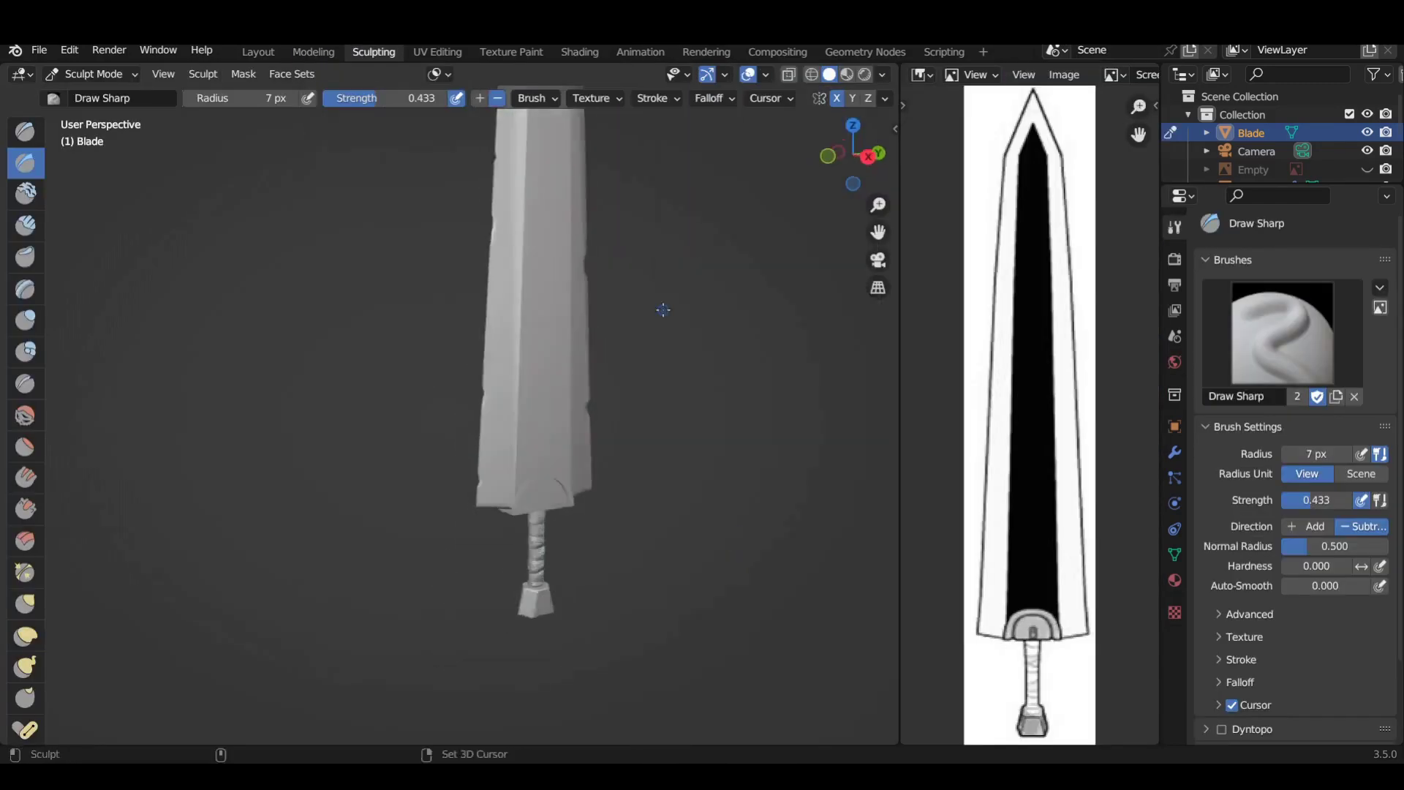
scroll(583, 541, "up", 5)
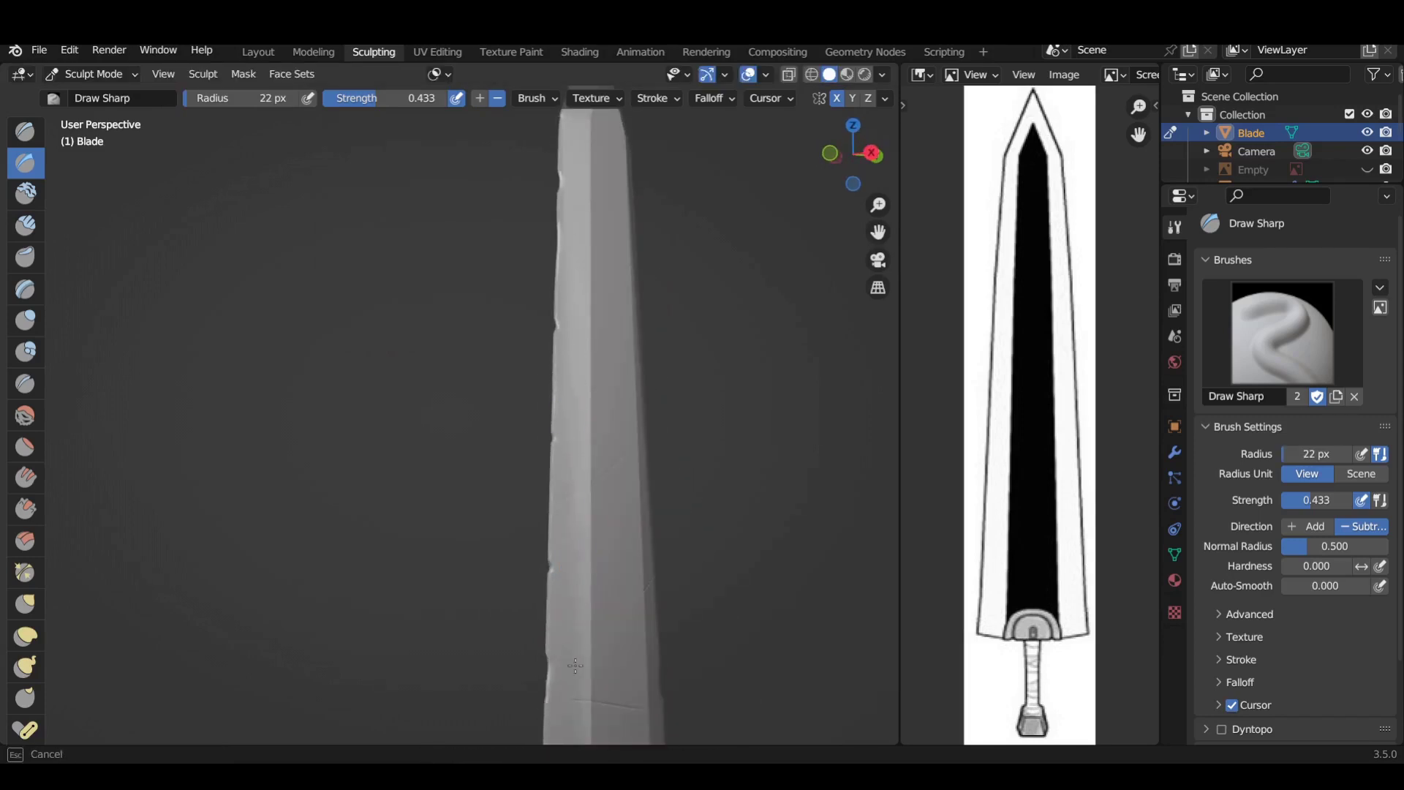
middle_click_drag(575, 666, 764, 595)
left_click(579, 51)
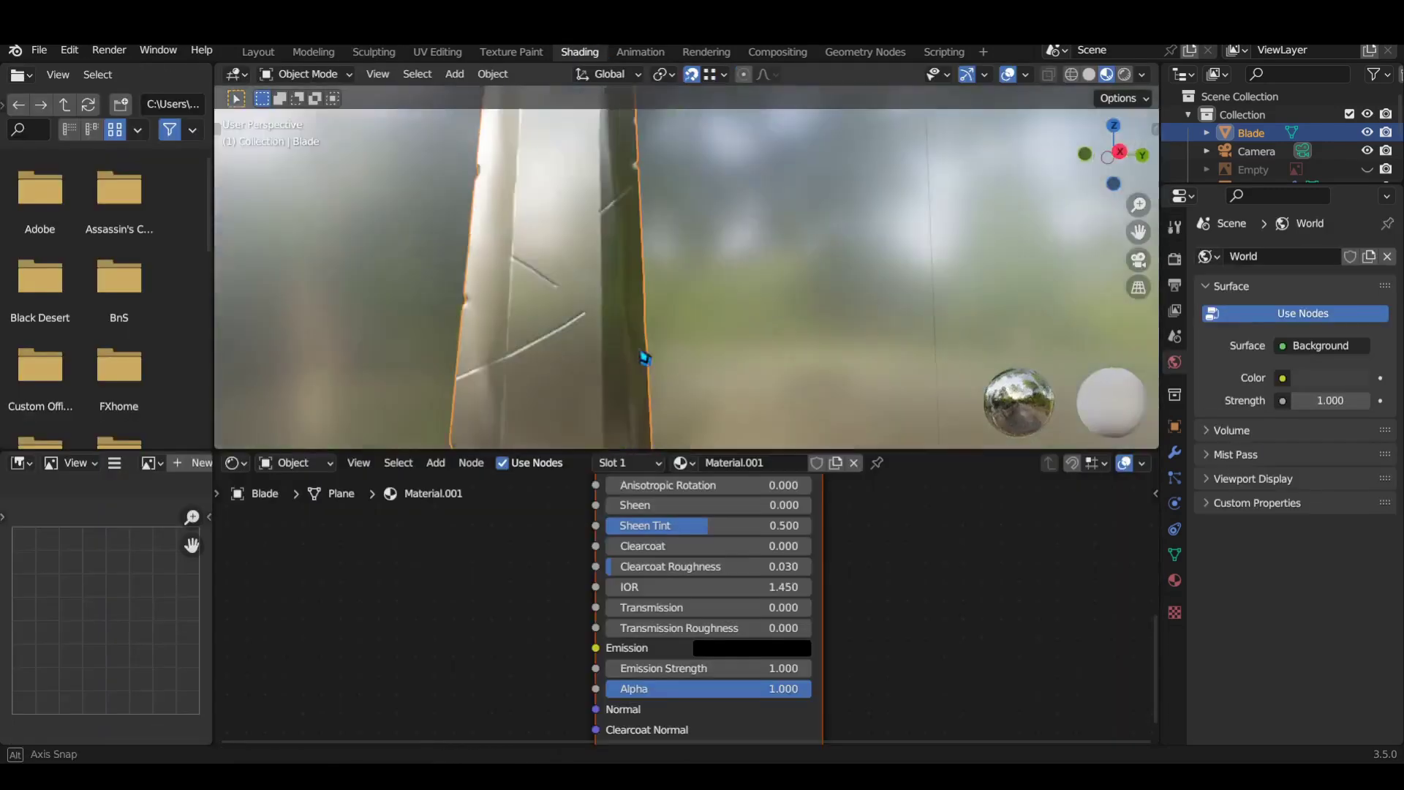
mouse_move(644, 357)
middle_mouse_down()
mouse_move(542, 279)
mouse_move(577, 385)
mouse_move(604, 342)
middle_mouse_up()
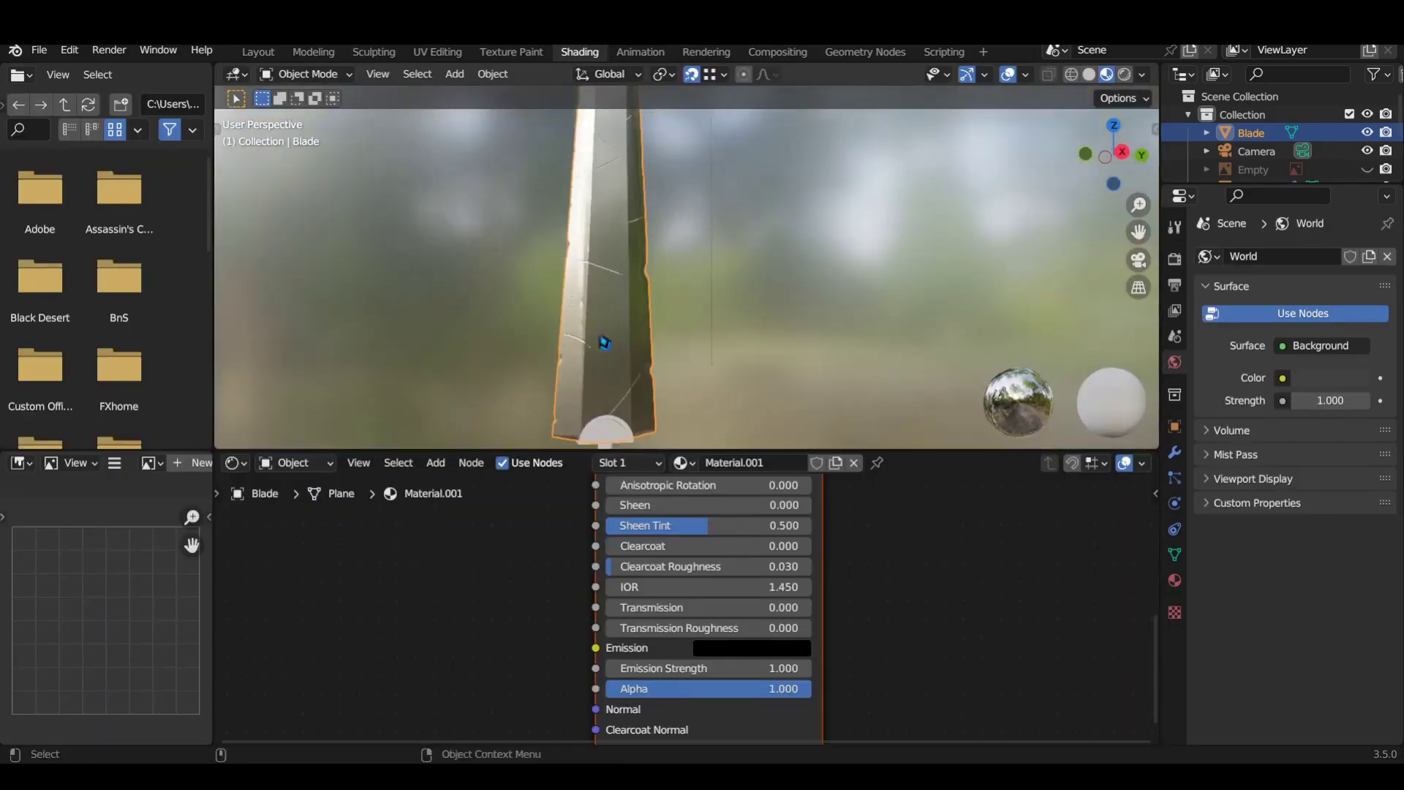
- Add a Noise Texture node to the blade's shader
key("shift+a")
left_click(483, 532)
left_click(381, 585)
key("shift+a")
- Add a Bump node into the shader Normal and drive the noise with Object coordinates
left_click(556, 666)
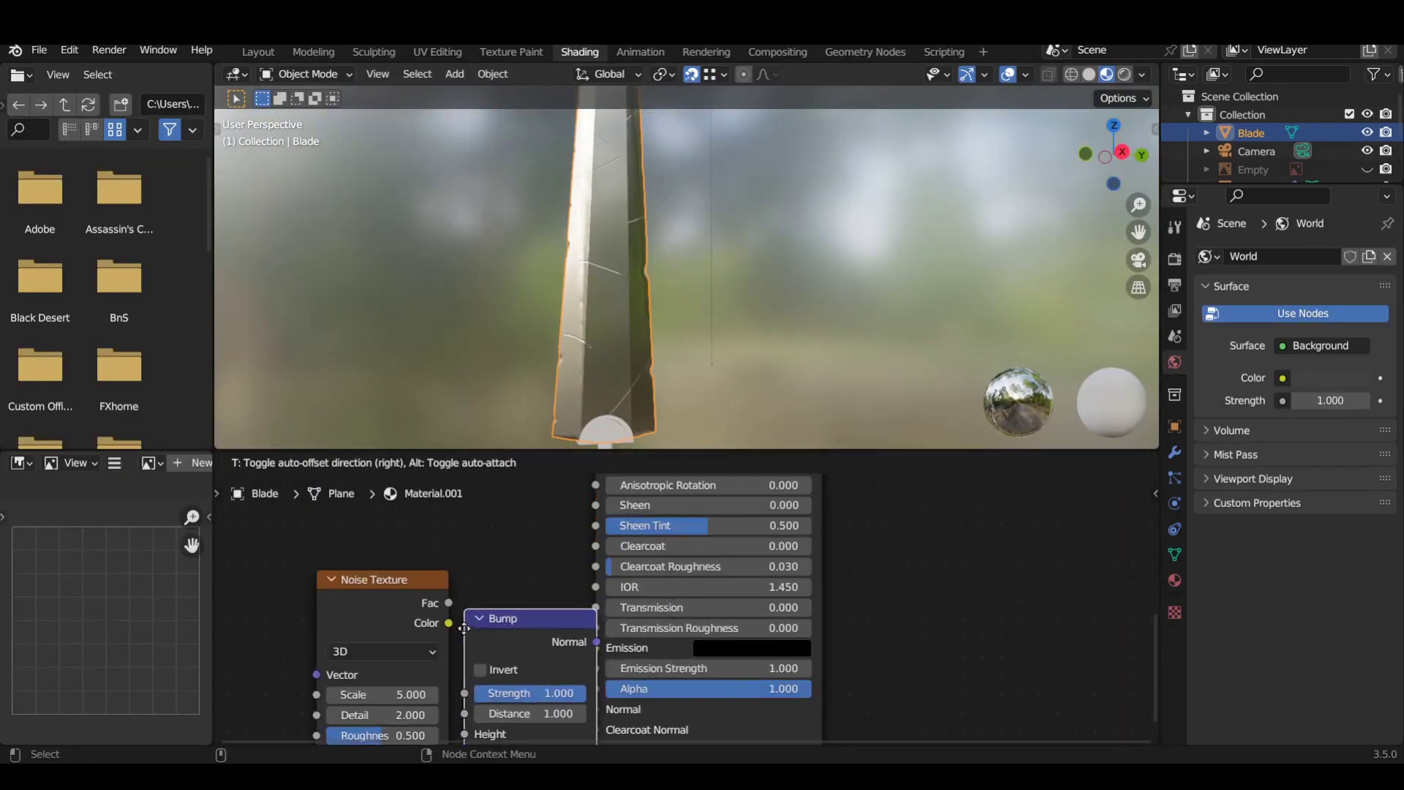
left_click(512, 636)
left_click_drag(735, 631, 732, 620)
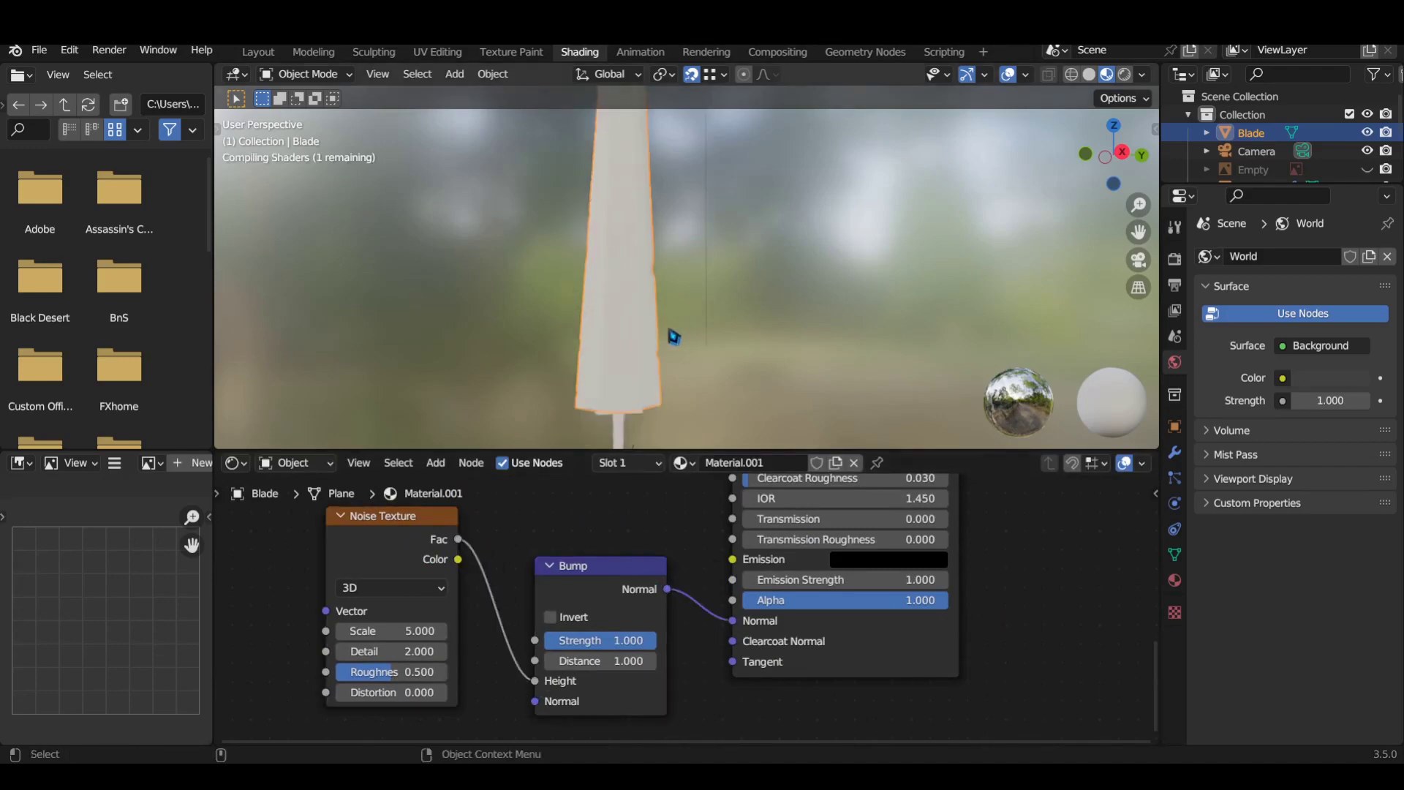
left_click_drag(326, 610, 282, 539)
type("obj")
key("Return")
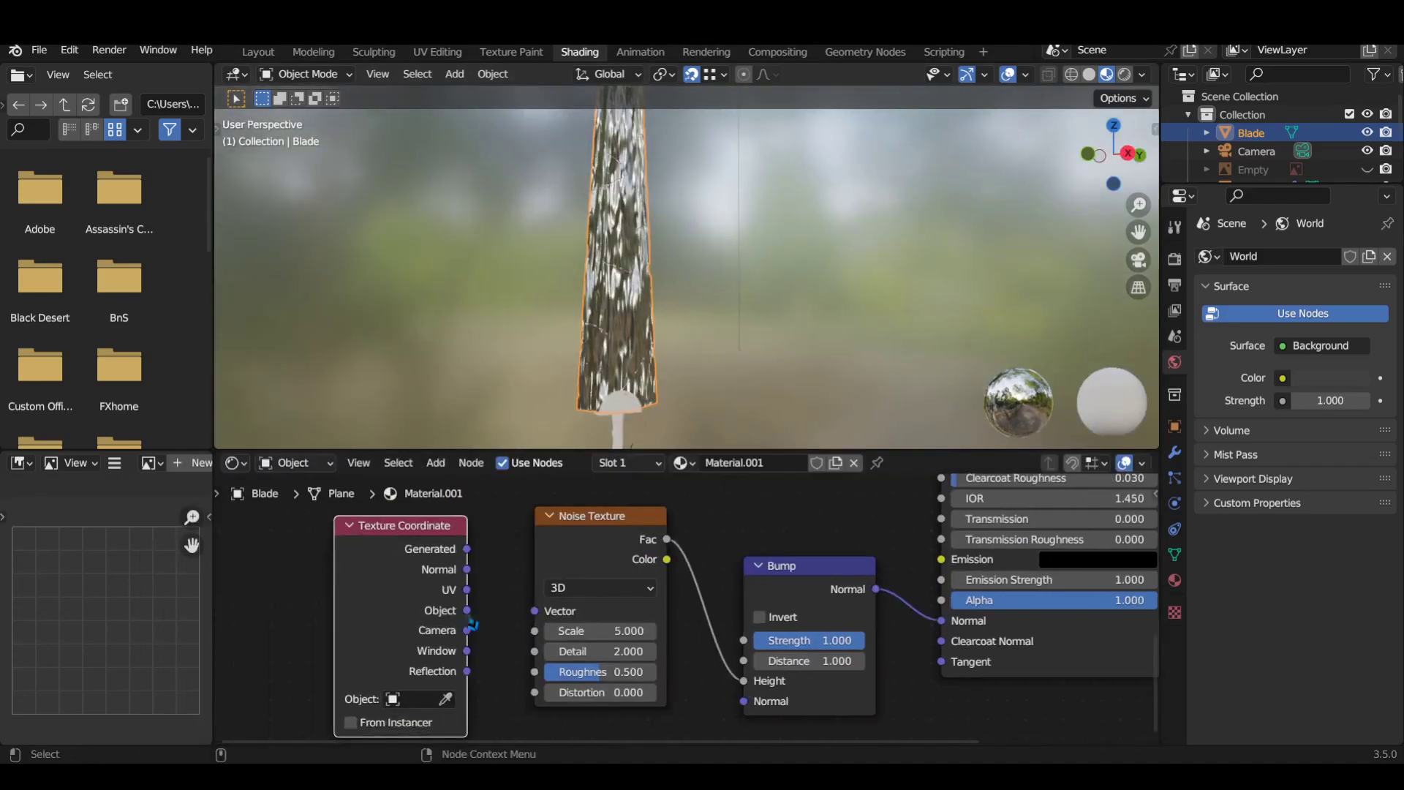
- Orbit from the blade's tip to the guard and handle to inspect the bump
middle_click_drag(701, 558, 642, 564)
middle_click_drag(558, 351, 693, 417)
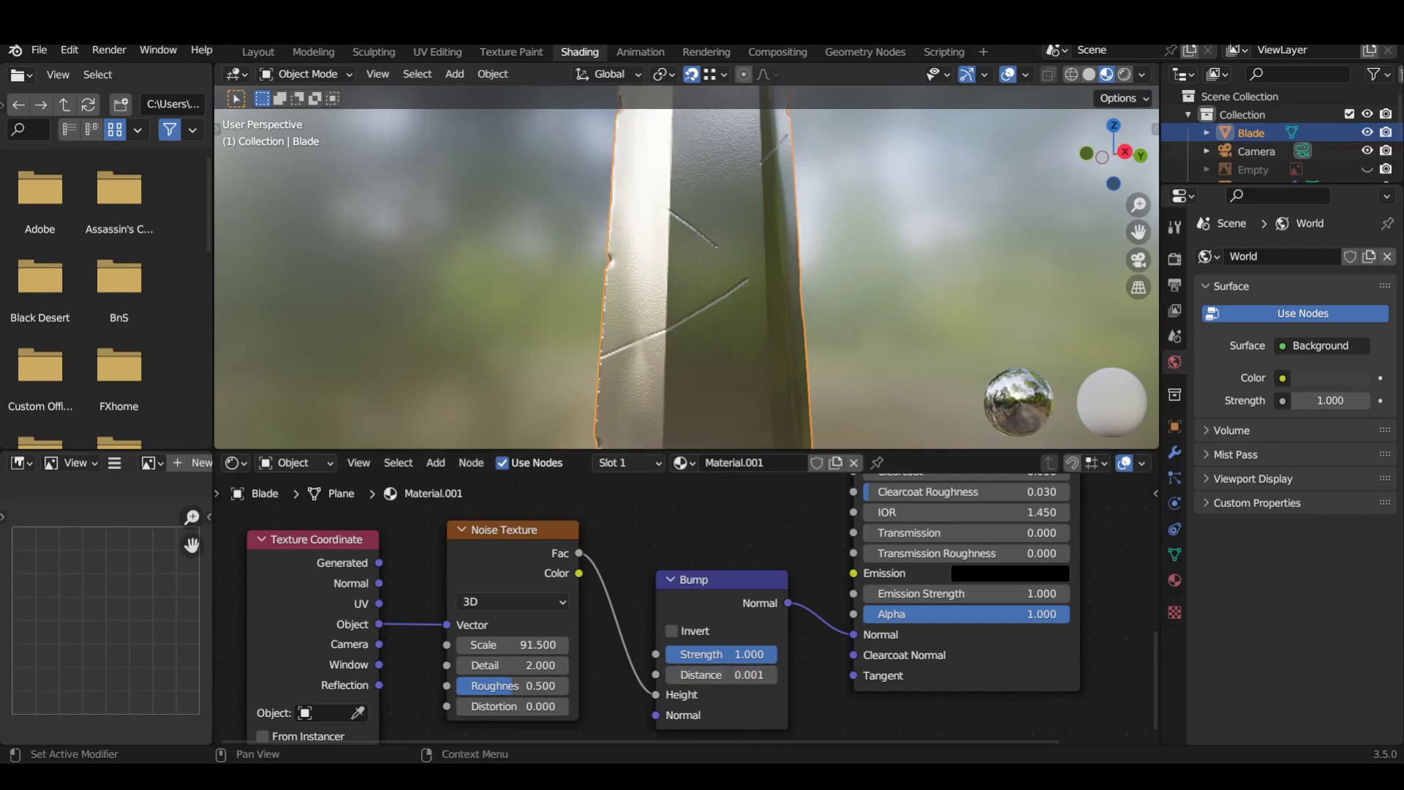
mouse_move(731, 292)
middle_mouse_down()
mouse_move(690, 439)
mouse_move(746, 267)
mouse_move(764, 304)
middle_mouse_up()
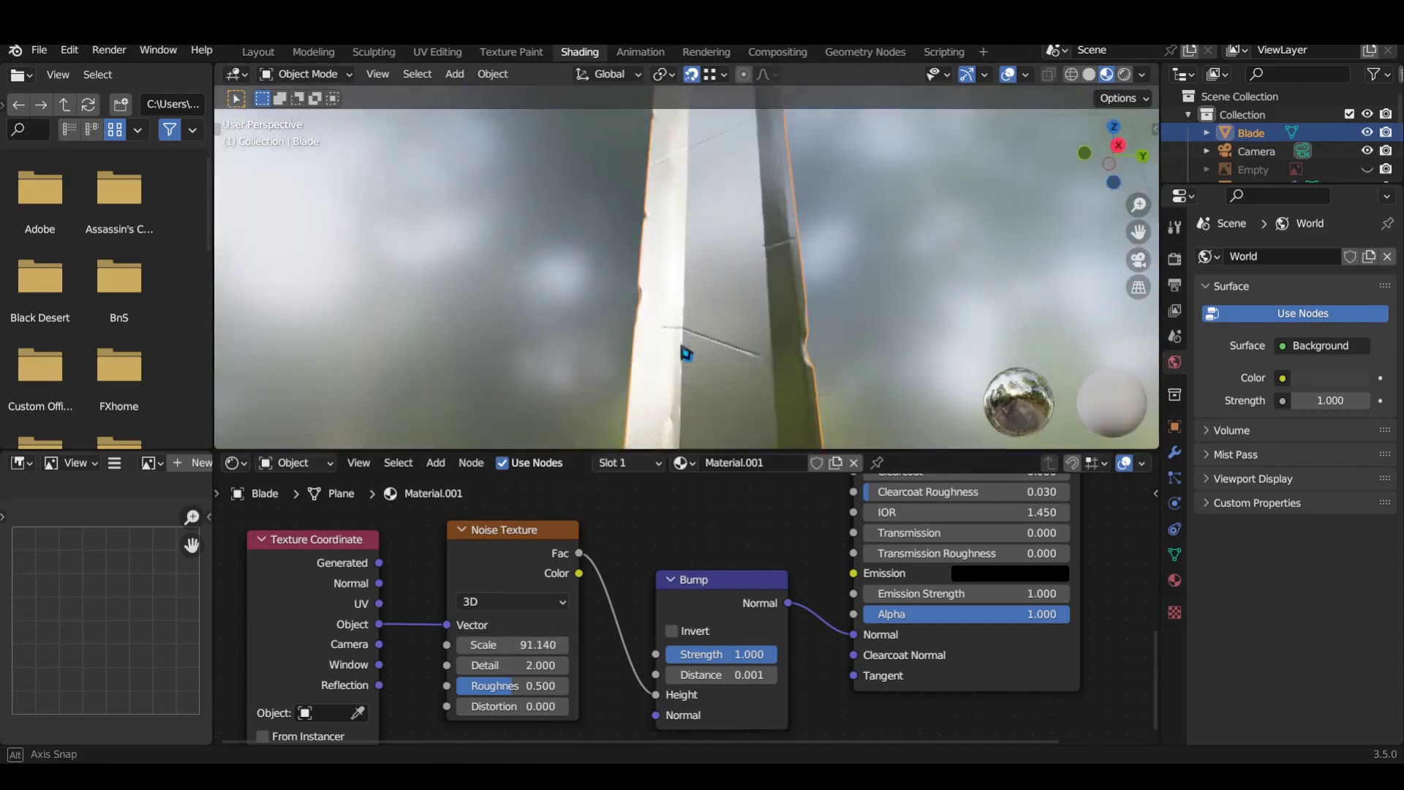
middle_click_drag(717, 386, 706, 383)
- Add a second Noise Texture node to the blade shader
scroll(663, 558, "down", 2)
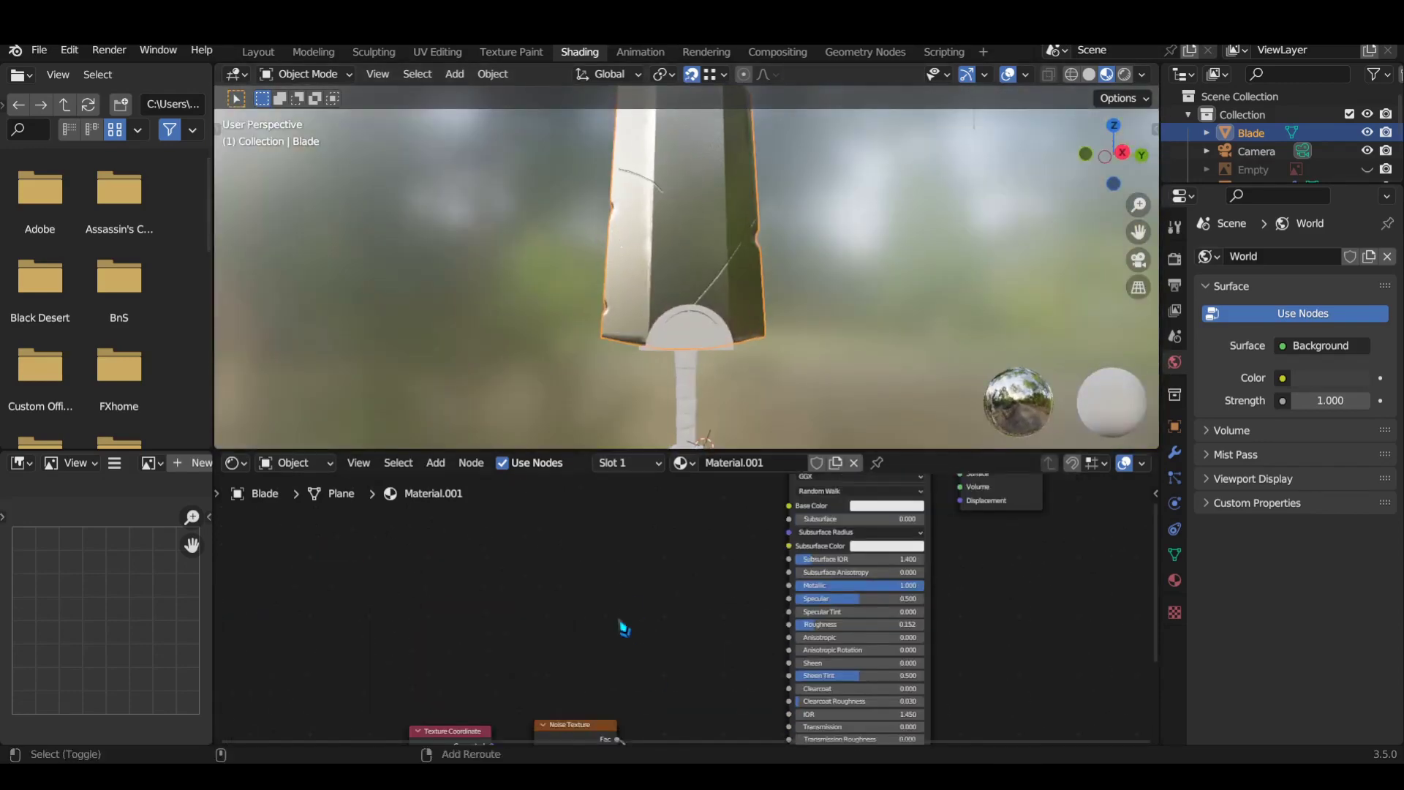
key("shift+a")
type("noi")
key("Return")
left_click(732, 596)
scroll(732, 596, "up", 1)
- Add a Mix node fed by the noise Fac, outputting into Base Color
key("shift+a")
type("mix")
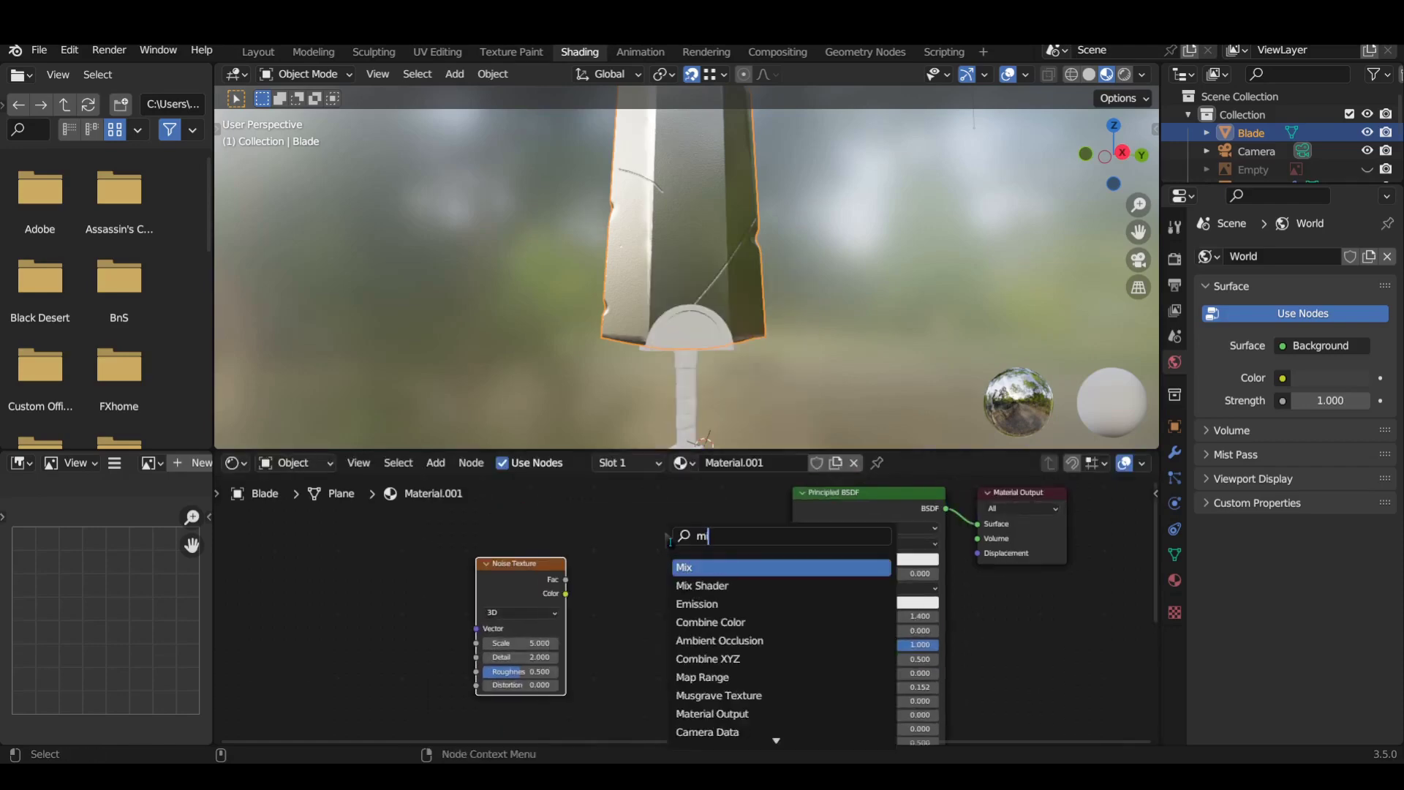
key("Return")
left_click(713, 585)
left_click(709, 563)
left_click_drag(621, 607, 664, 625)
left_click_drag(725, 529, 791, 559)
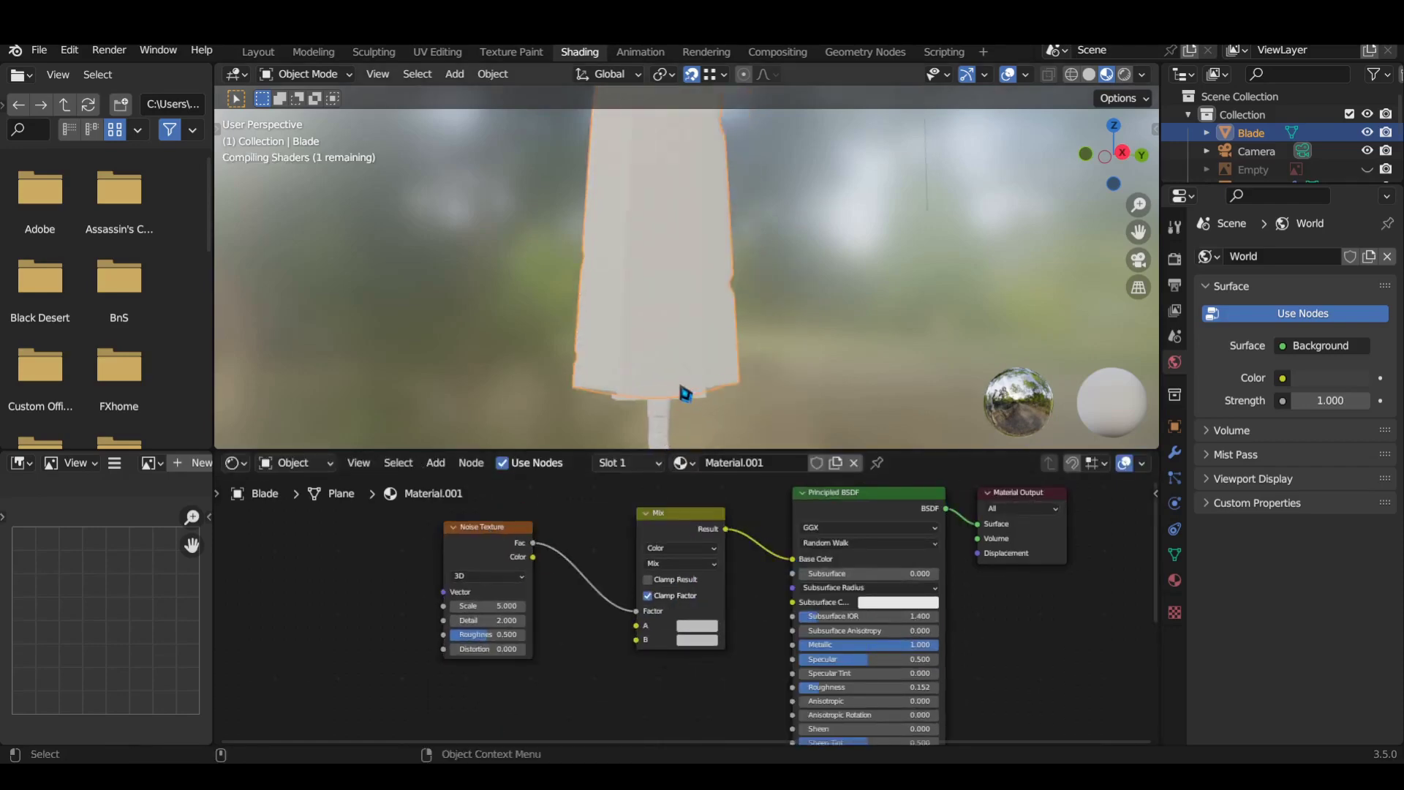
mouse_move(683, 395)
middle_mouse_down()
mouse_move(643, 422)
mouse_move(694, 380)
mouse_move(680, 380)
middle_mouse_up()
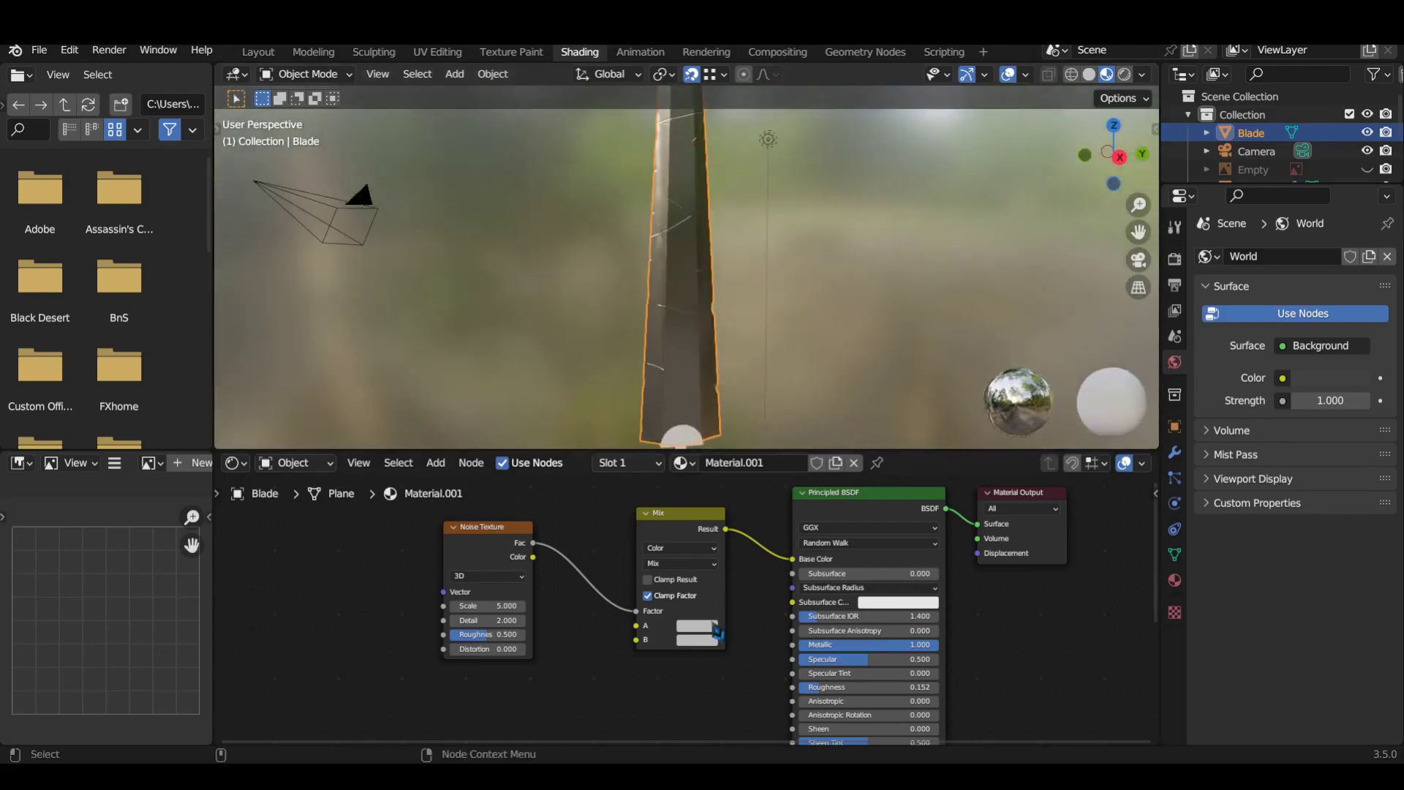
- Link texture coordinates, set noise scale 1.630, and darken Mix colour A to 0.078
left_click(697, 626)
left_click_drag(786, 495, 786, 468)
scroll(731, 585, "down", 2)
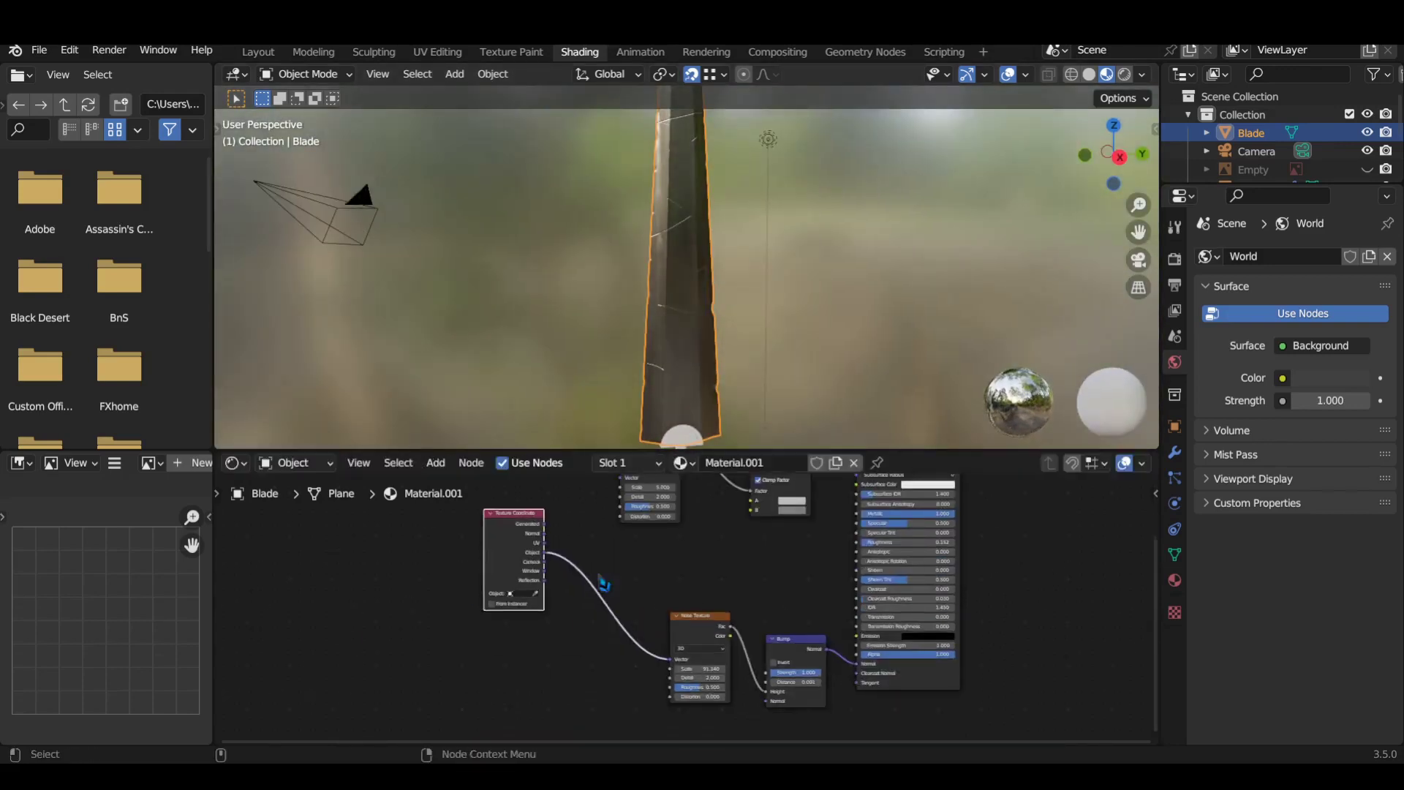
key("ctrl+t")
scroll(592, 658, "up", 2)
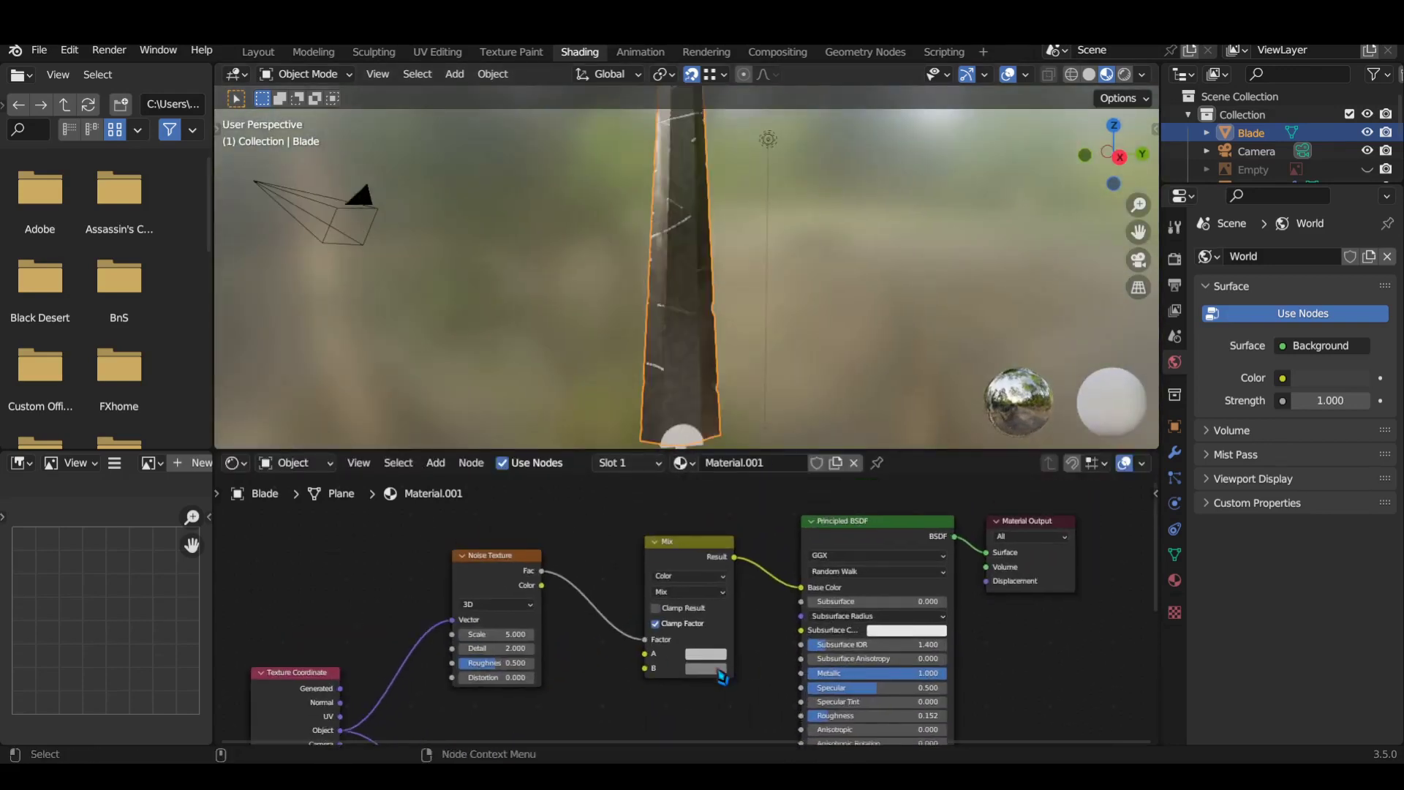
middle_click_drag(731, 350, 761, 219)
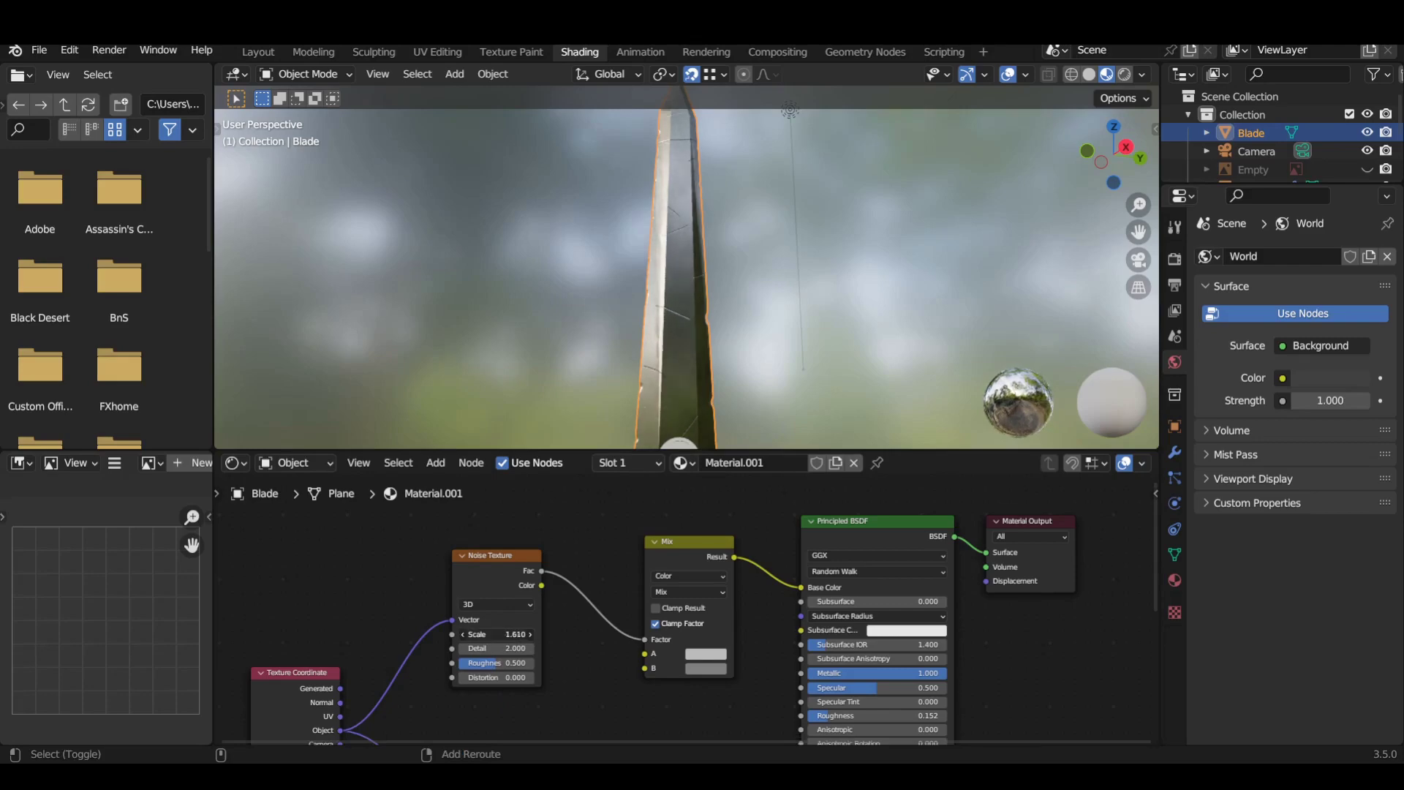
left_click_drag(512, 634, 516, 634)
left_click(705, 653)
mouse_move(795, 489)
left_mouse_down()
mouse_move(797, 555)
mouse_move(794, 528)
left_mouse_up()
- Orbit in close, then out, to inspect the blade's mixed base colour
scroll(502, 244, "up", 3)
scroll(696, 229, "up", 3)
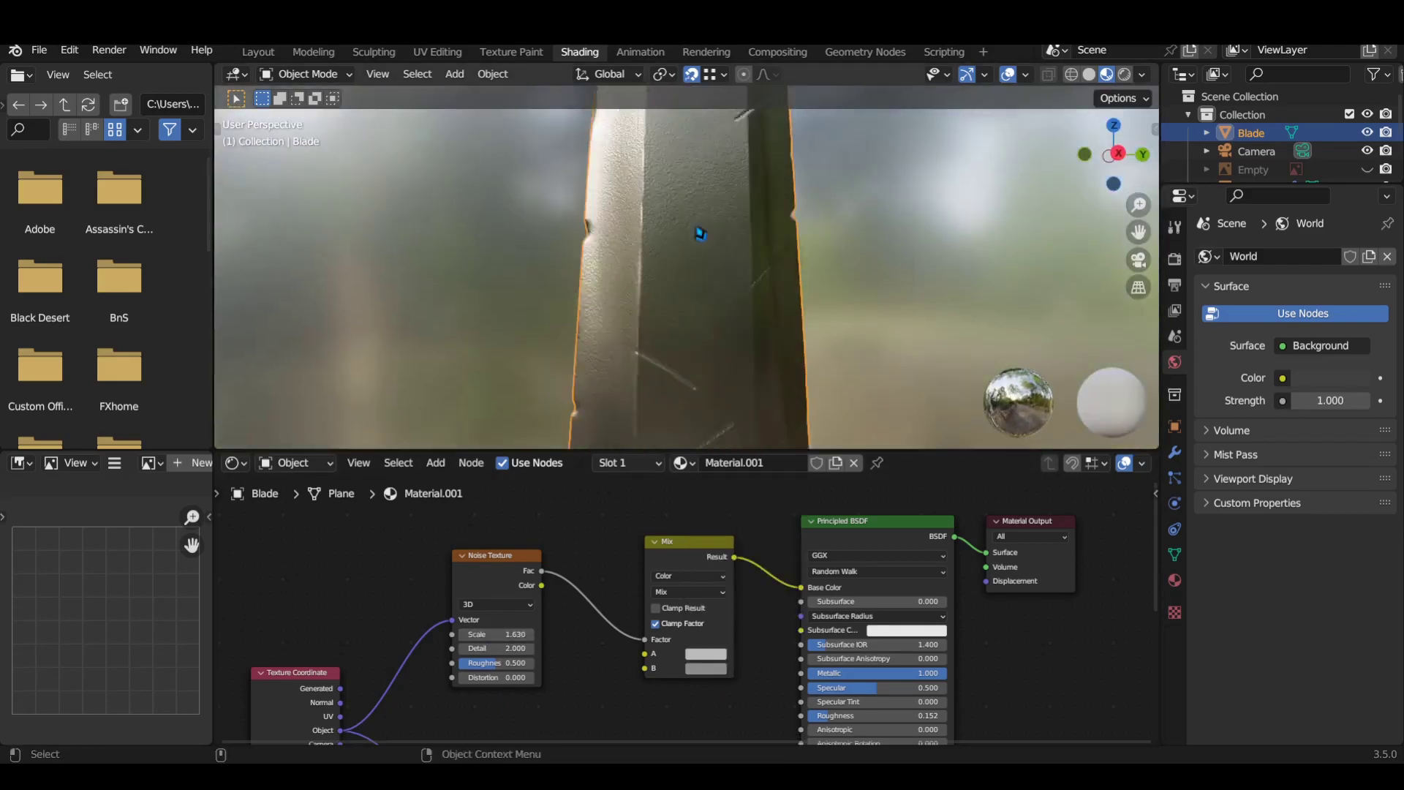
mouse_move(695, 229)
middle_mouse_down()
mouse_move(692, 276)
mouse_move(711, 267)
mouse_move(696, 292)
middle_mouse_up()
scroll(709, 263, "down", 5)
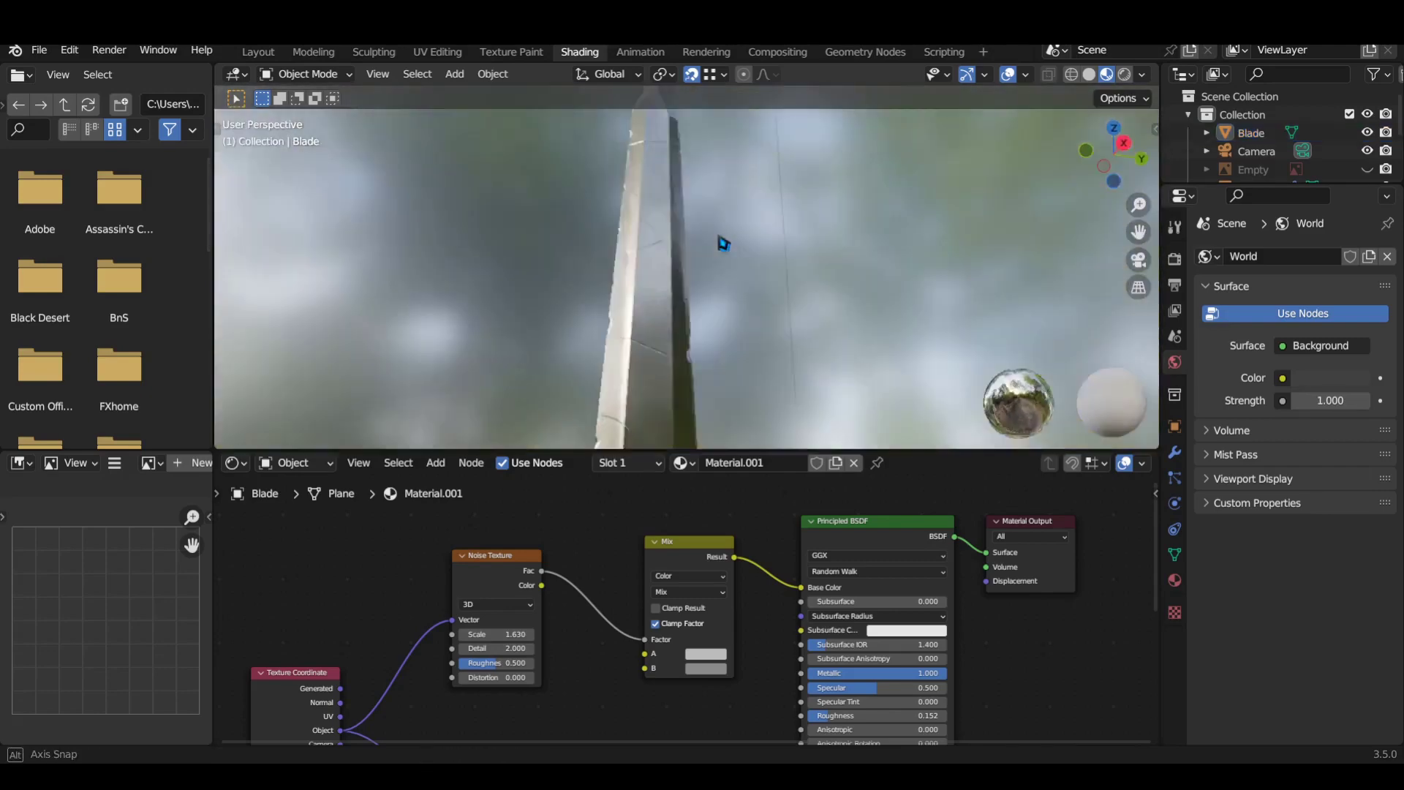
mouse_move(721, 238)
middle_mouse_down()
mouse_move(580, 376)
mouse_move(653, 382)
middle_mouse_up()
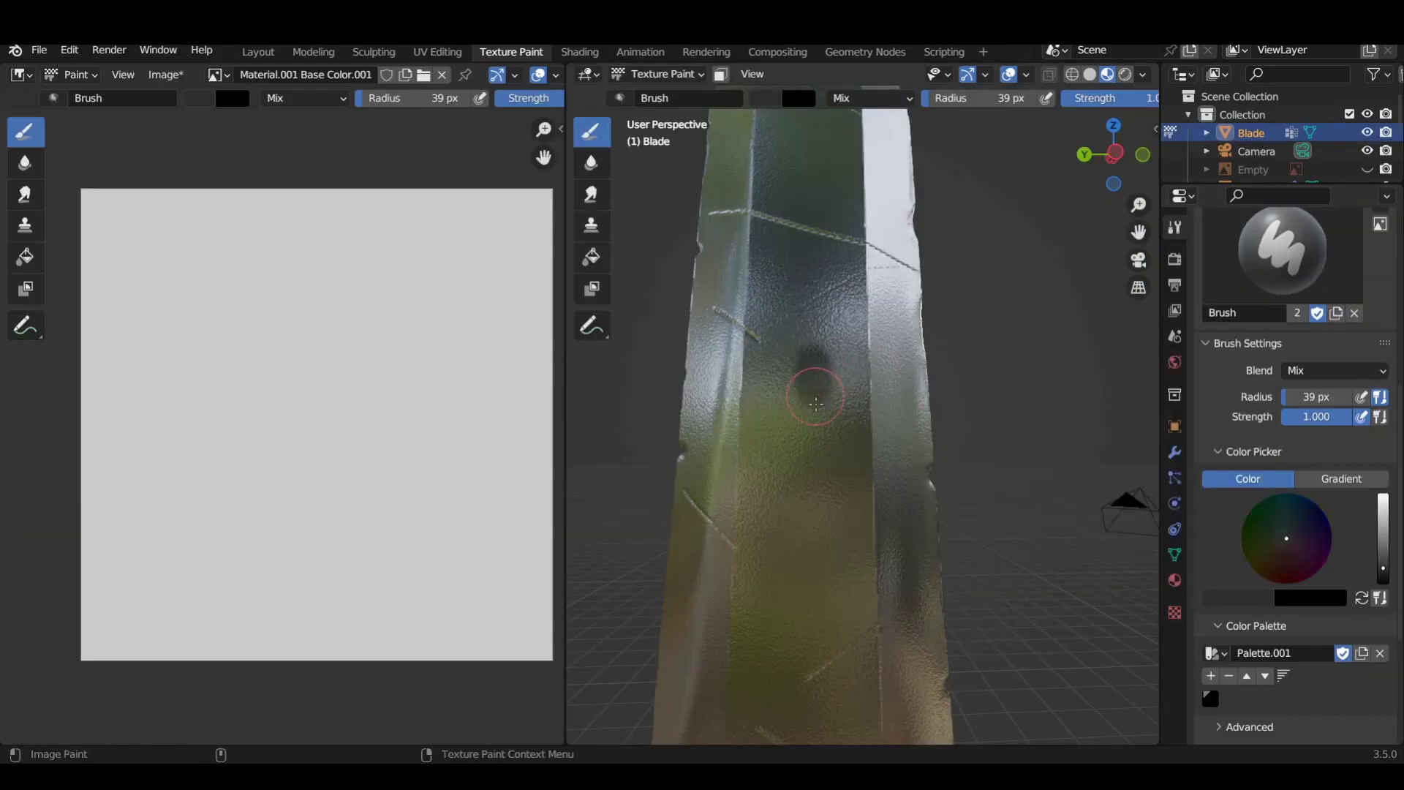
- Shrink the brush radius to 35 px and paint a dark stroke up the blade
scroll(864, 450, "up", 2)
key("f")
left_click(841, 344)
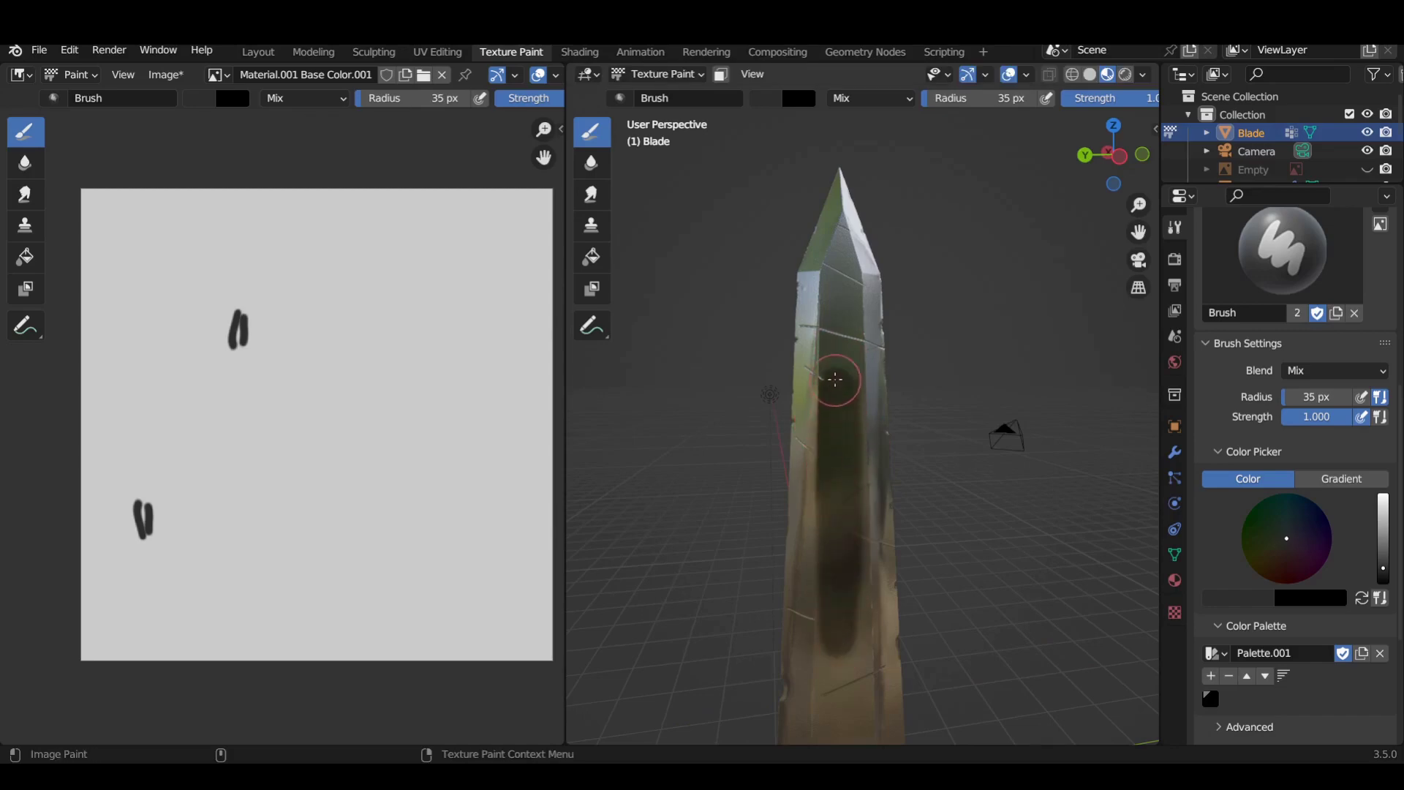
left_click_drag(835, 379, 839, 314)
- Paint thicker dark streaks along and down the blade's left side
scroll(833, 348, "up", 4)
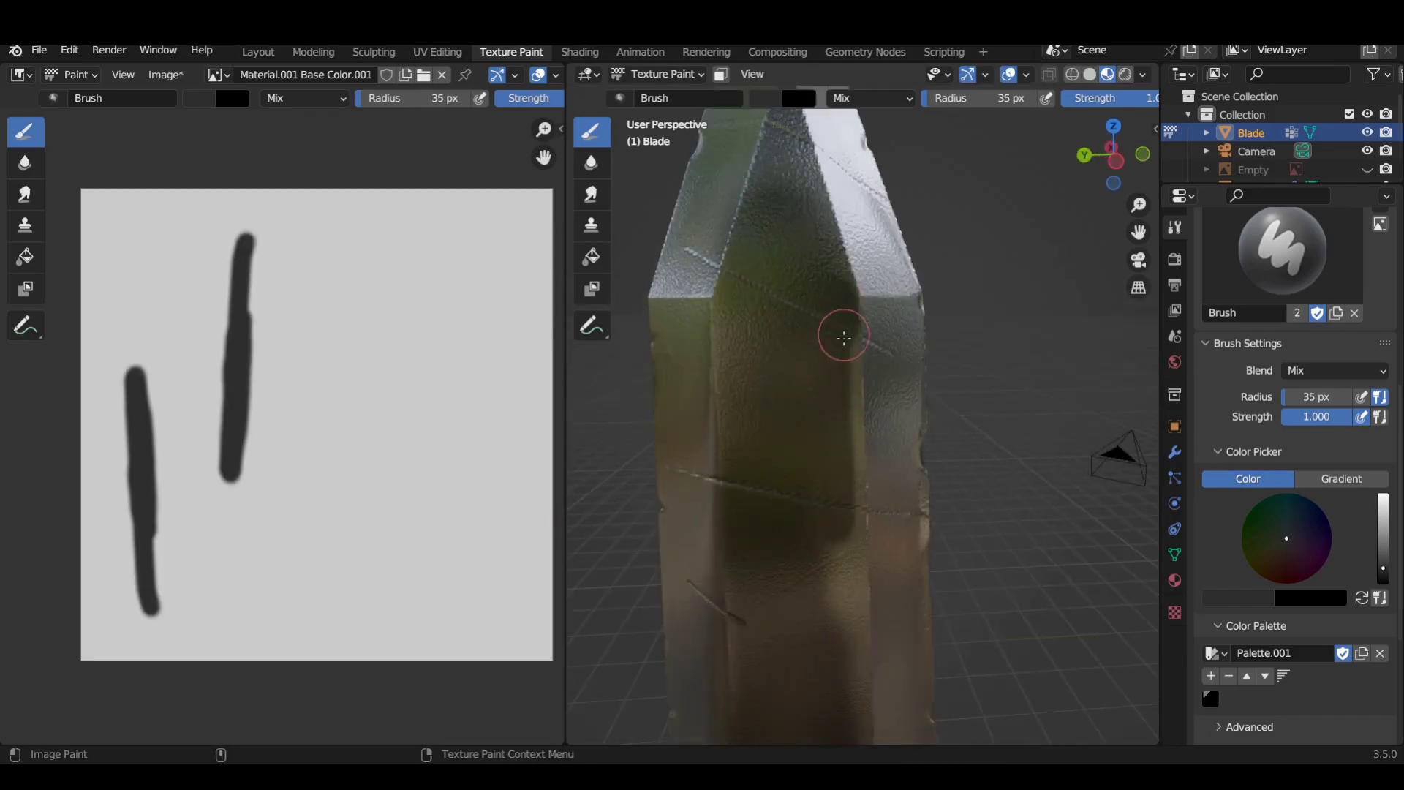
scroll(846, 346, "down", 3)
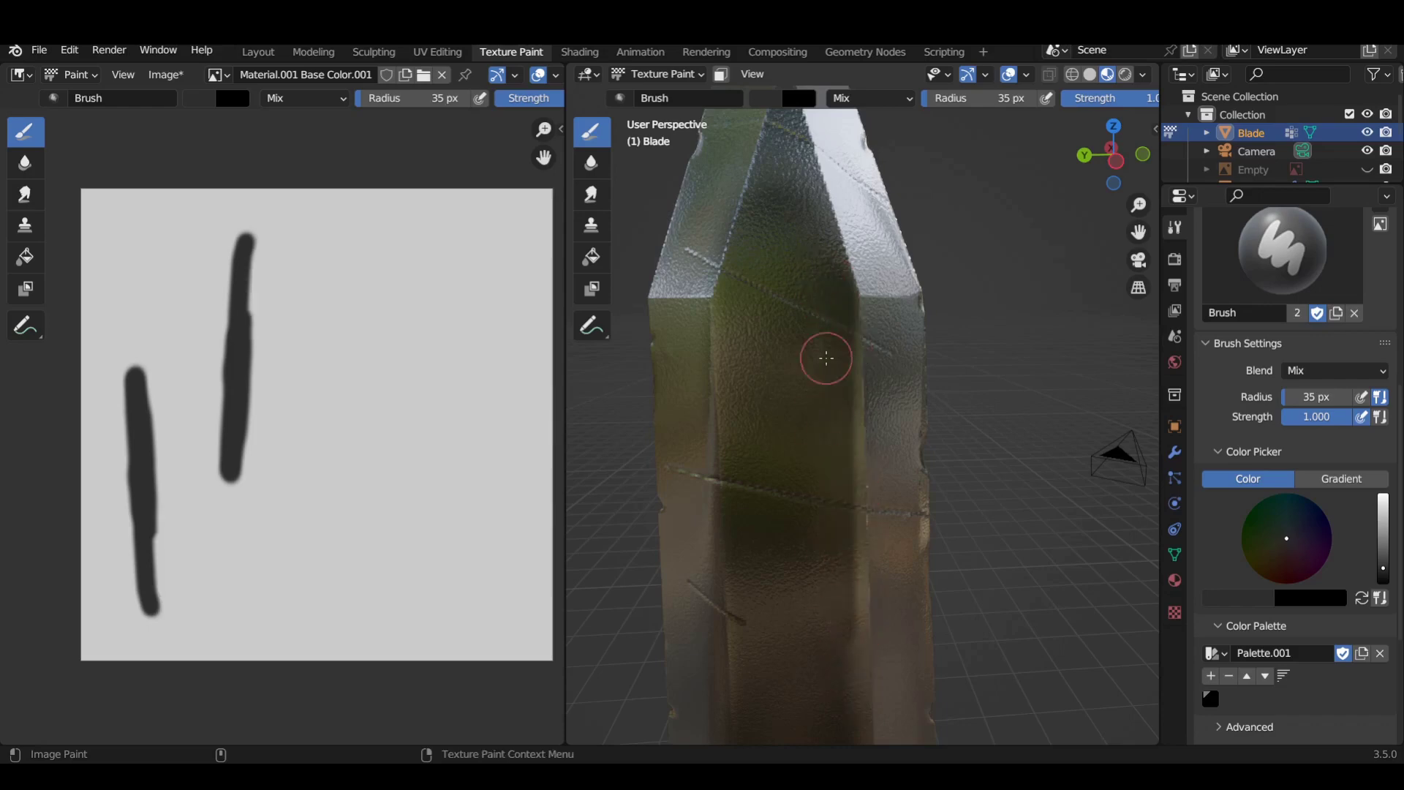
middle_click_drag(821, 354, 769, 551)
left_click_drag(775, 553, 793, 402)
scroll(793, 401, "up", 3)
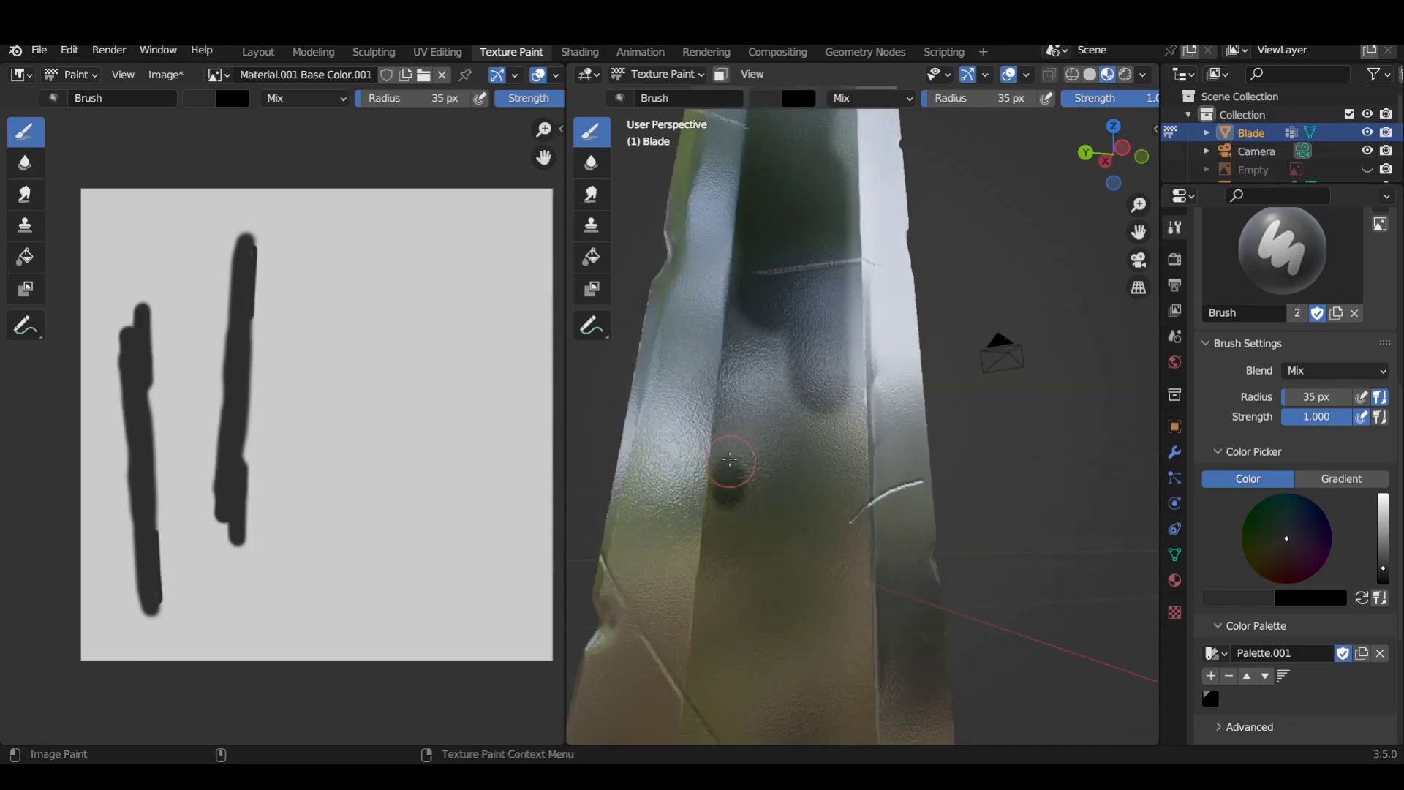
mouse_move(777, 486)
left_mouse_down()
mouse_move(774, 509)
mouse_move(860, 314)
left_mouse_up()
middle_click_drag(859, 314, 852, 553)
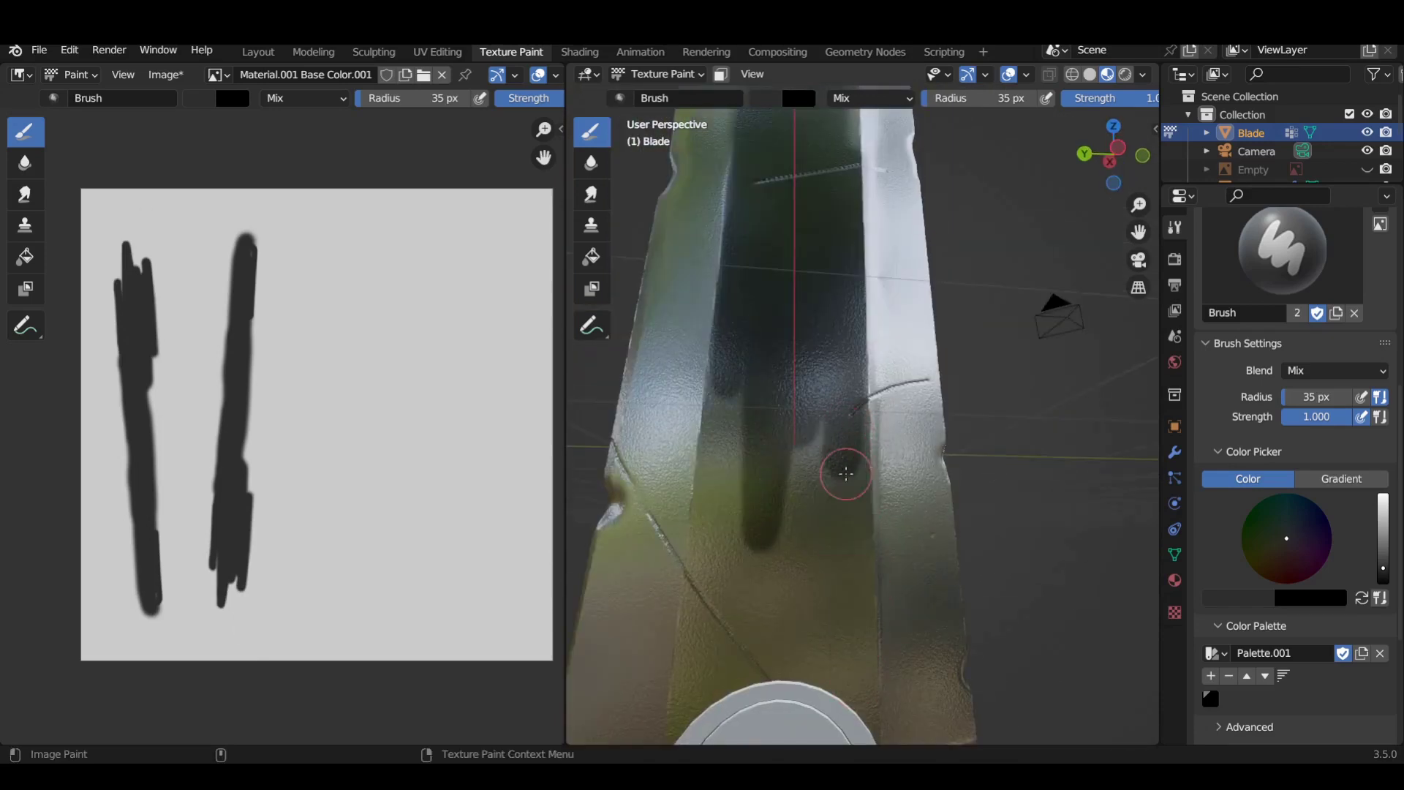
left_click_drag(802, 503, 717, 455)
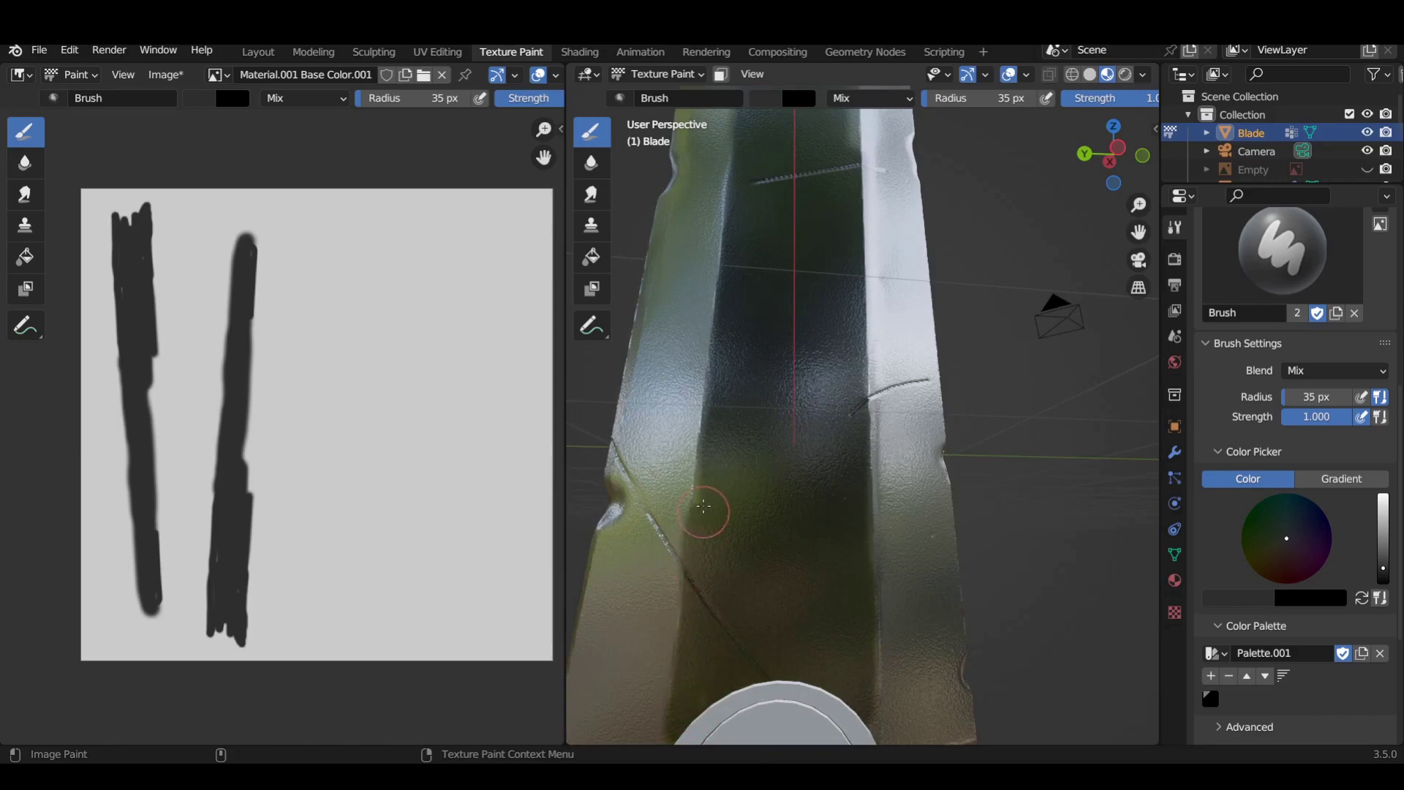
- Orbit around the blade from several close angles to review the paint
scroll(860, 722, "down", 3)
scroll(767, 617, "up", 3)
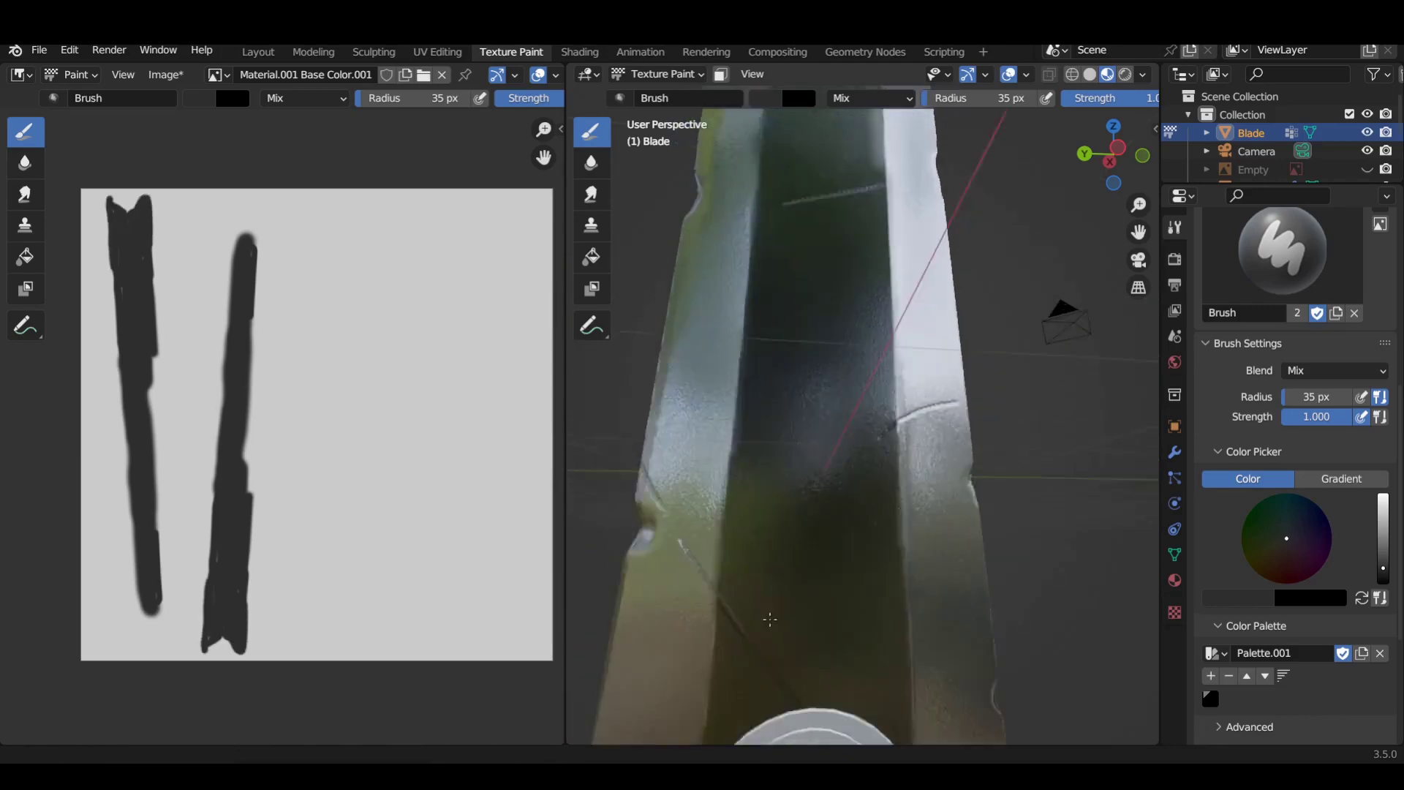
middle_click_drag(768, 617, 756, 508)
middle_click_drag(869, 561, 871, 540)
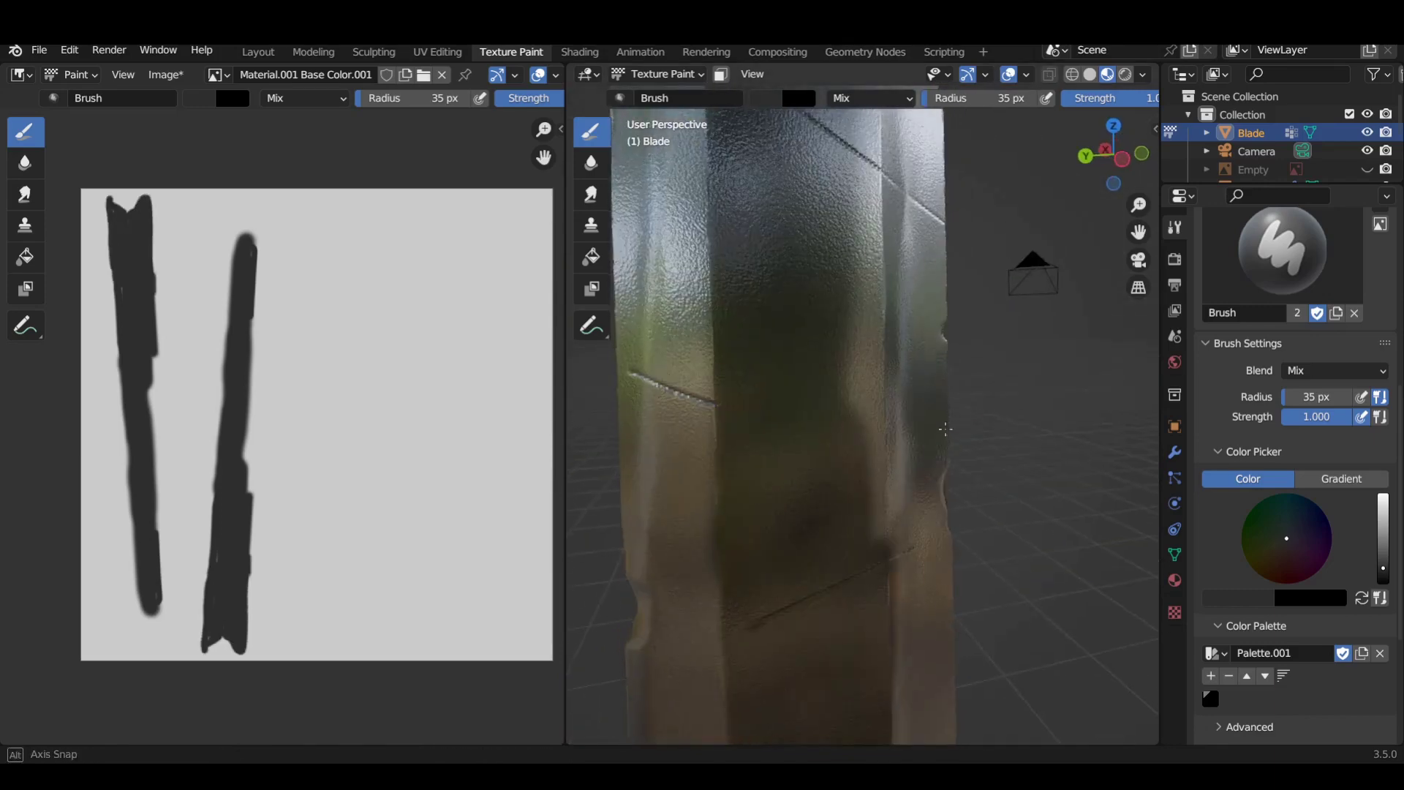
middle_click_drag(830, 244, 830, 549)
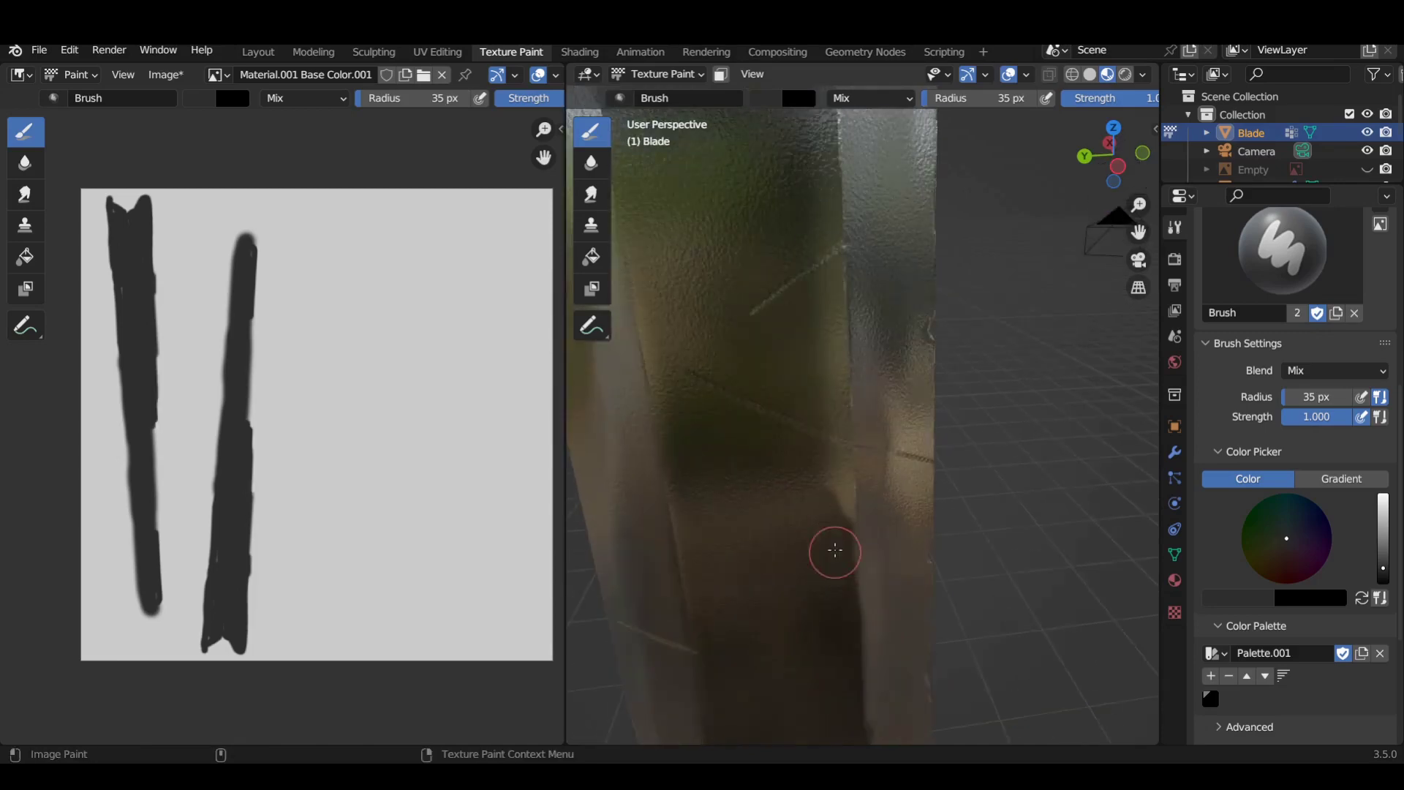
scroll(827, 426, "up", 2)
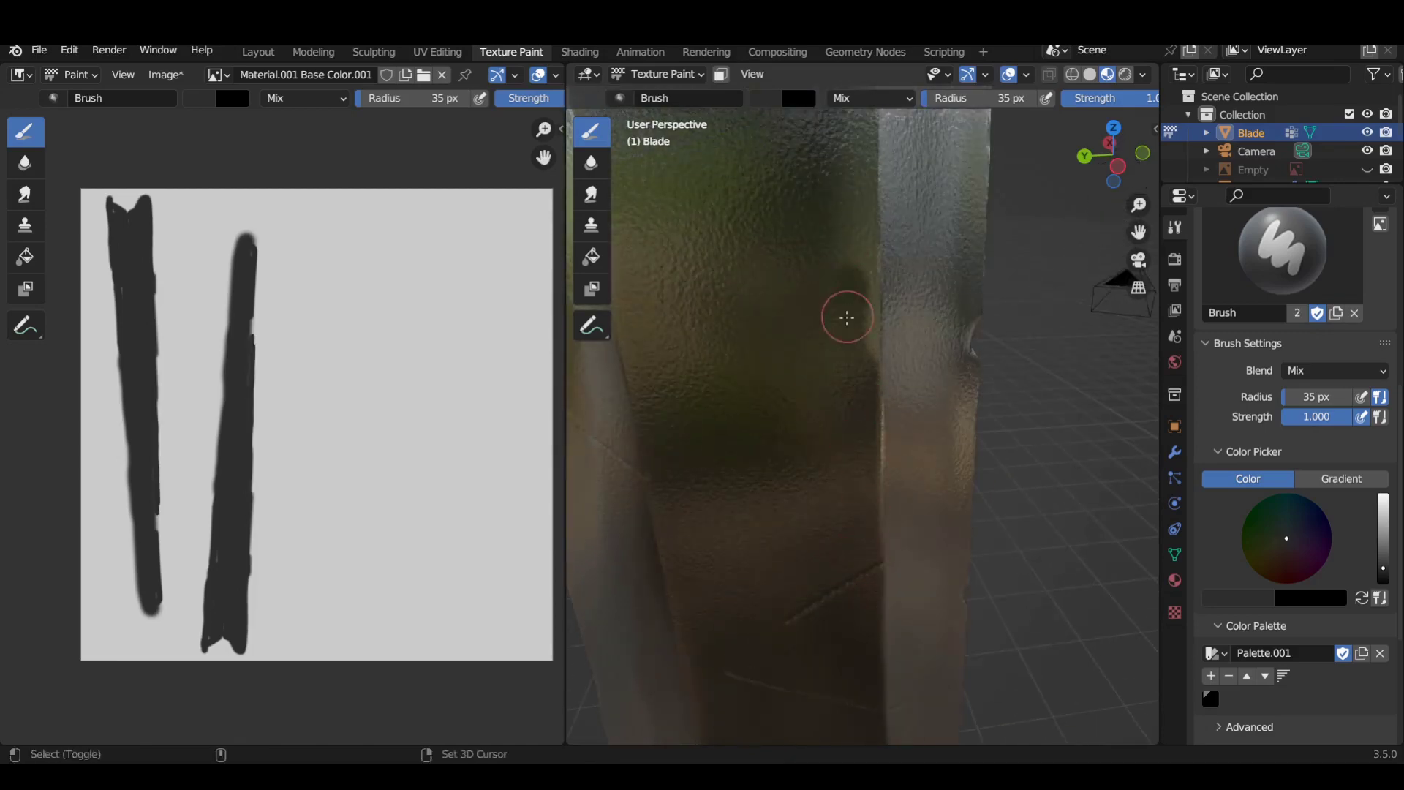
middle_click_drag(839, 313, 885, 359, "shift")
middle_click_drag(898, 564, 868, 590)
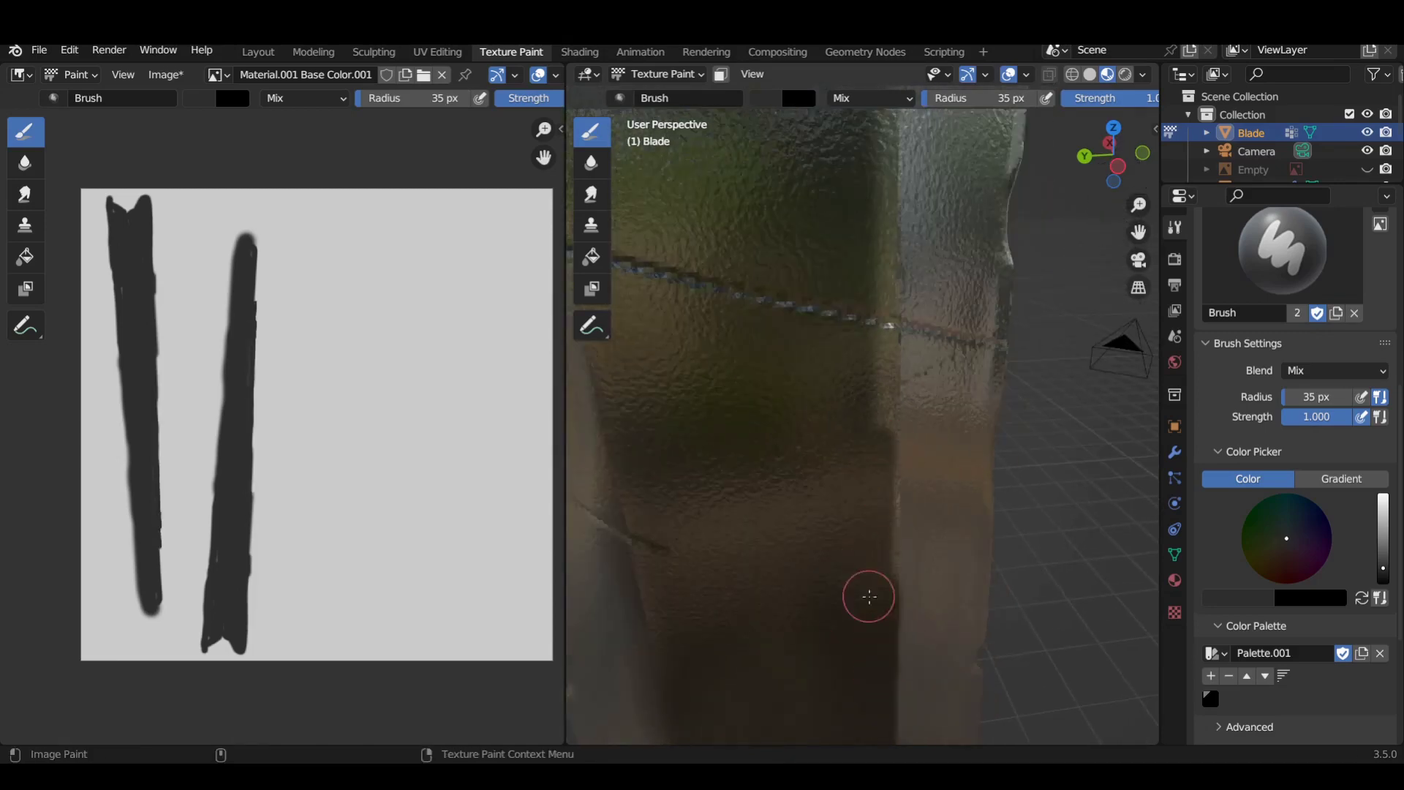
middle_click_drag(880, 323, 878, 479)
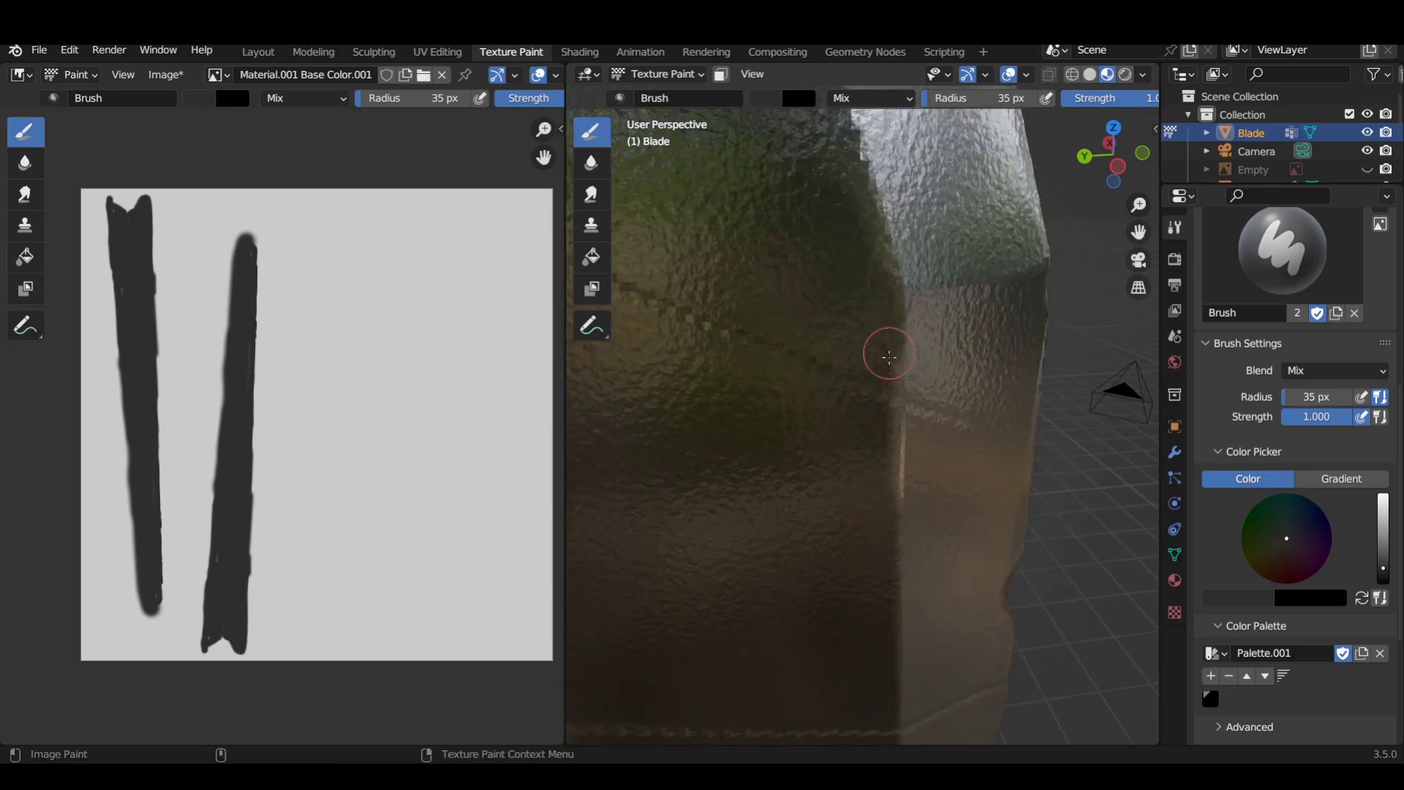
mouse_move(887, 351)
middle_mouse_down()
mouse_move(900, 433)
mouse_move(818, 412)
mouse_move(903, 539)
mouse_move(861, 517)
middle_mouse_up()
mouse_move(920, 553)
middle_mouse_down()
mouse_move(871, 439)
mouse_move(890, 564)
mouse_move(802, 577)
mouse_move(884, 600)
mouse_move(881, 538)
mouse_move(843, 519)
middle_mouse_up()
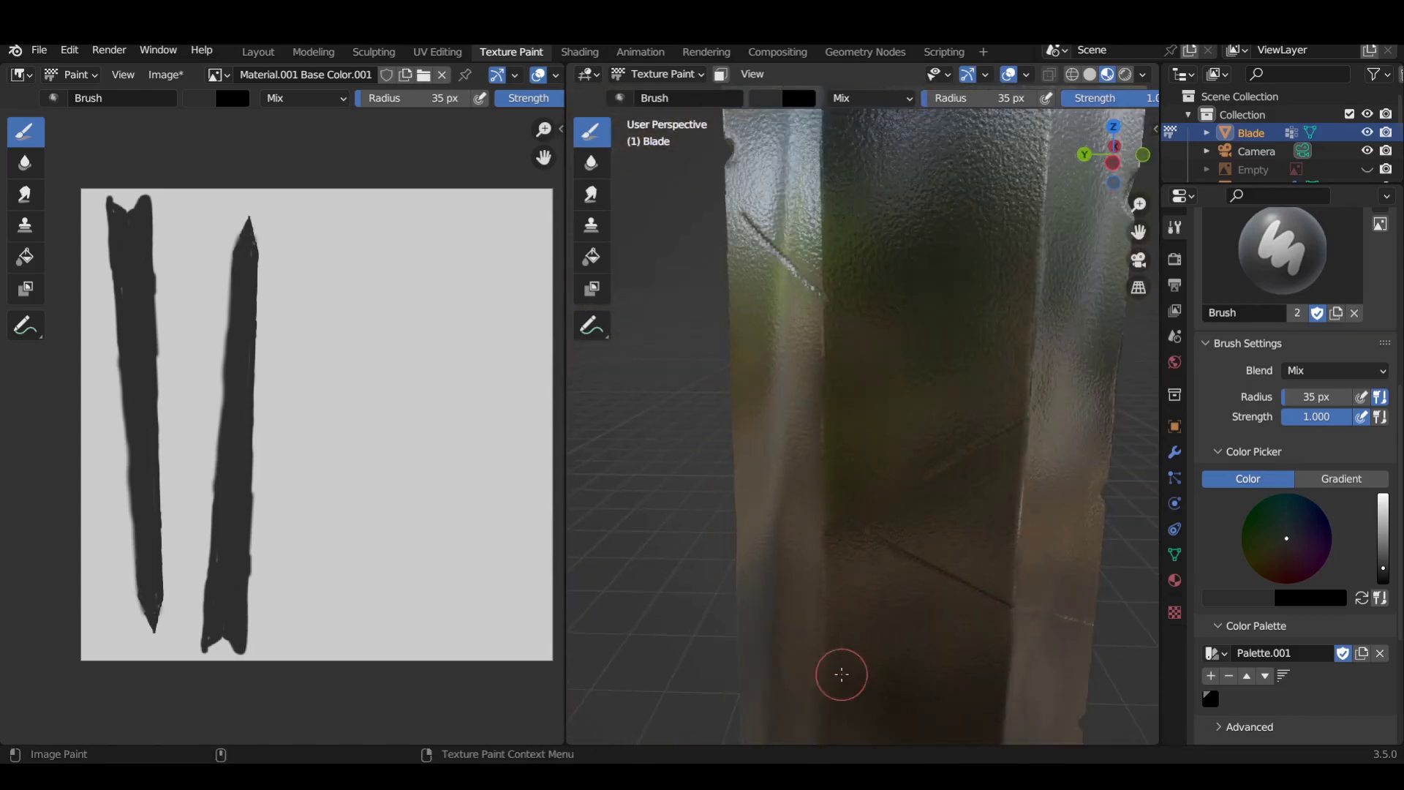
- Toggle the mask off, paint a final dark stroke, and save guts.blend
left_click(592, 287)
mouse_move(877, 600)
middle_mouse_down()
mouse_move(944, 599)
mouse_move(871, 539)
mouse_move(919, 490)
middle_mouse_up()
left_click(592, 132)
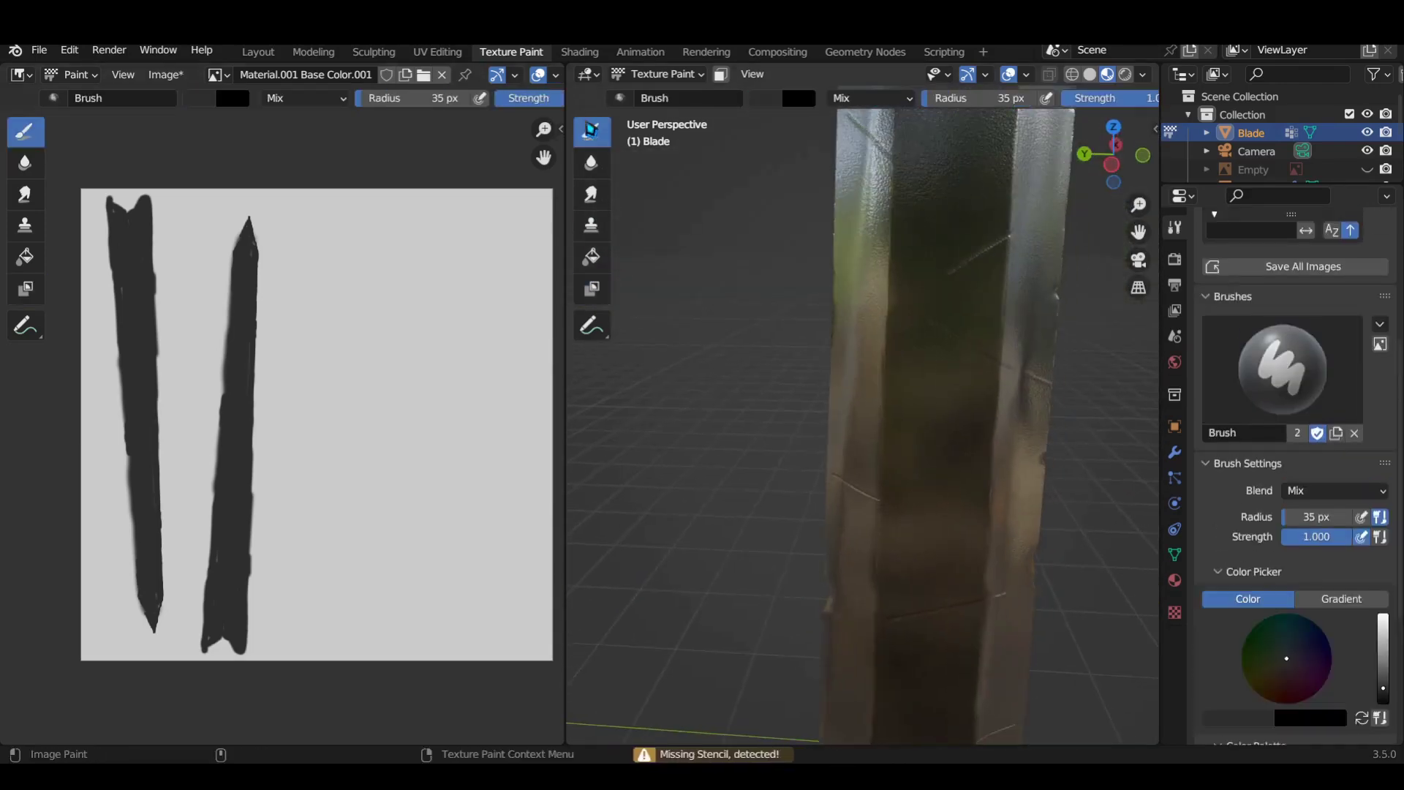
middle_click_drag(848, 600, 854, 564)
left_click_drag(942, 482, 936, 668)
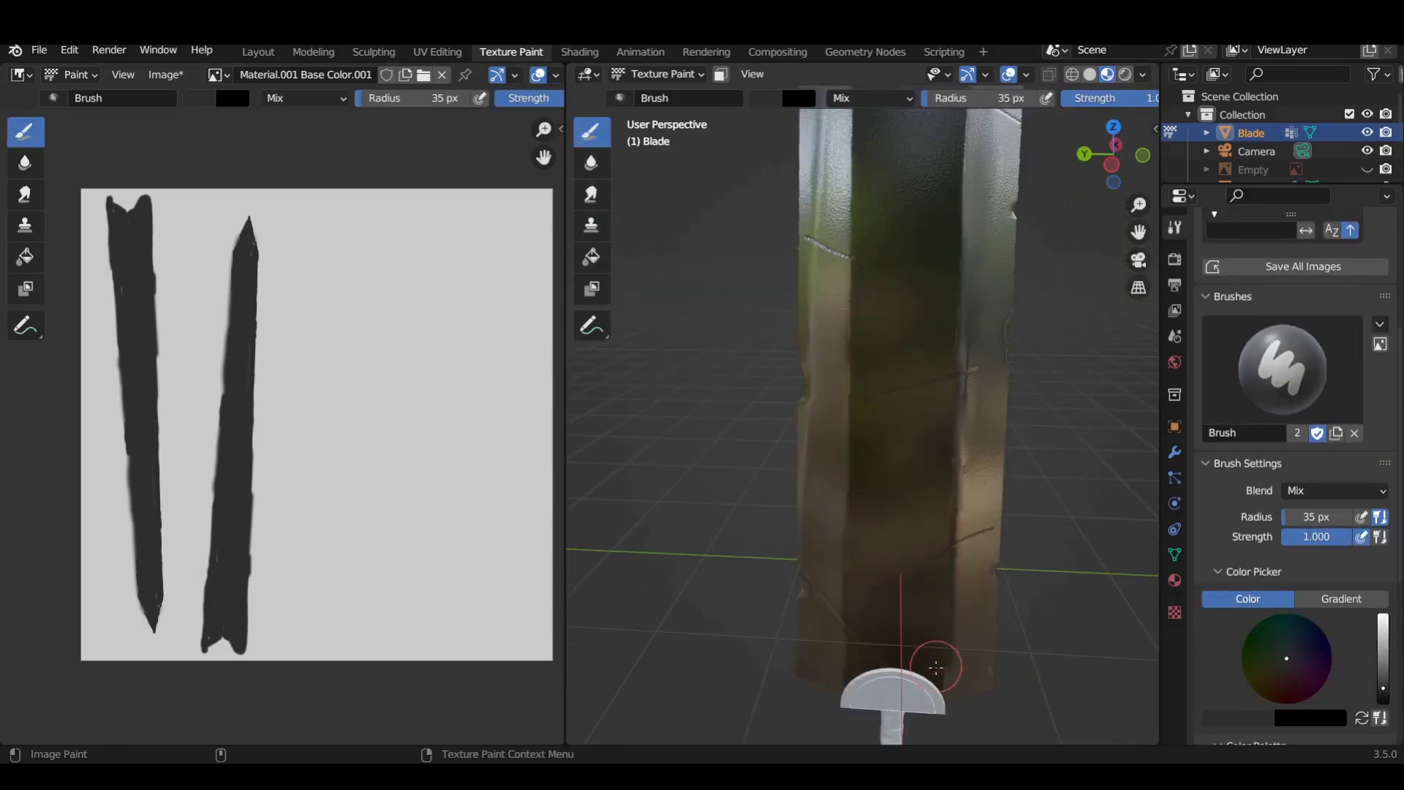
mouse_move(936, 668)
middle_mouse_down()
mouse_move(903, 355)
mouse_move(928, 491)
middle_mouse_up()
key("ctrl+s")
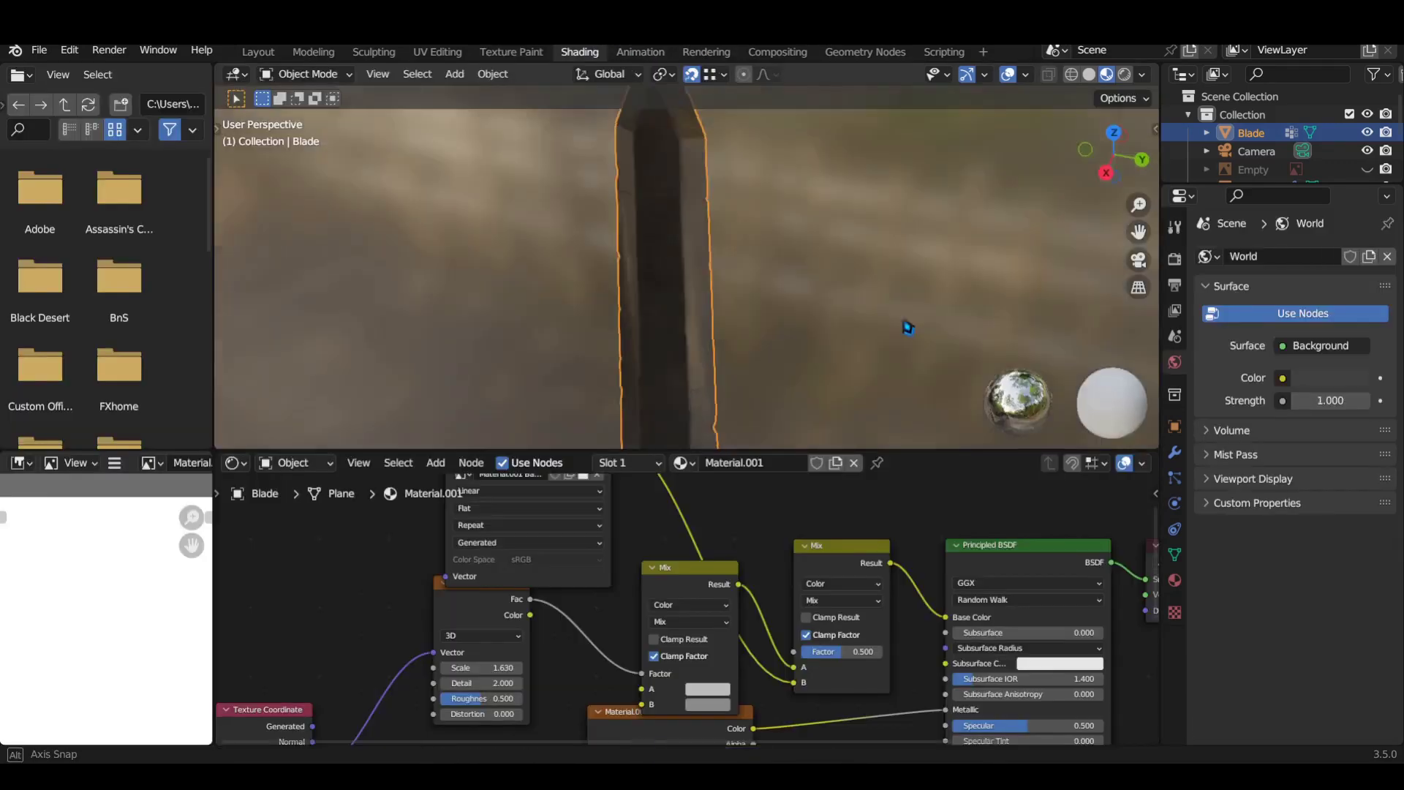
left_click(579, 51)
- Delete the blade's image texture node and set Metallic and Specular to 1.000
mouse_move(912, 188)
middle_mouse_down()
mouse_move(868, 357)
mouse_move(881, 272)
mouse_move(855, 291)
middle_mouse_up()
middle_click_drag(1053, 738, 854, 650)
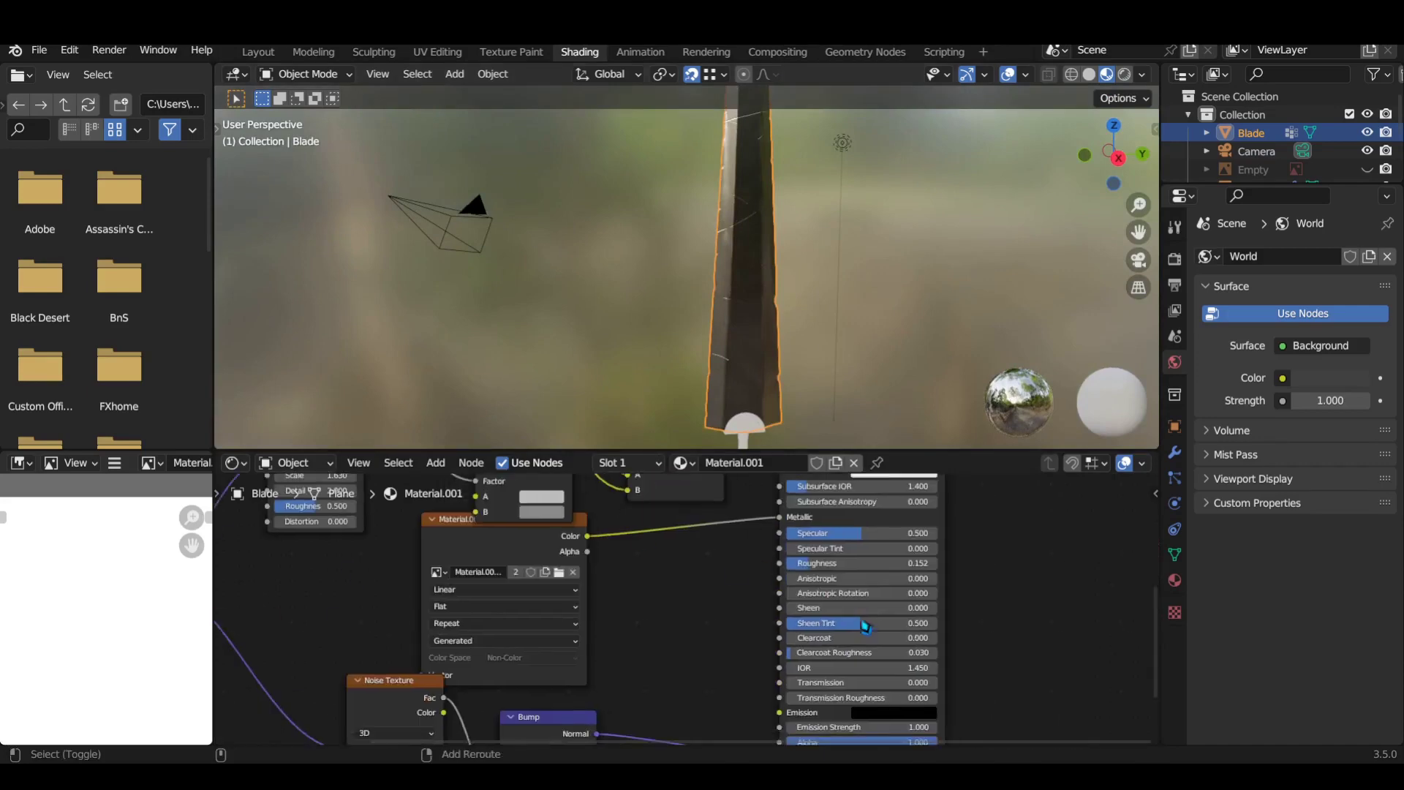
key("x")
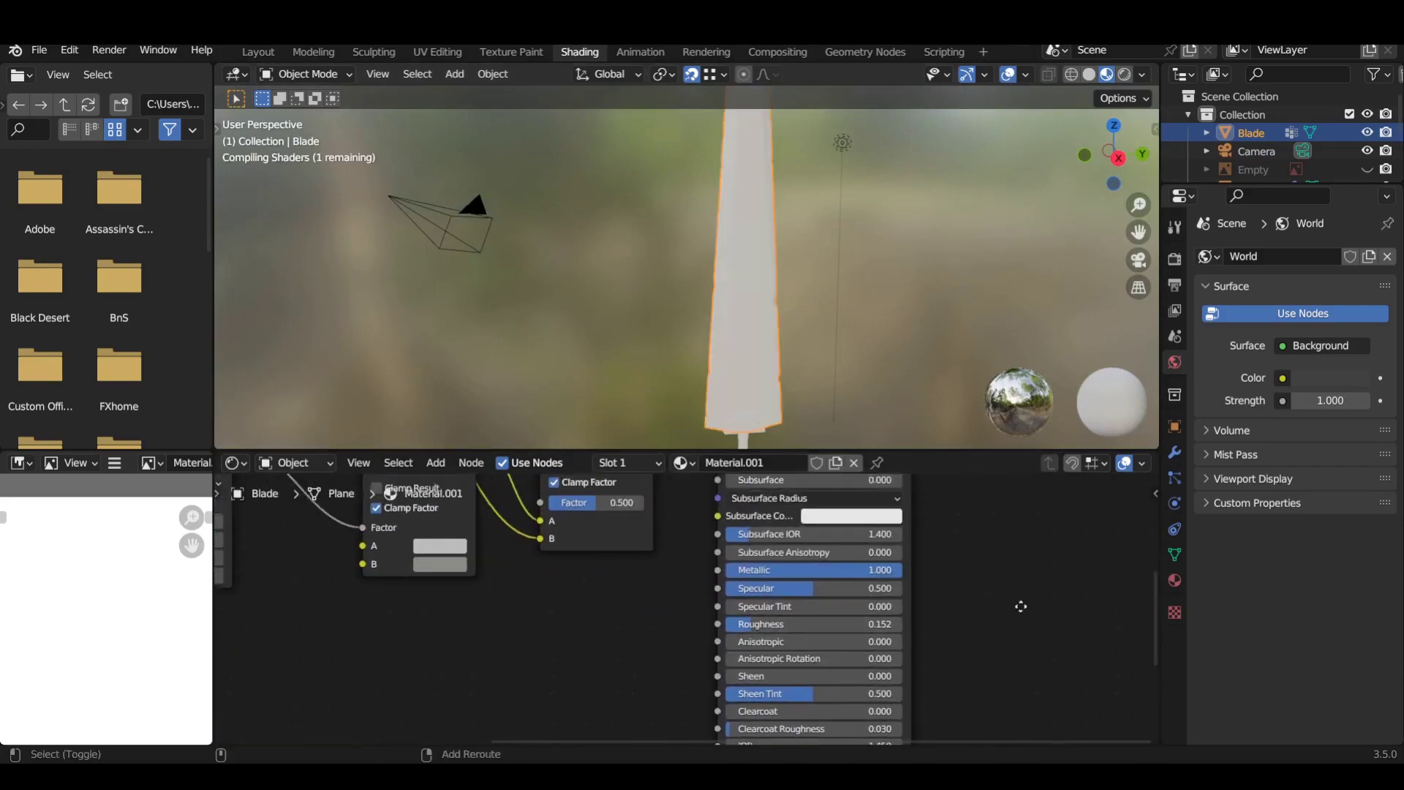
middle_click_drag(1018, 605, 1019, 643)
middle_click_drag(808, 364, 808, 410)
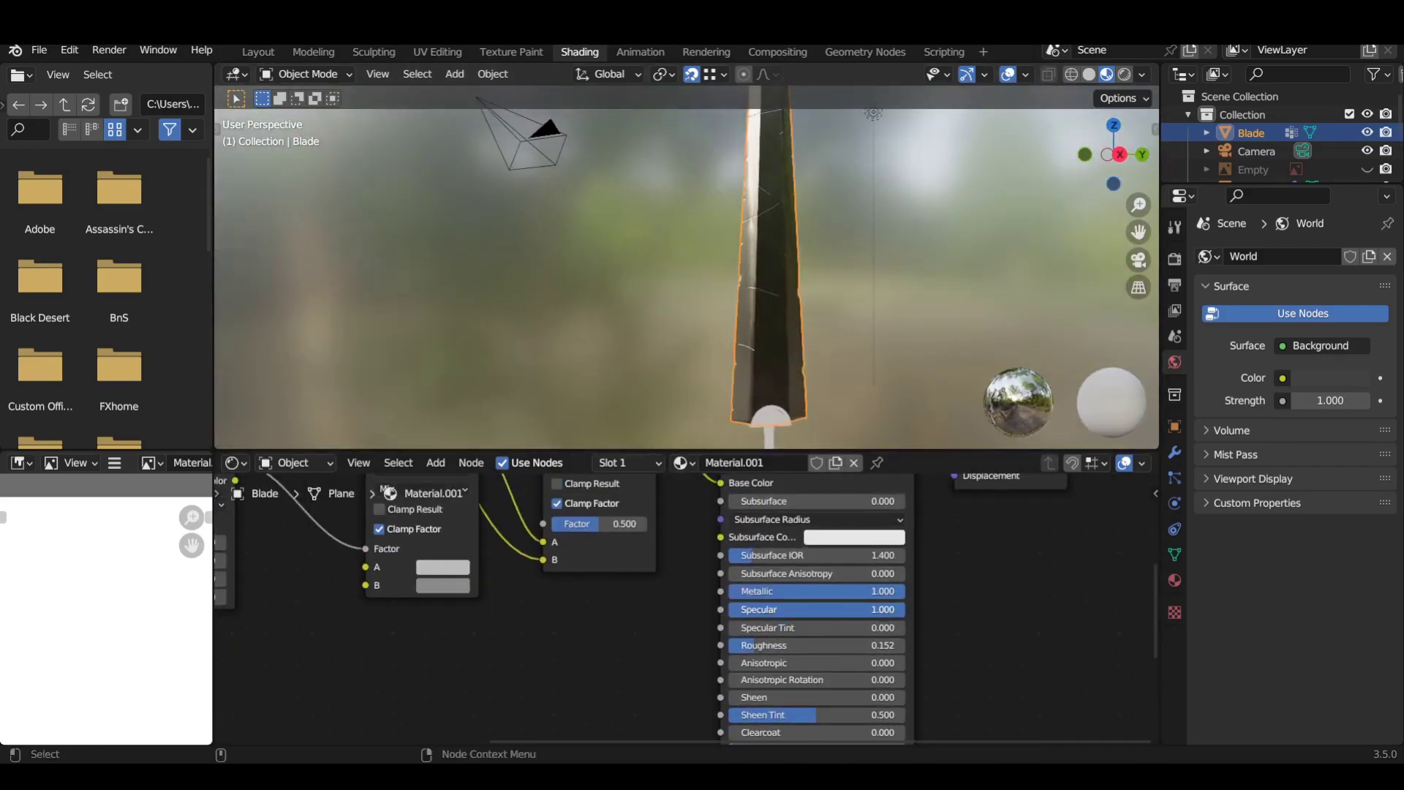
middle_click_drag(805, 292, 768, 329)
- Give the handle a new dark red material with lowered specular
left_click(768, 409)
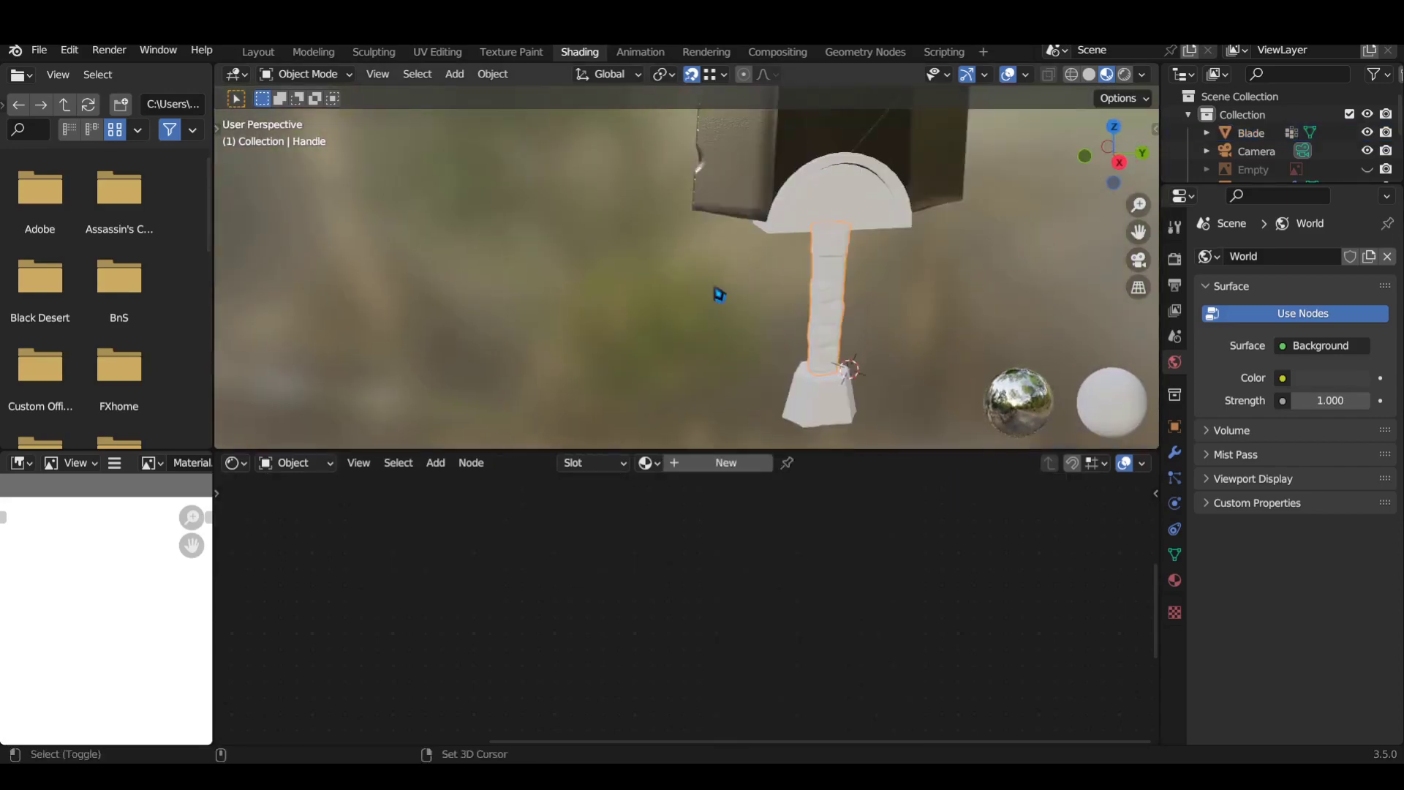
left_click(682, 475)
left_click(771, 546)
left_click(783, 453)
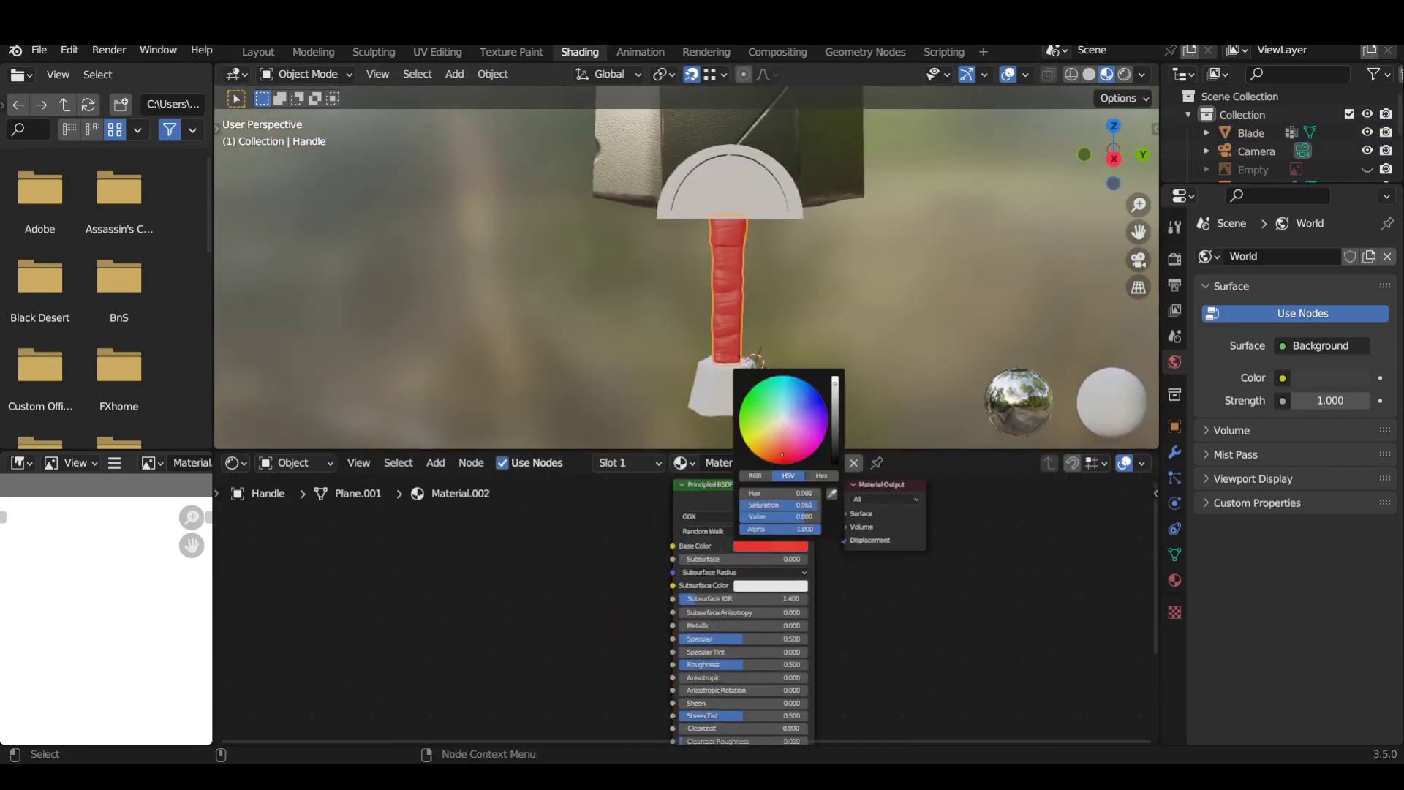
scroll(731, 658, "up", 2)
left_click_drag(772, 590, 746, 590)
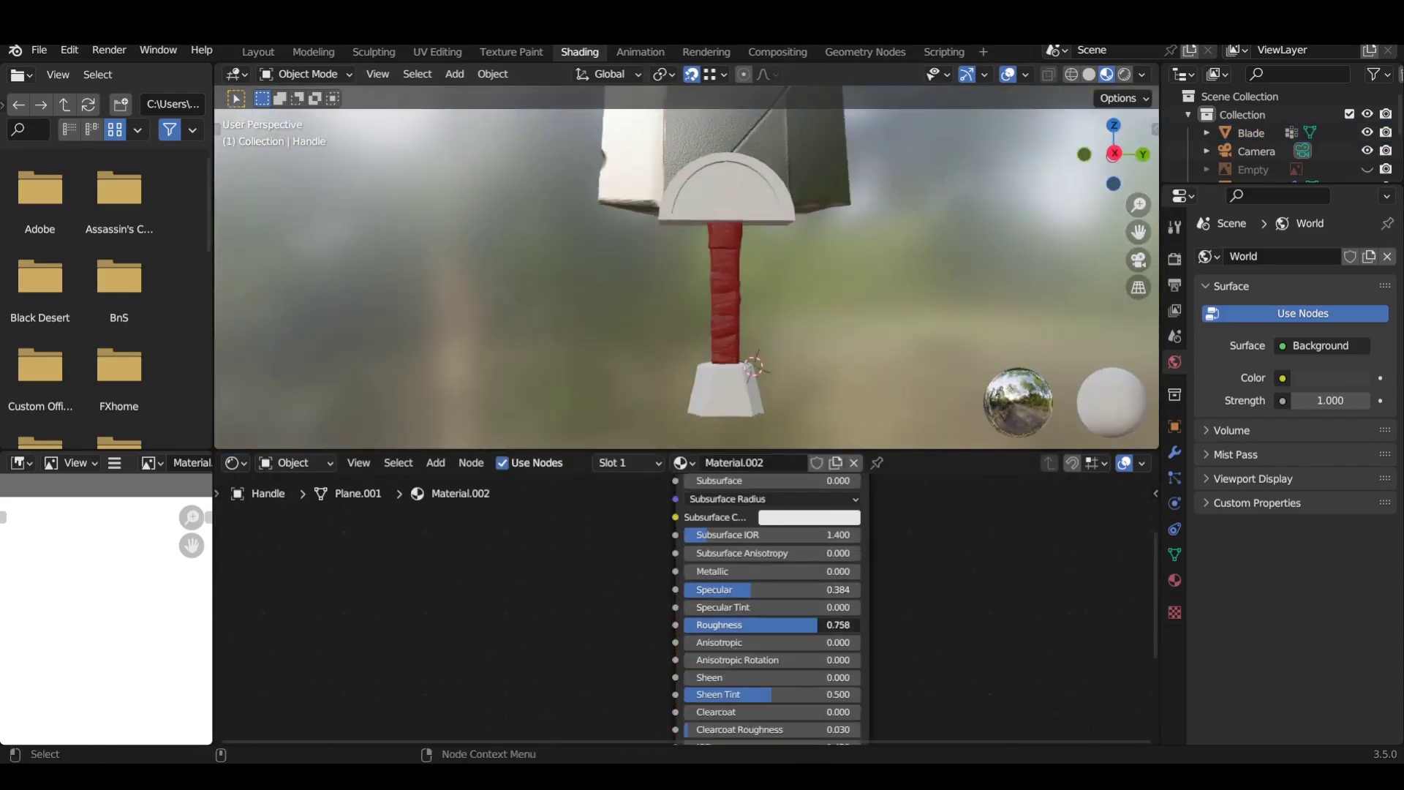
scroll(861, 558, "up", 2, "shift")
left_click(799, 505)
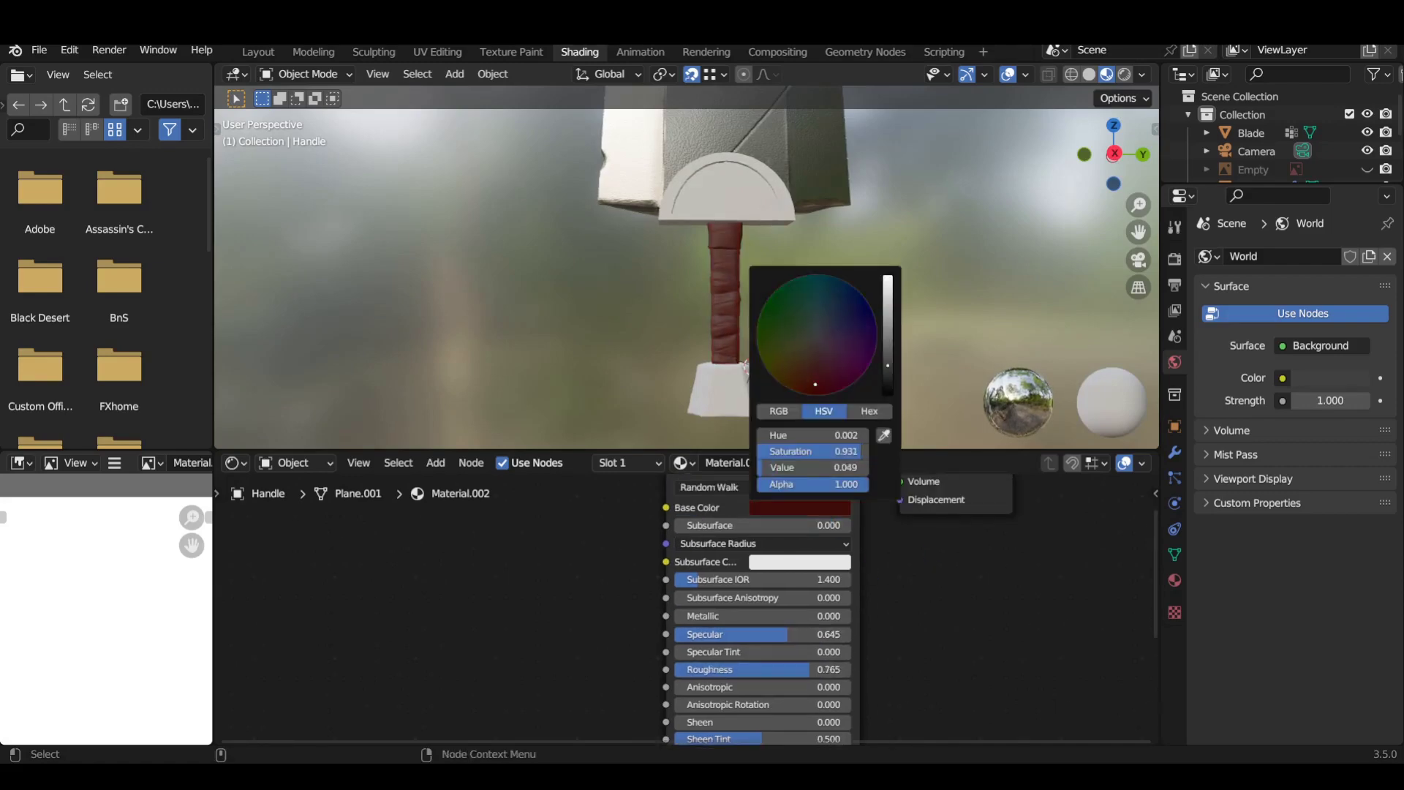
- Give the pommel a new dark gold material with Metallic 1
middle_click_drag(971, 313, 841, 329)
left_click(731, 347)
left_click(724, 463)
left_click(732, 566)
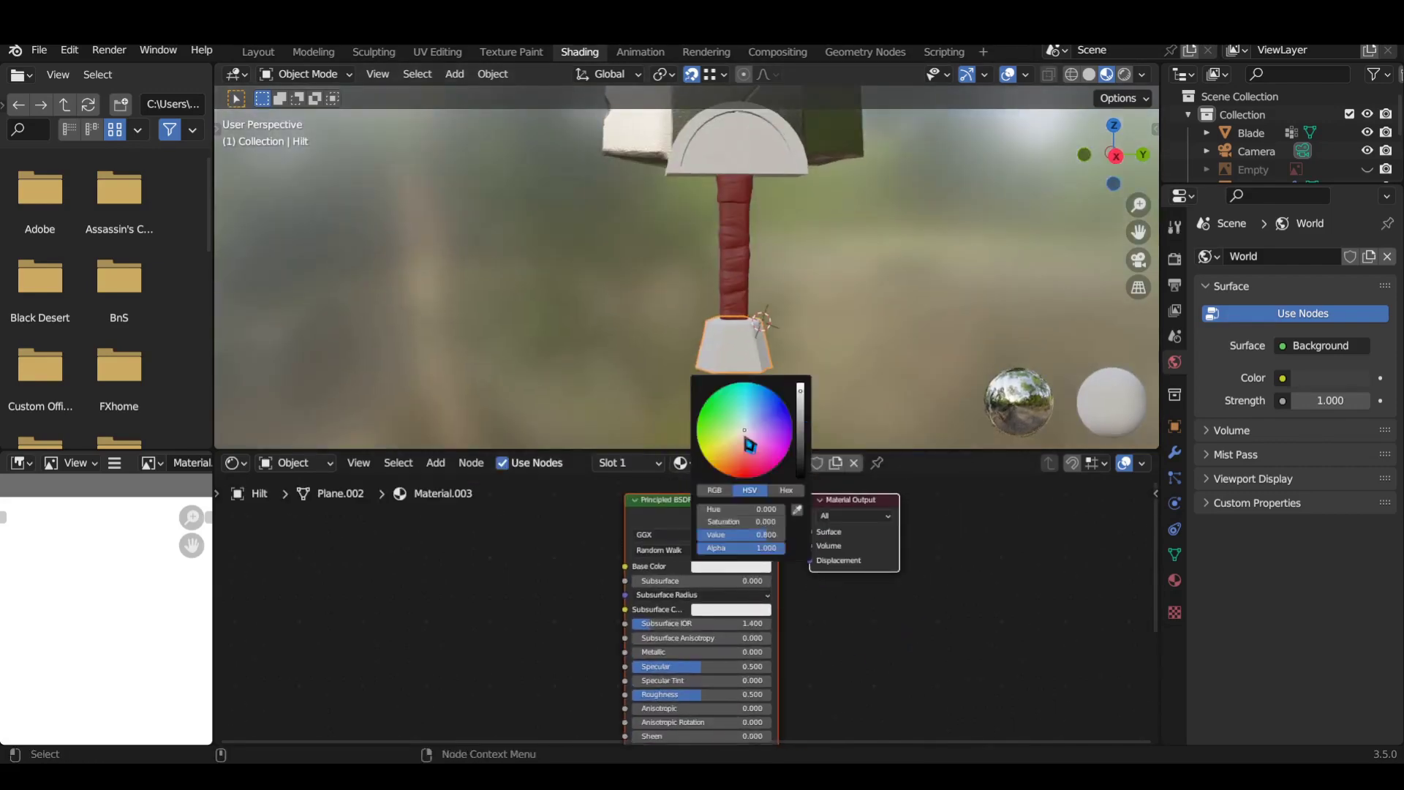
left_click_drag(802, 401, 801, 442)
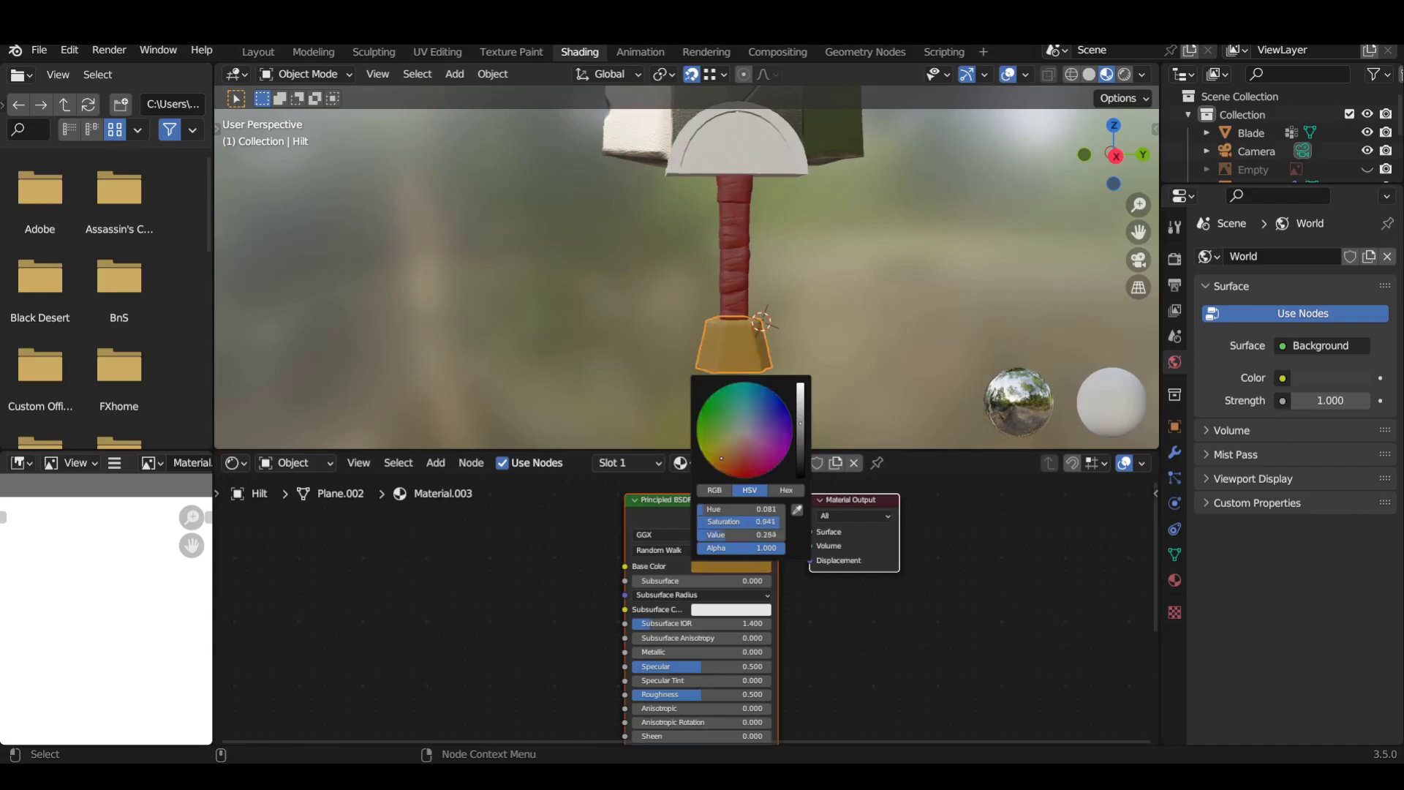
left_click(731, 652)
type("1")
key("Return")
middle_click_drag(704, 709, 756, 627)
- Assign the guard a material from the existing list and frame the view on it
left_click(796, 176)
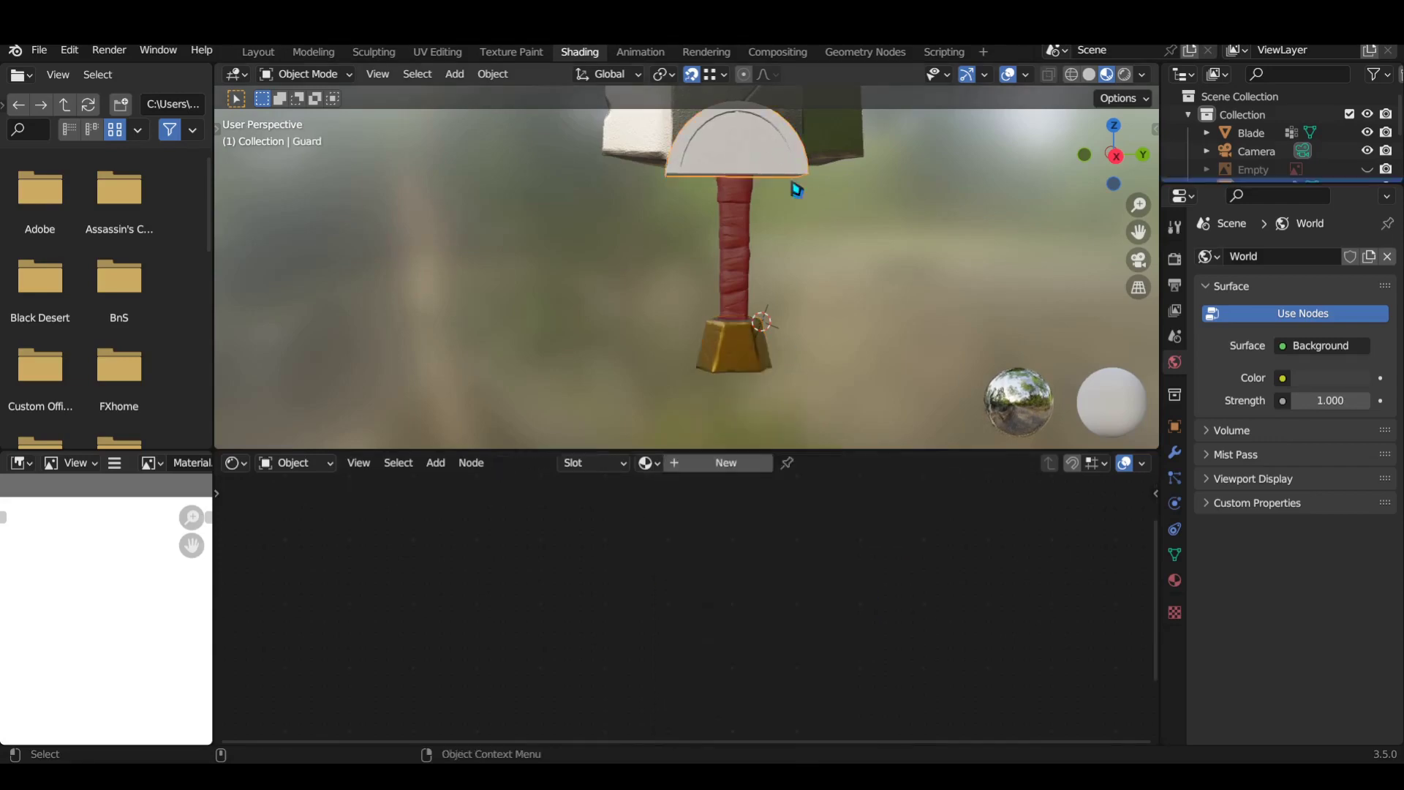
left_click(684, 463)
left_click(695, 532)
scroll(780, 209, "down", 5)
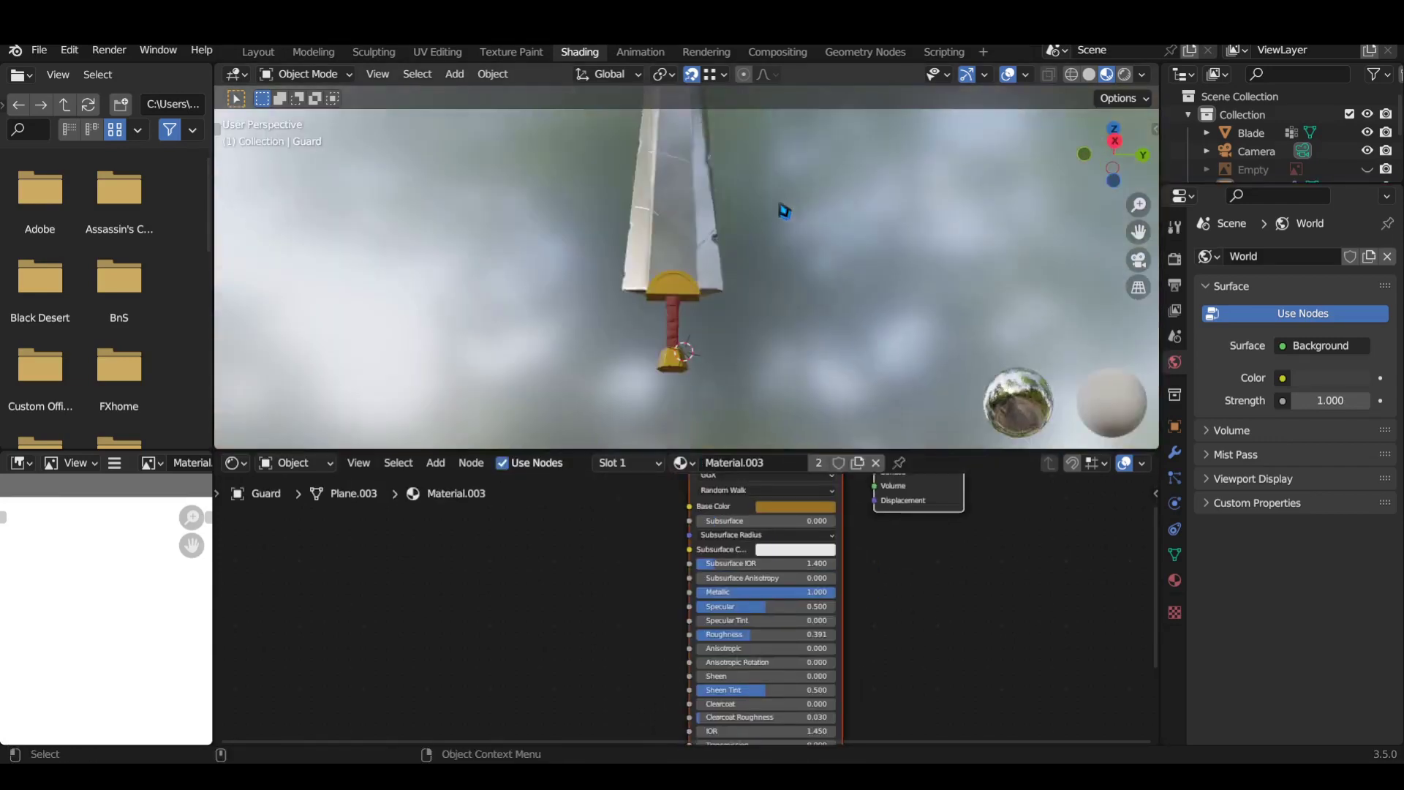
scroll(768, 349, "down", 1)
key("KP_Decimal")
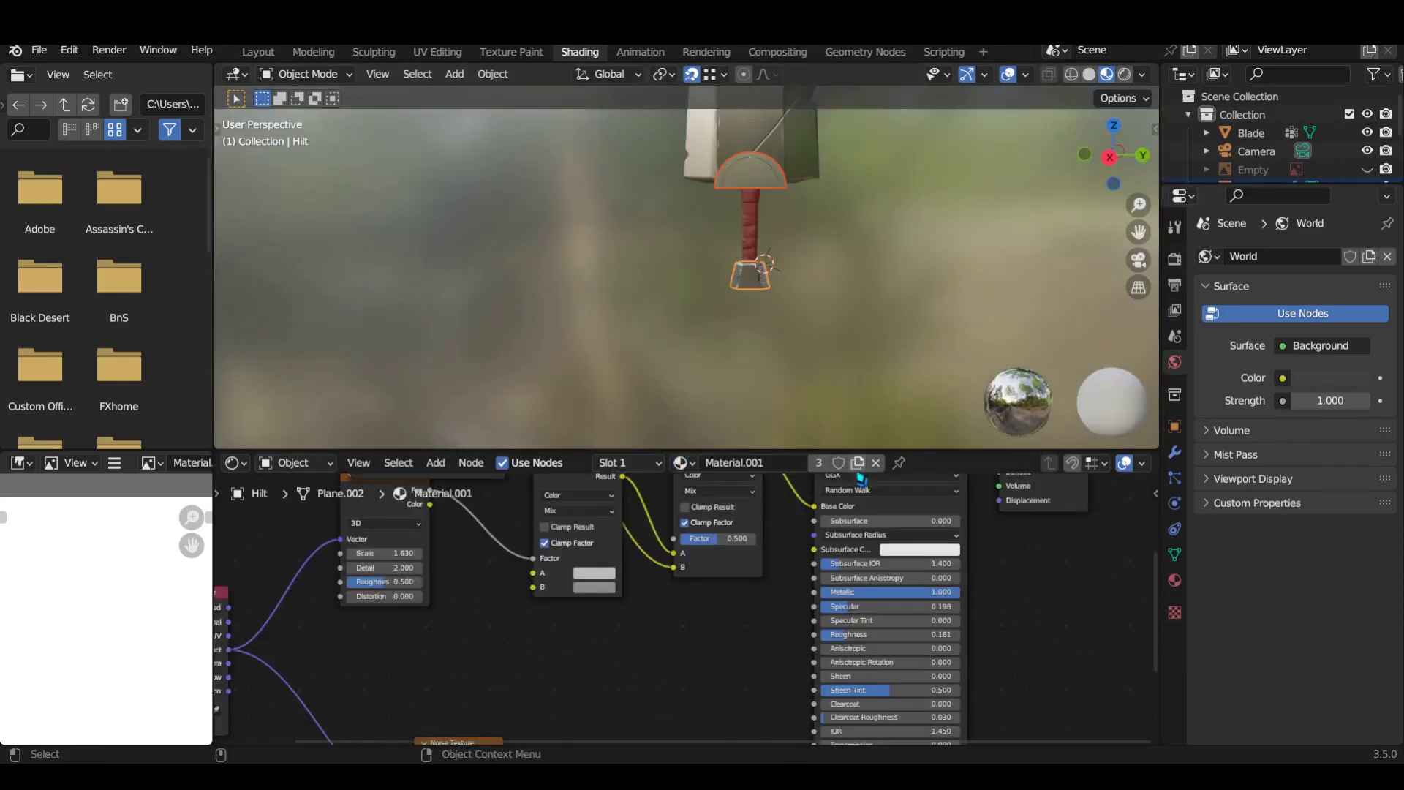
scroll(962, 577, "up", 3)
scroll(777, 365, "up", 4)
scroll(807, 346, "up", 1)
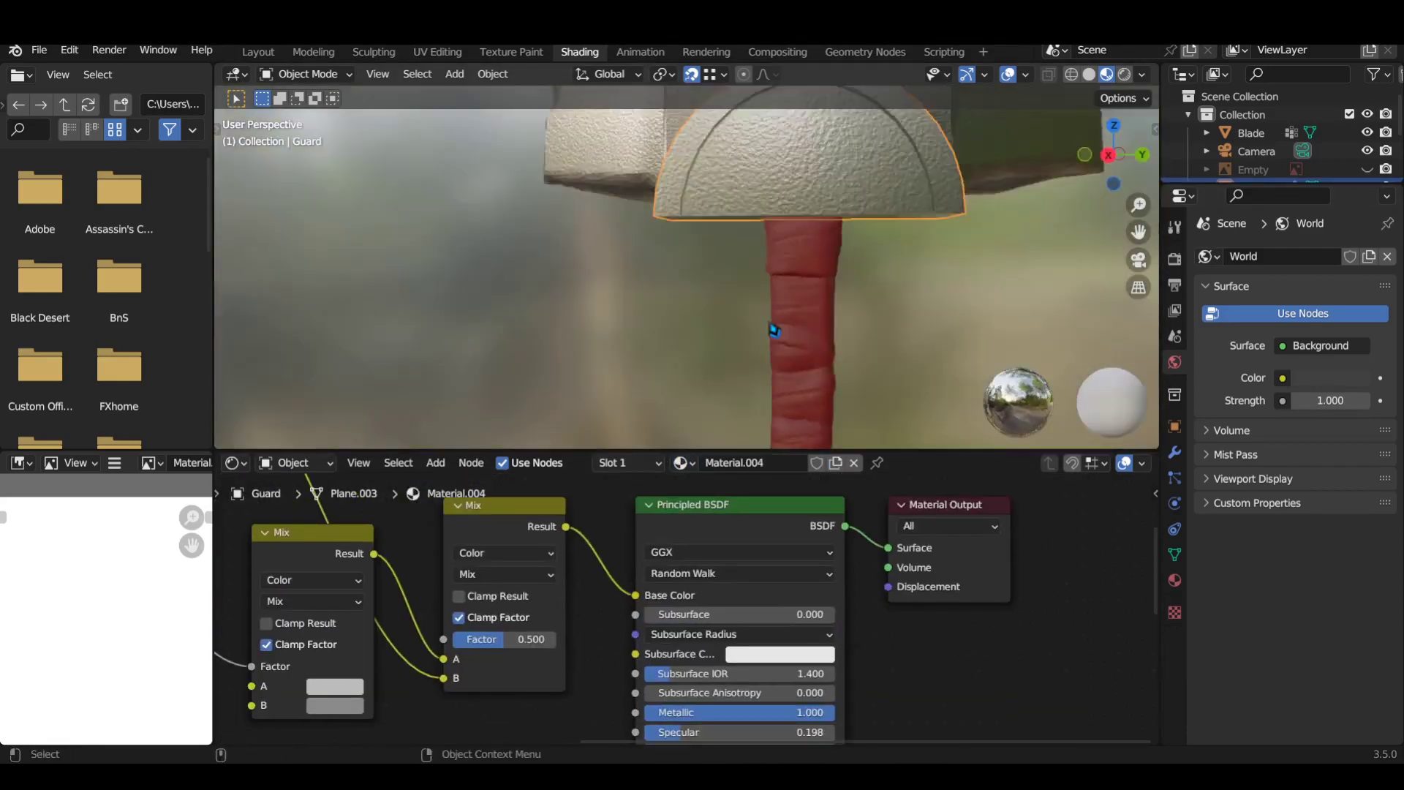
scroll(772, 331, "down", 6)
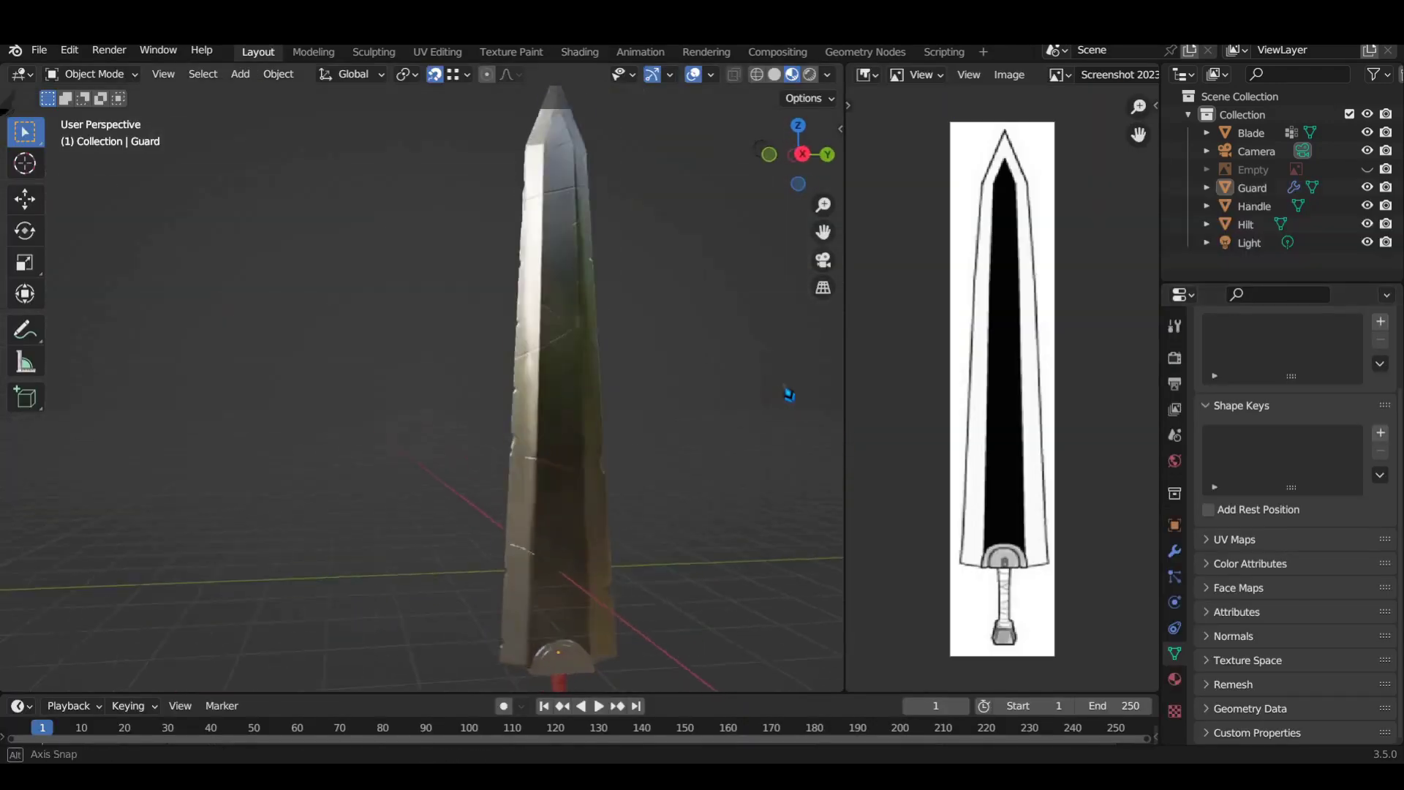